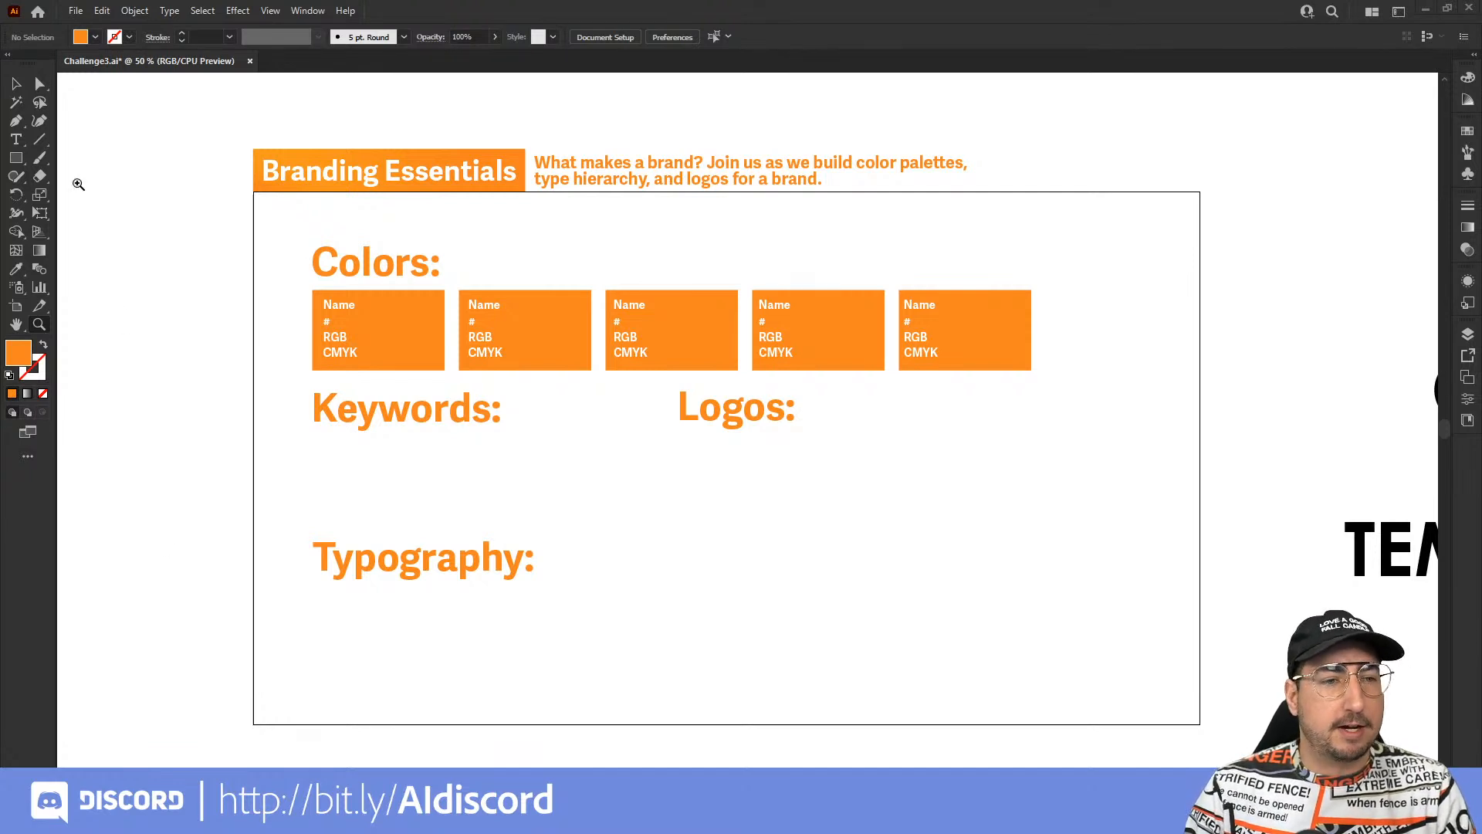
click(16, 84)
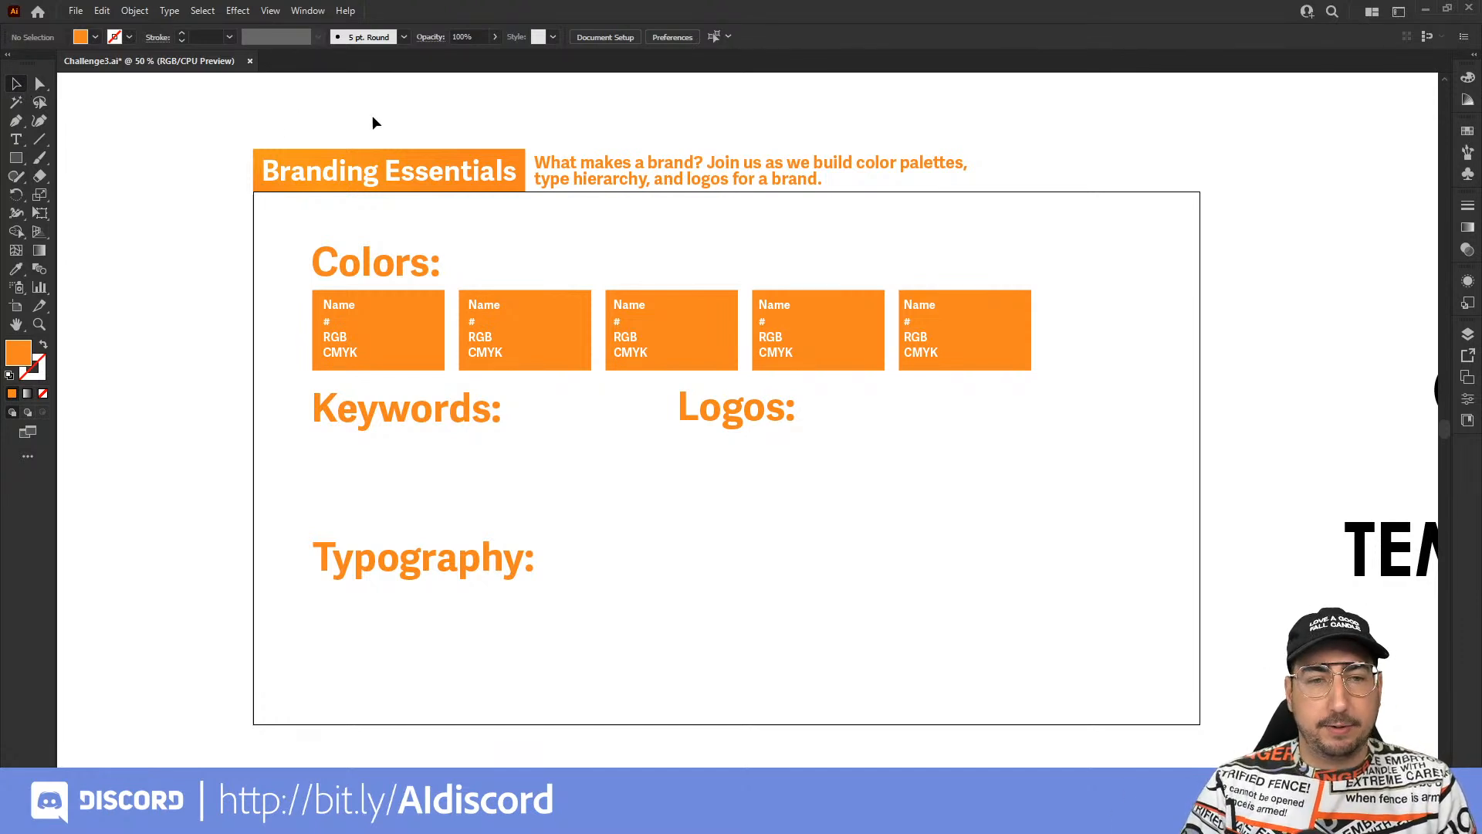
scroll(1050, 361, right, 10)
drag(1101, 379, 587, 359)
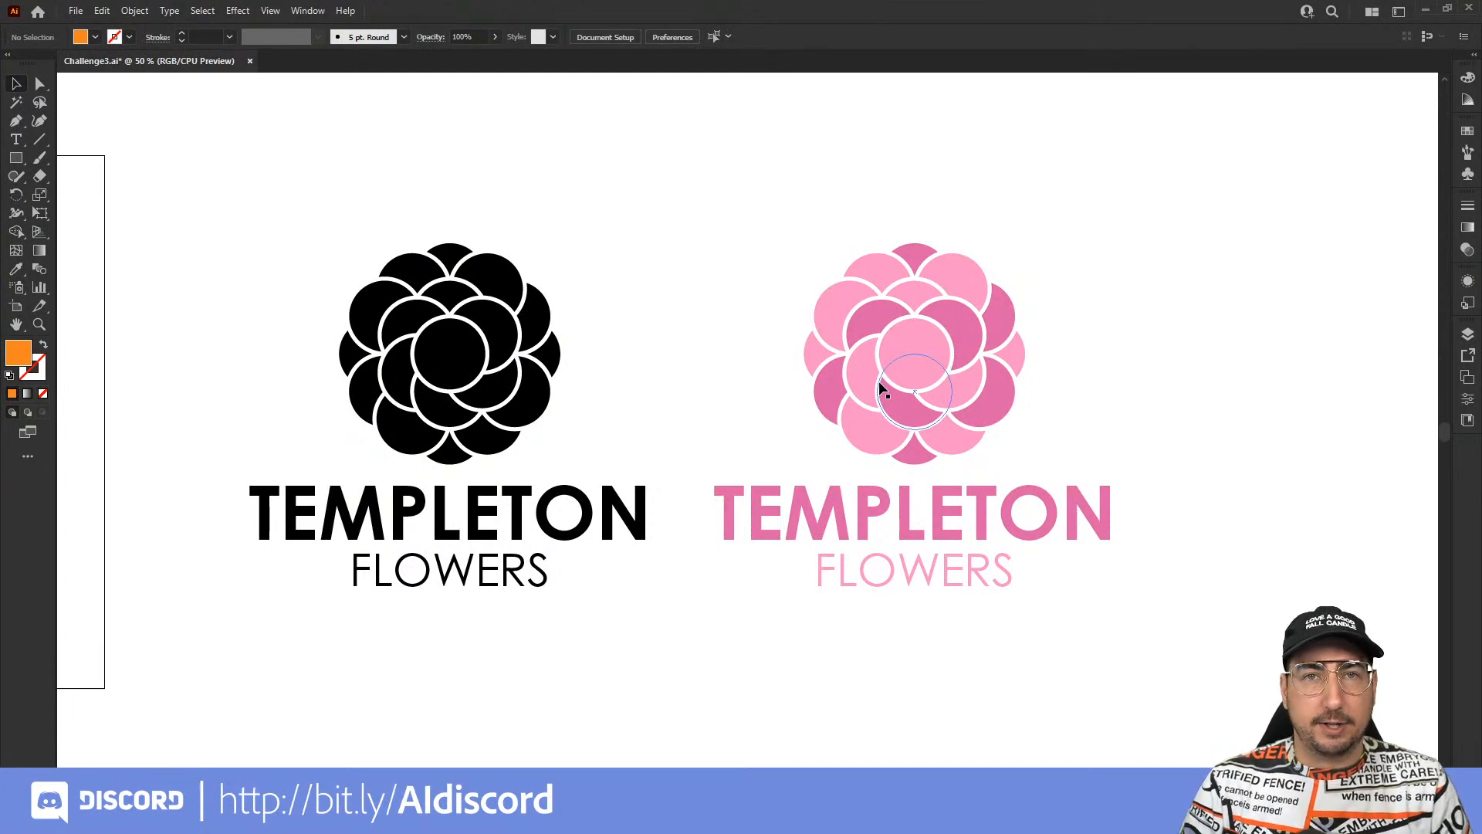
drag(298, 423, 1137, 414)
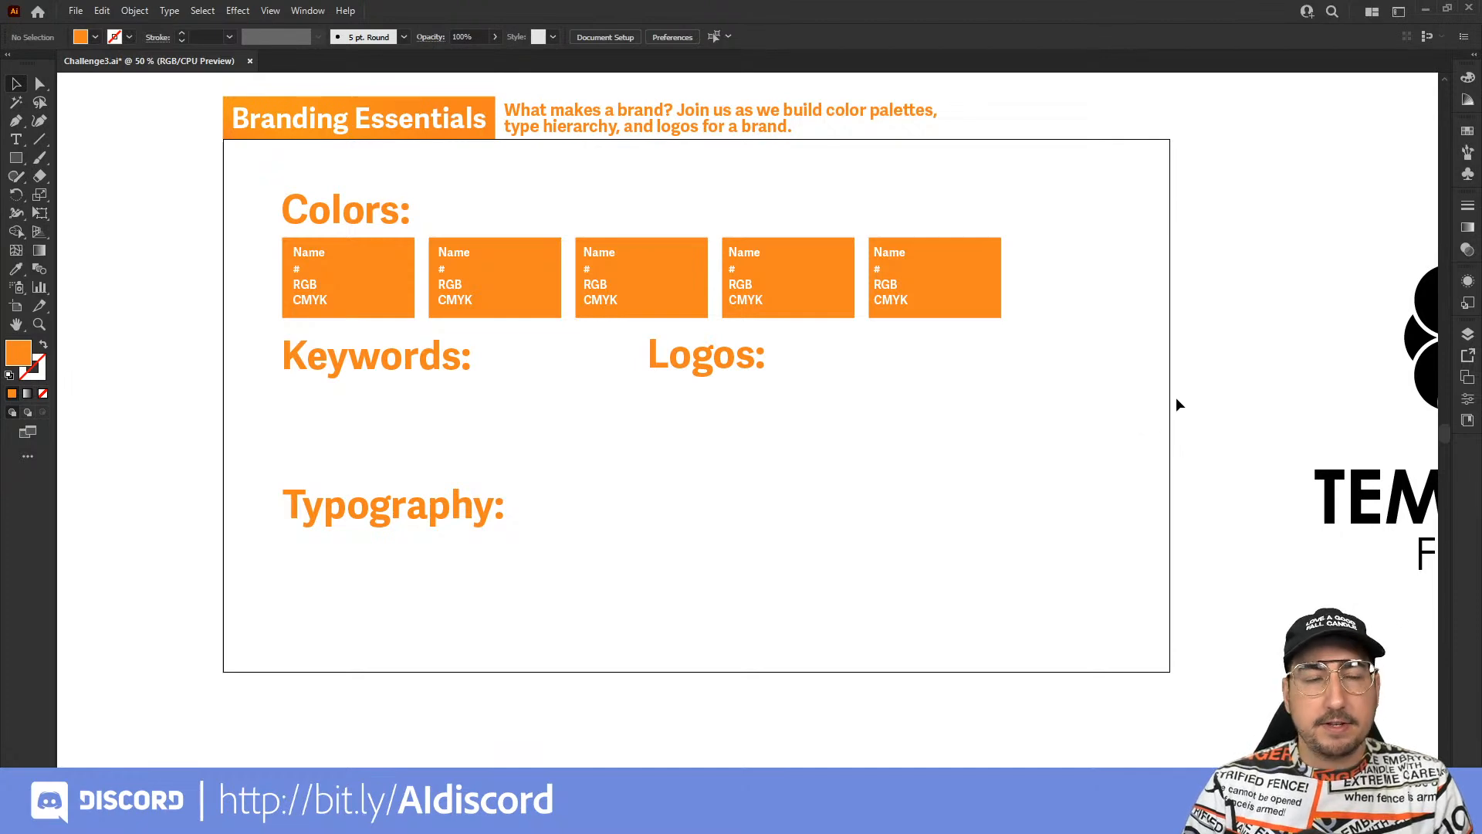
Select the TEMPLETON wordmark of the pink logo and open its fill color to get the hex code.
scroll(1178, 401, right, 10)
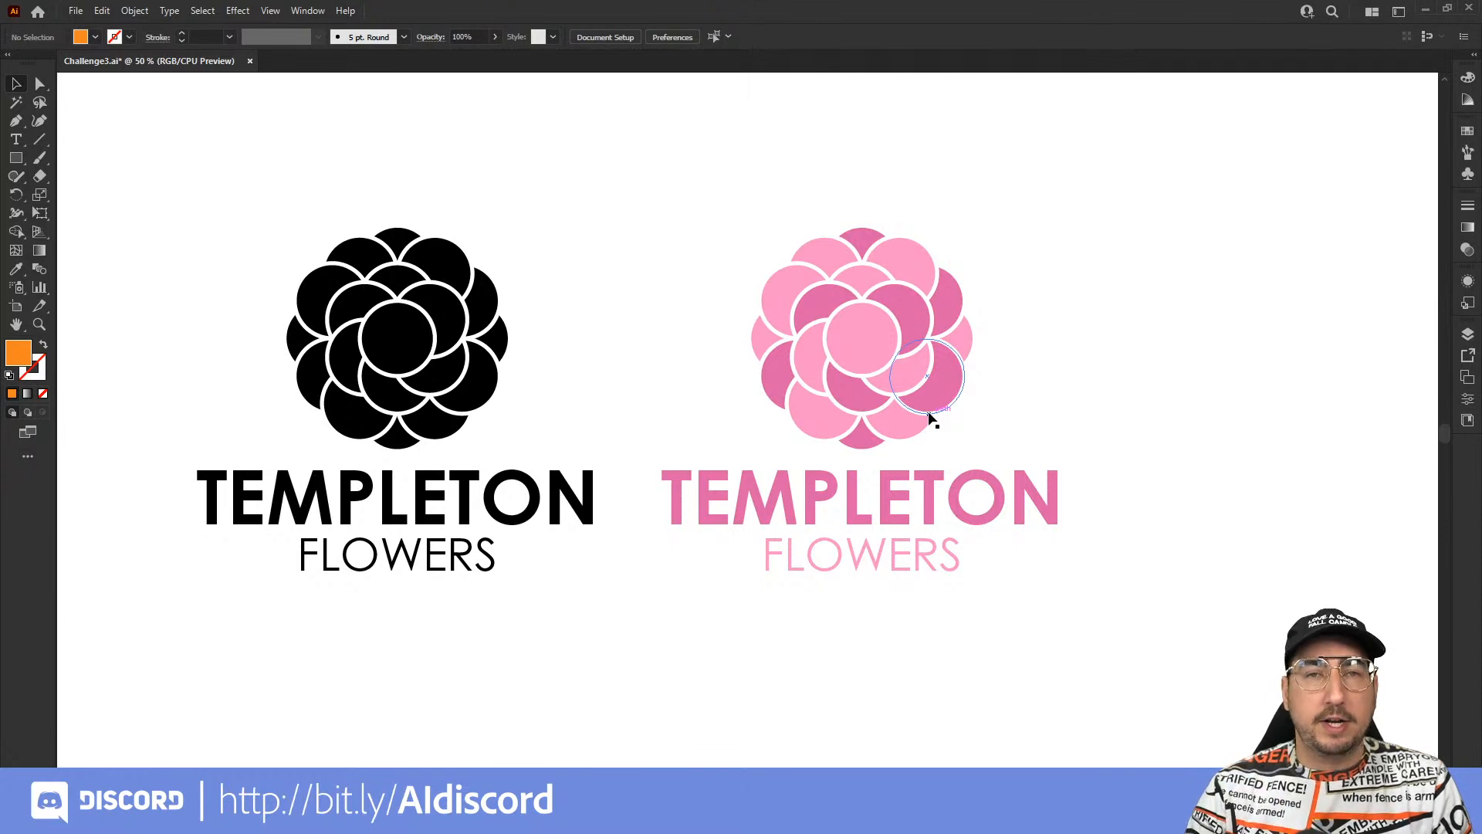
key(z)
click(952, 408)
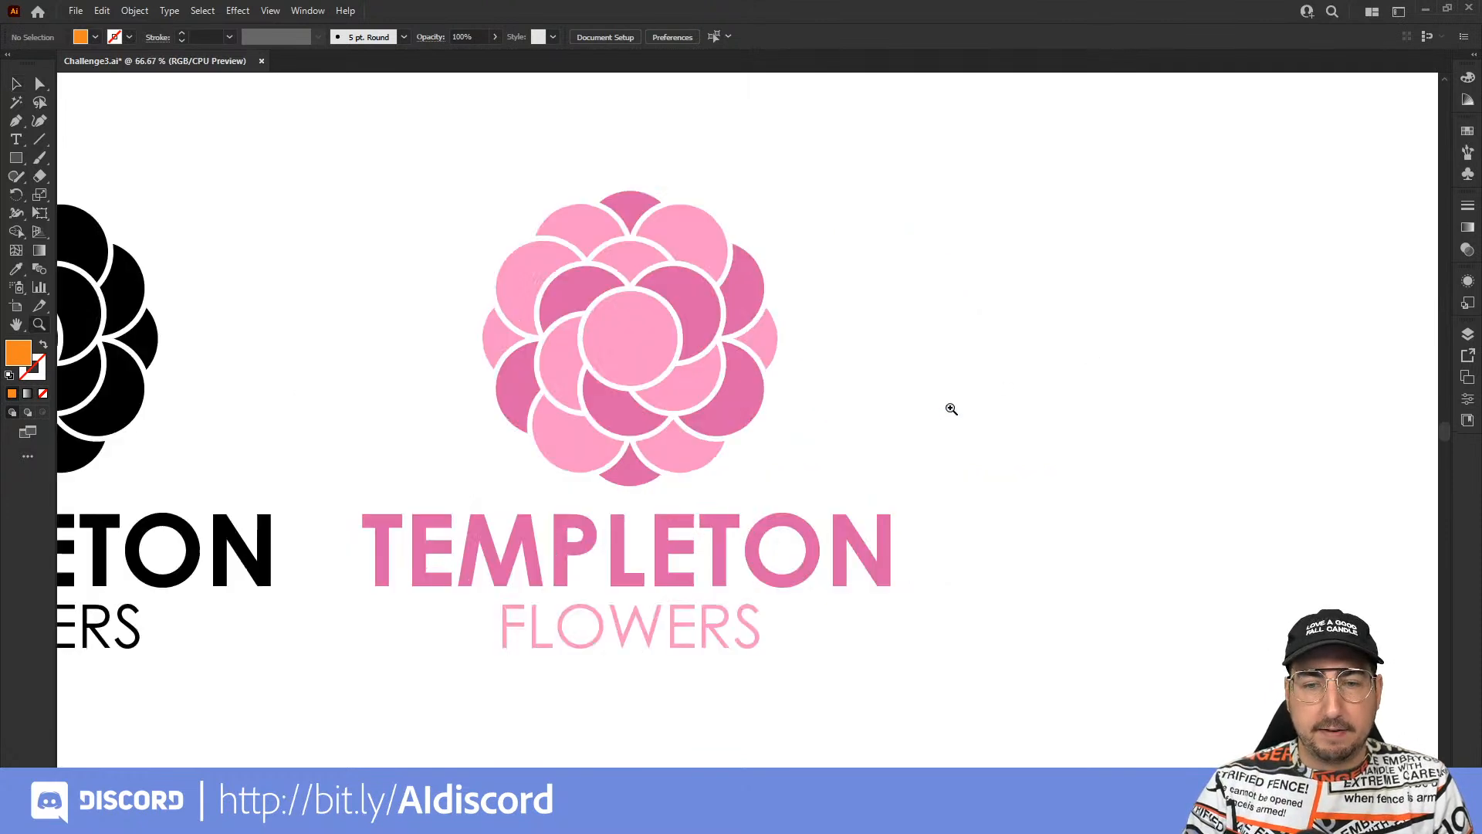
key(a)
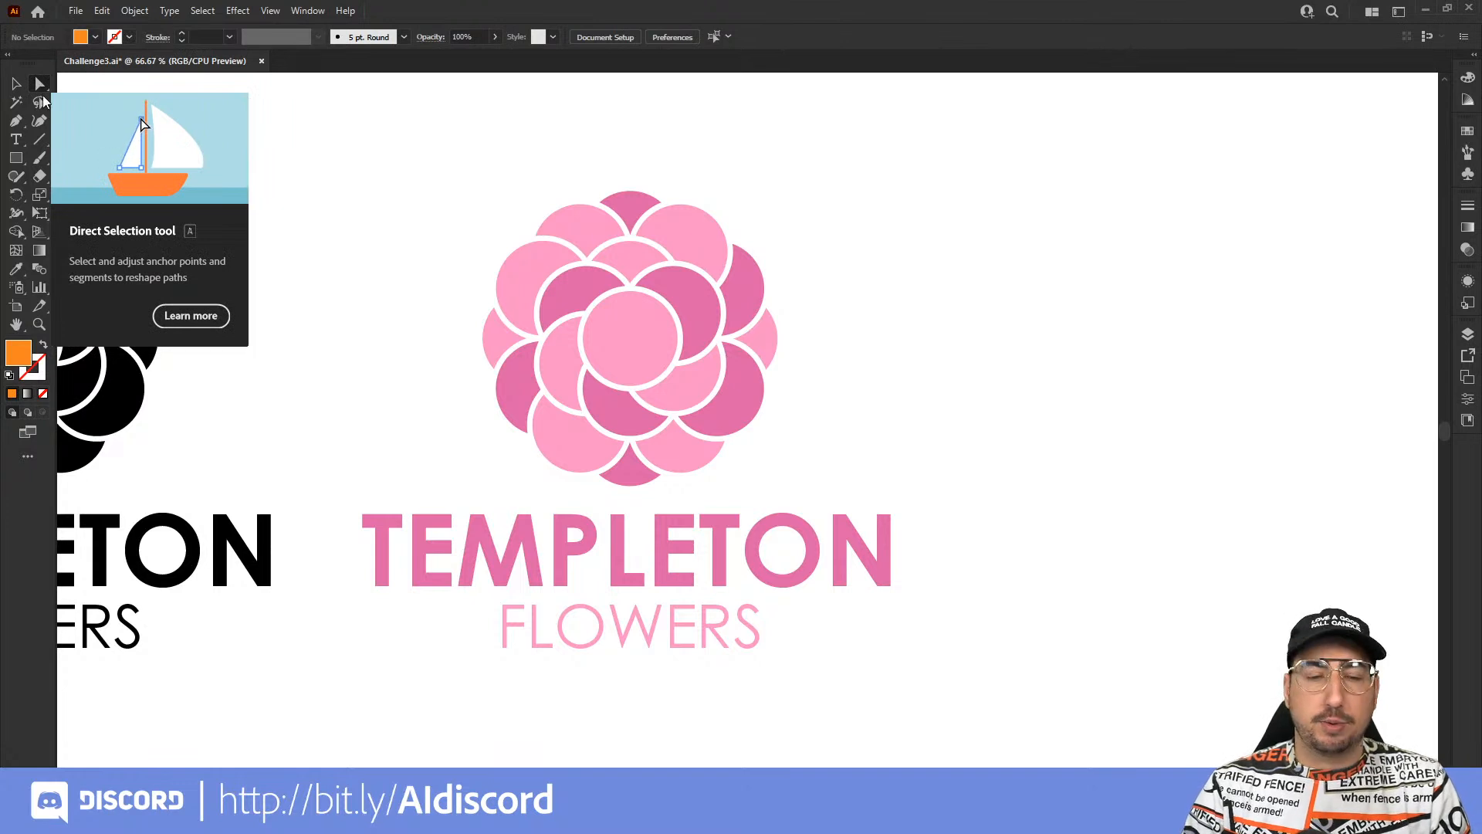
click(572, 527)
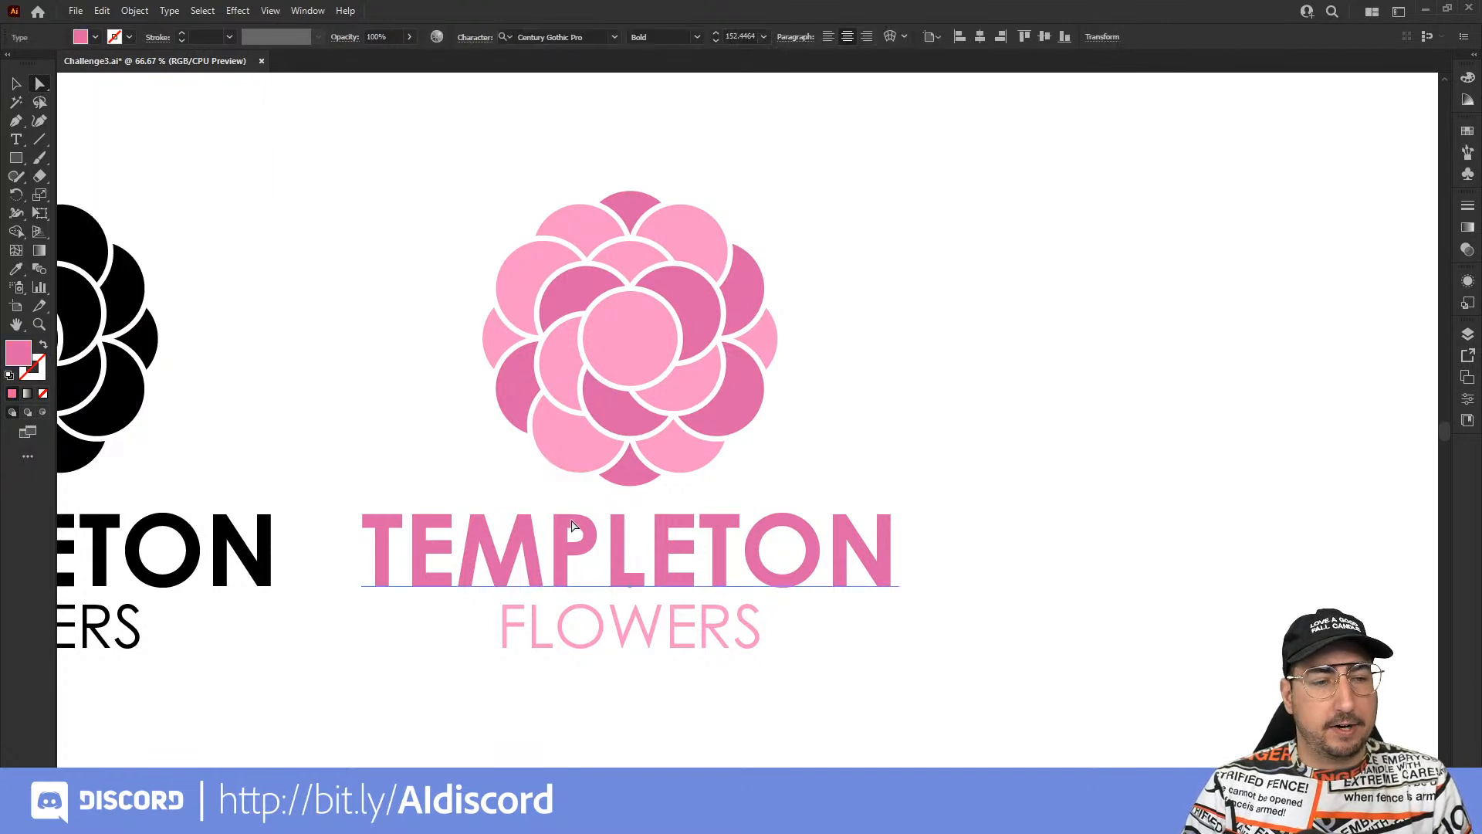
double_click(20, 354)
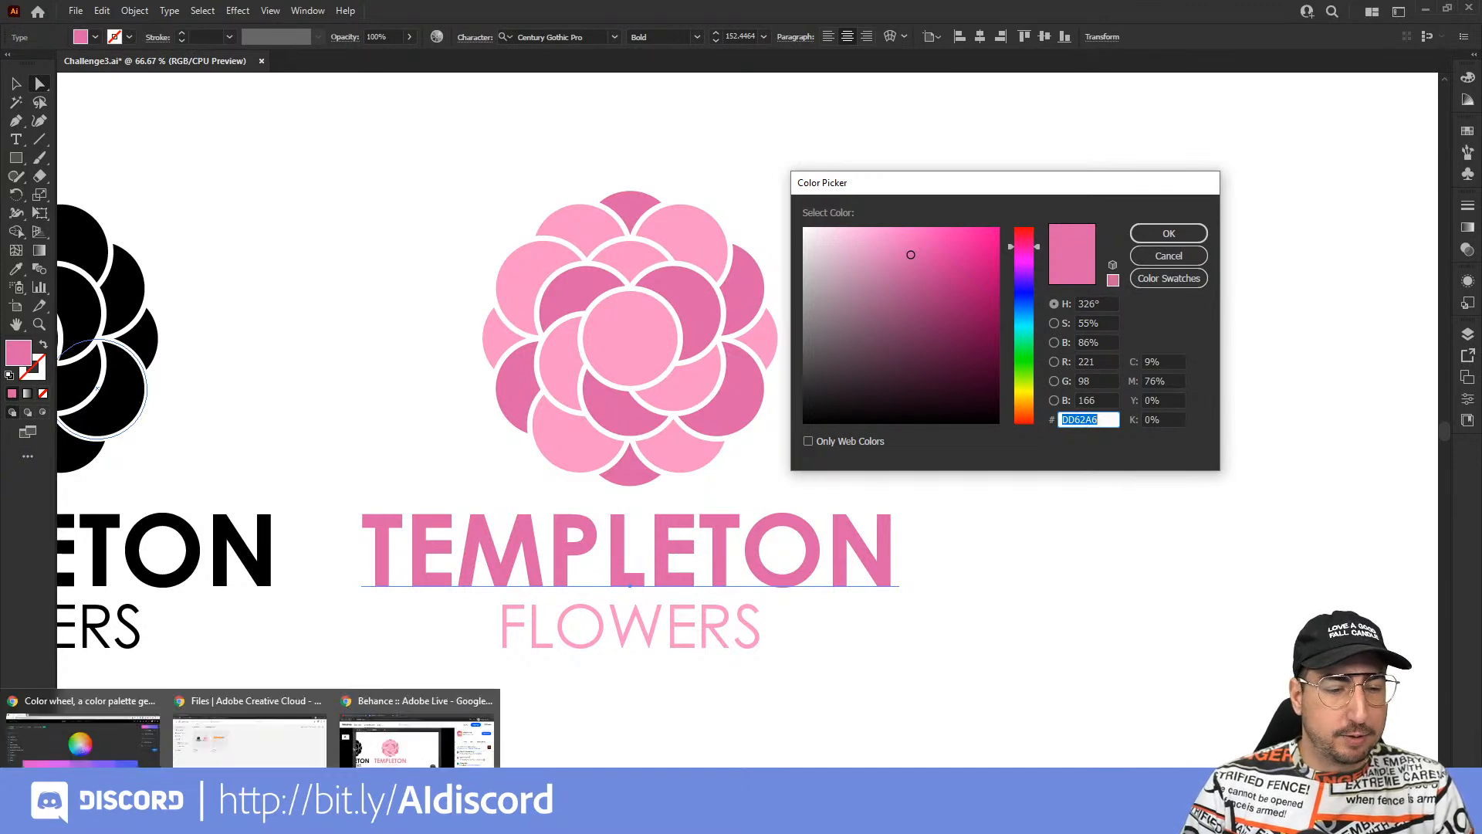
Switch to the Adobe Color wheel in the browser and set the base color C to hex DD62A6.
click(249, 703)
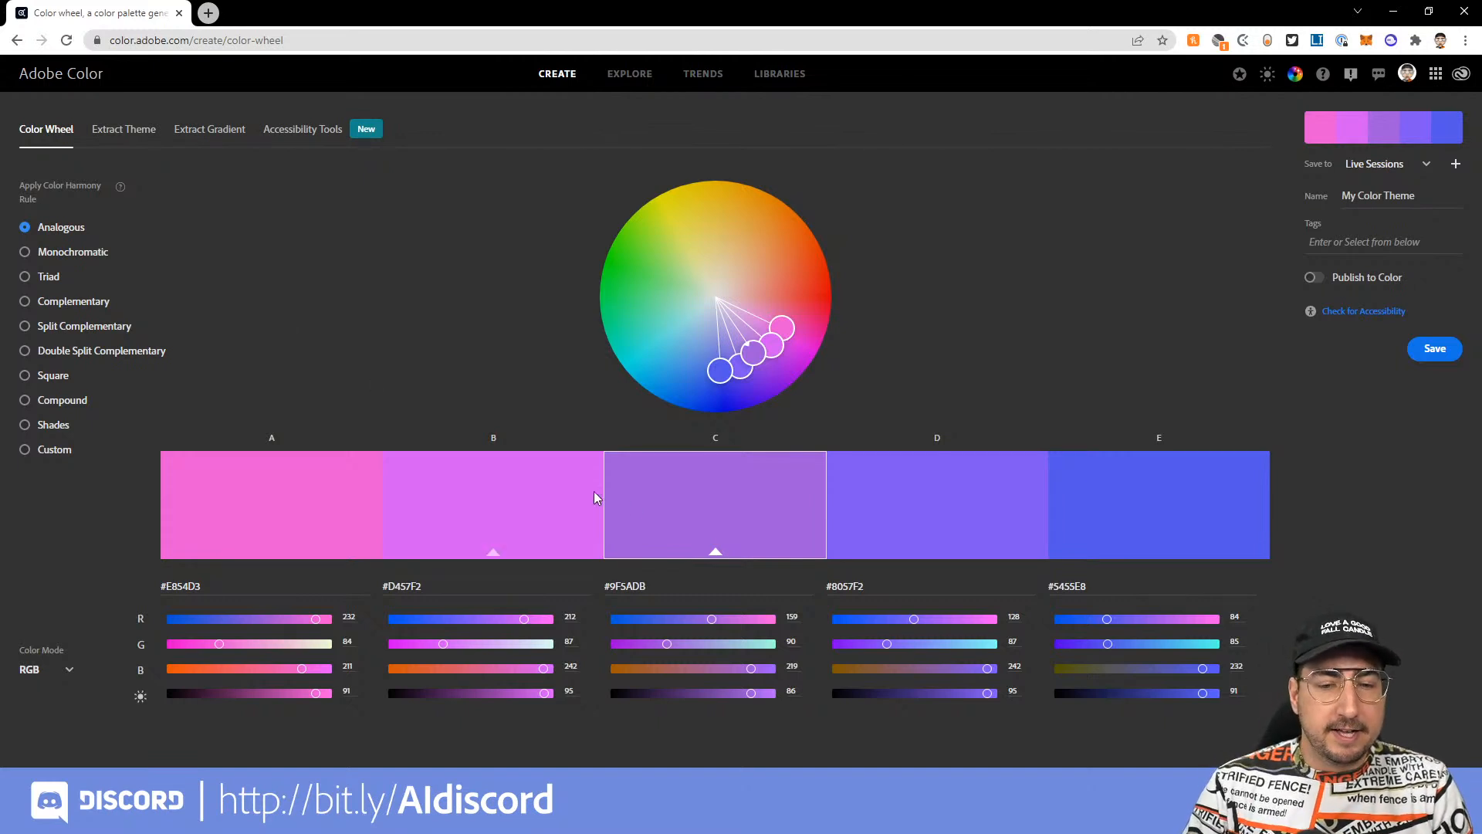
click(652, 585)
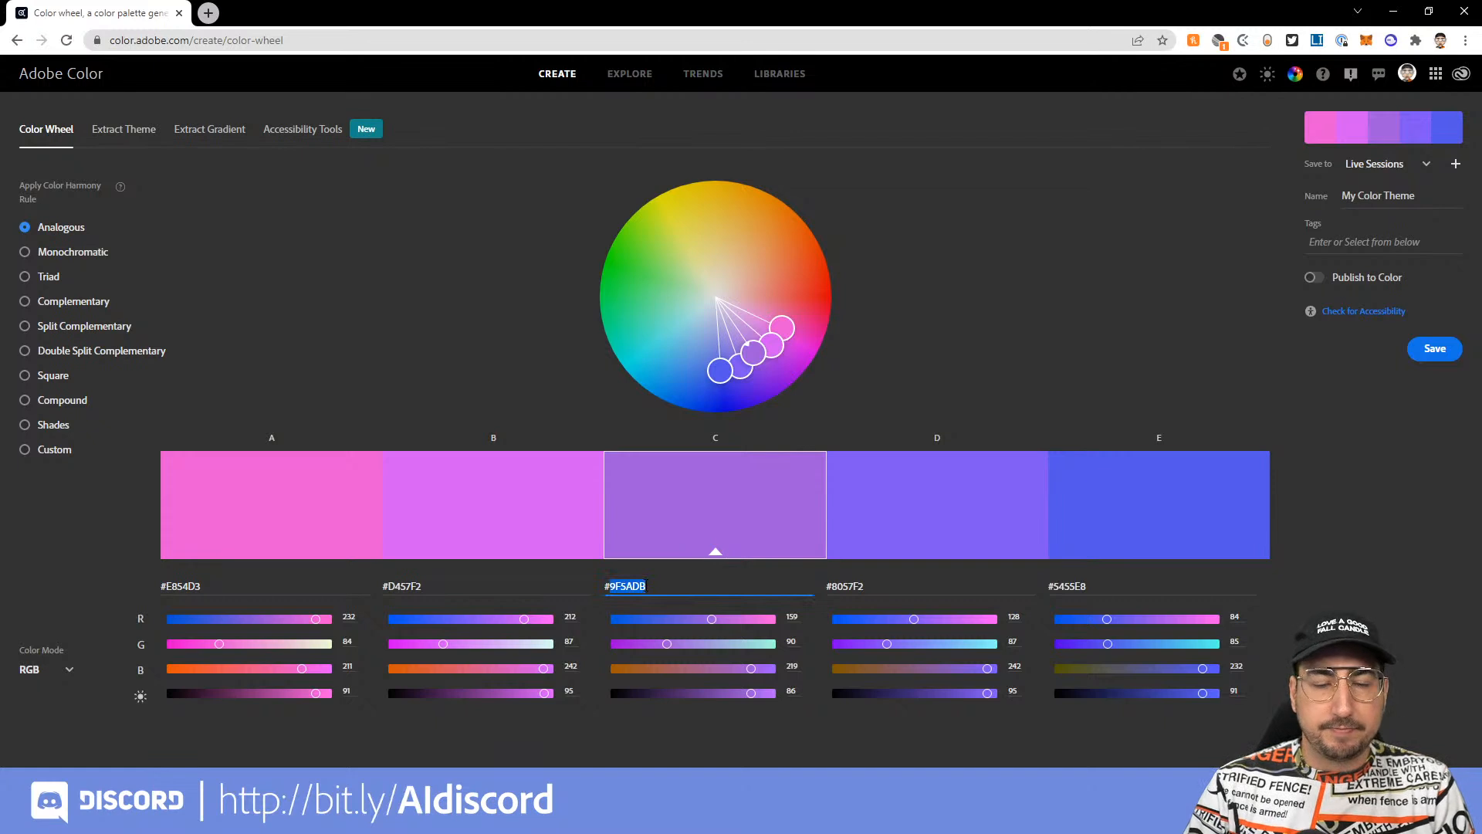
text(DD62A6)
key(Return)
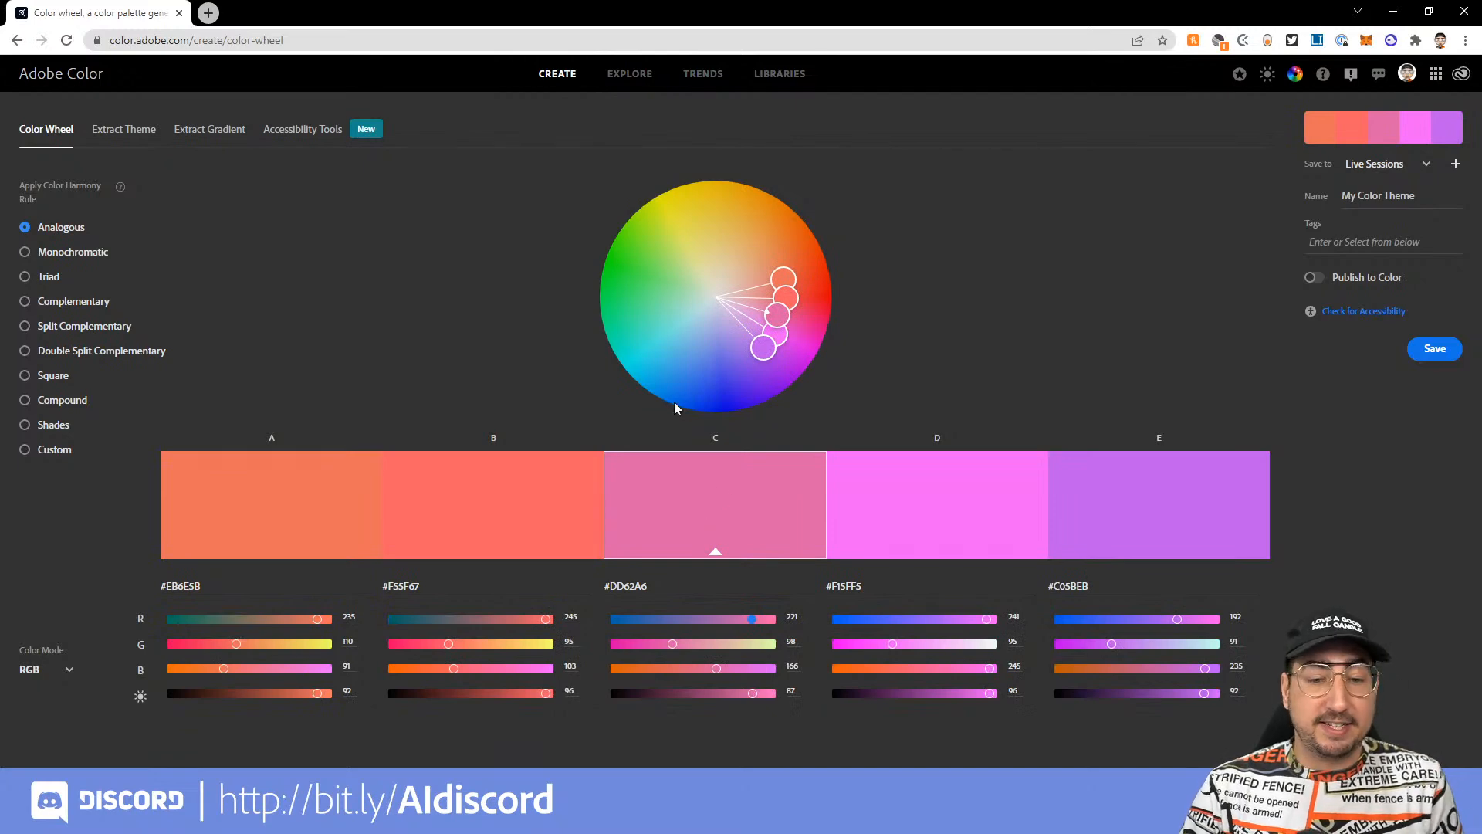
Compare the palettes of the harmony rules from Monochromatic through Shades for the pink base color, and revisit Complementary.
mouse_move(716, 554)
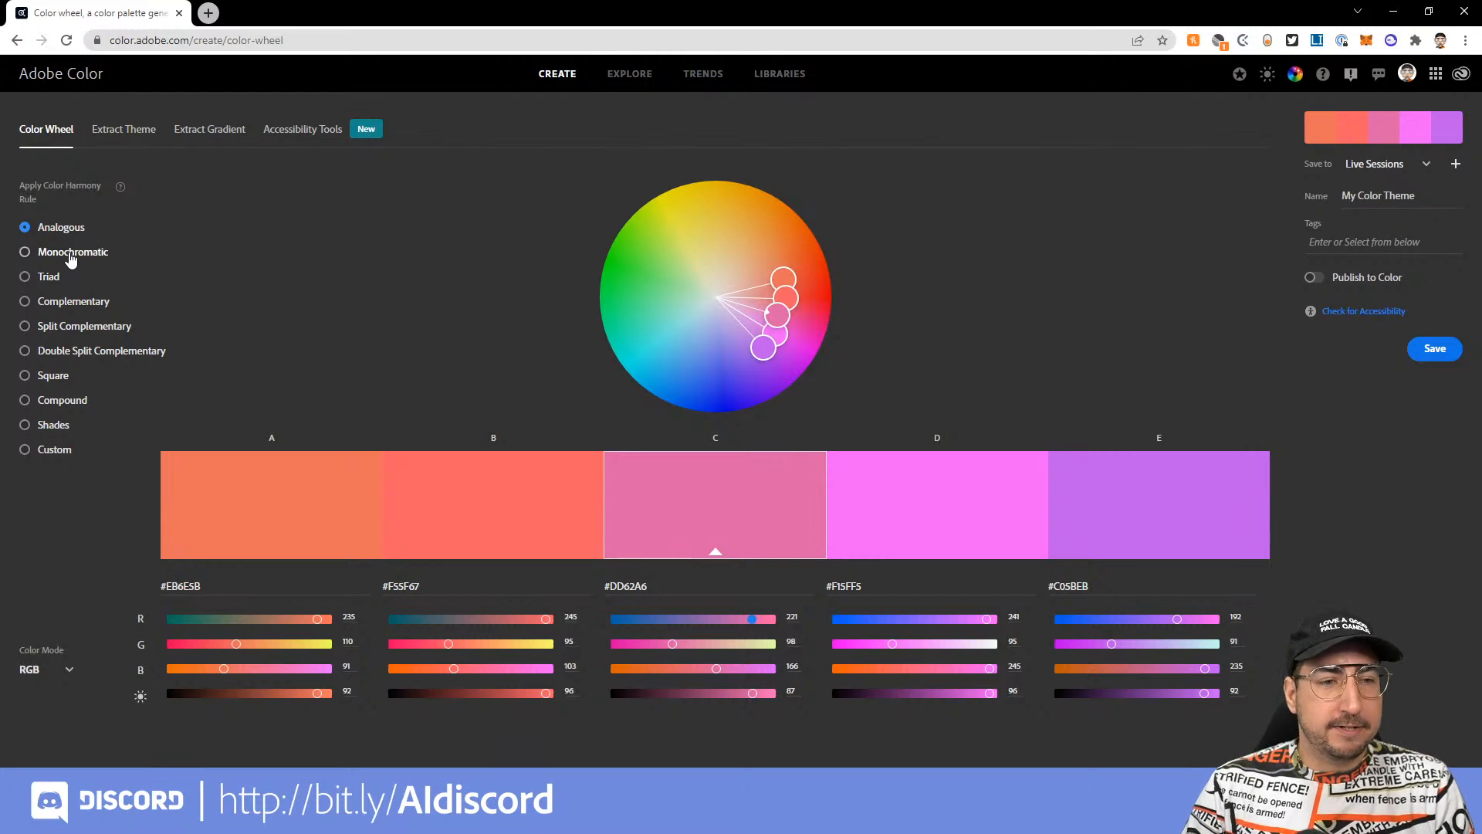
click(71, 260)
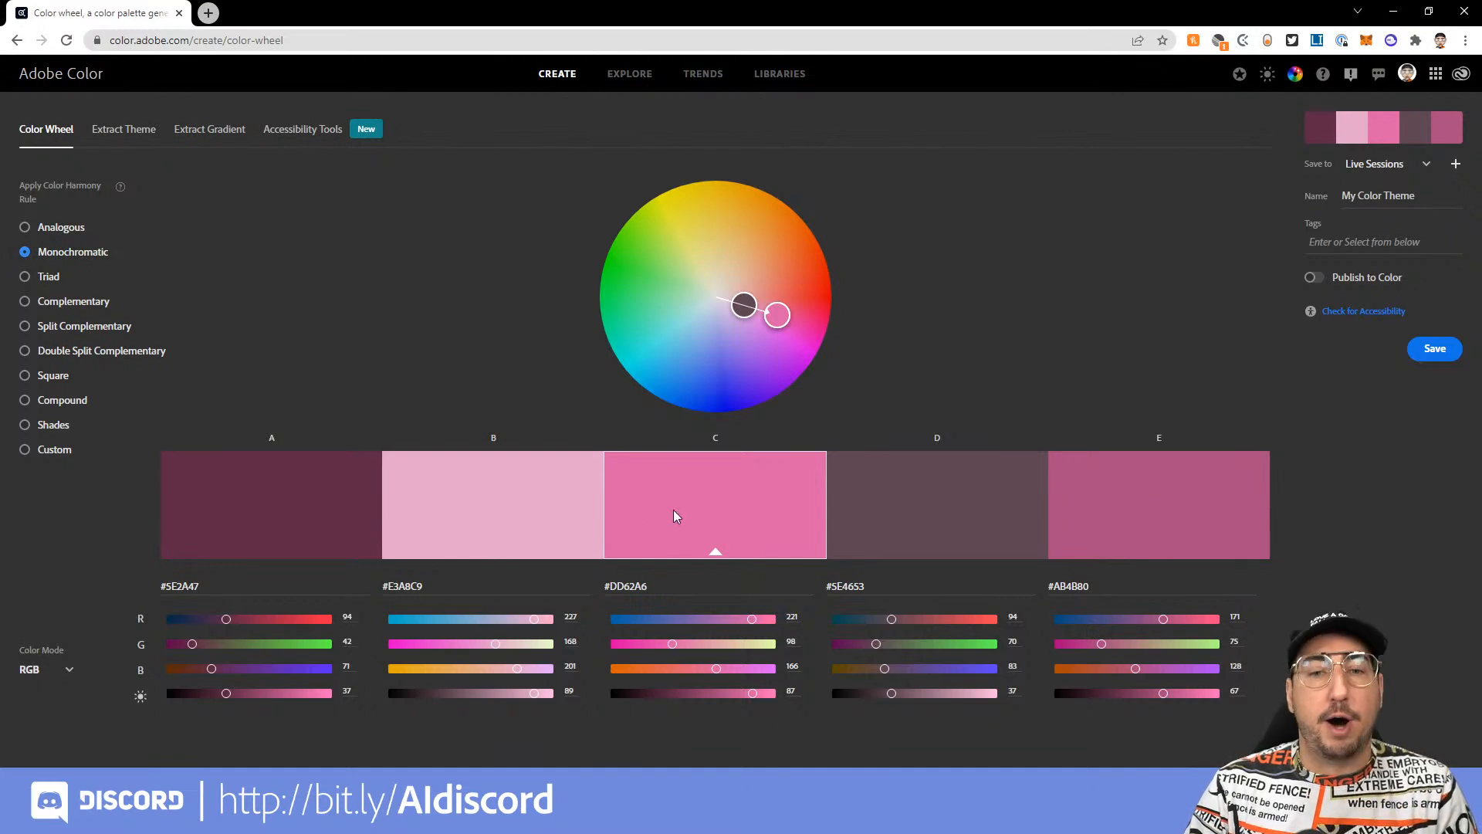
click(57, 279)
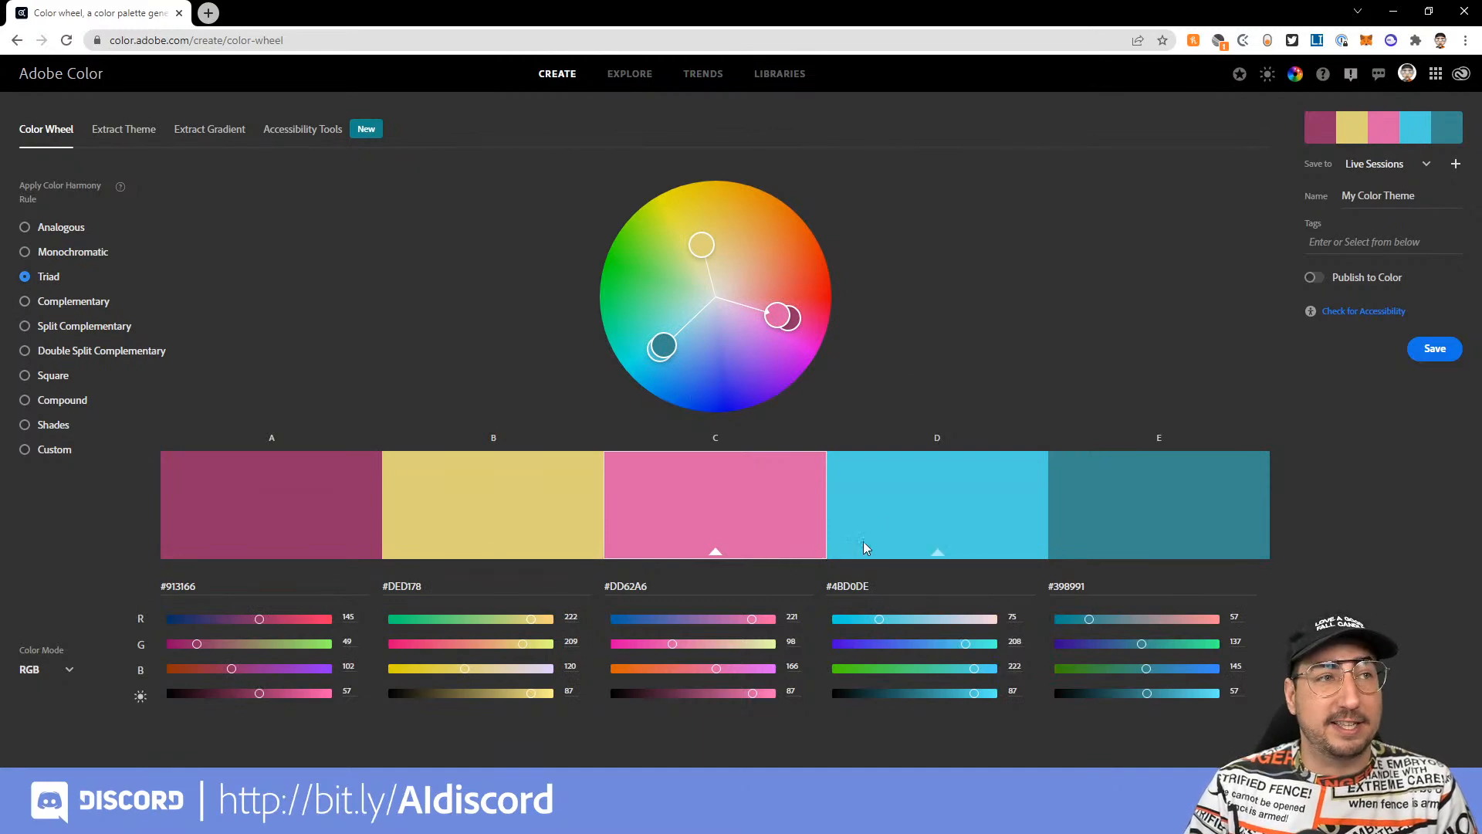
click(69, 309)
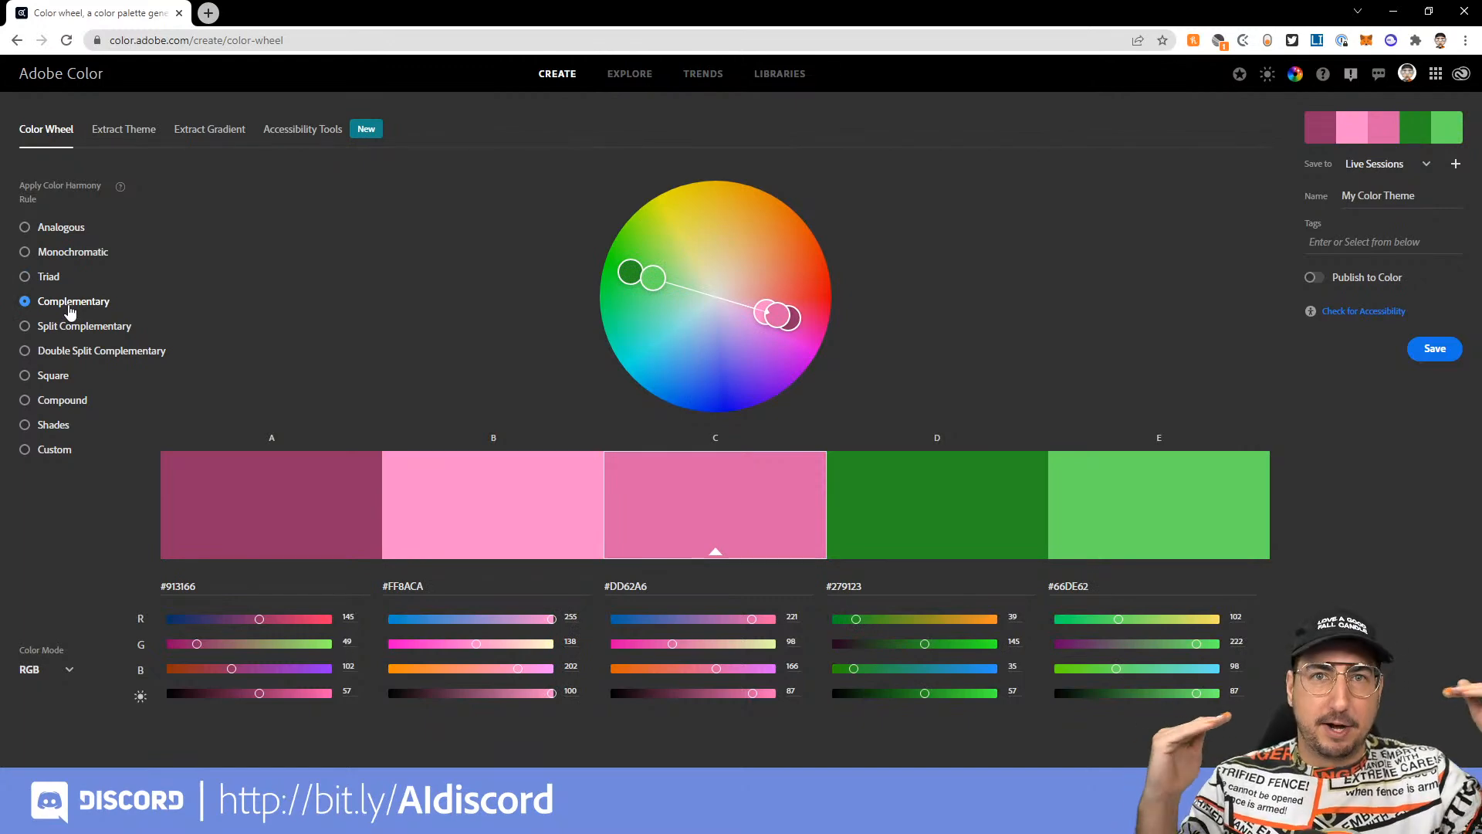
click(93, 328)
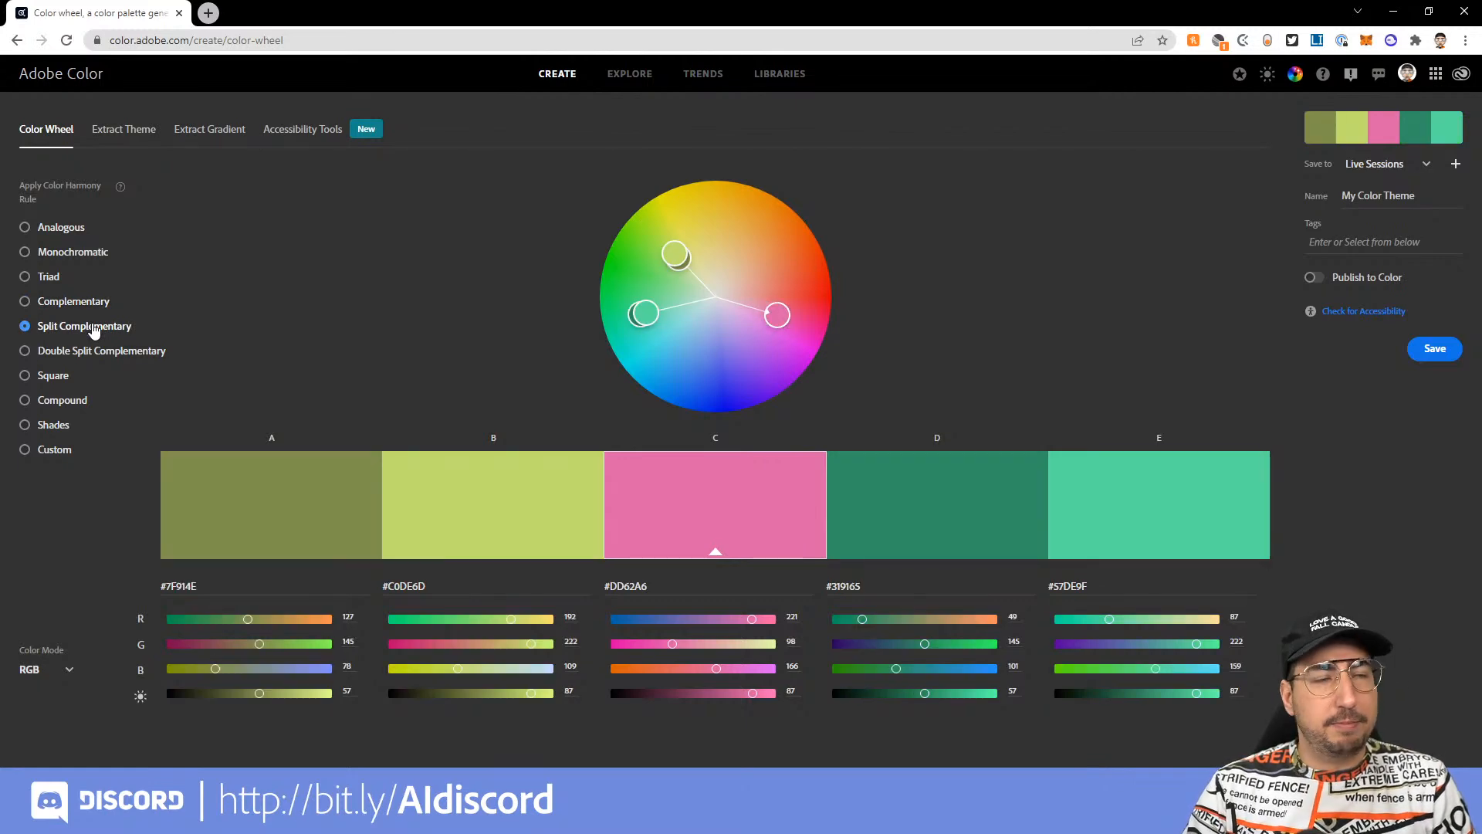
click(86, 357)
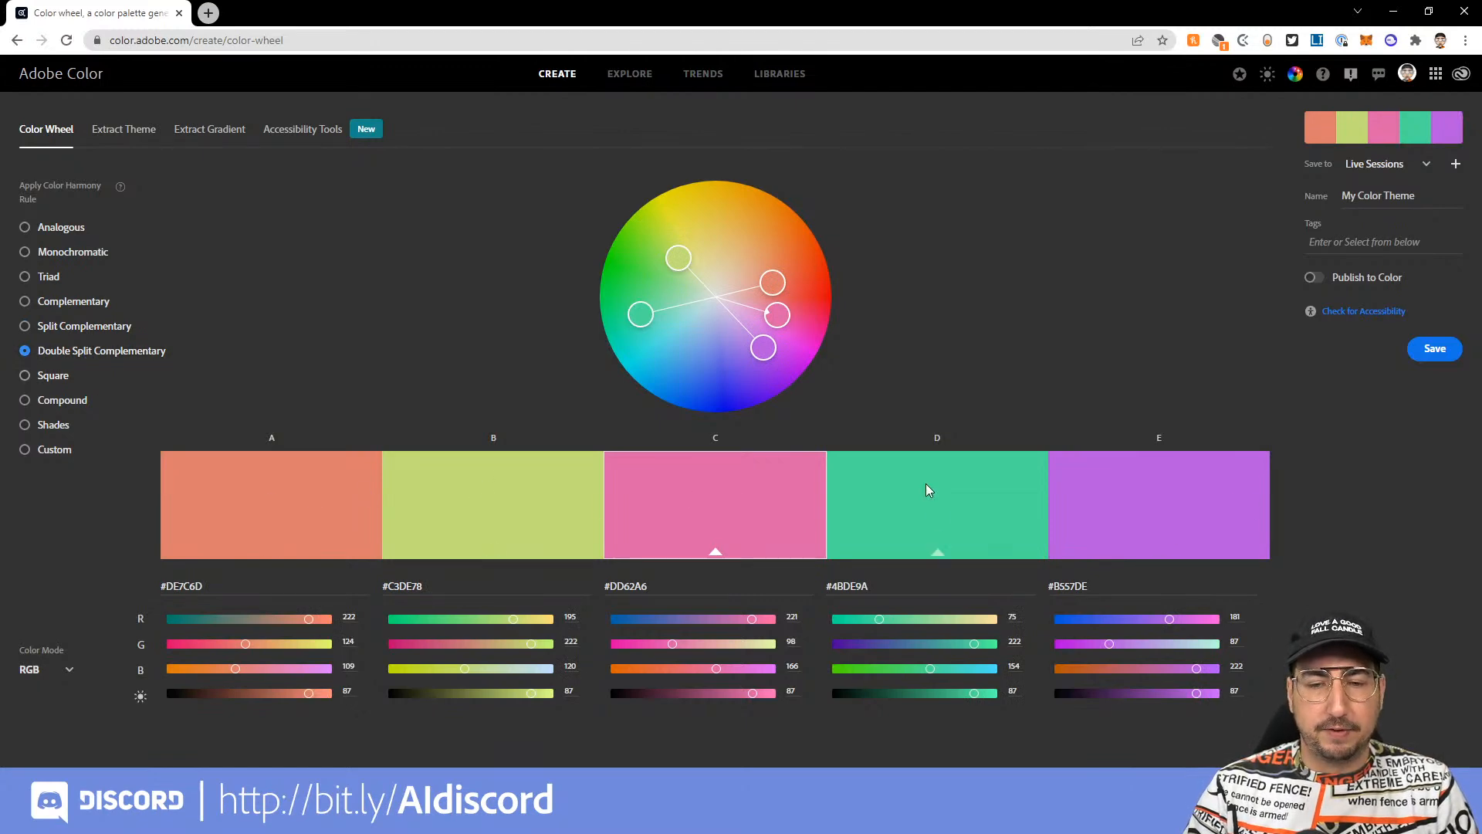
click(54, 383)
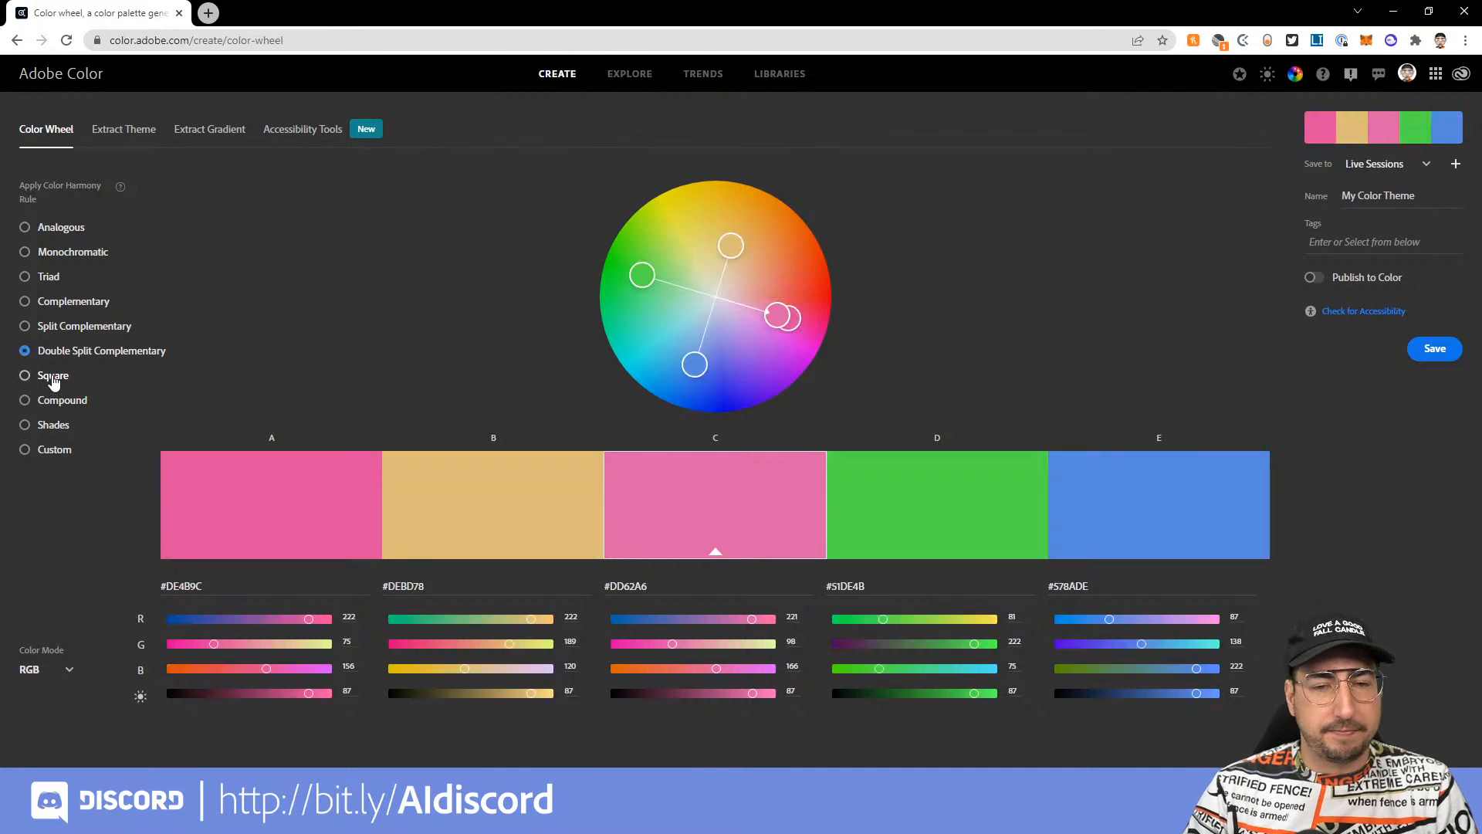
click(56, 405)
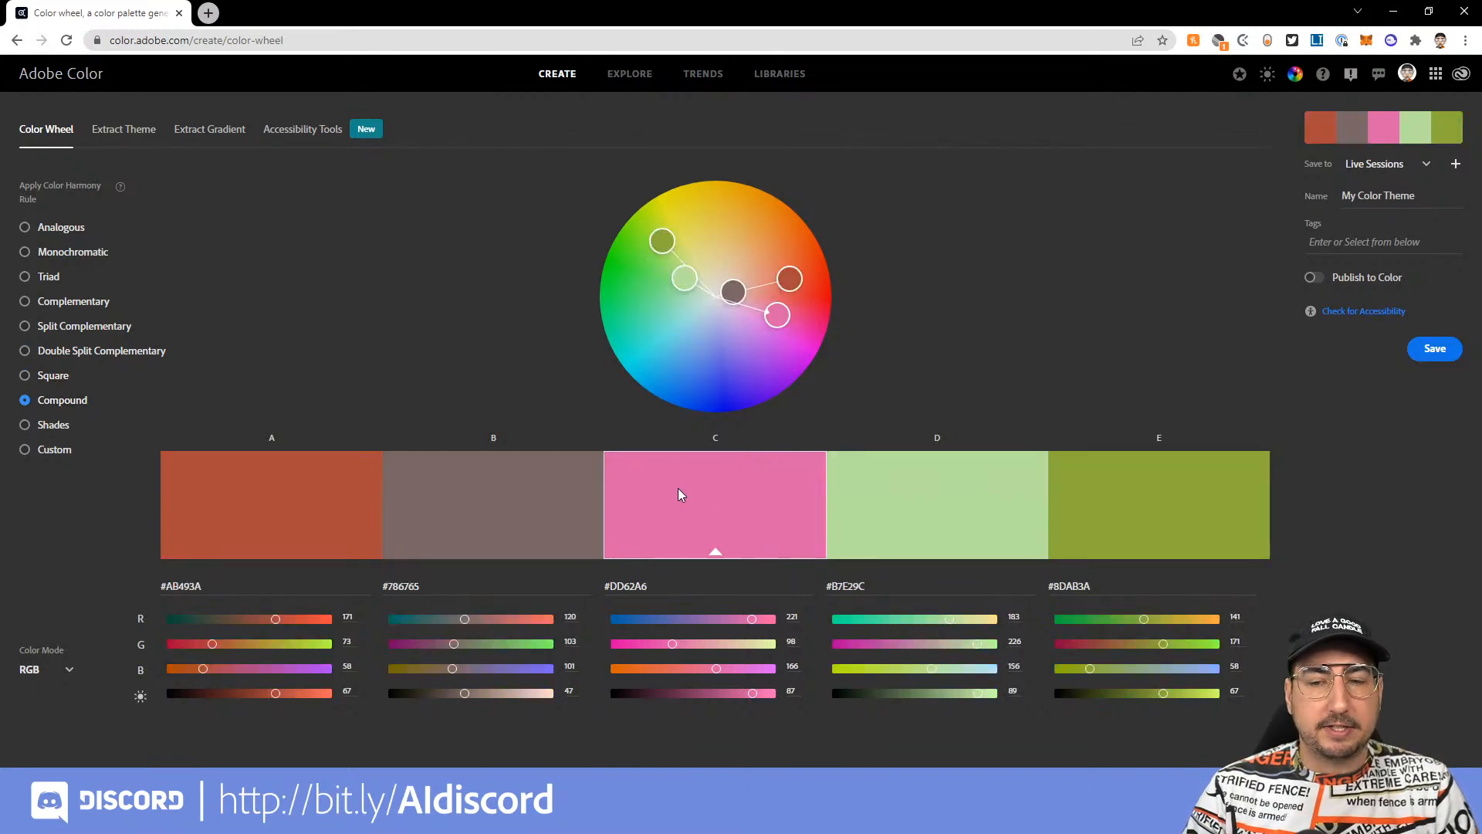
click(37, 425)
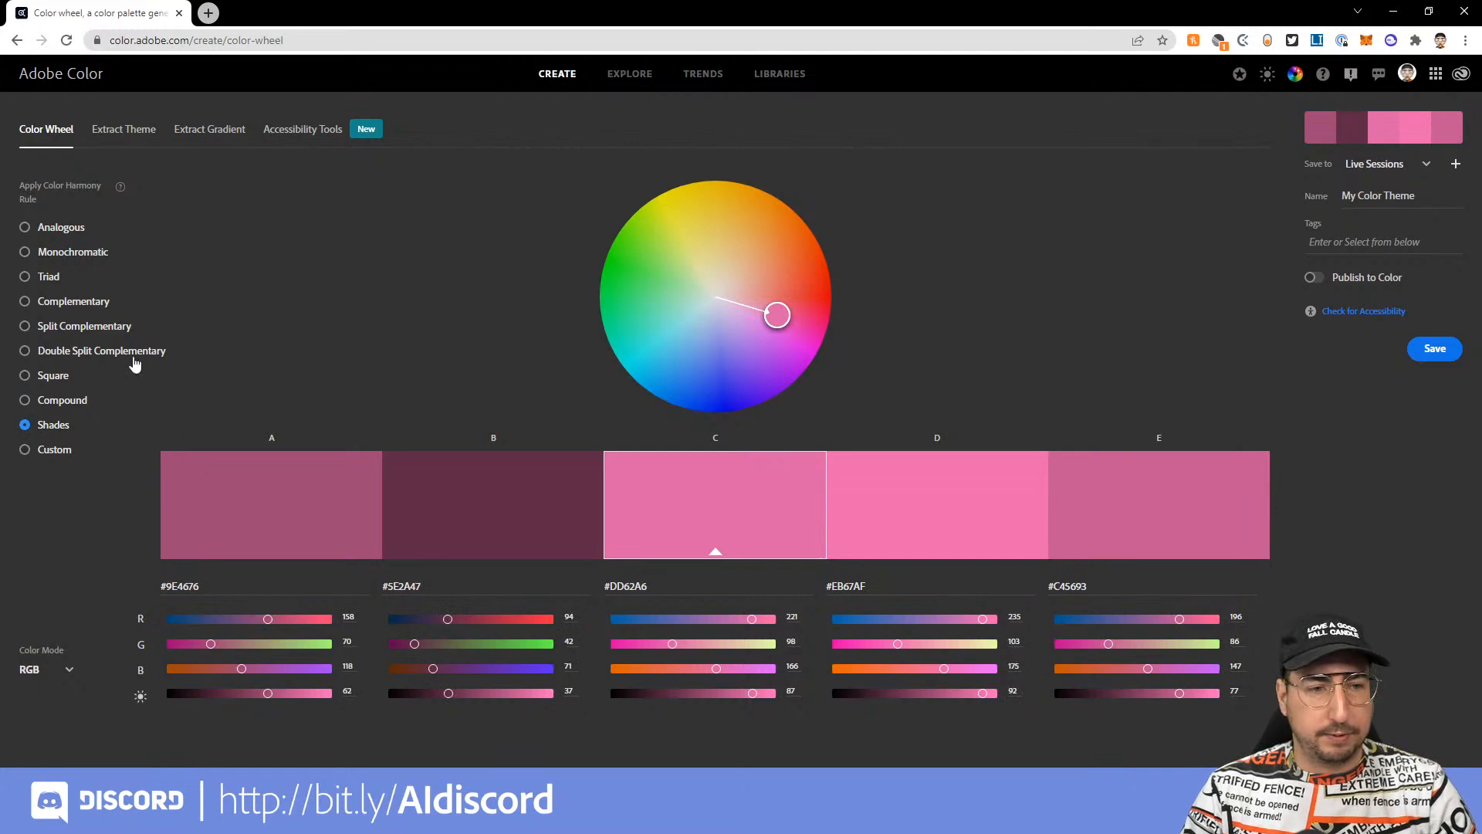
click(74, 306)
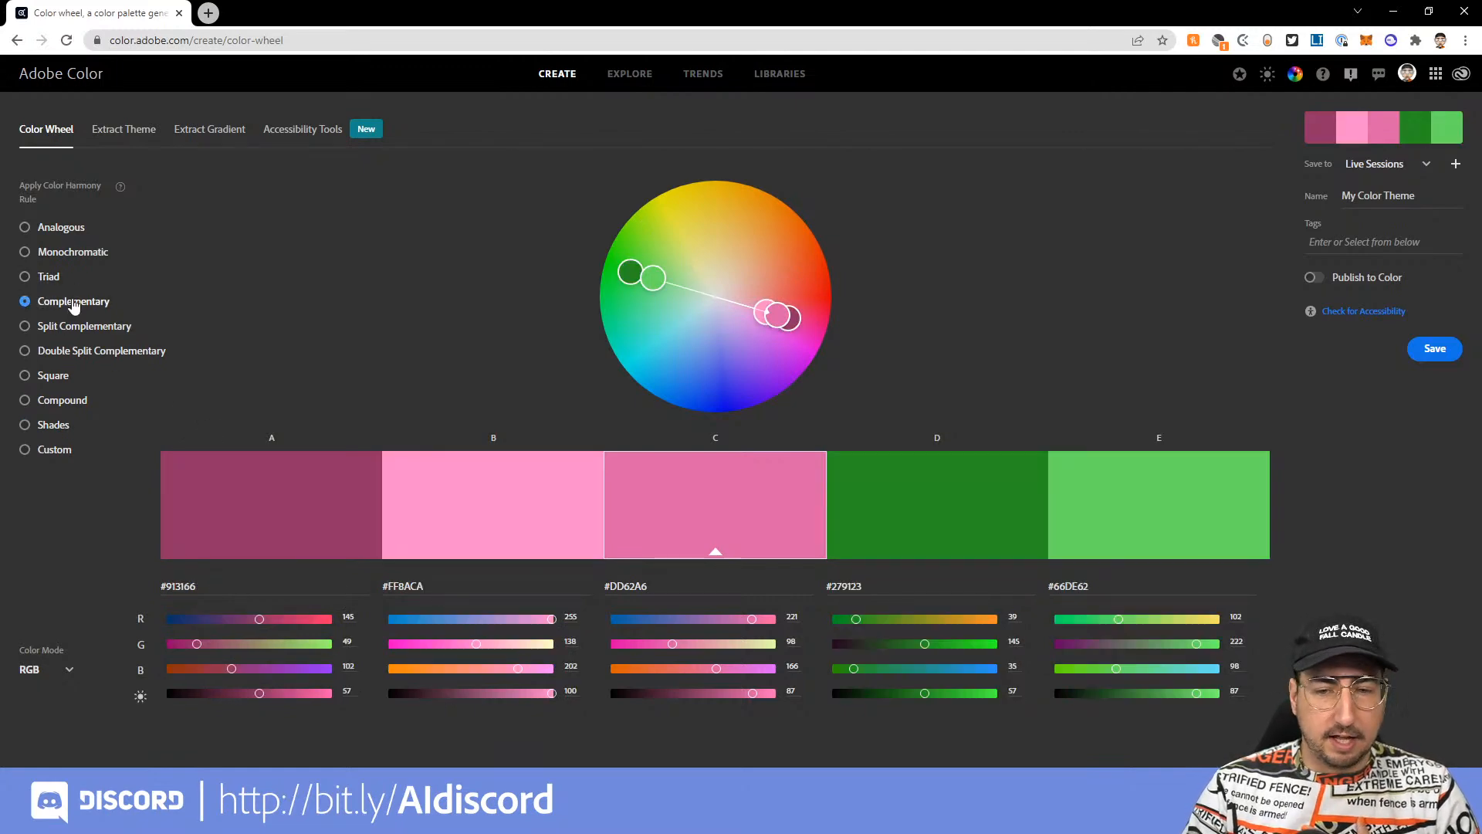
Apply the Triad harmony rule and save the theme as Templeton in the Live Sessions library.
click(52, 279)
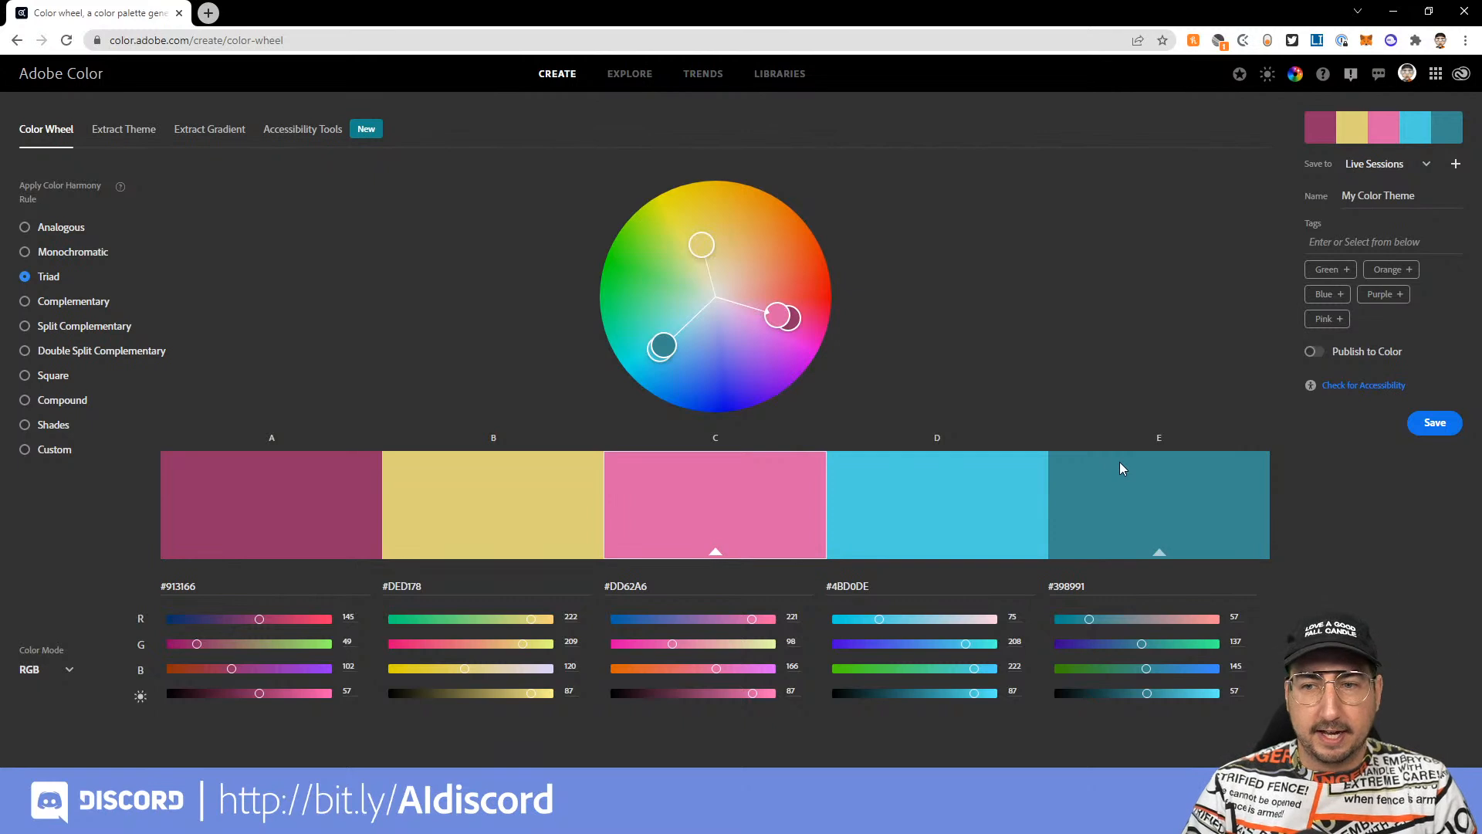
double_click(1397, 195)
key(ctrl+a)
text(Ta)
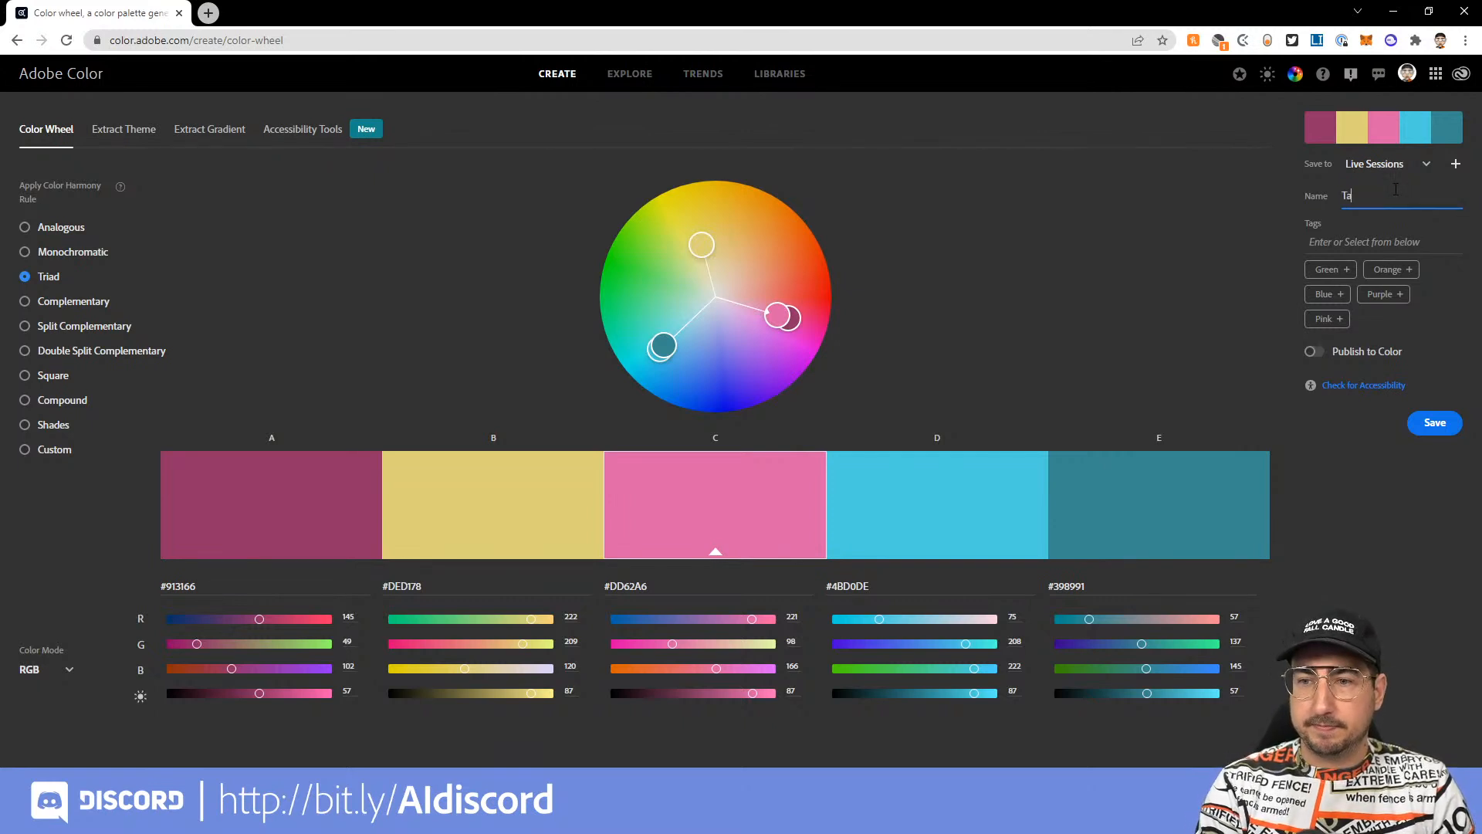
text(mpleton)
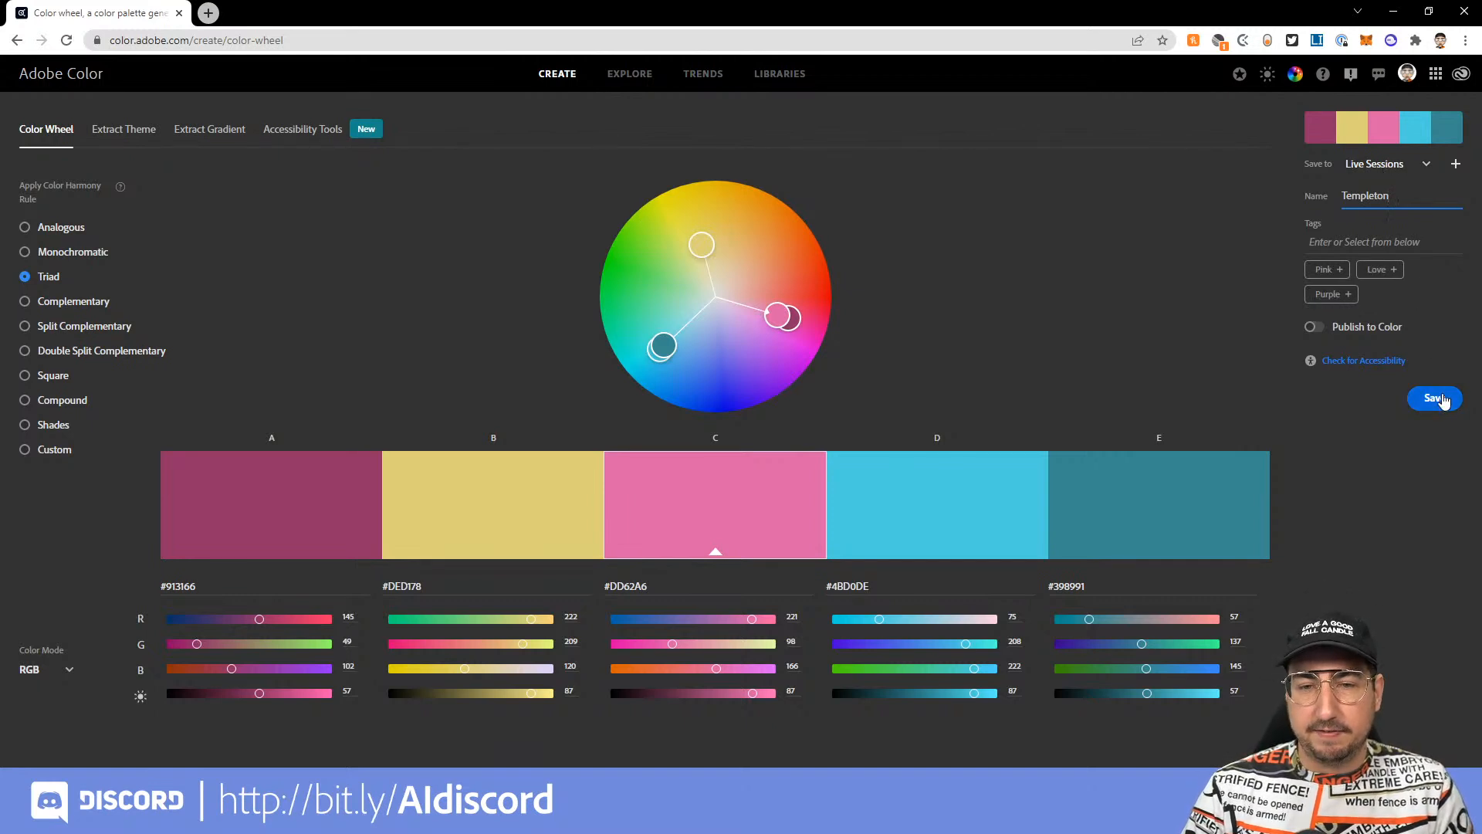
click(1434, 398)
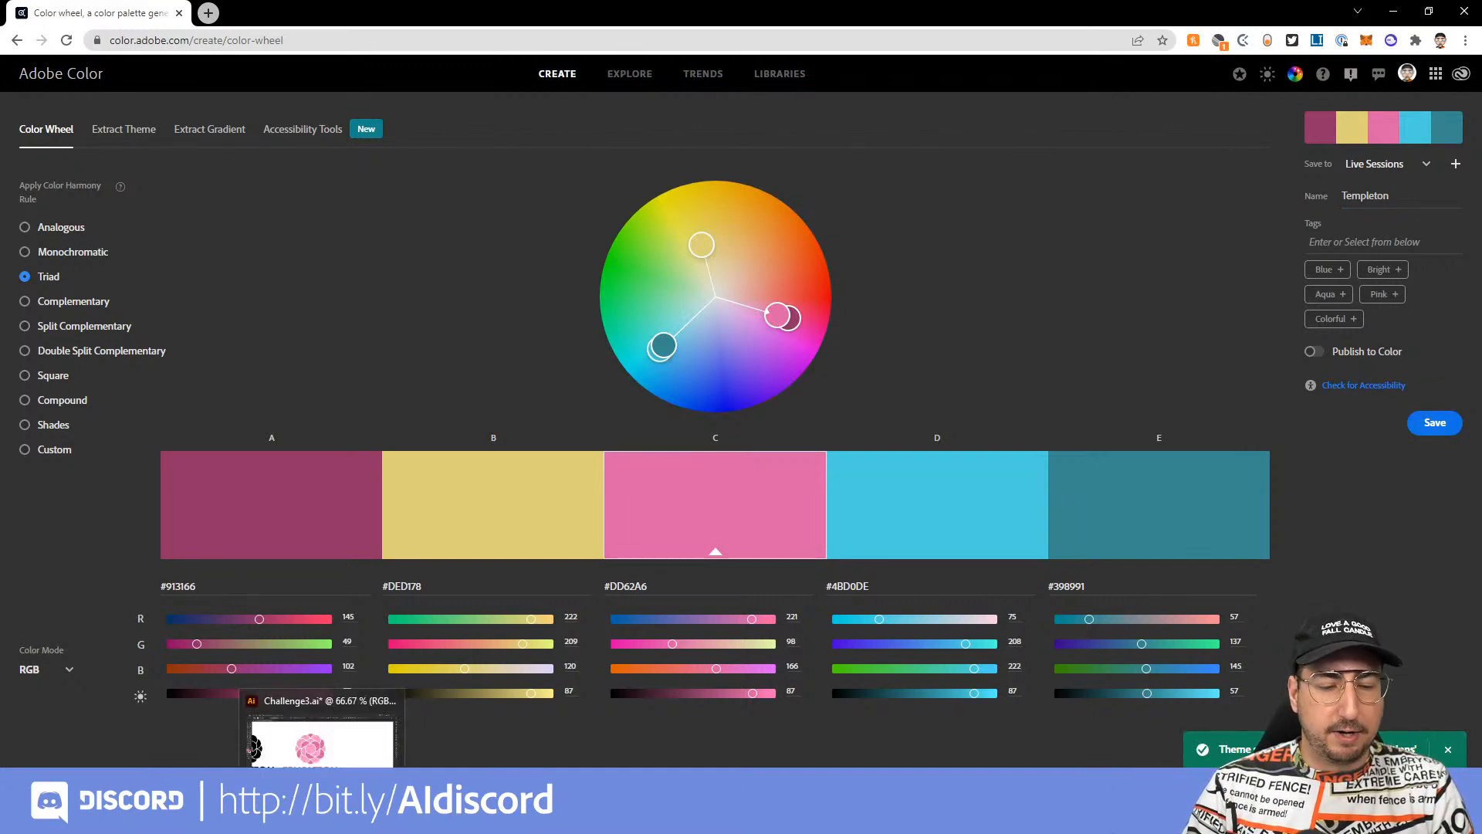
Switch back to Illustrator, dismiss the wordmark's color picker without changes and deselect the wordmark.
click(320, 818)
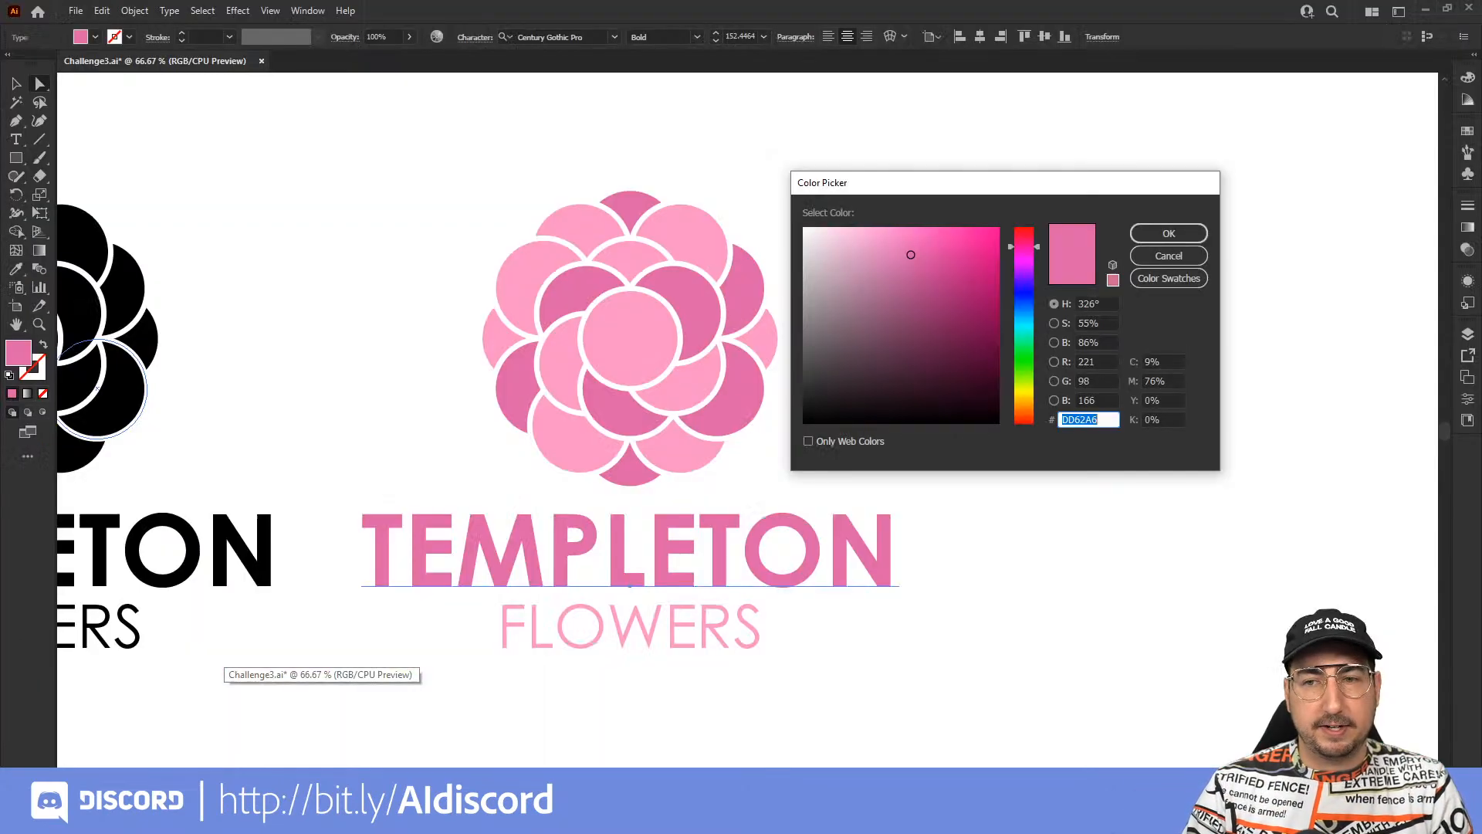
click(1140, 261)
click(1003, 341)
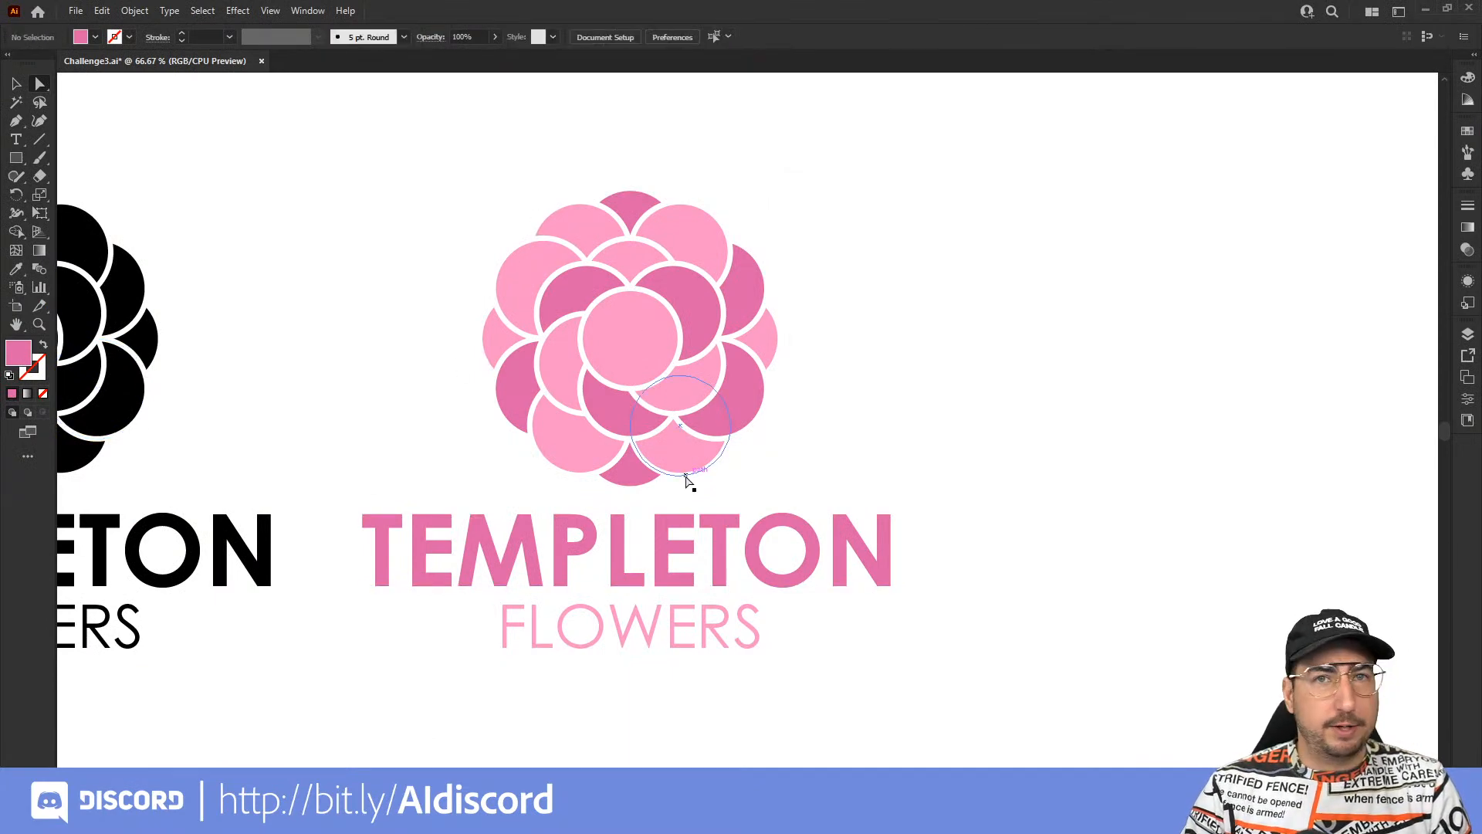
Go to the Branding Essentials template and open the Live Sessions library from the list of all libraries.
key(z)
alt+click(756, 436)
alt+click(742, 450)
drag(757, 422, 1054, 425)
drag(424, 436, 898, 422)
click(602, 361)
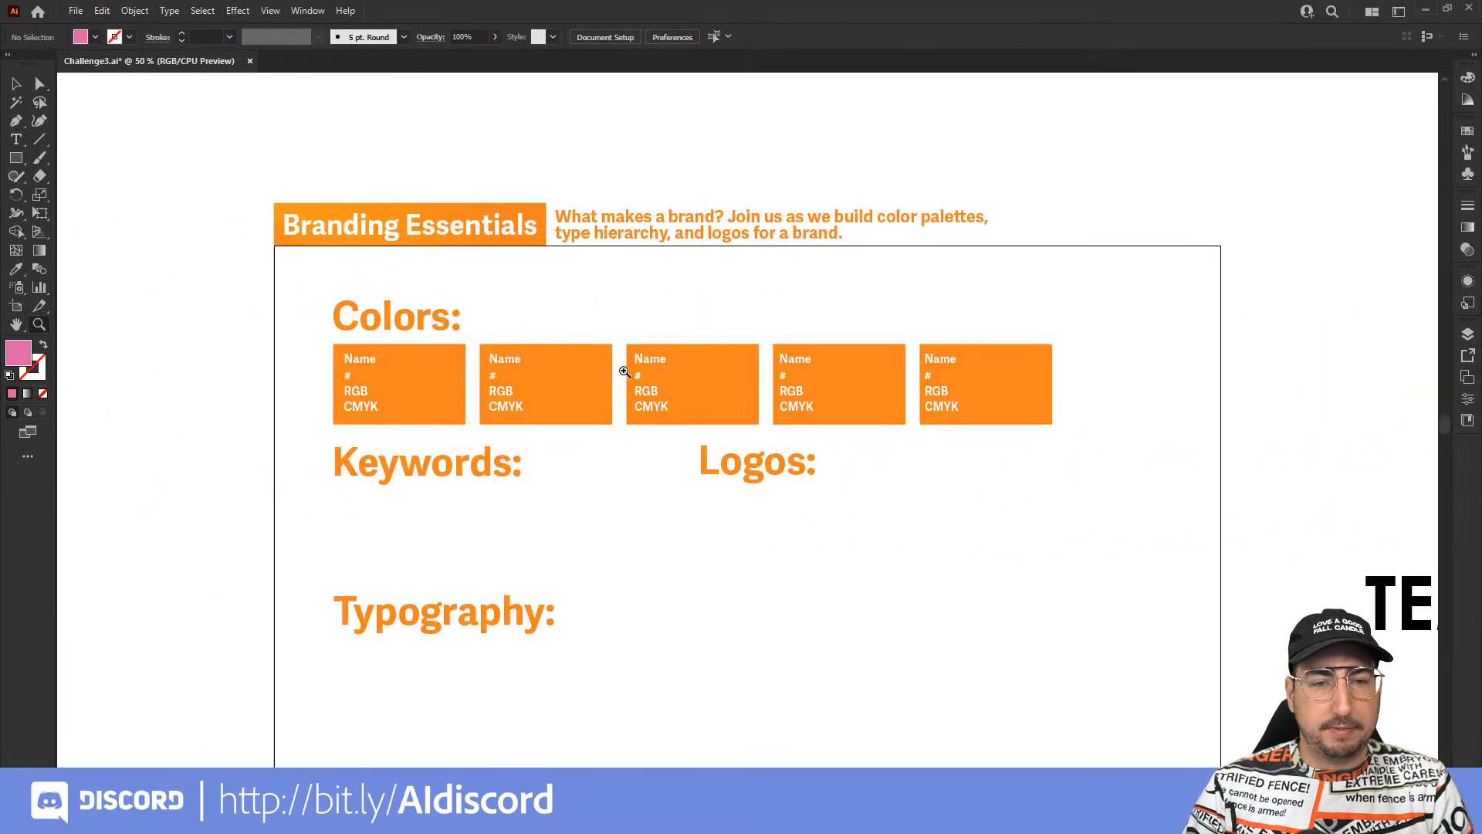
click(1466, 422)
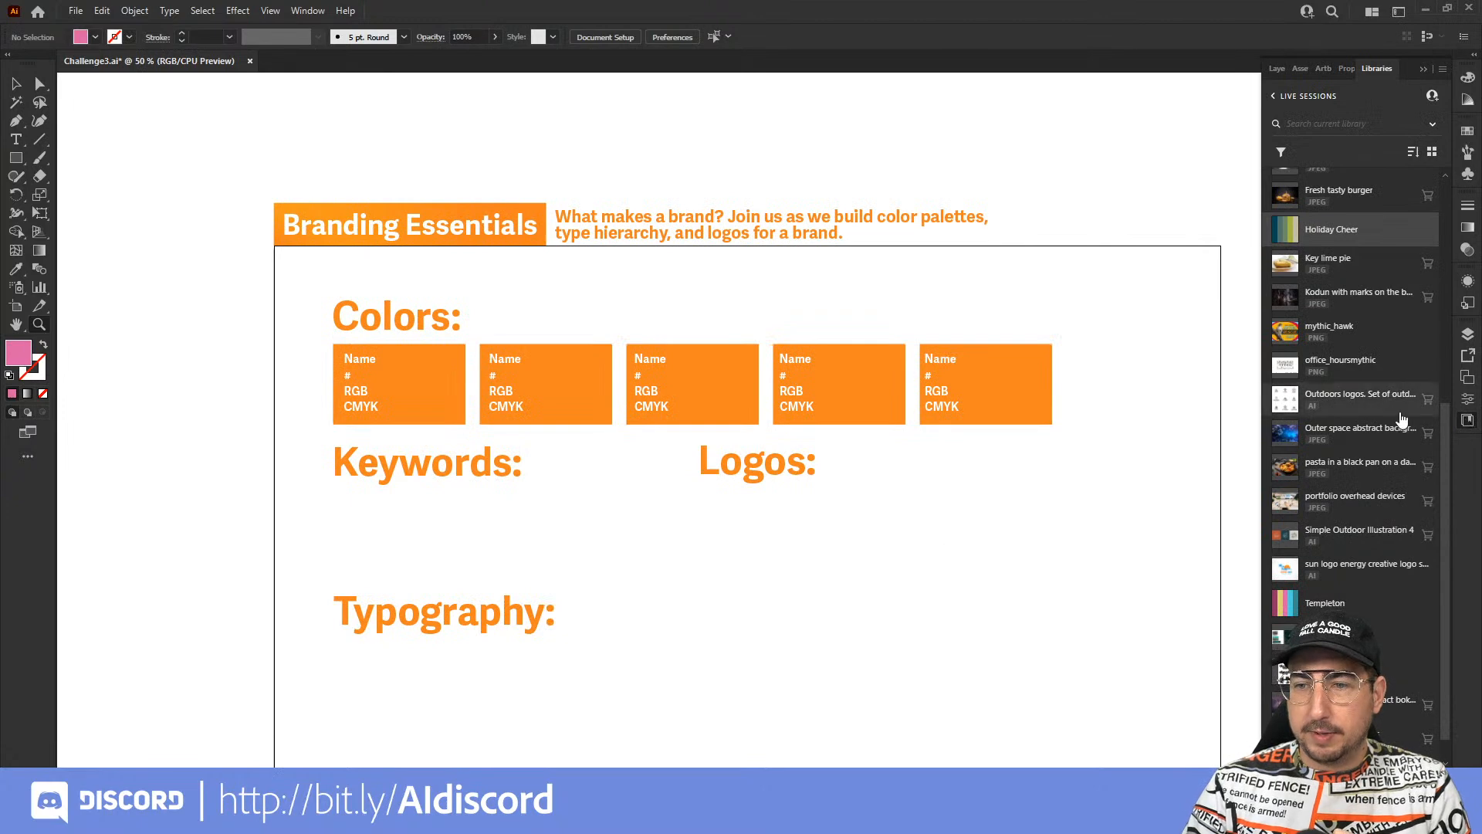
scroll(1404, 422, up, 6)
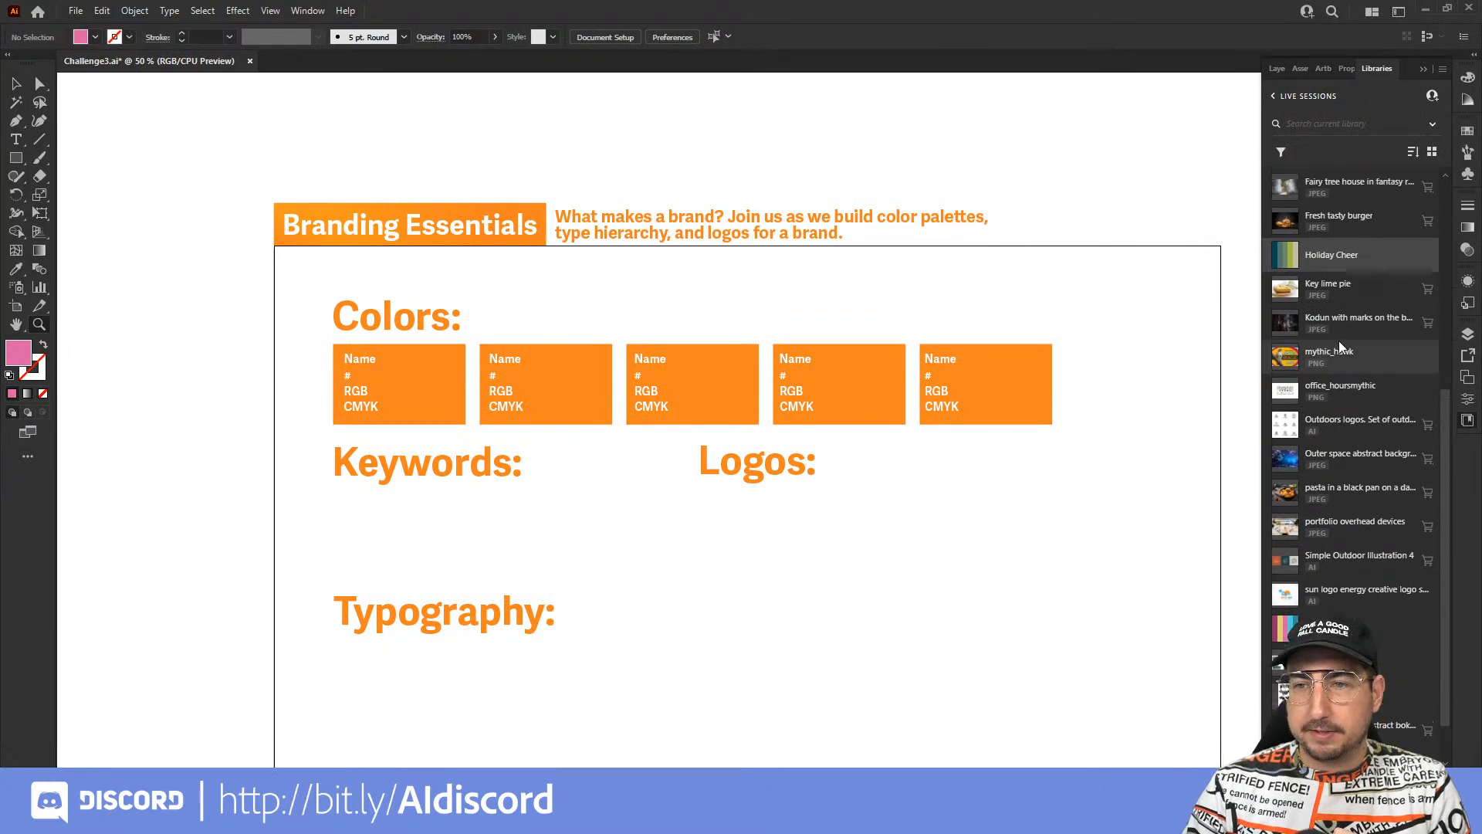
click(1275, 100)
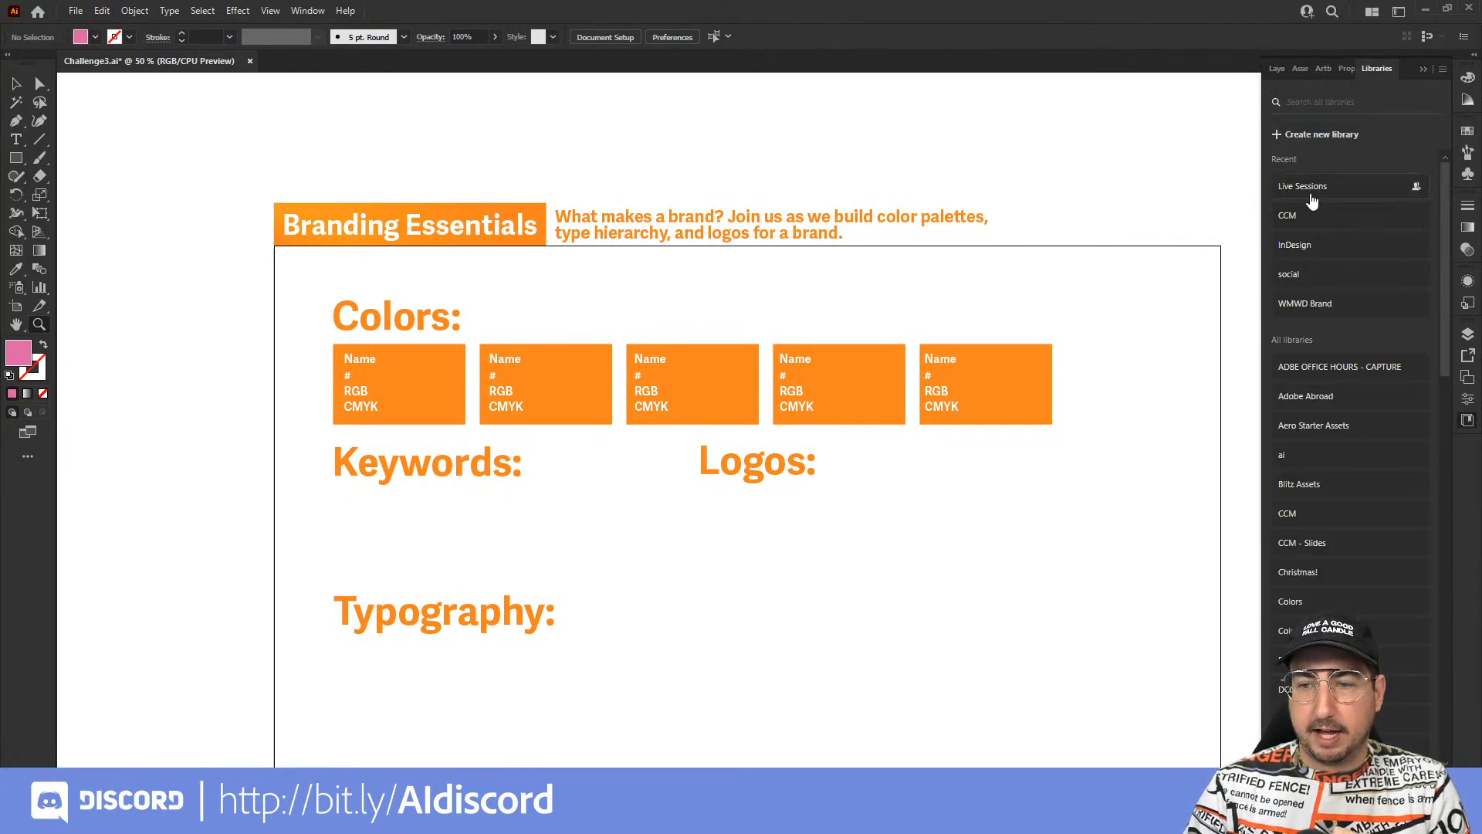
click(1314, 199)
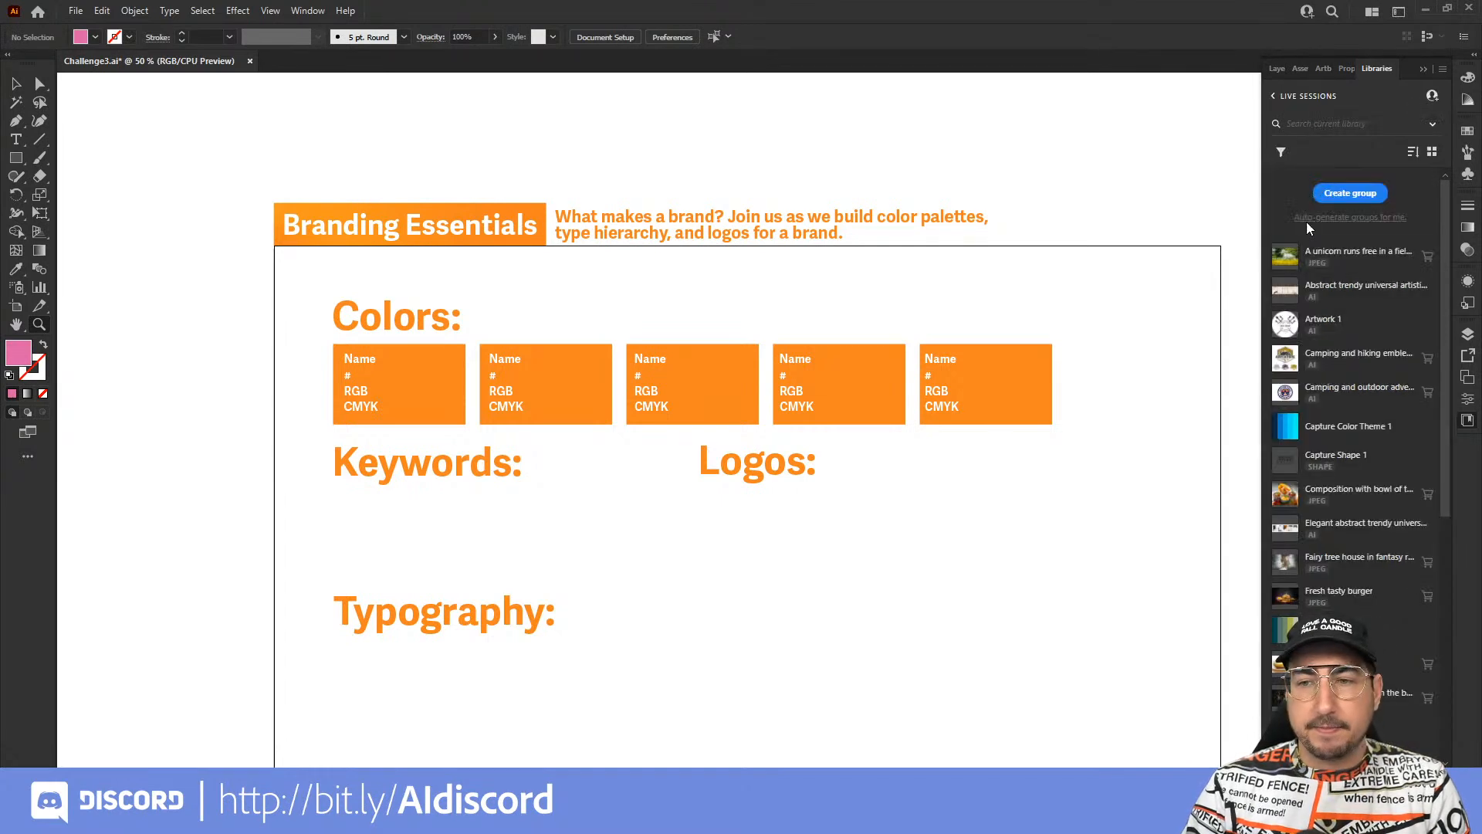
Search the Live Sessions library for "temple" and add the Templeton color theme to the document swatches.
scroll(1332, 390, down, 2)
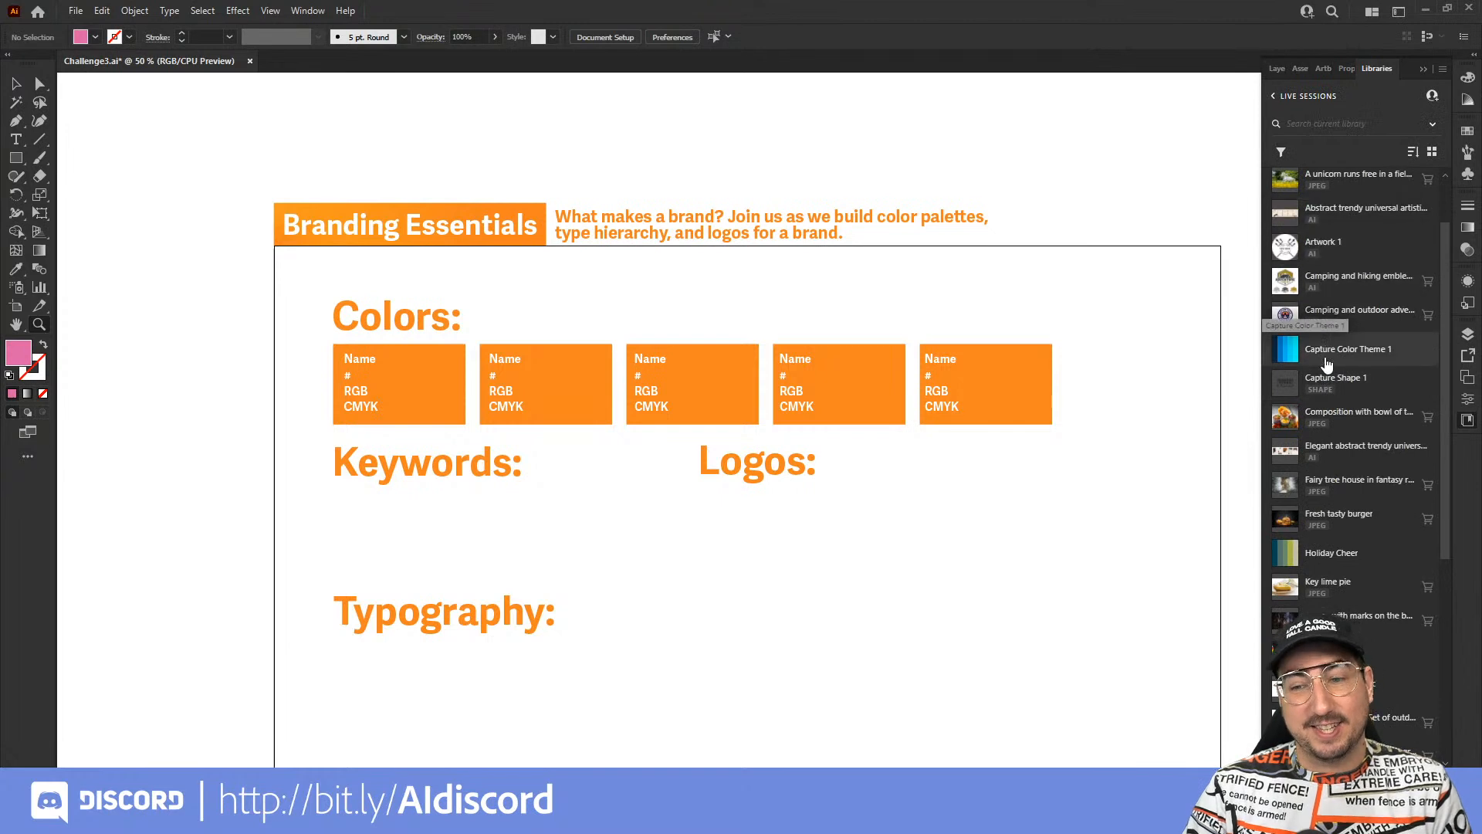
mouse_move(1294, 557)
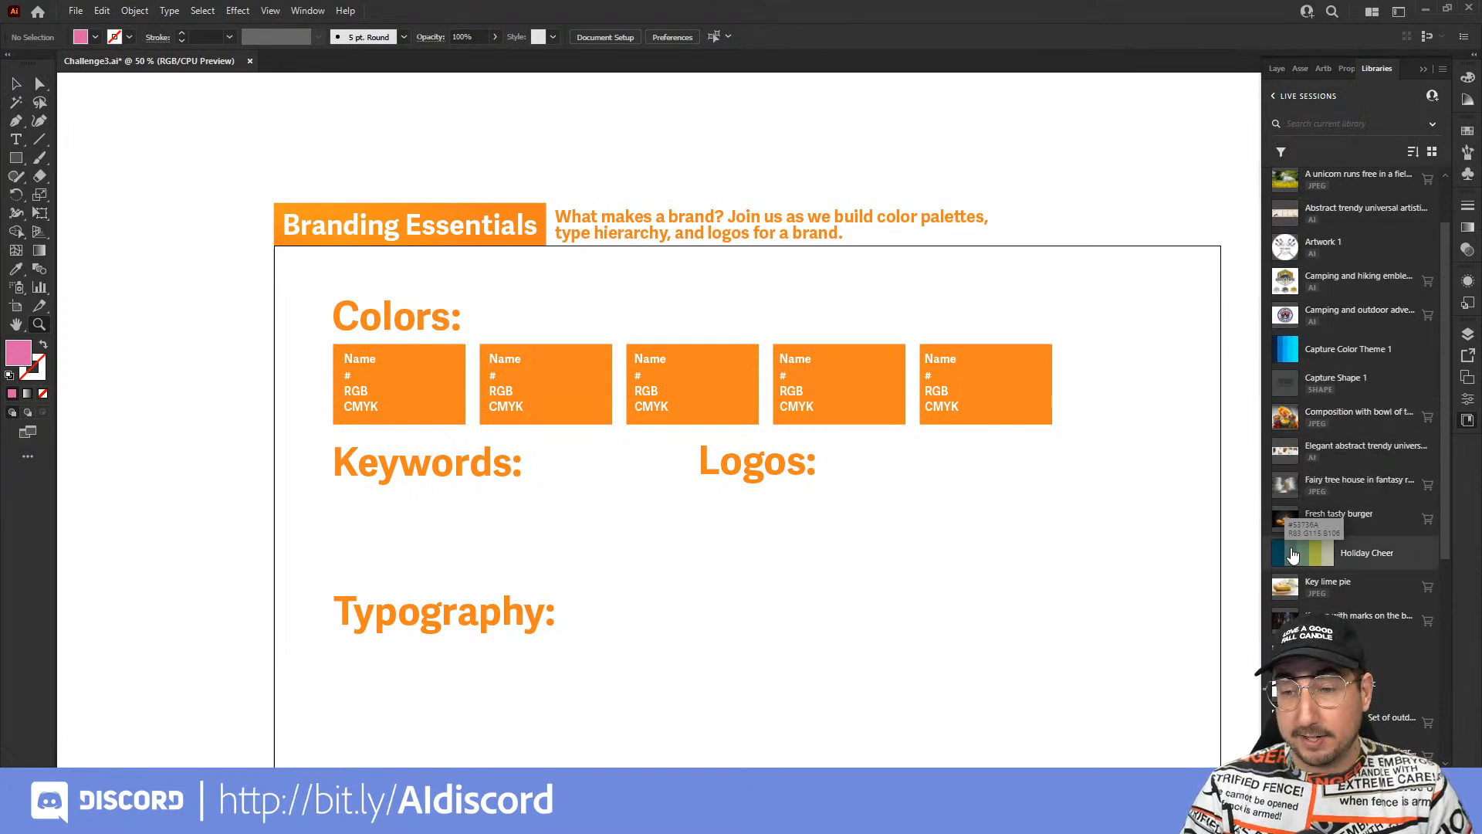
scroll(1330, 434, down, 2)
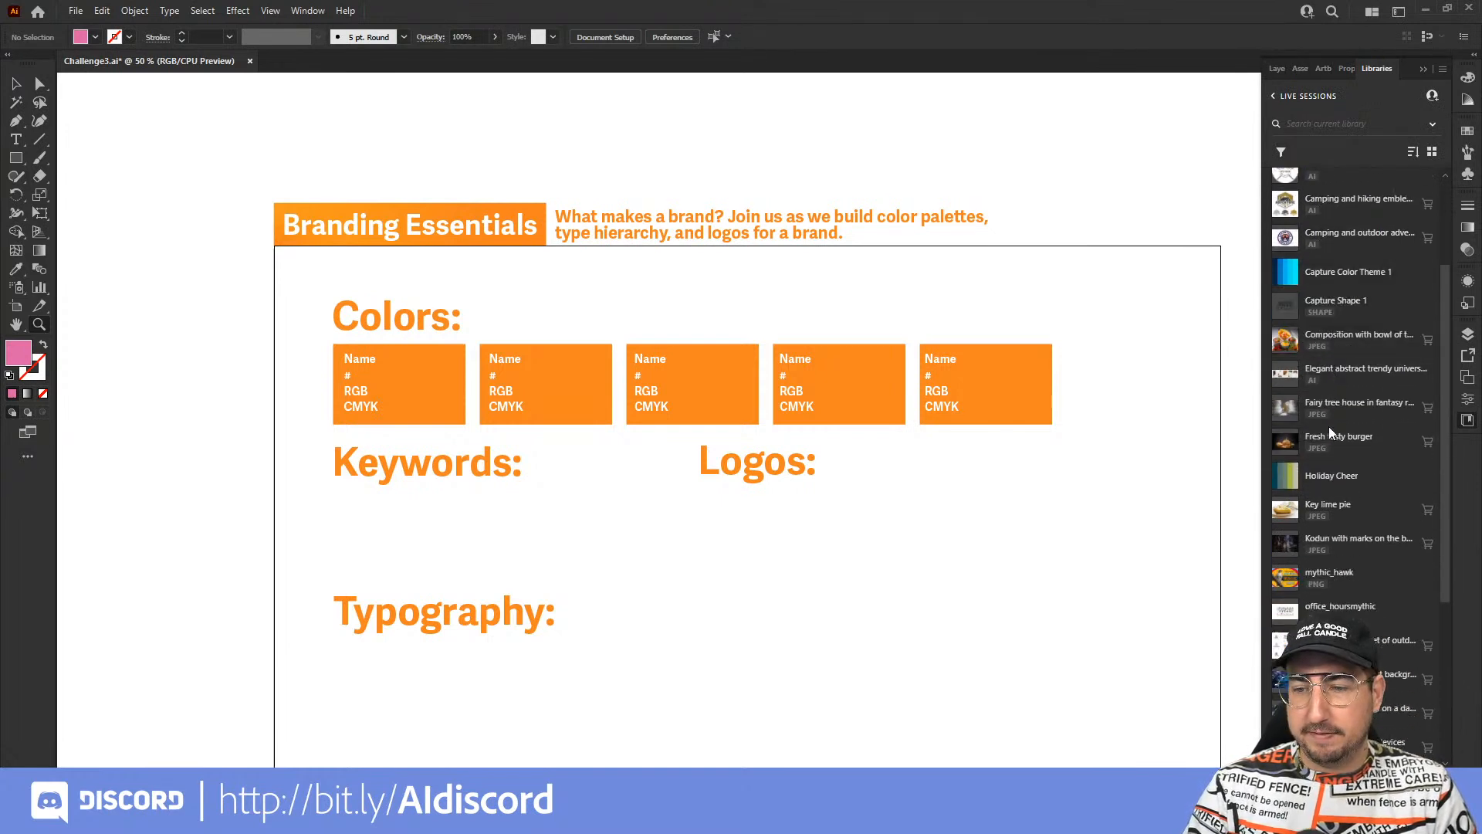
scroll(1339, 436, down, 7)
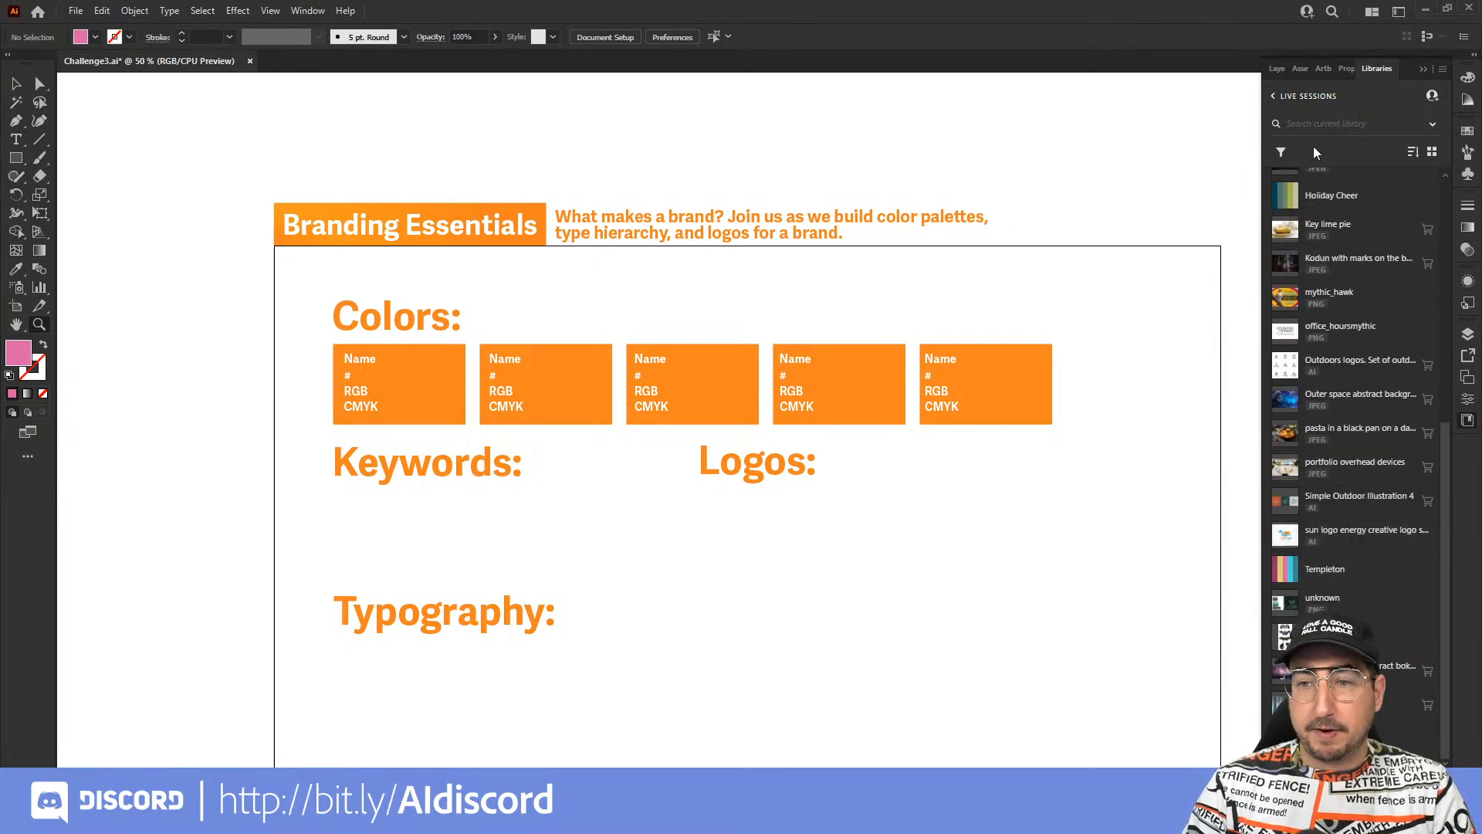
click(1314, 125)
text(temple)
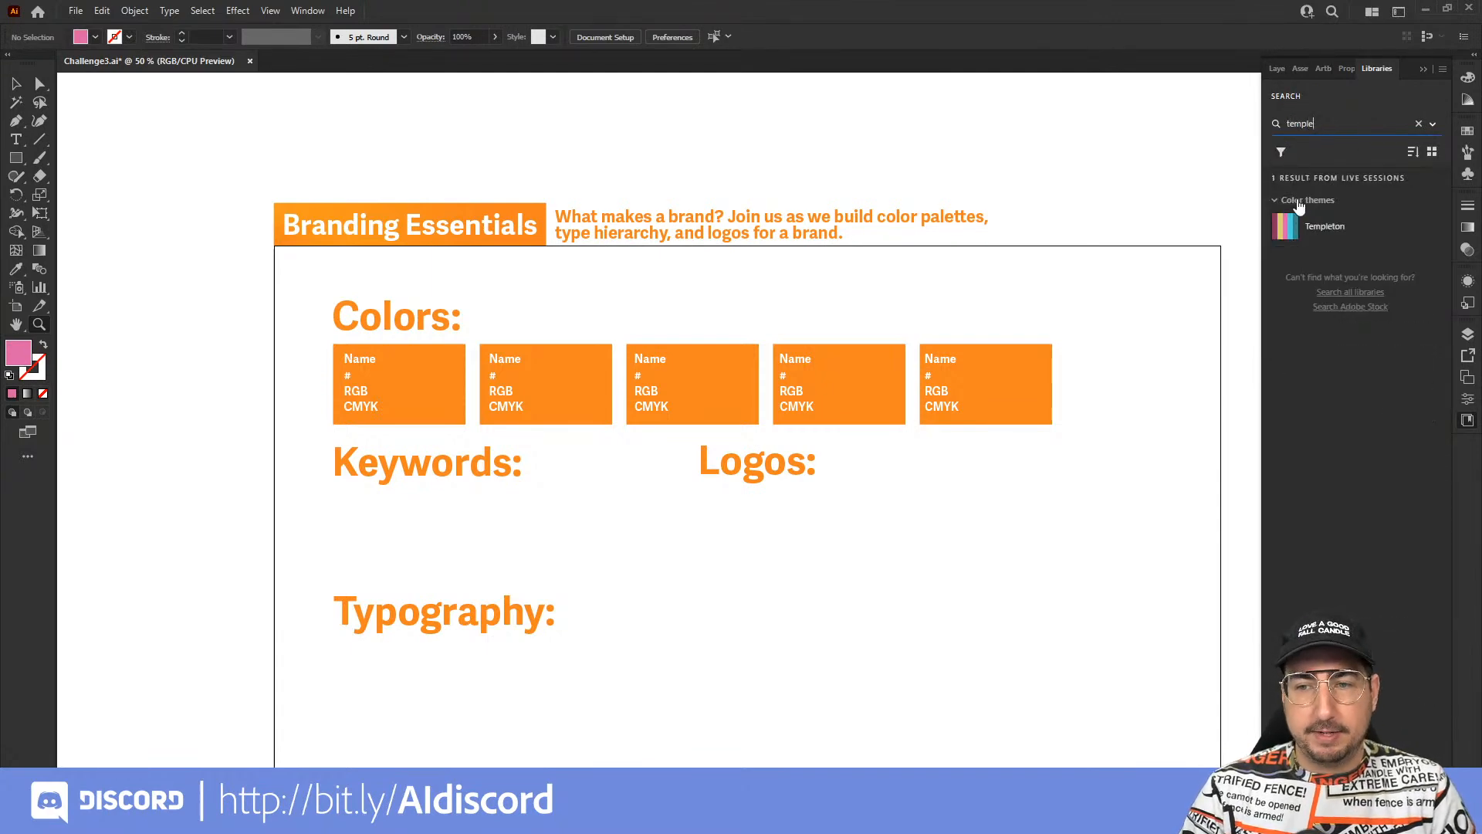
right_click(1295, 230)
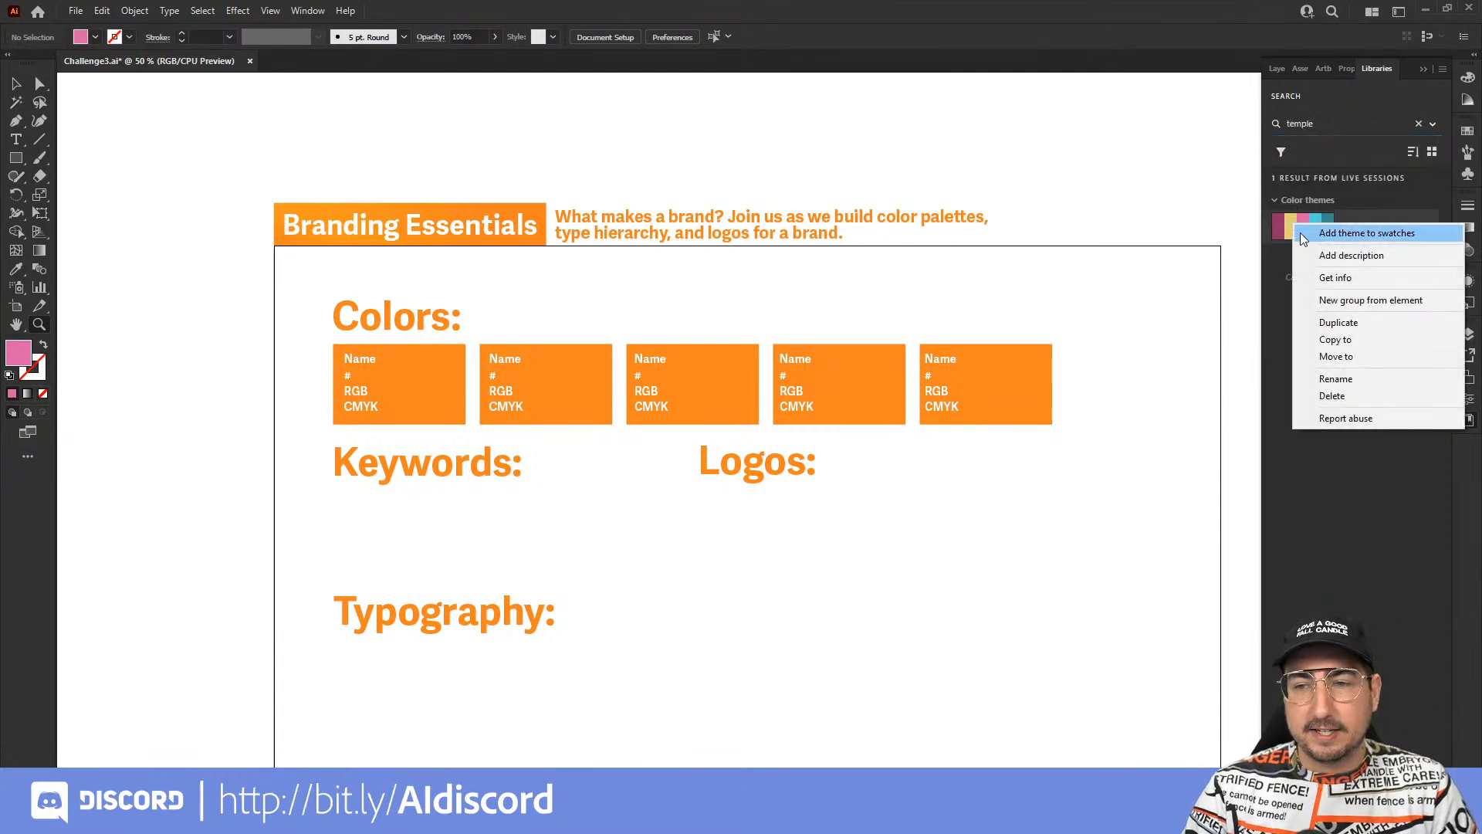
click(1335, 233)
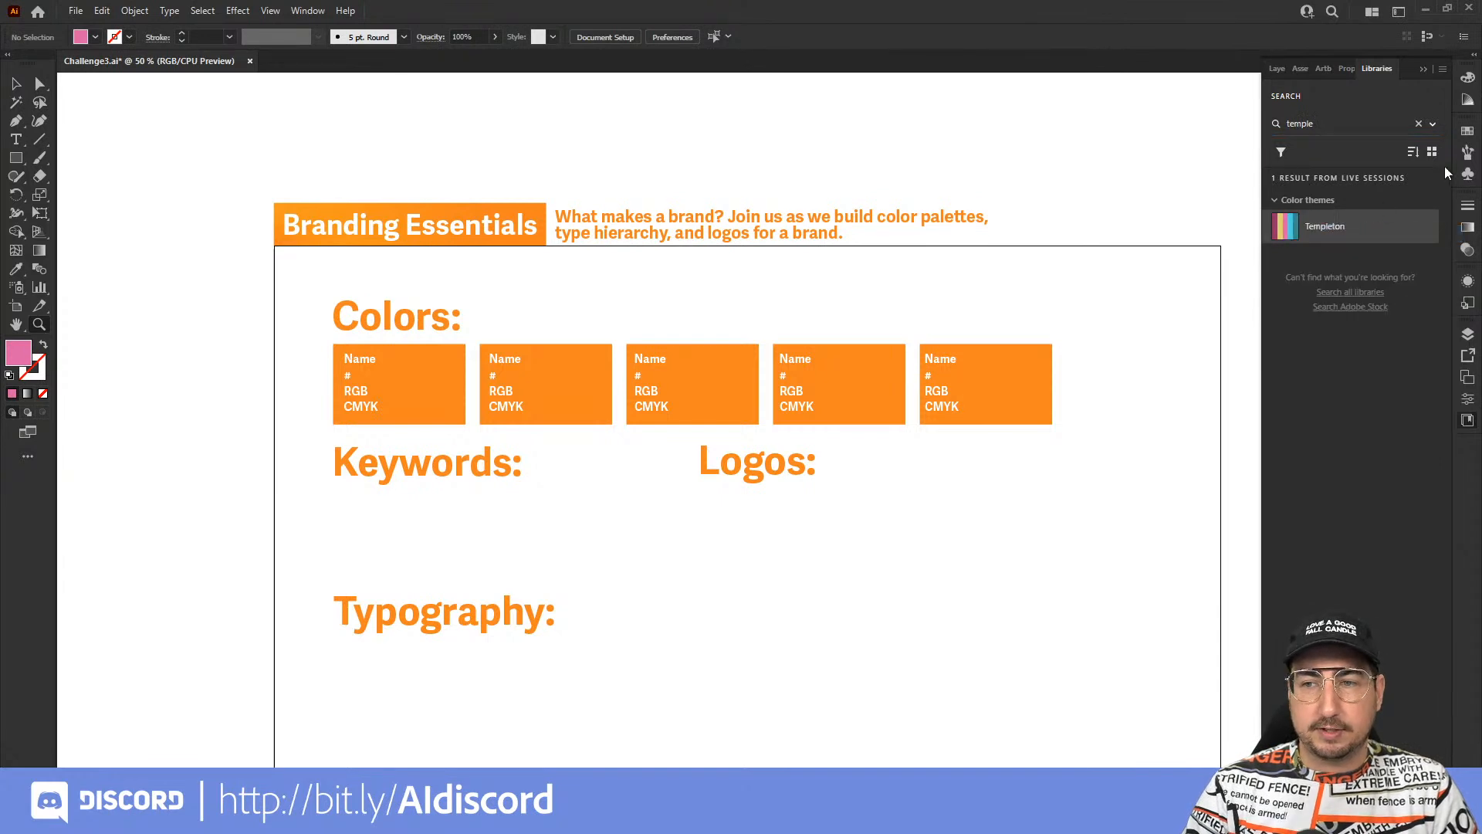
Display the document swatches and ungroup the Colors heading and its five rectangles in the template.
click(1466, 134)
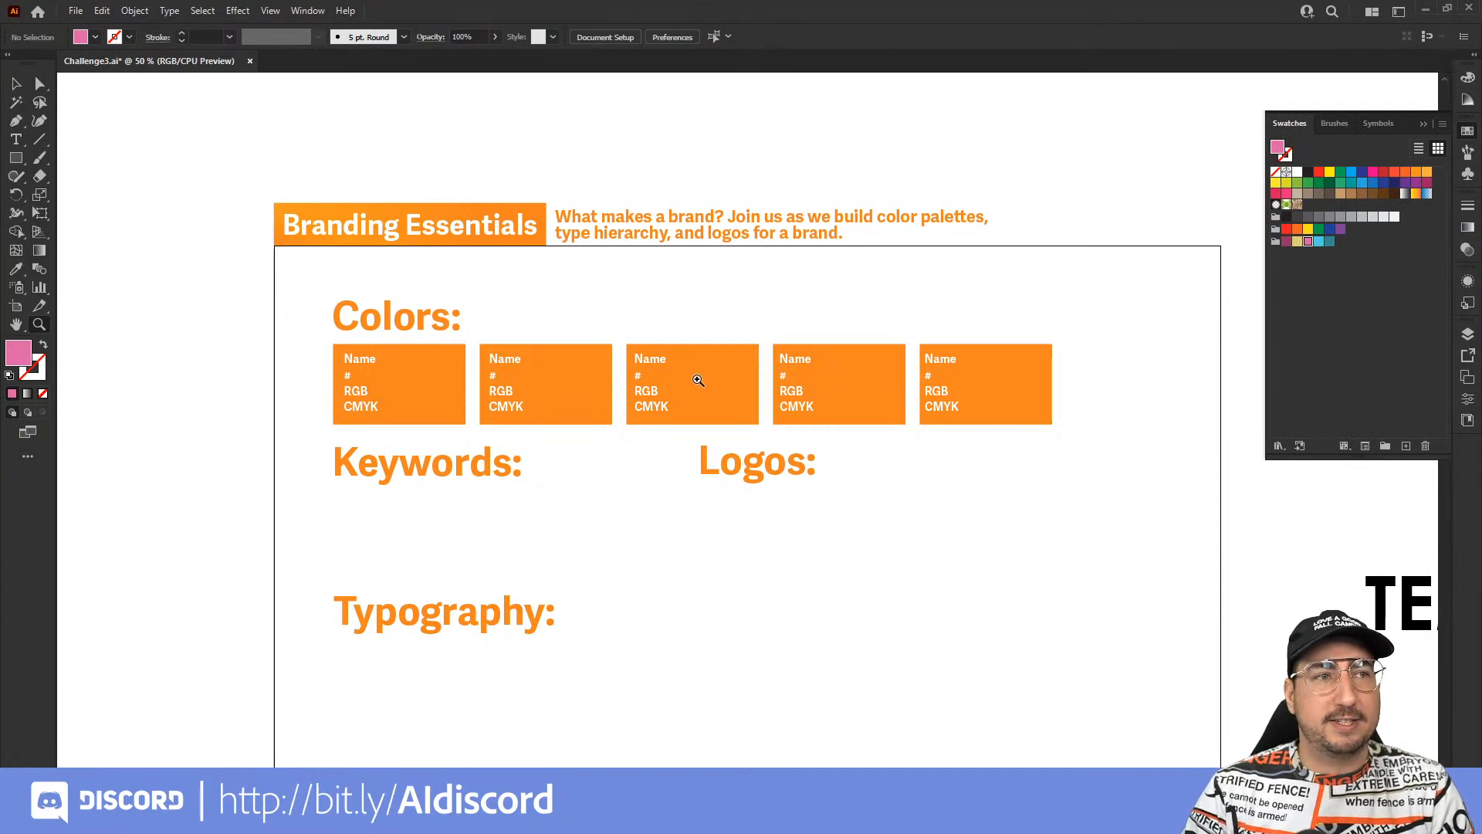
click(690, 373)
key(v)
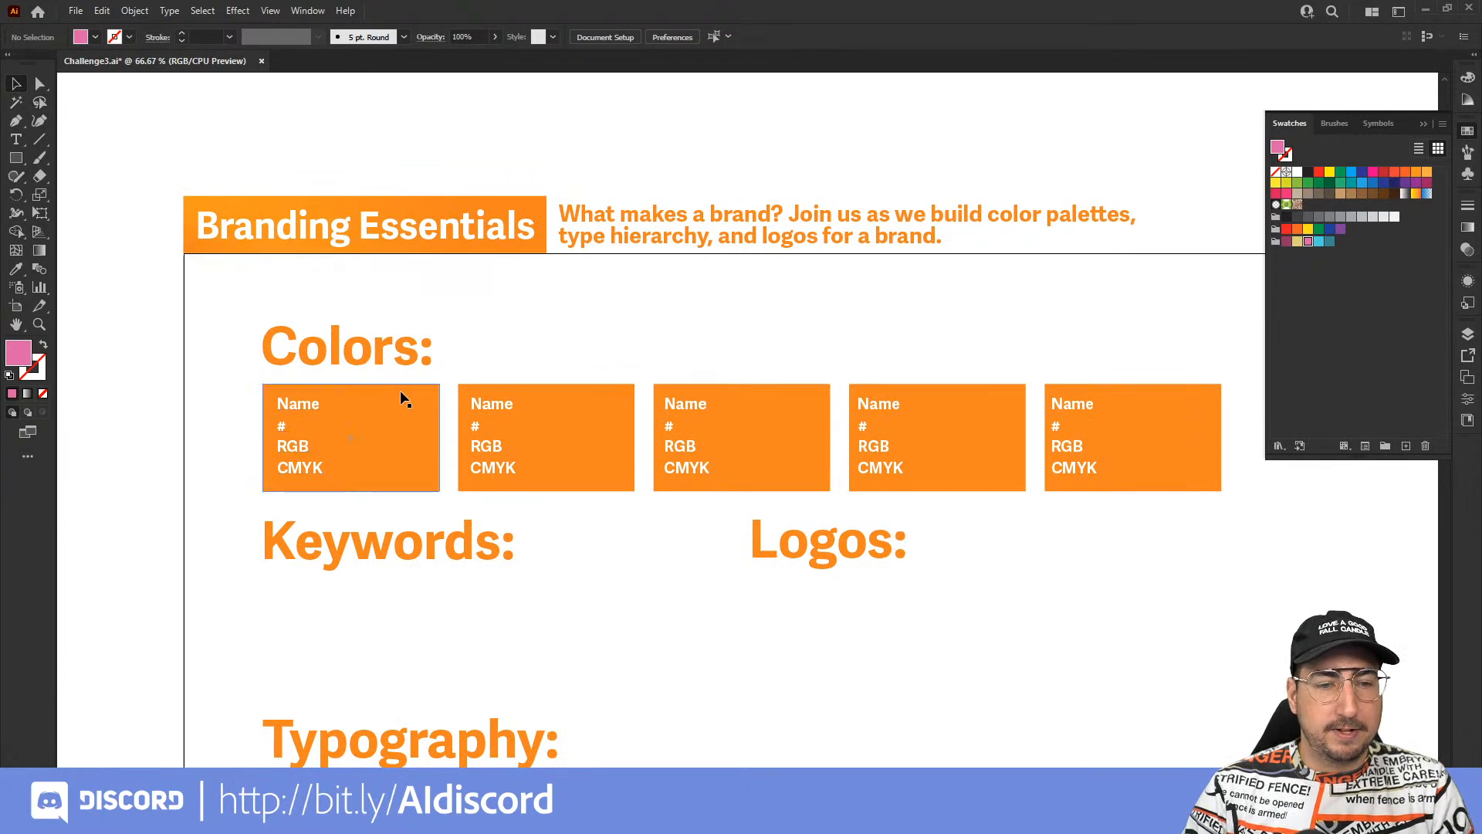
click(421, 392)
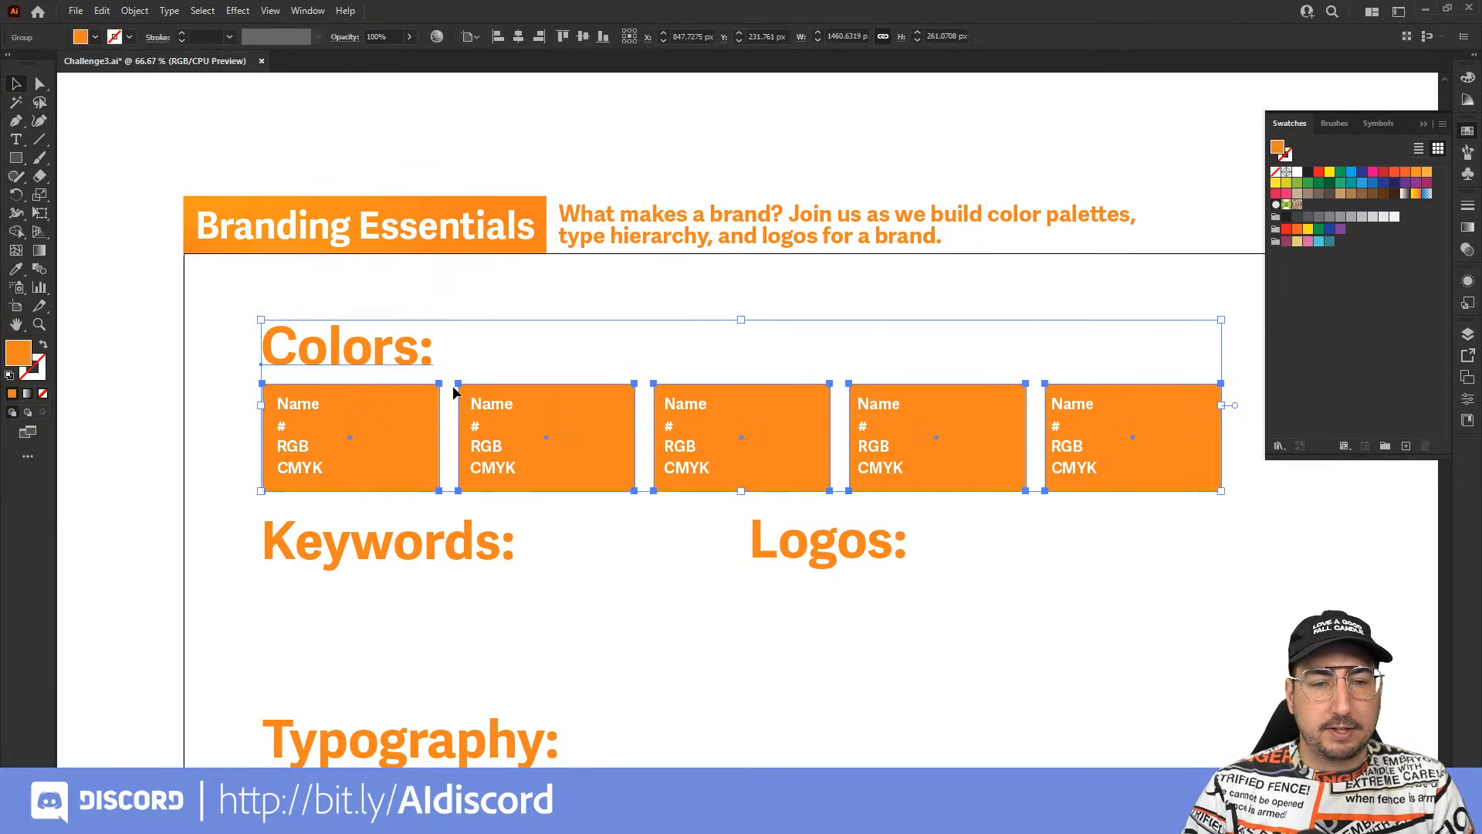
right_click(391, 391)
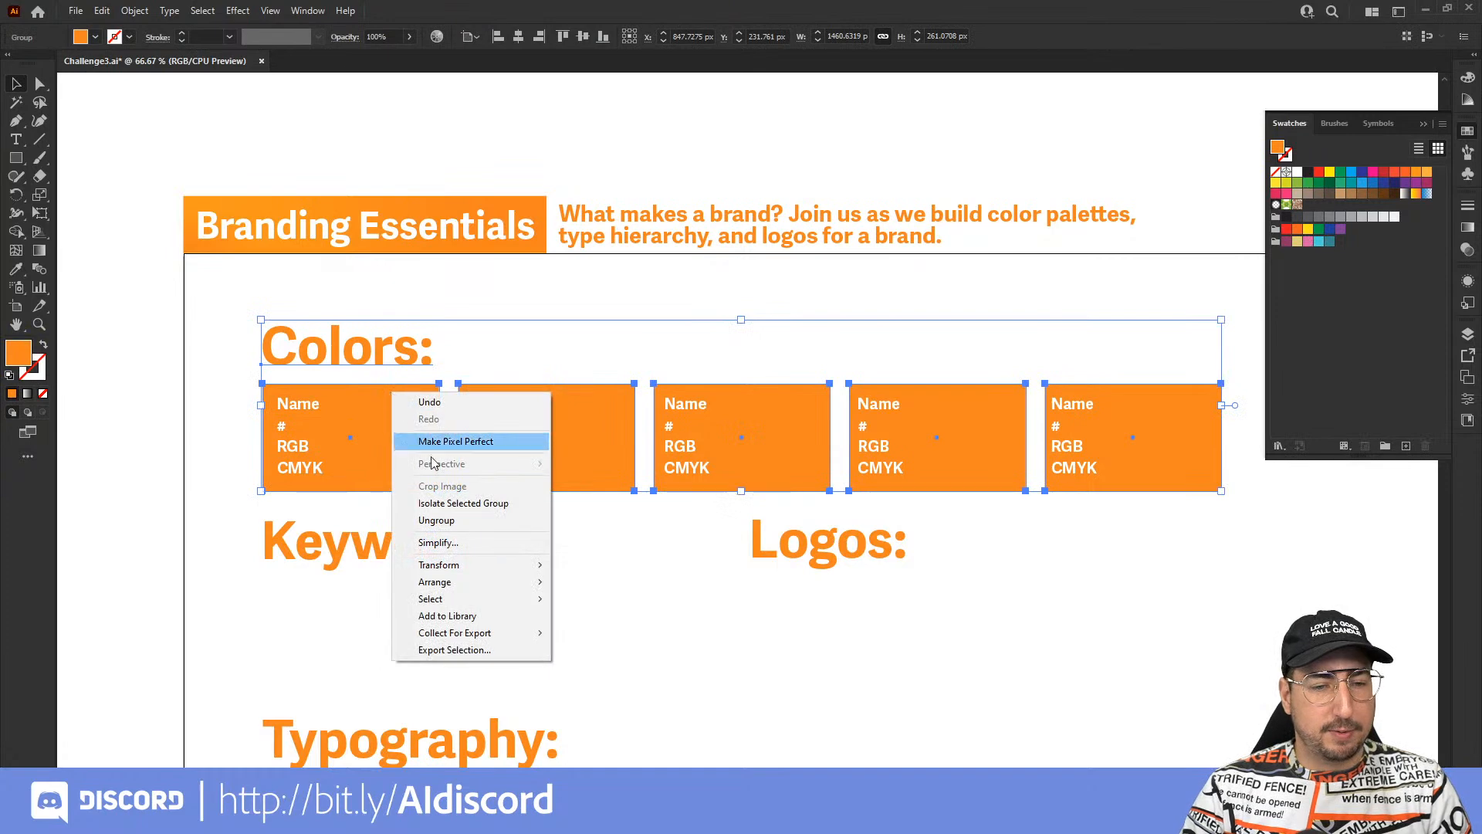
click(432, 517)
click(454, 372)
Fill the five Colors rectangles in order with the Templeton swatches: plum, yellow, pink, light blue and teal.
click(318, 424)
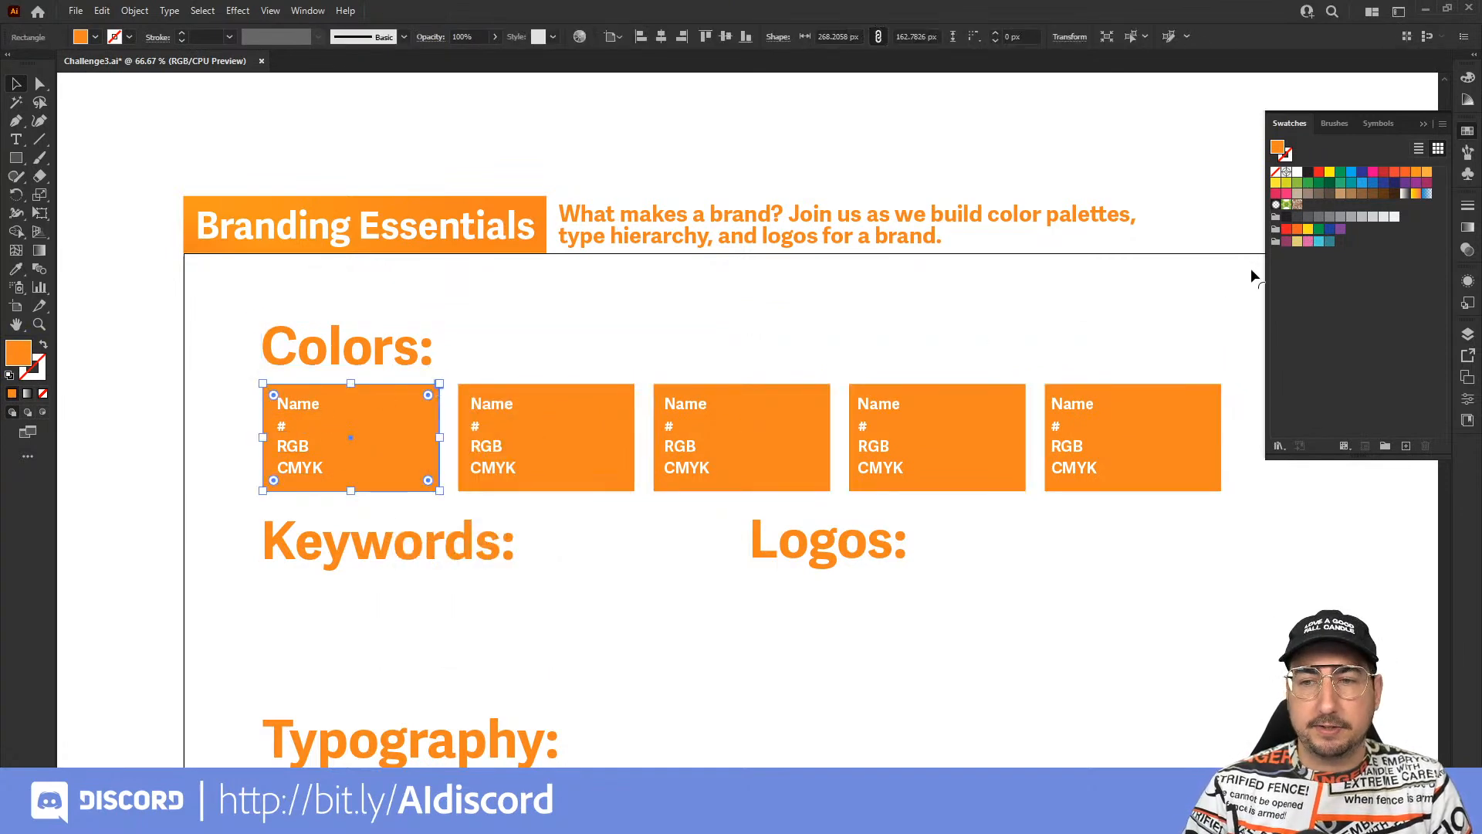
click(1287, 241)
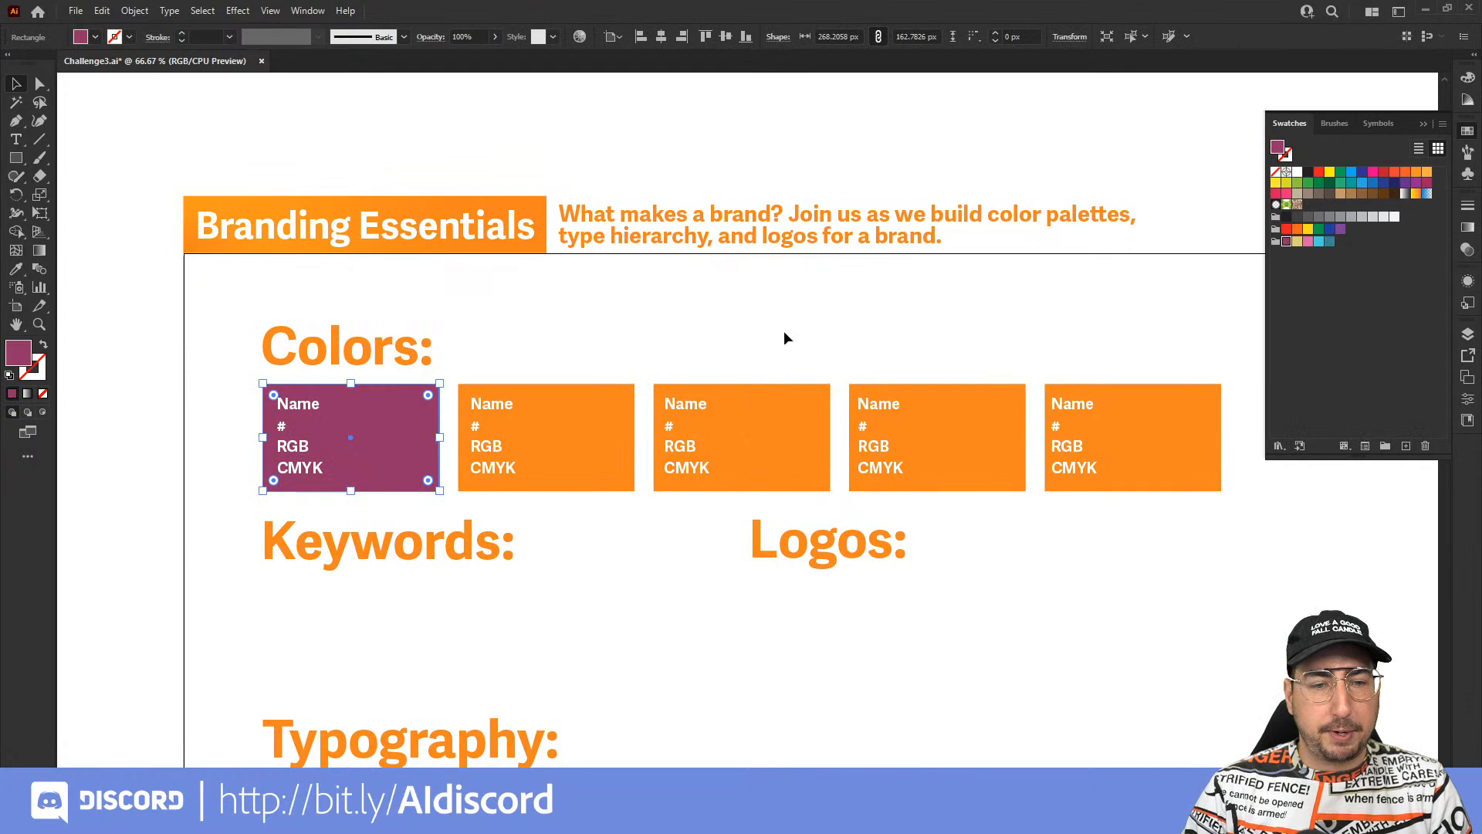
click(630, 389)
click(1297, 242)
click(823, 389)
click(1308, 242)
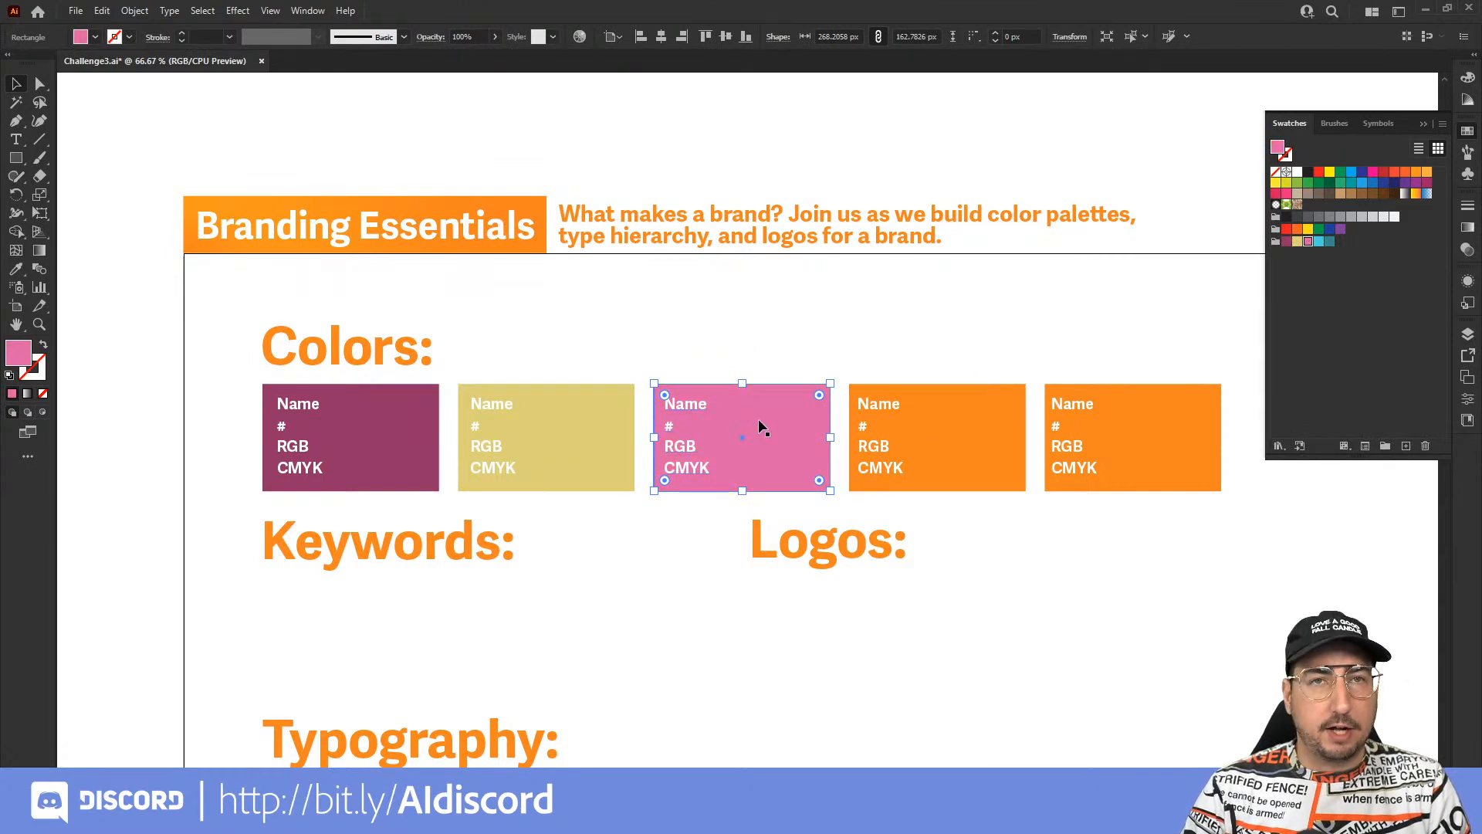
click(978, 390)
click(1319, 242)
click(1175, 386)
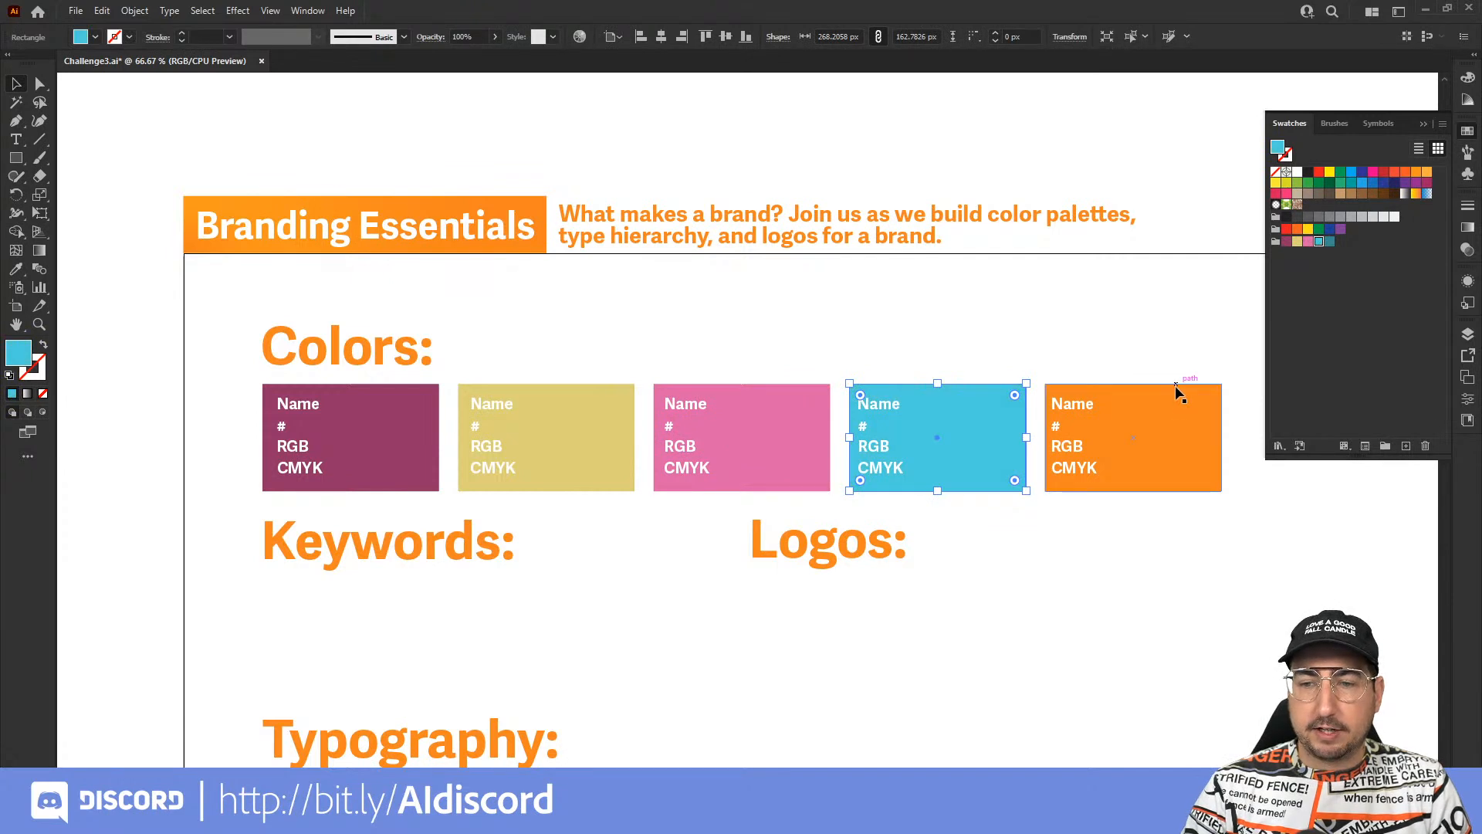
click(1329, 243)
click(1092, 327)
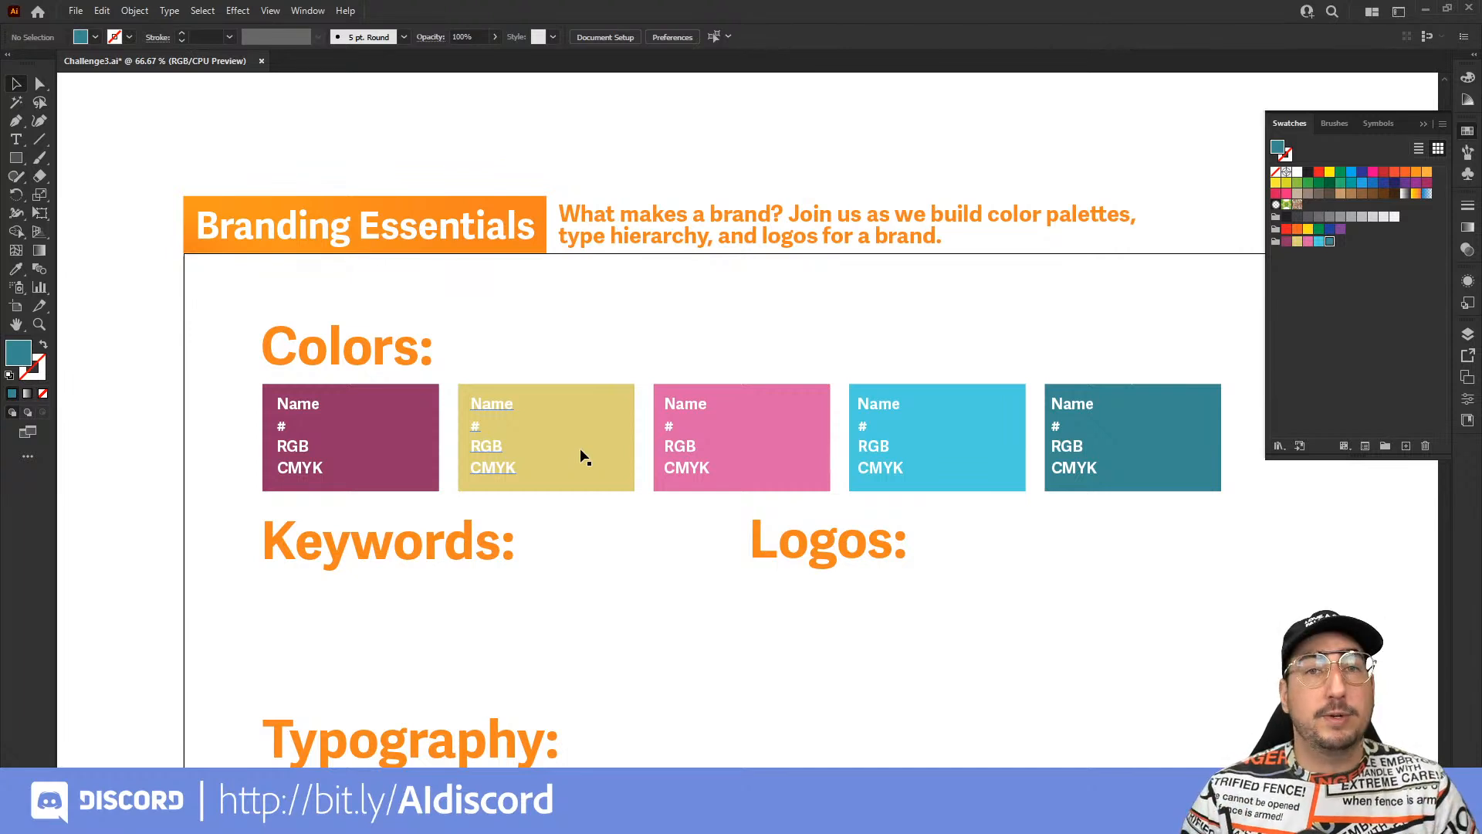
Replace the Name placeholder with Tulip on the pink rectangle and Stem on the yellow one.
key(t)
double_click(301, 403)
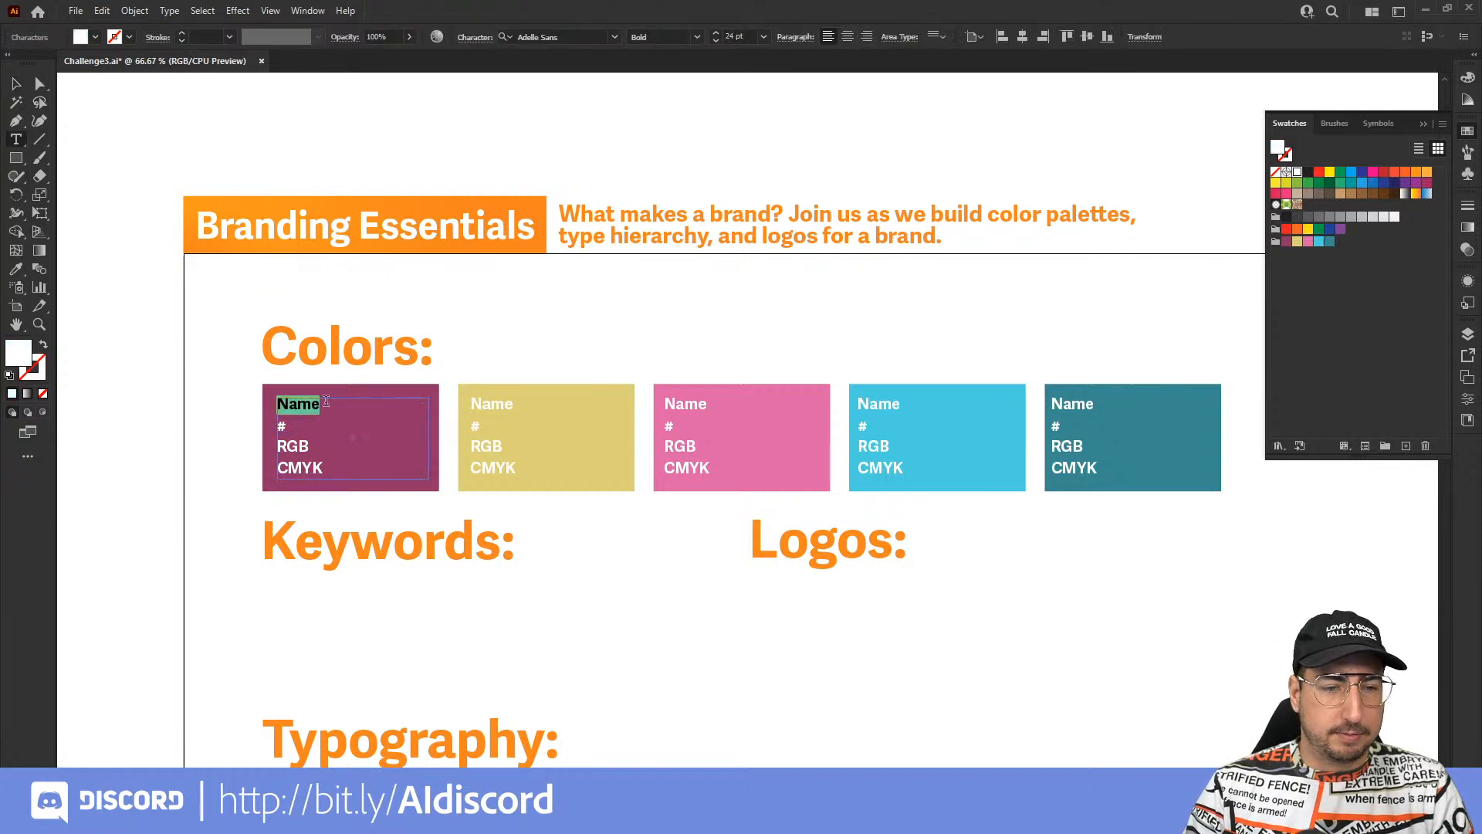
double_click(676, 403)
text(Tulip)
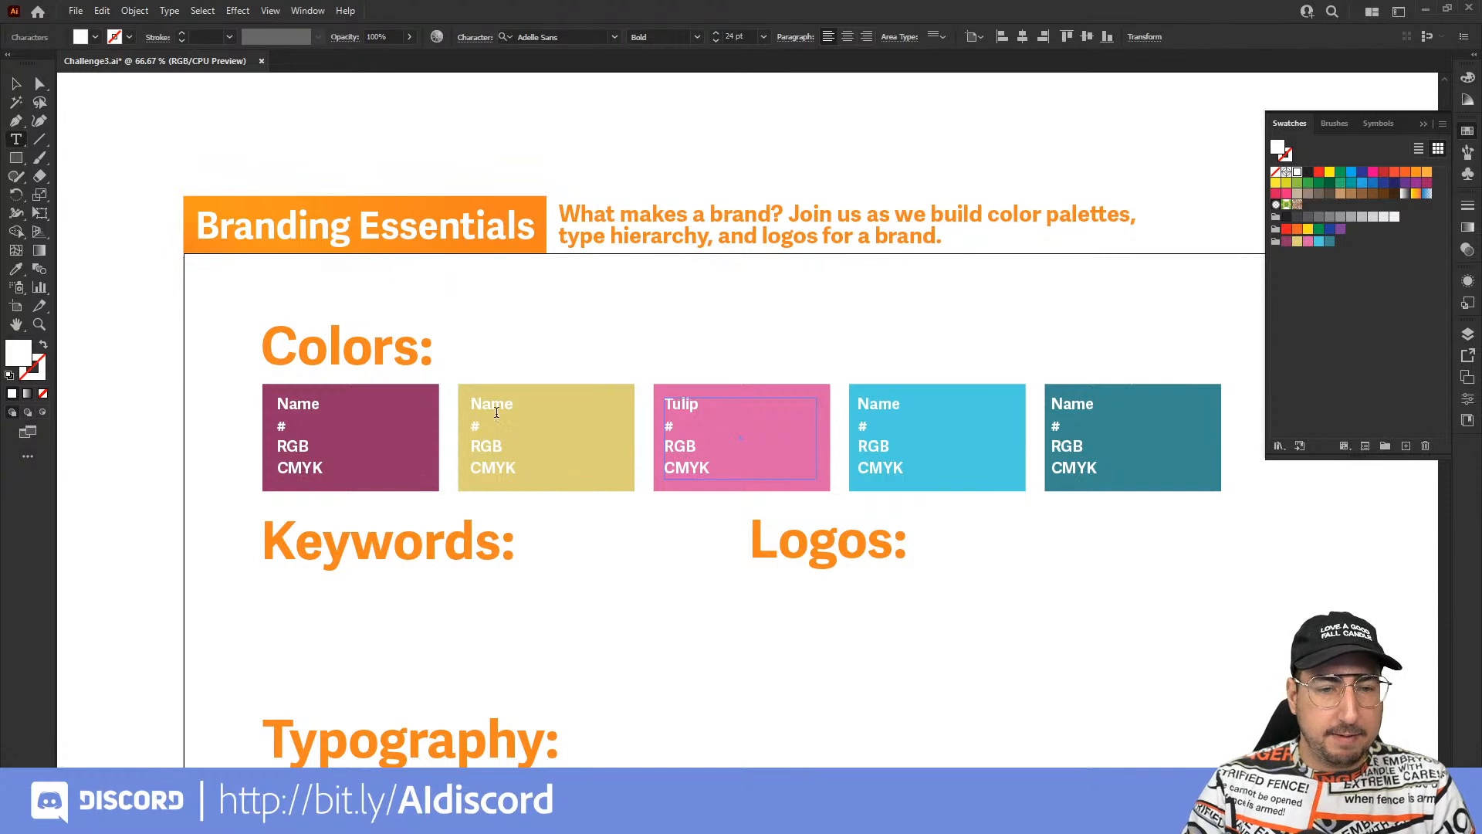
double_click(497, 404)
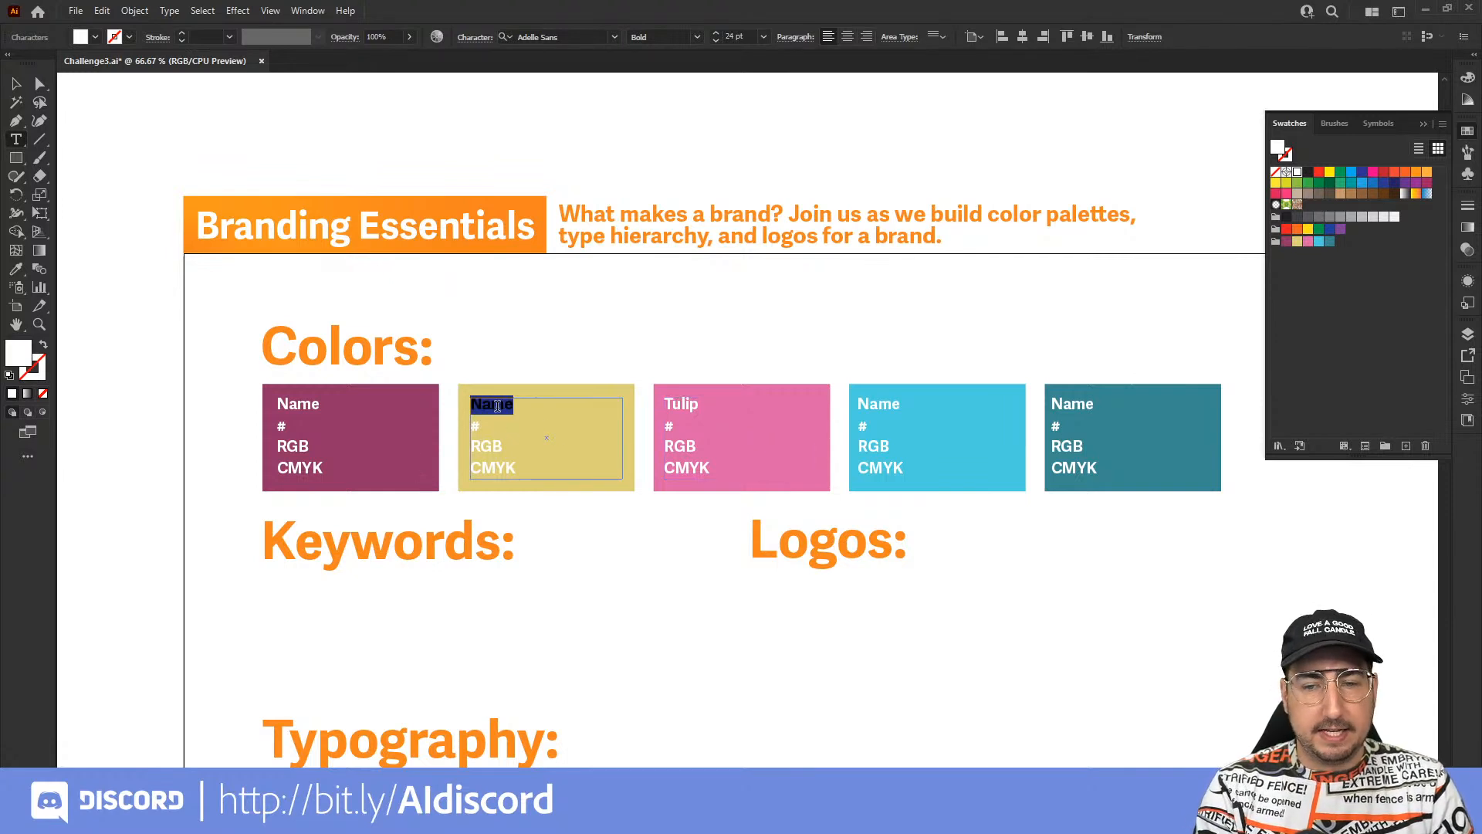
text(Stem)
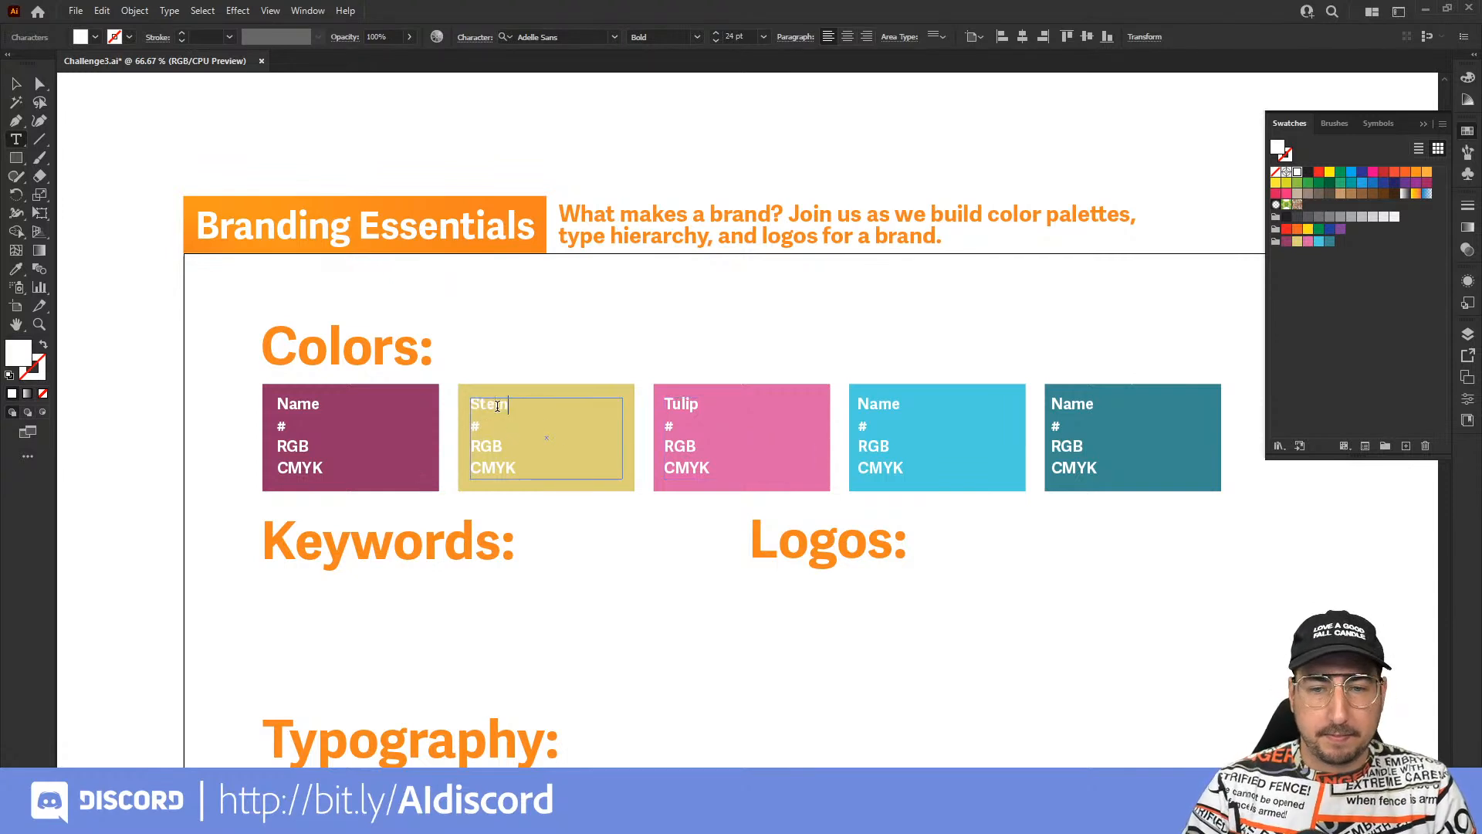
Name the light blue rectangle Sky, the teal one Water and the plum one Rose, leaving nothing selected.
double_click(878, 403)
text(Sky)
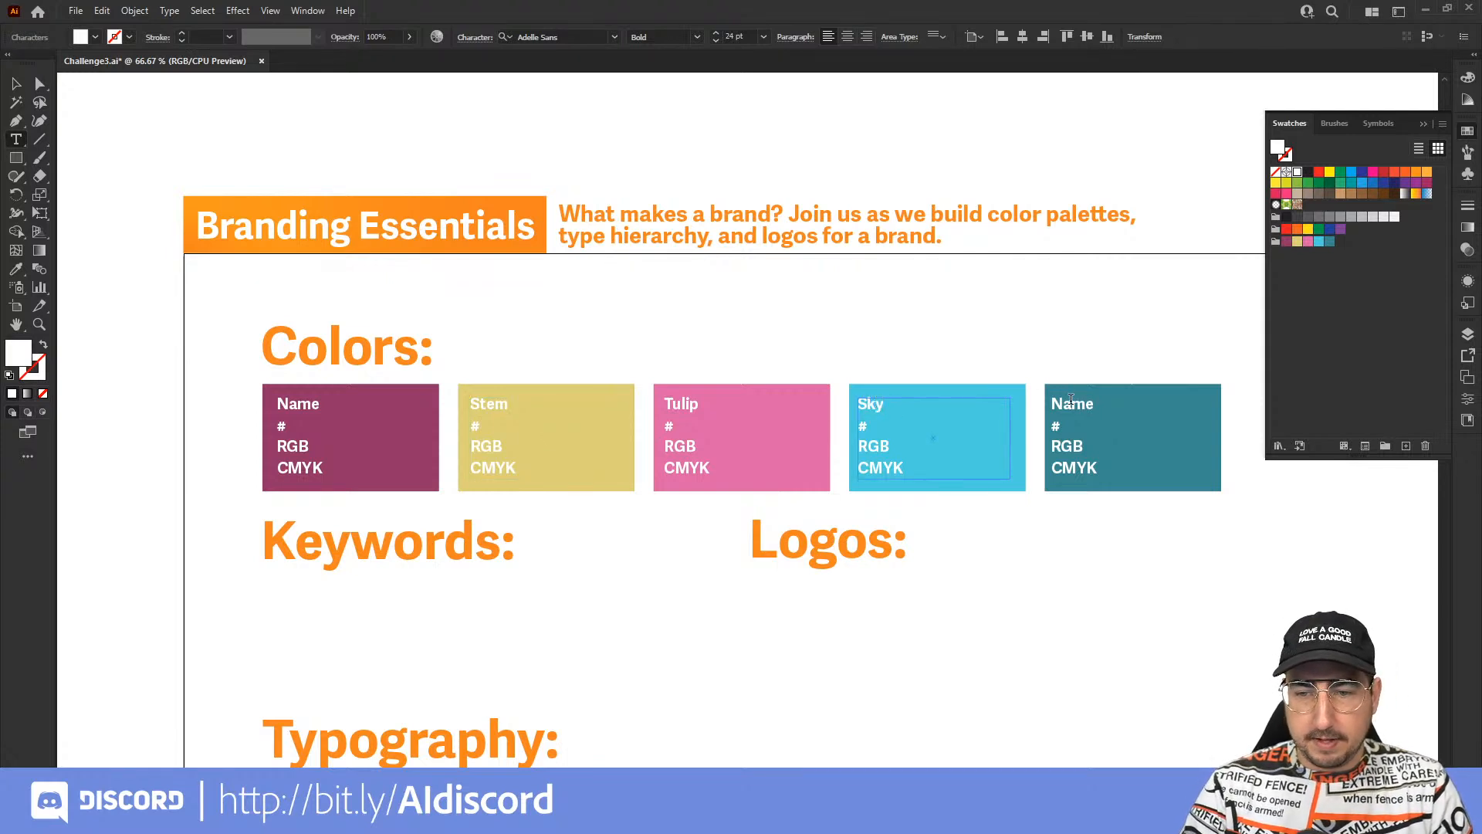
double_click(1070, 403)
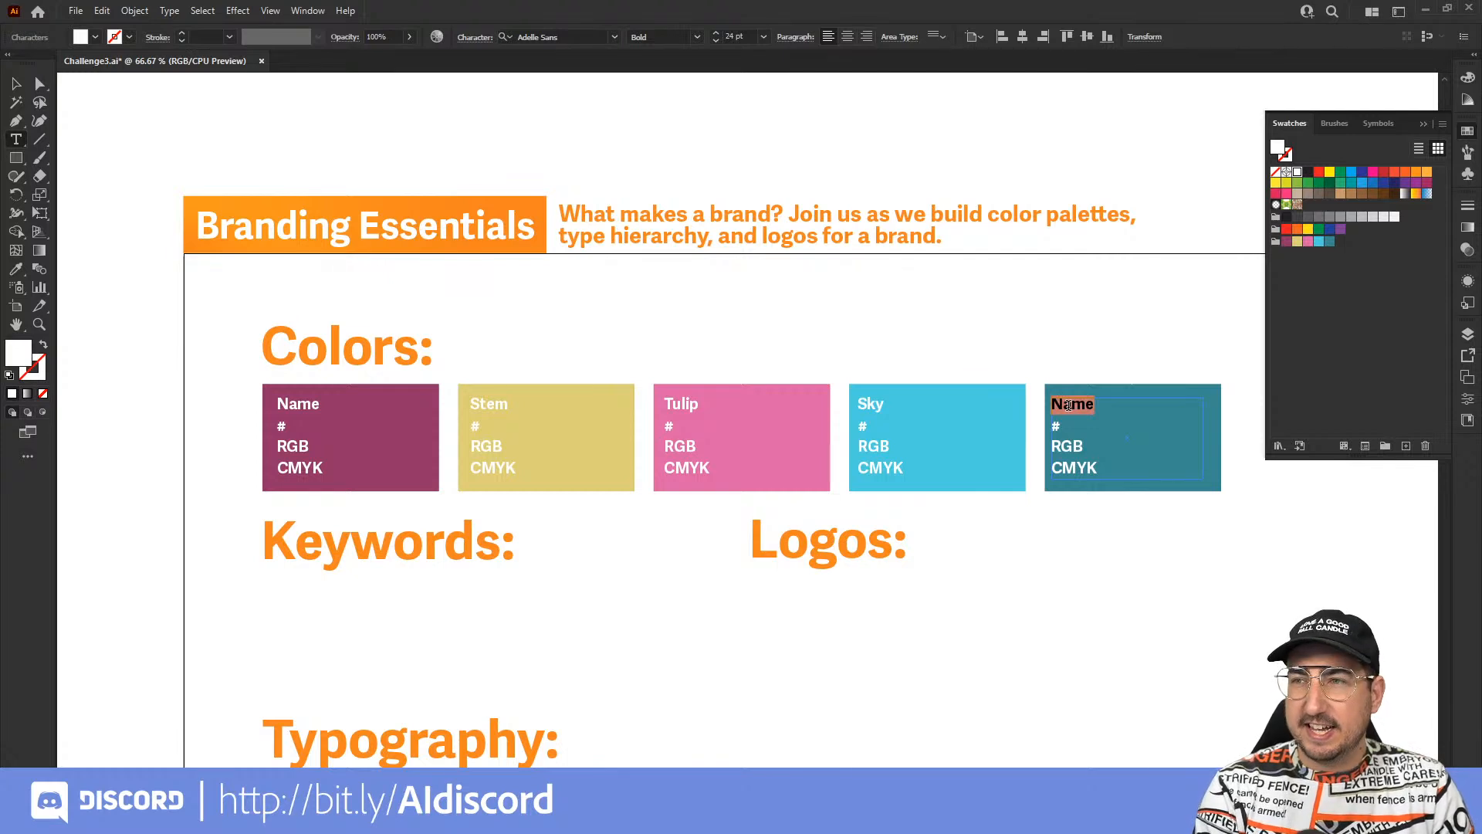
text(Water)
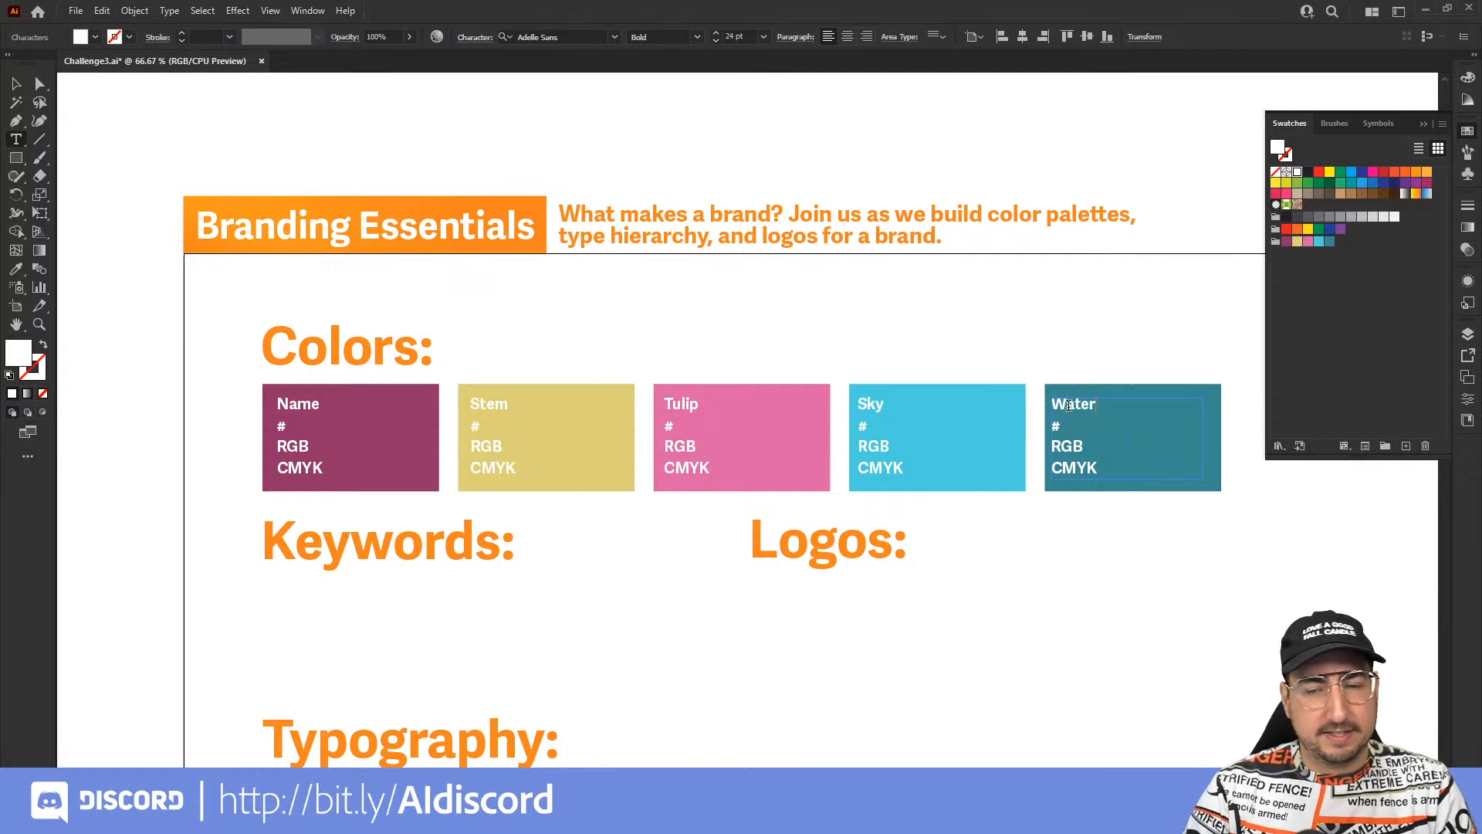
double_click(305, 402)
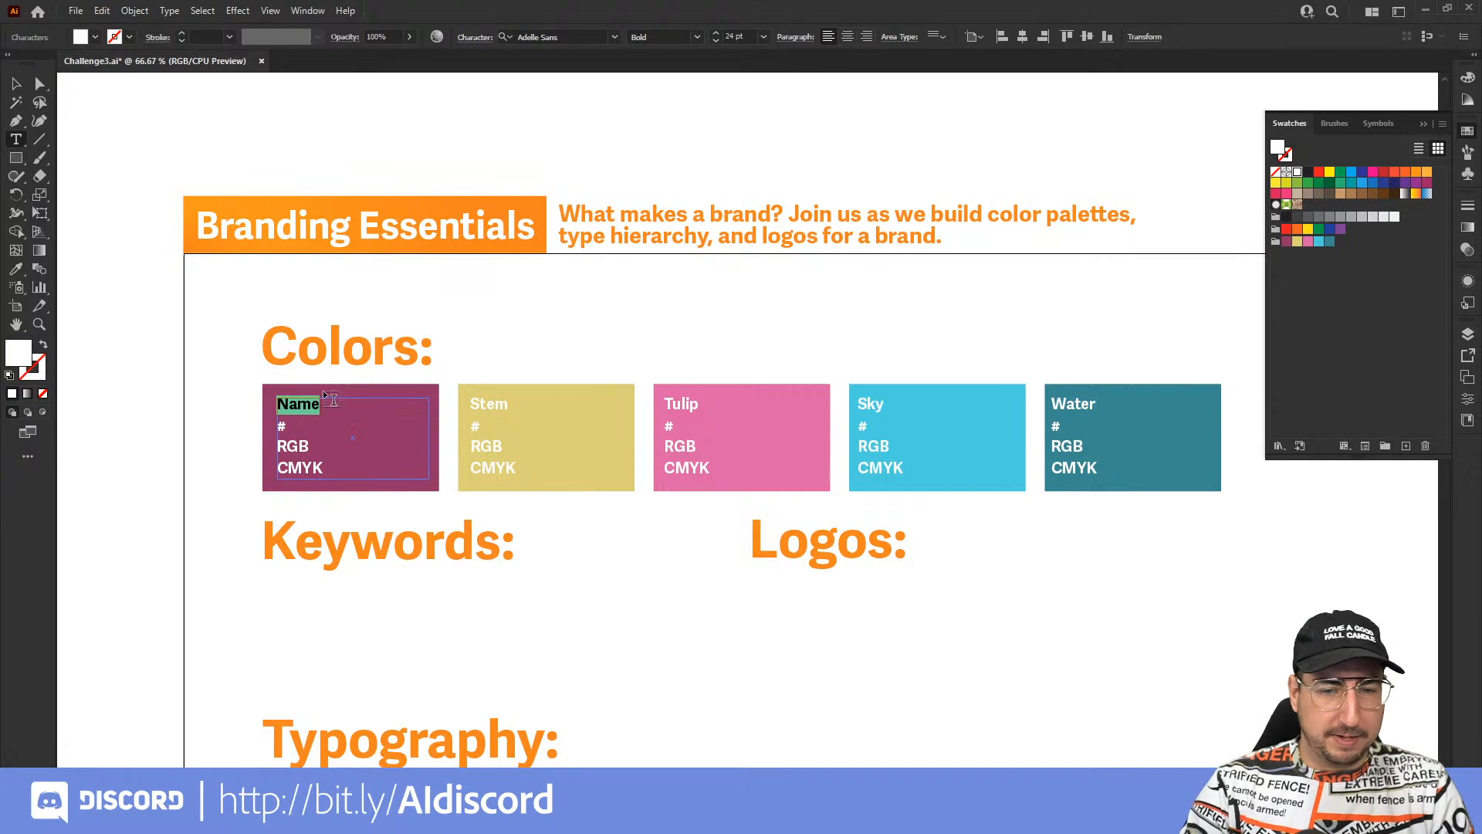
text(Rose)
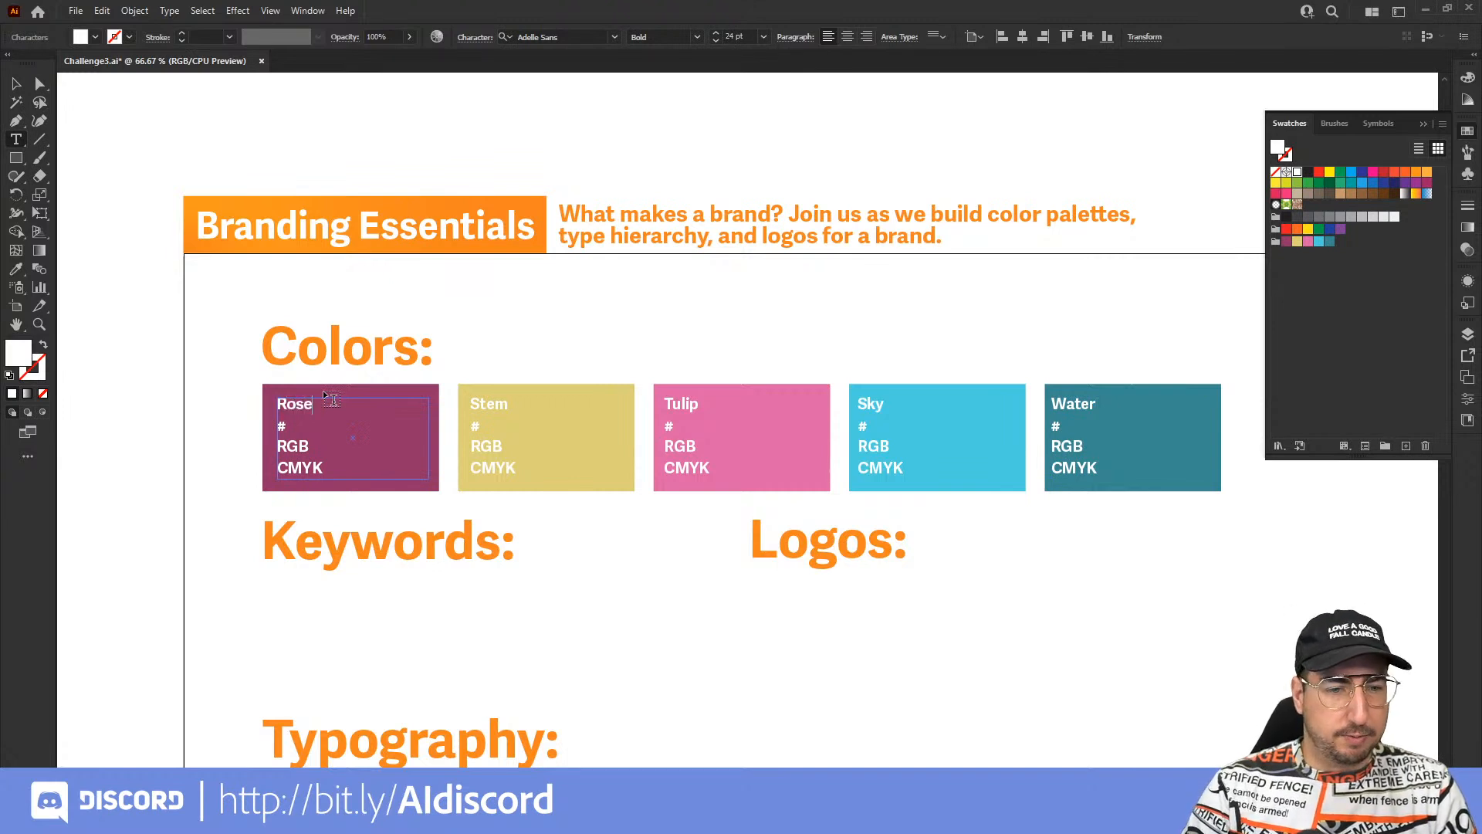
click(12, 82)
click(180, 153)
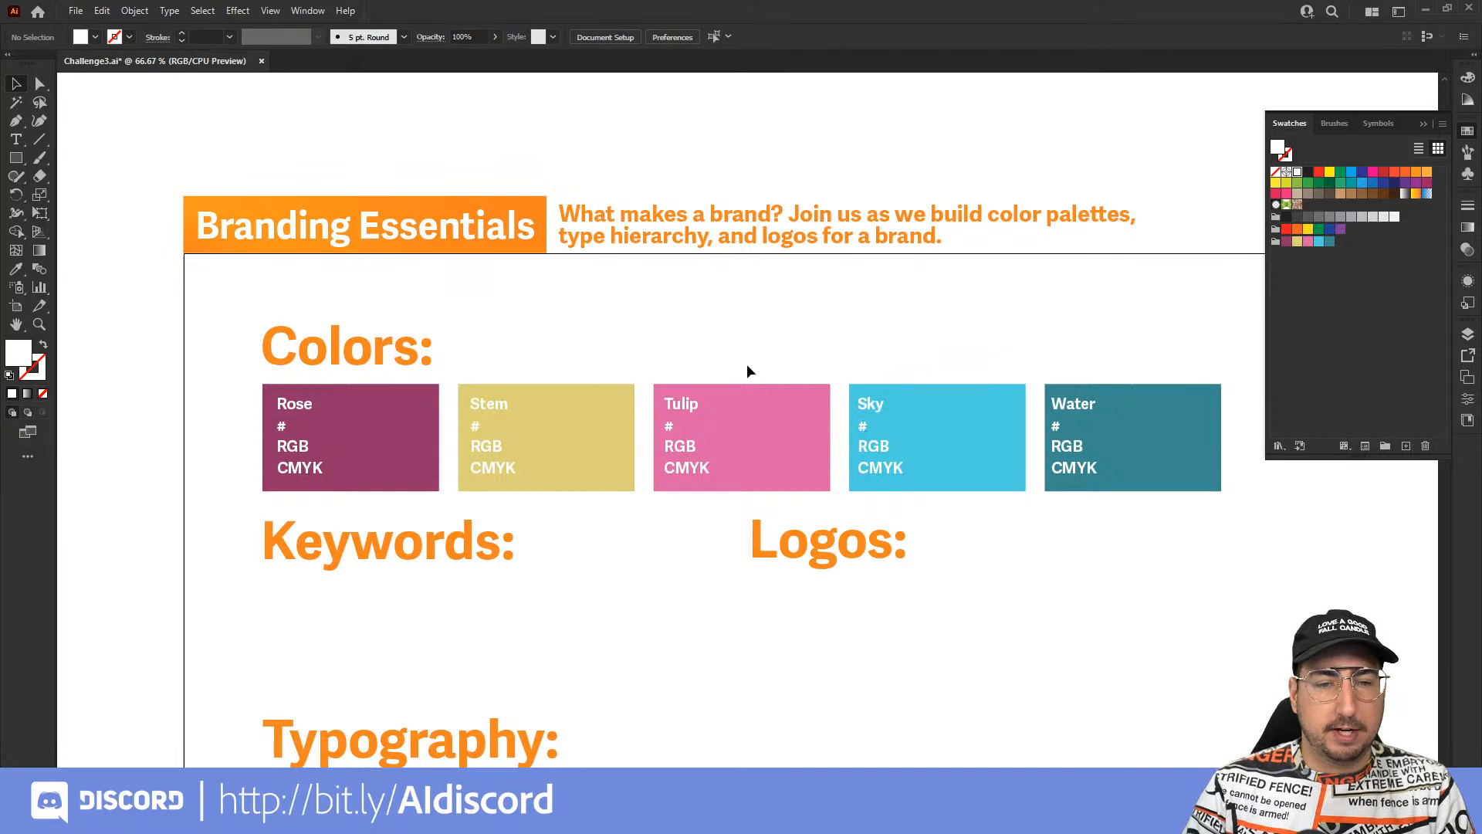
Look up the plum rectangle's fill color and enter its hex code 913166 after the # under Rose.
key(z)
click(536, 424)
drag(691, 448, 605, 374)
click(605, 374)
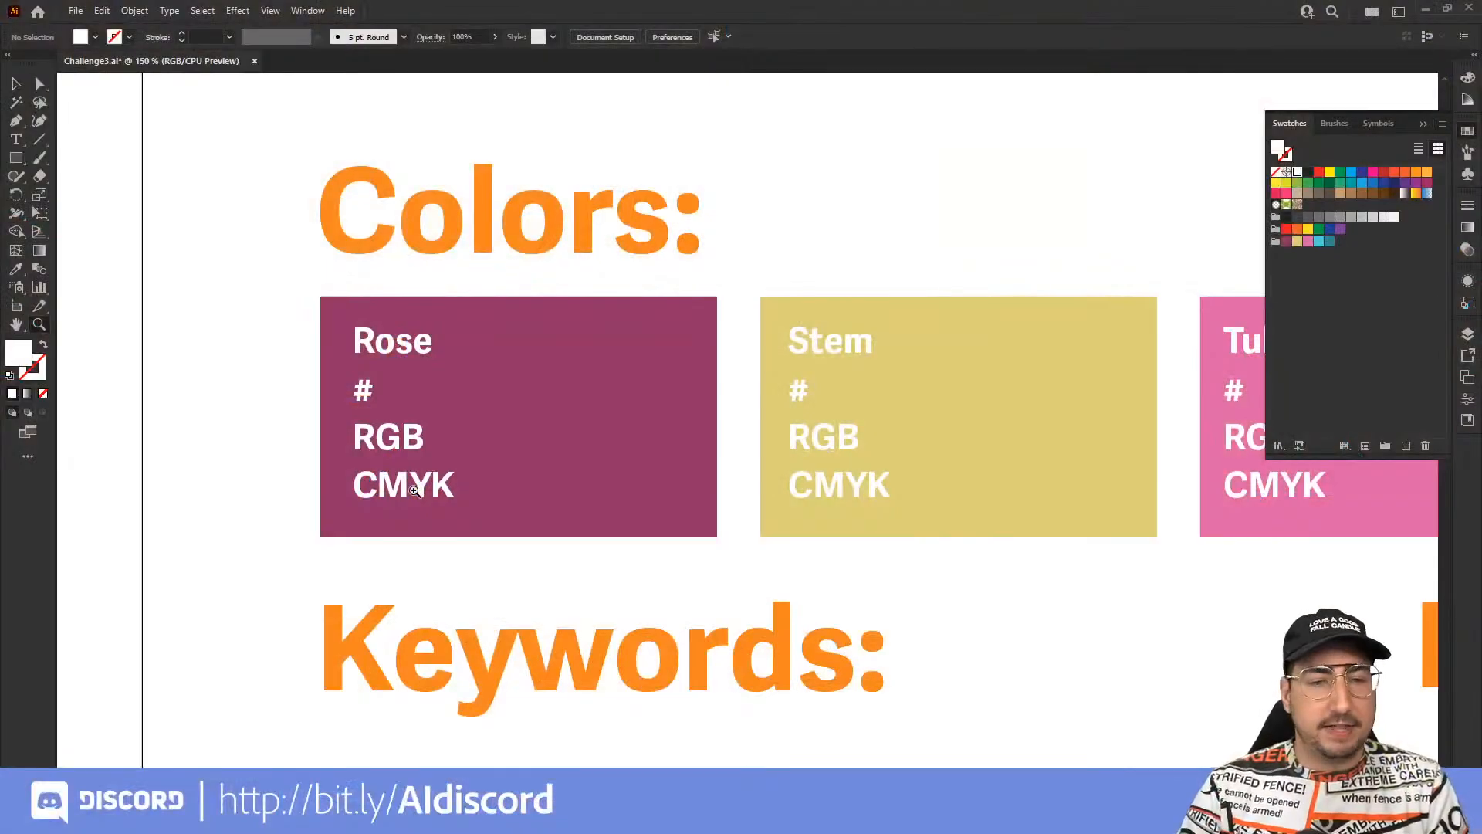
key(a)
click(324, 311)
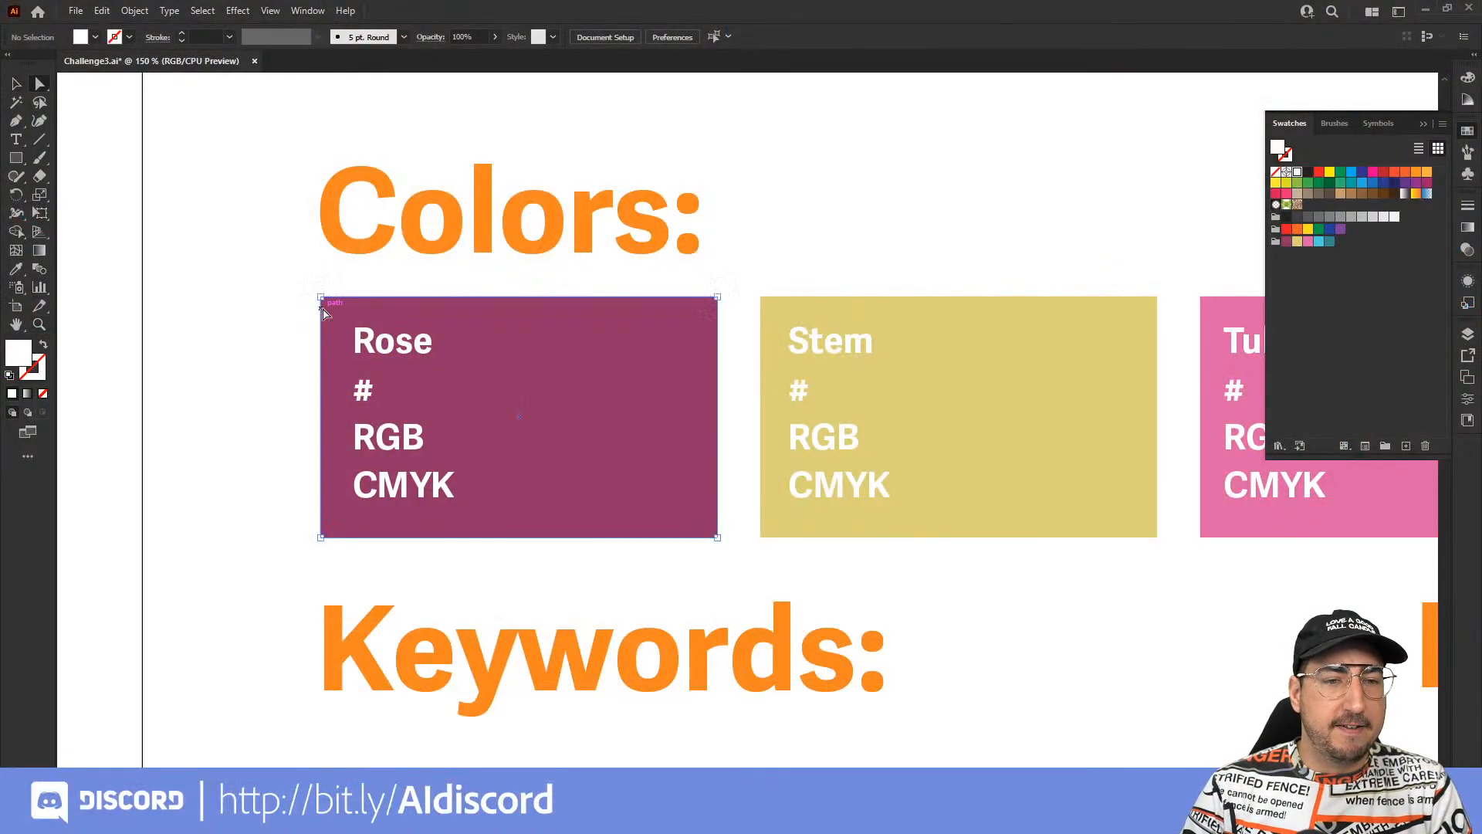
click(324, 311)
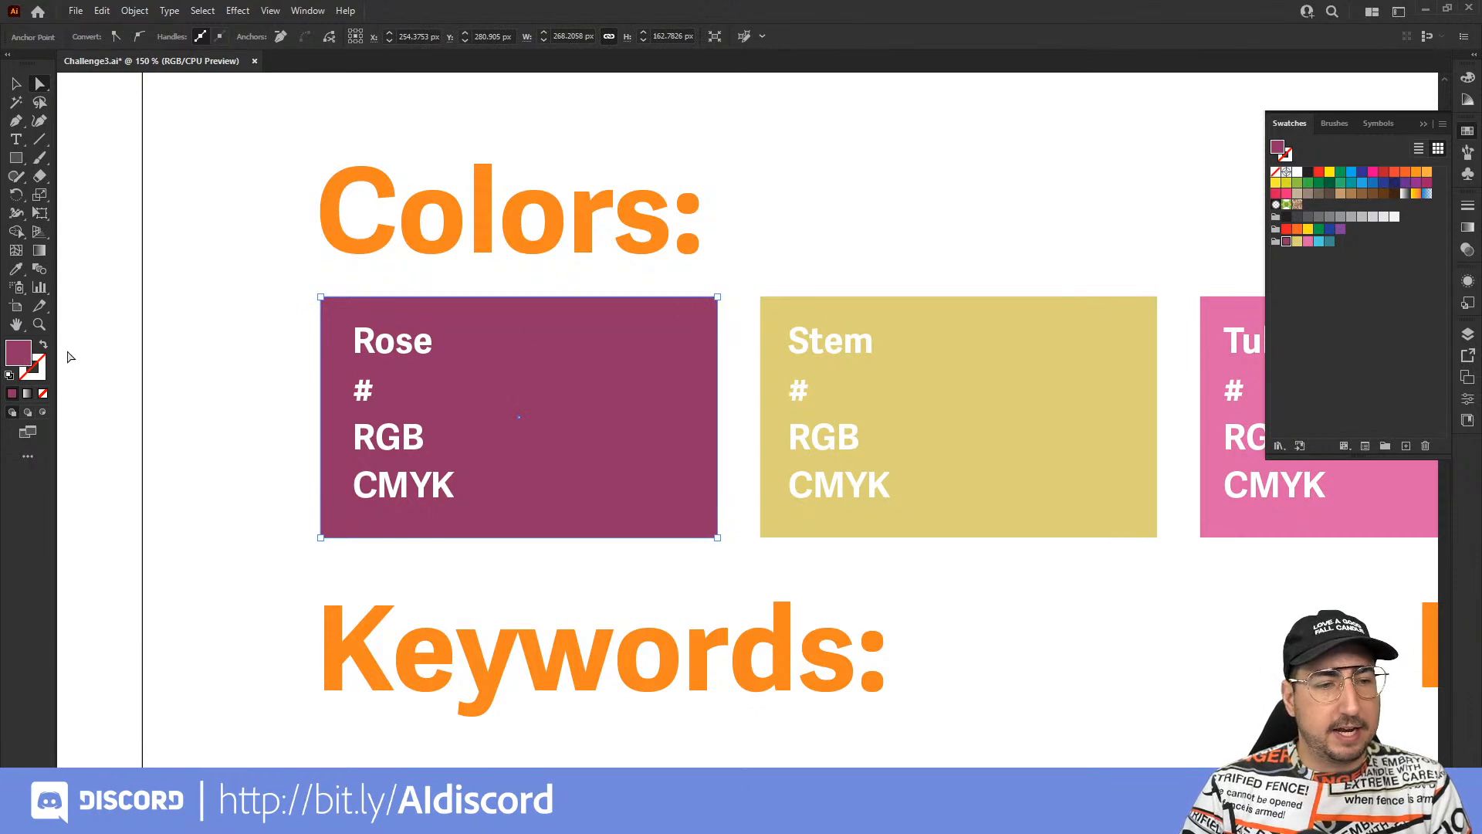
double_click(20, 354)
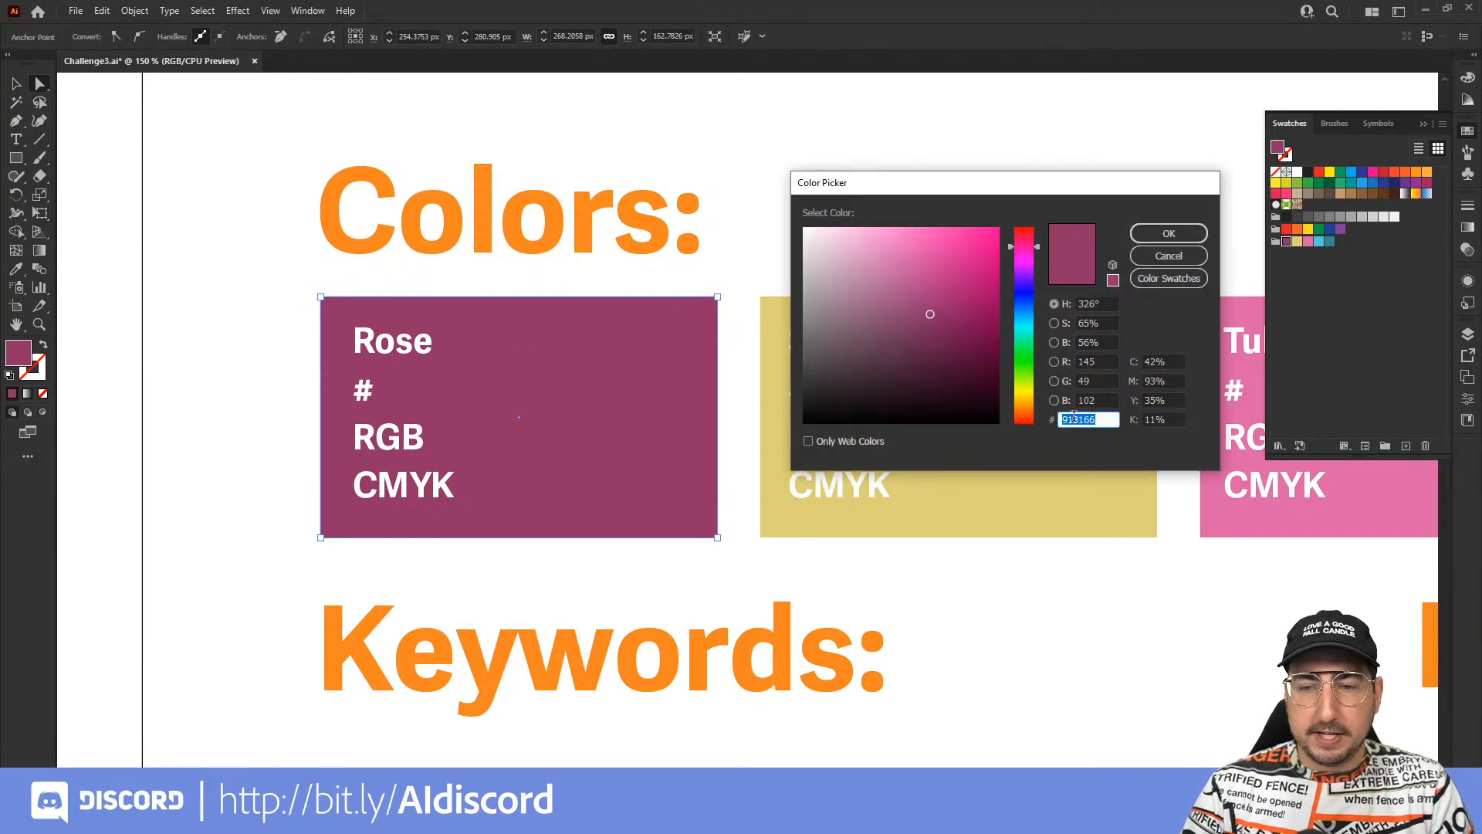
click(1167, 234)
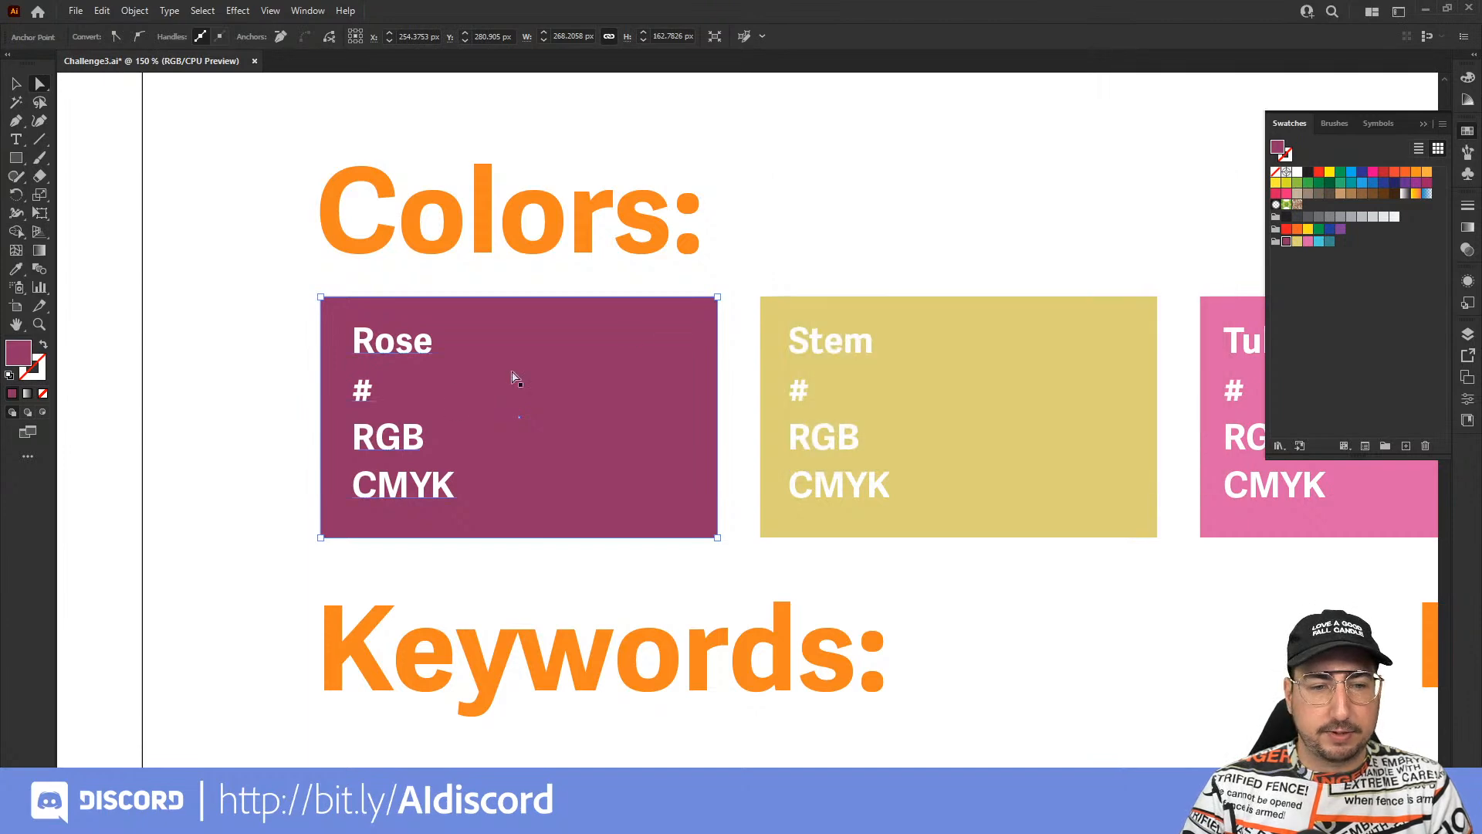
key(t)
click(369, 391)
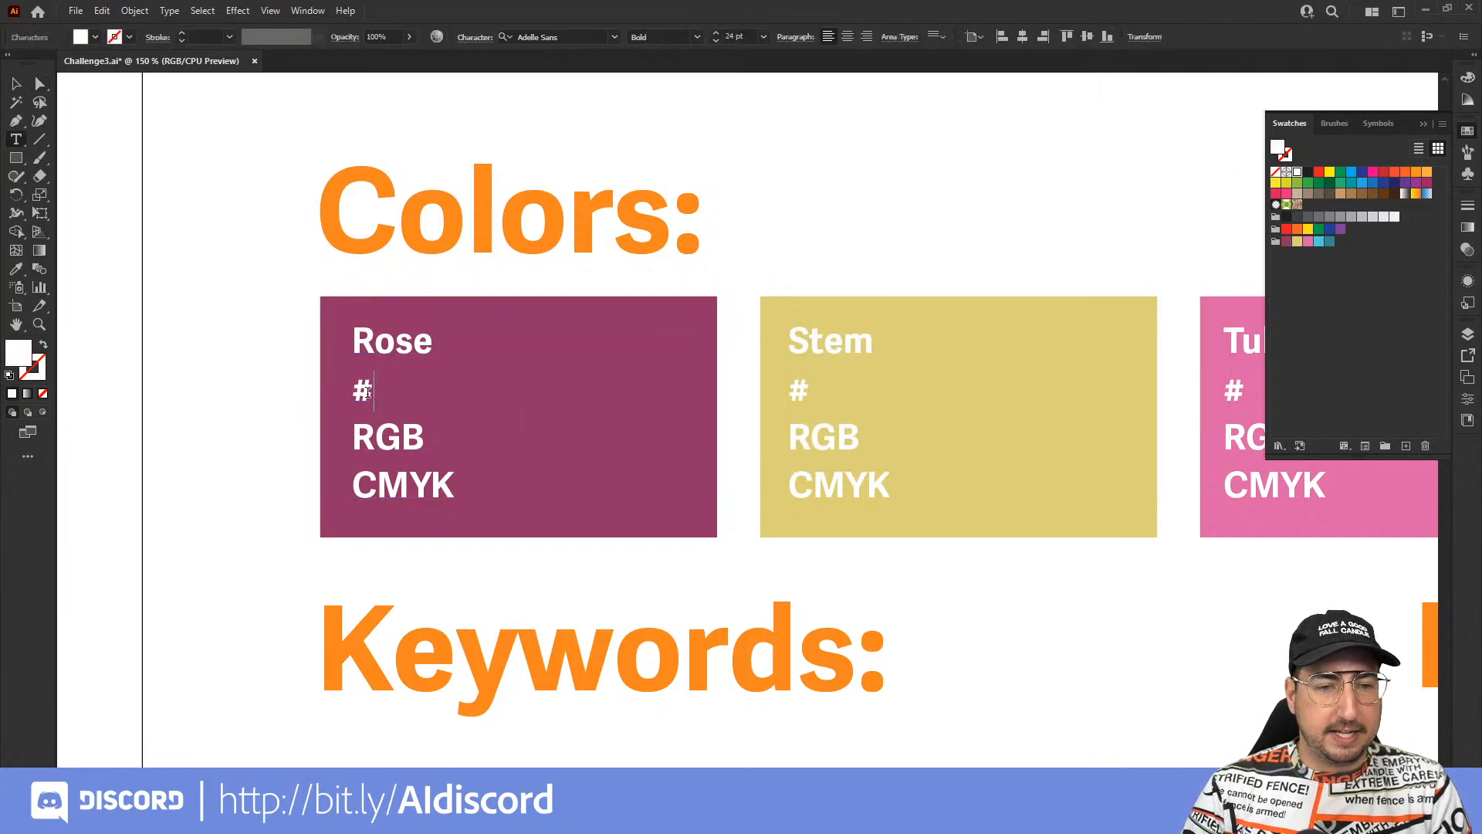
text(913166)
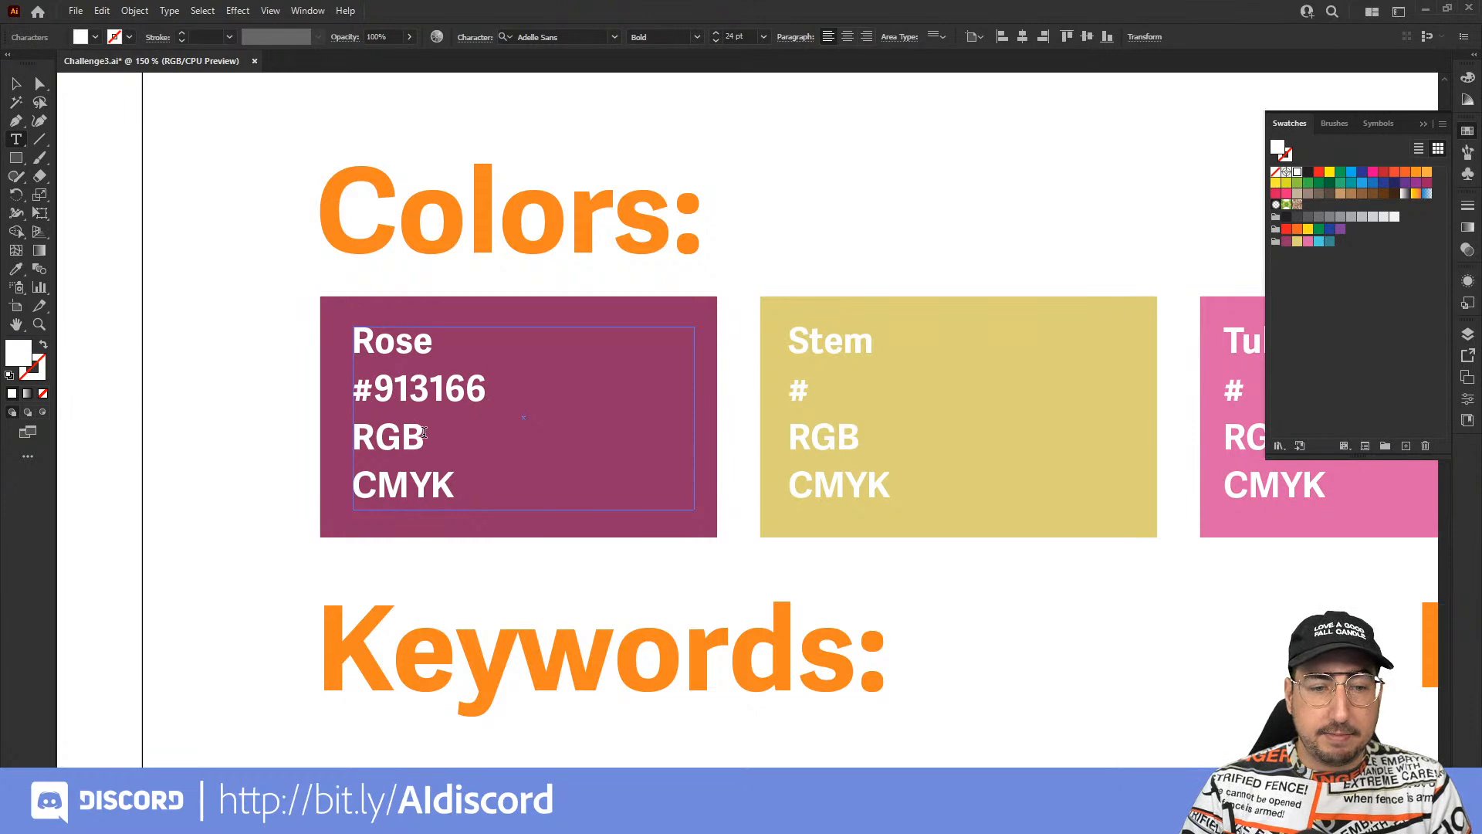
Add a colon to Rose's RGB label, recheck the rectangle's fill values, and complete the line as RGB: 145, 49, 52.
text(:)
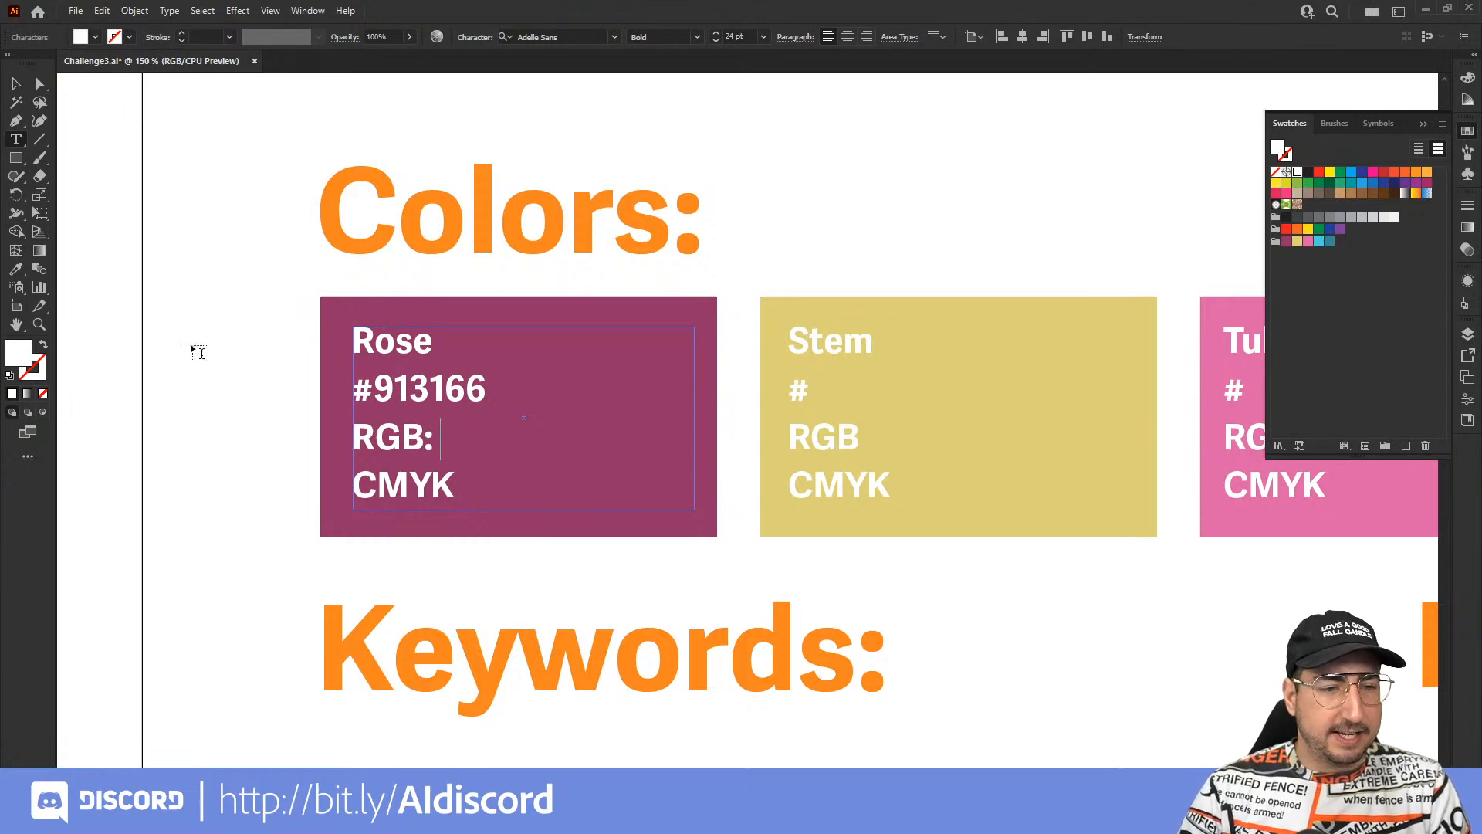
key(Escape)
click(345, 318)
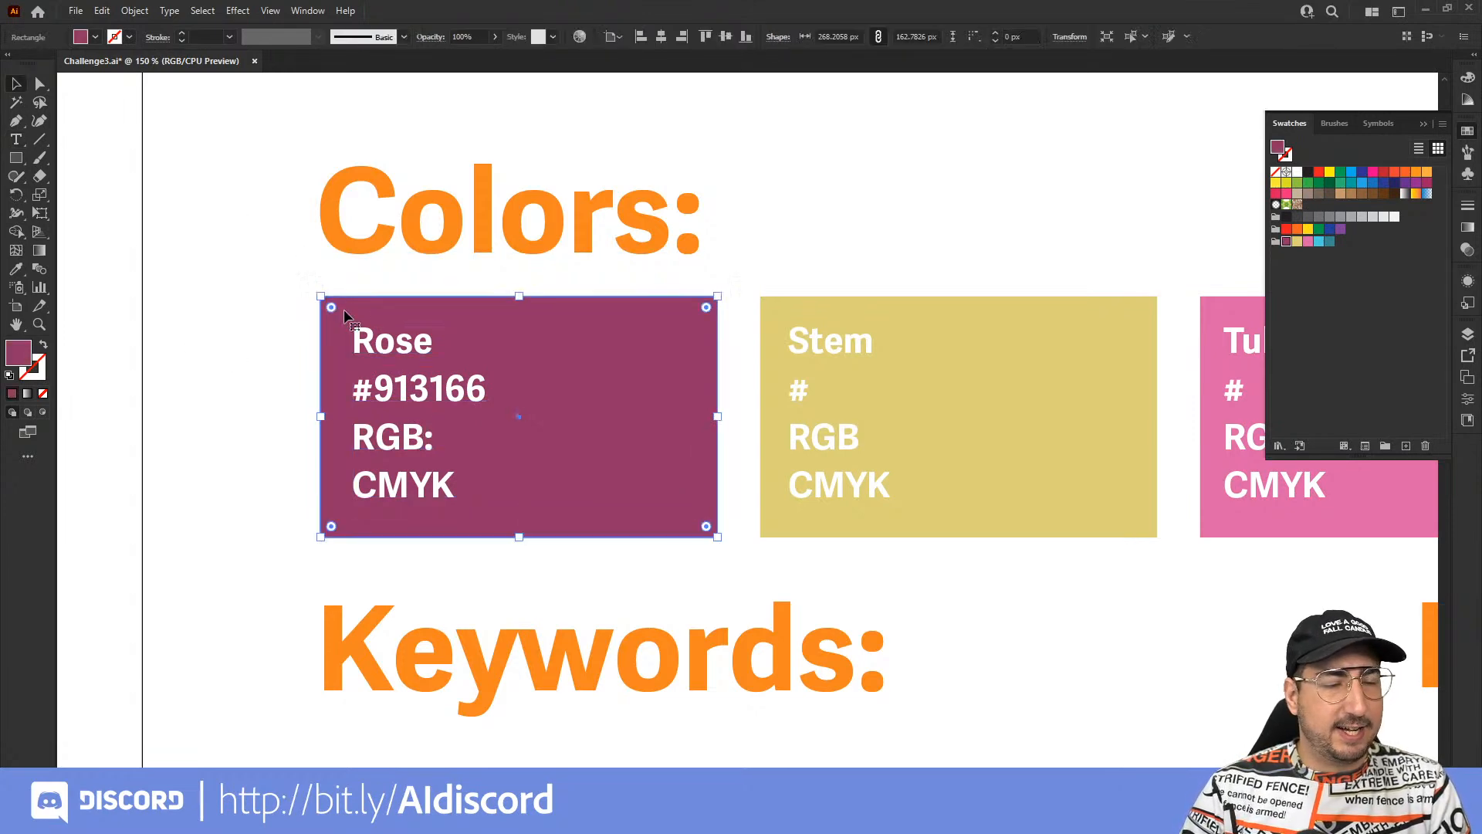
double_click(17, 354)
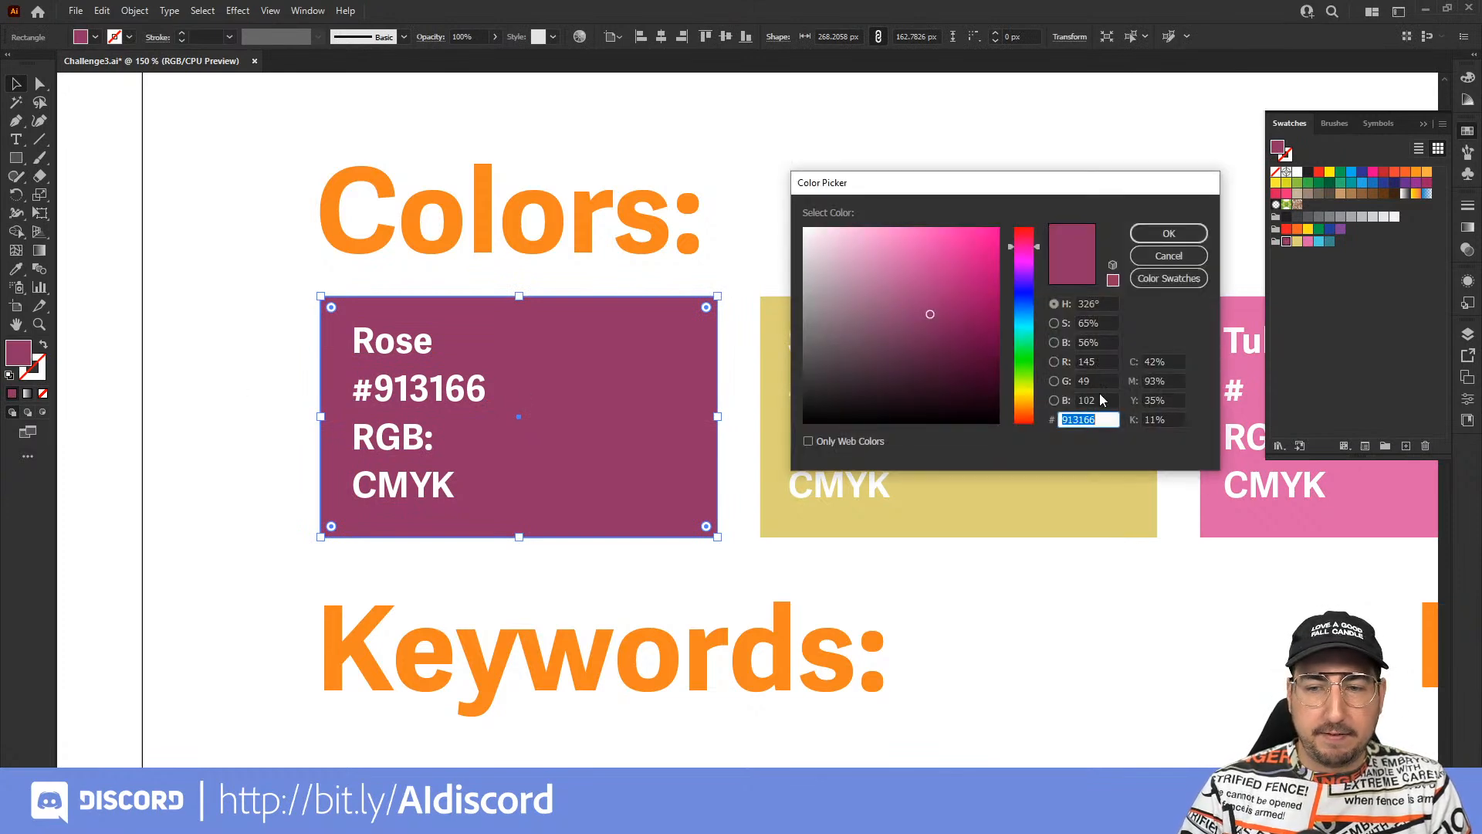
click(1164, 258)
key(t)
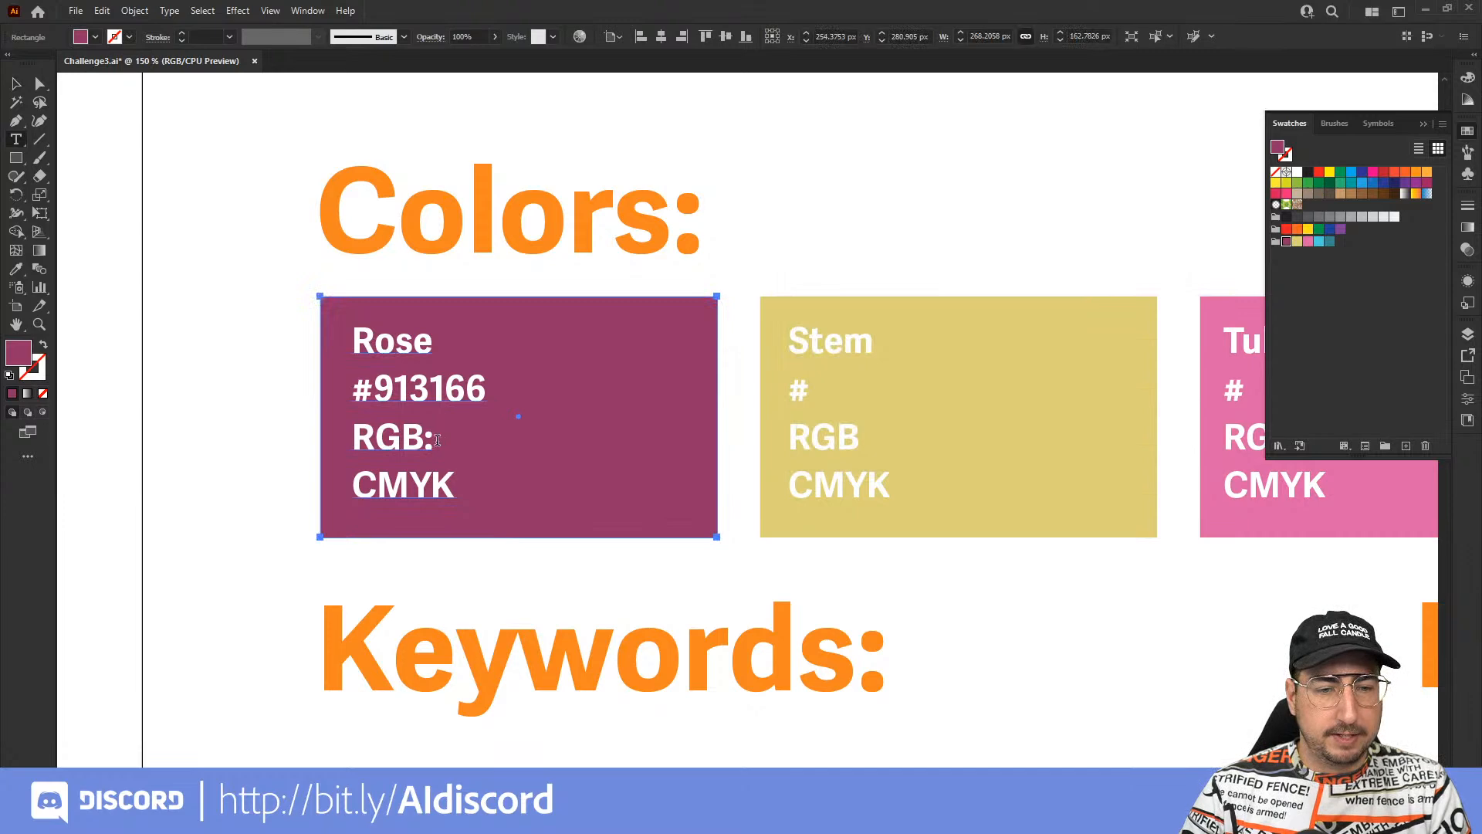
click(436, 440)
text(145)
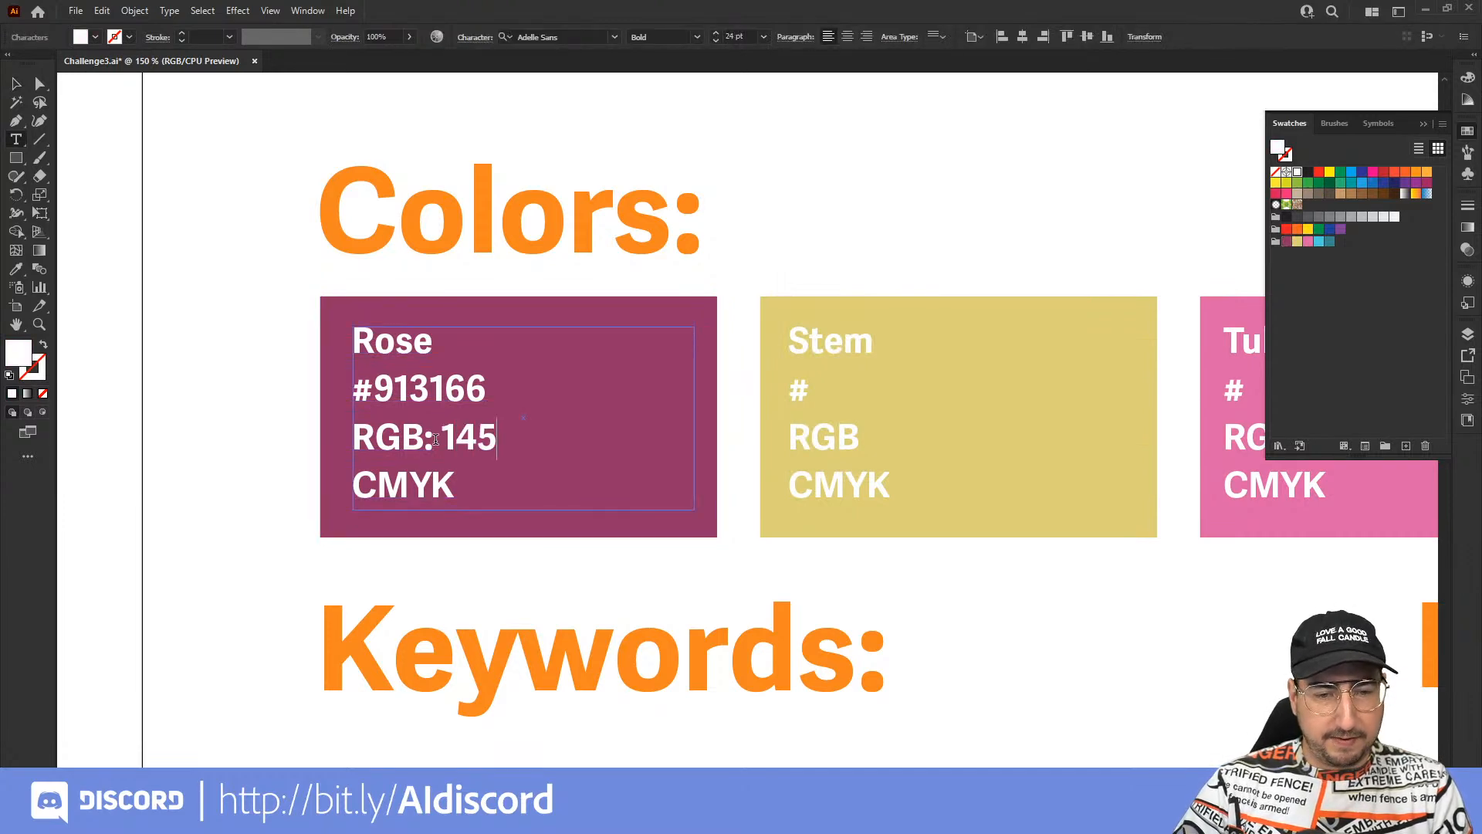
text(, )
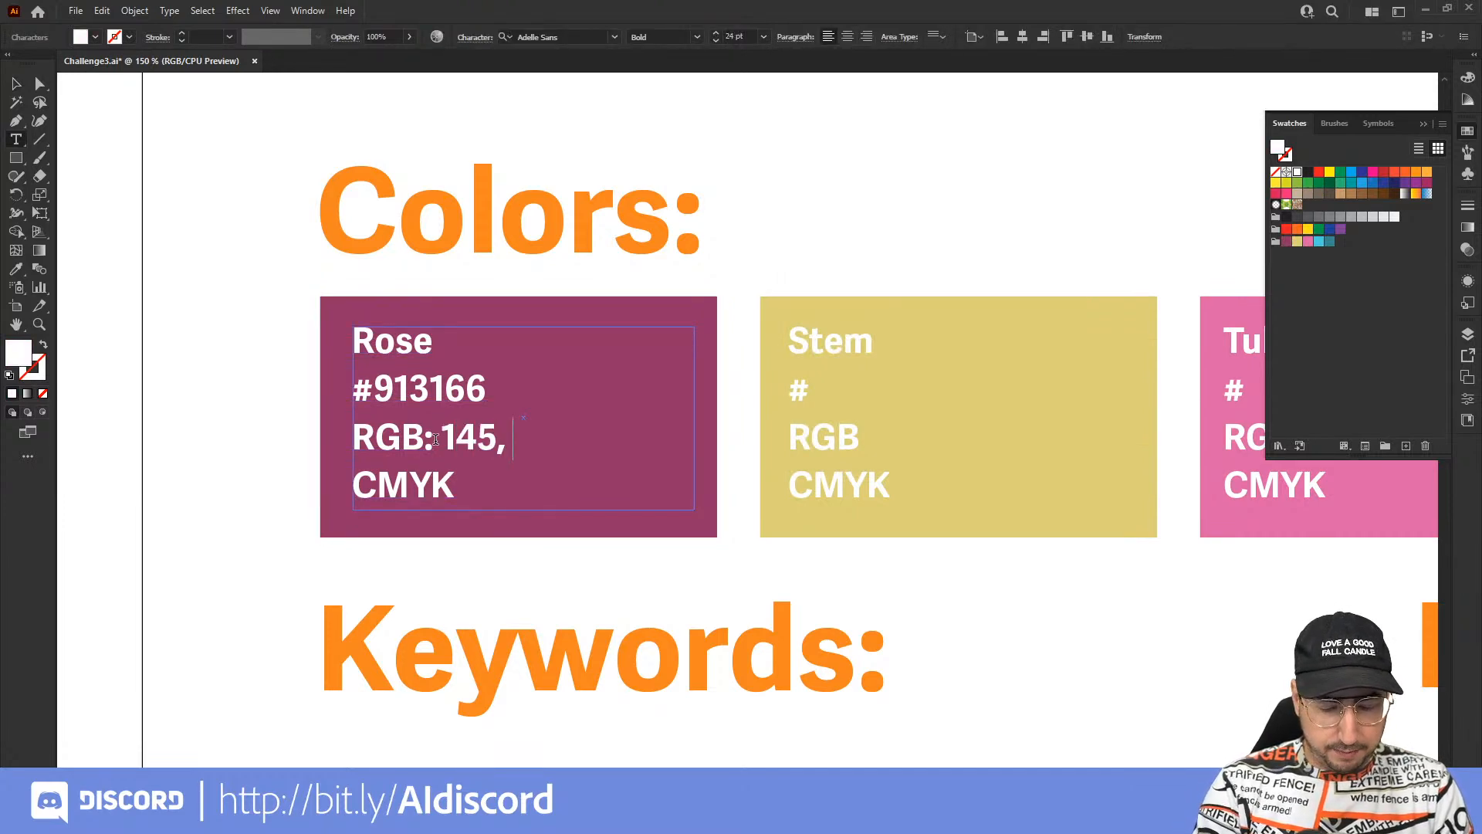
text(49, 52)
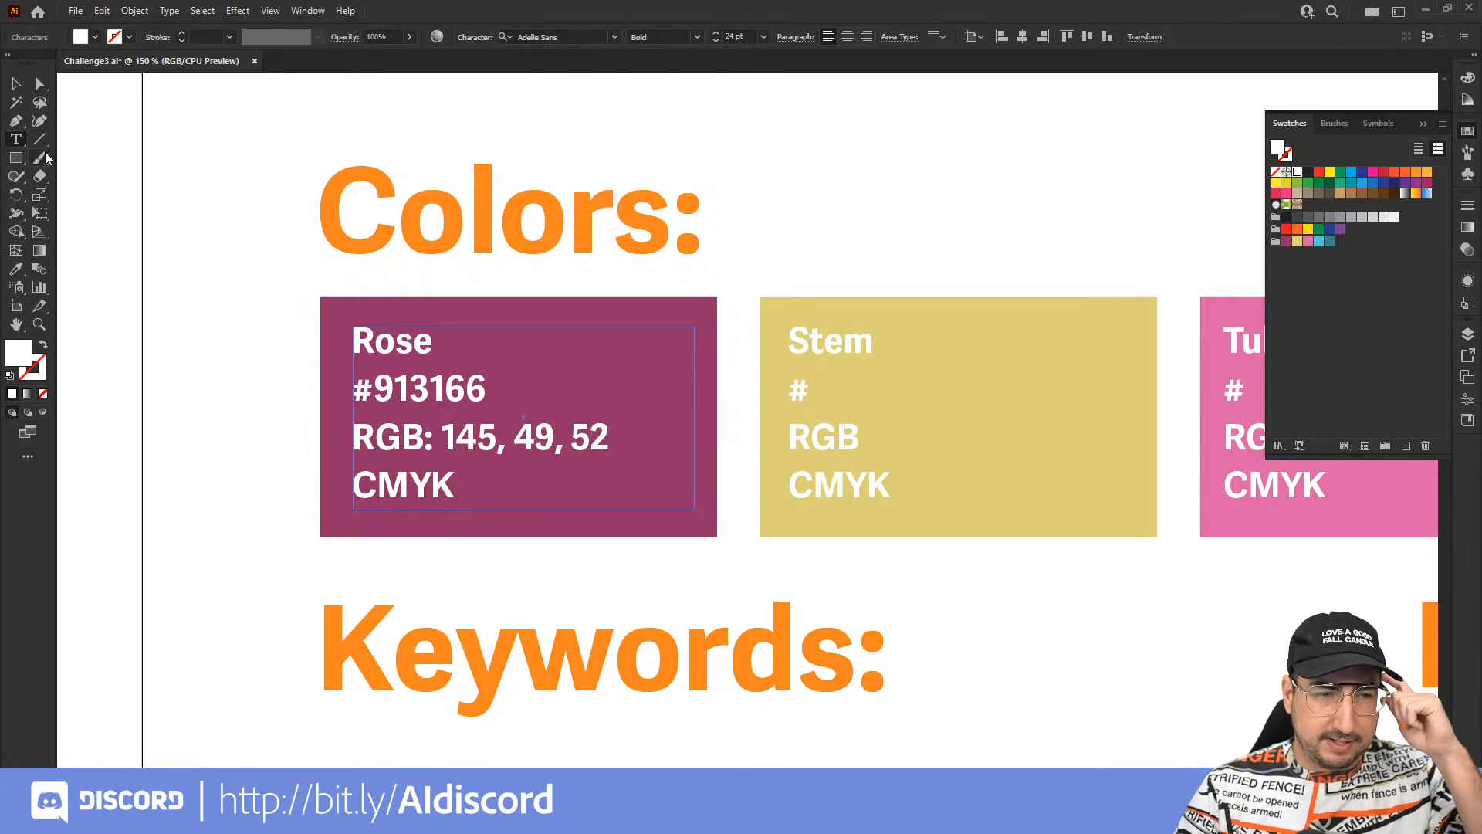
Check the plum rectangle's fill values again and correct the last number of Rose's RGB line to 102.
click(16, 83)
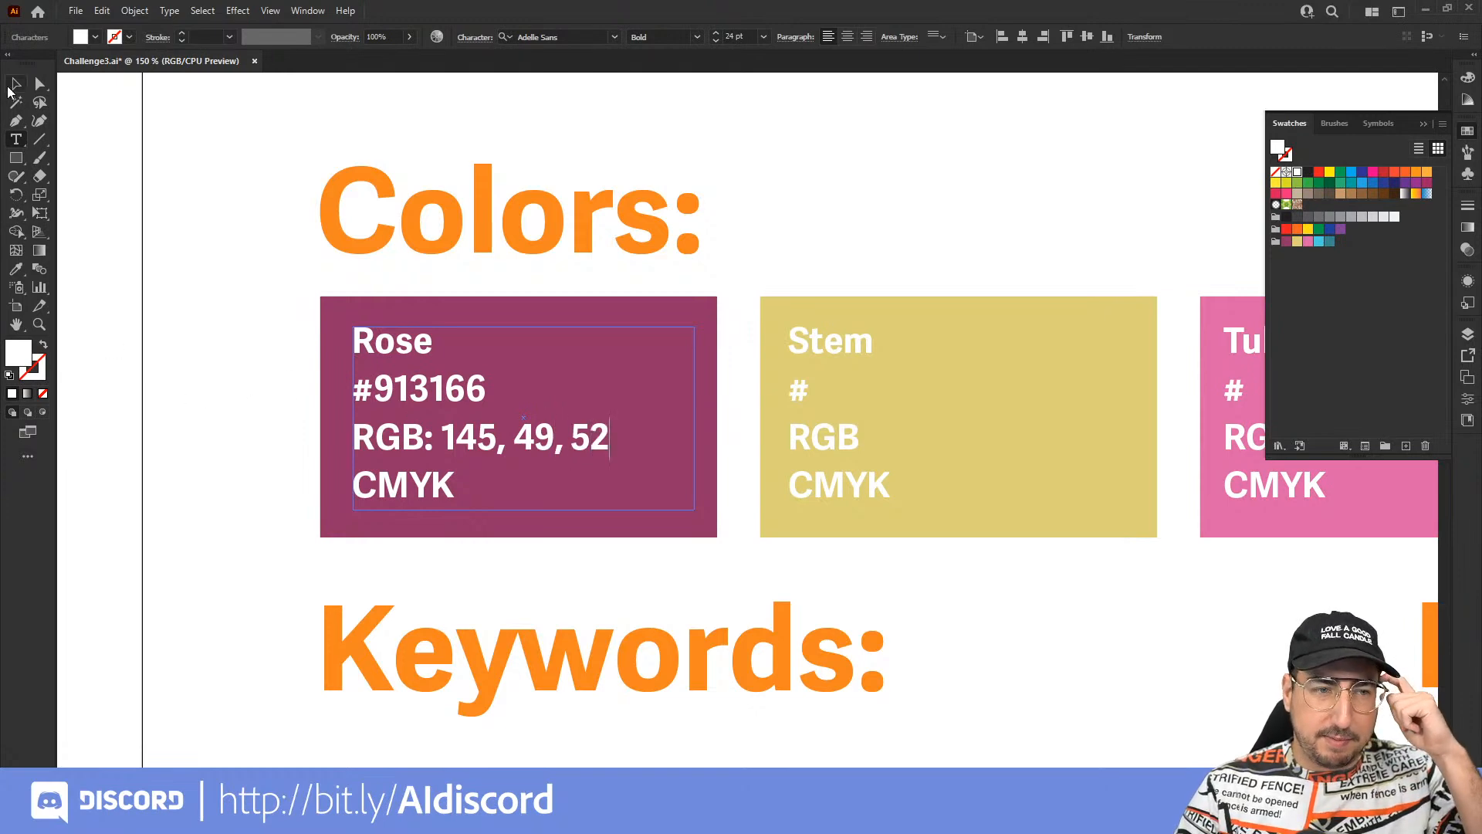
click(343, 301)
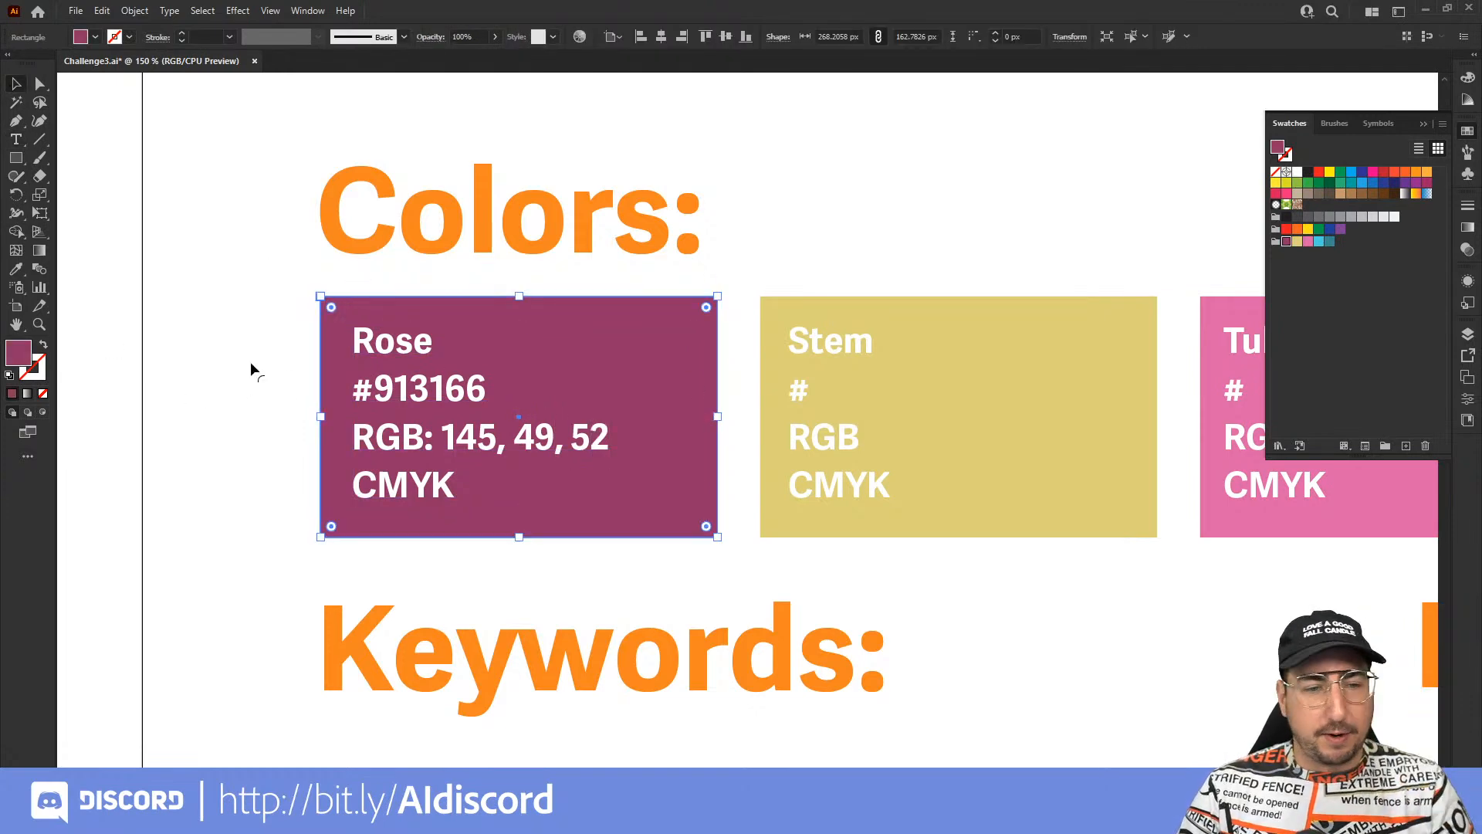
double_click(23, 355)
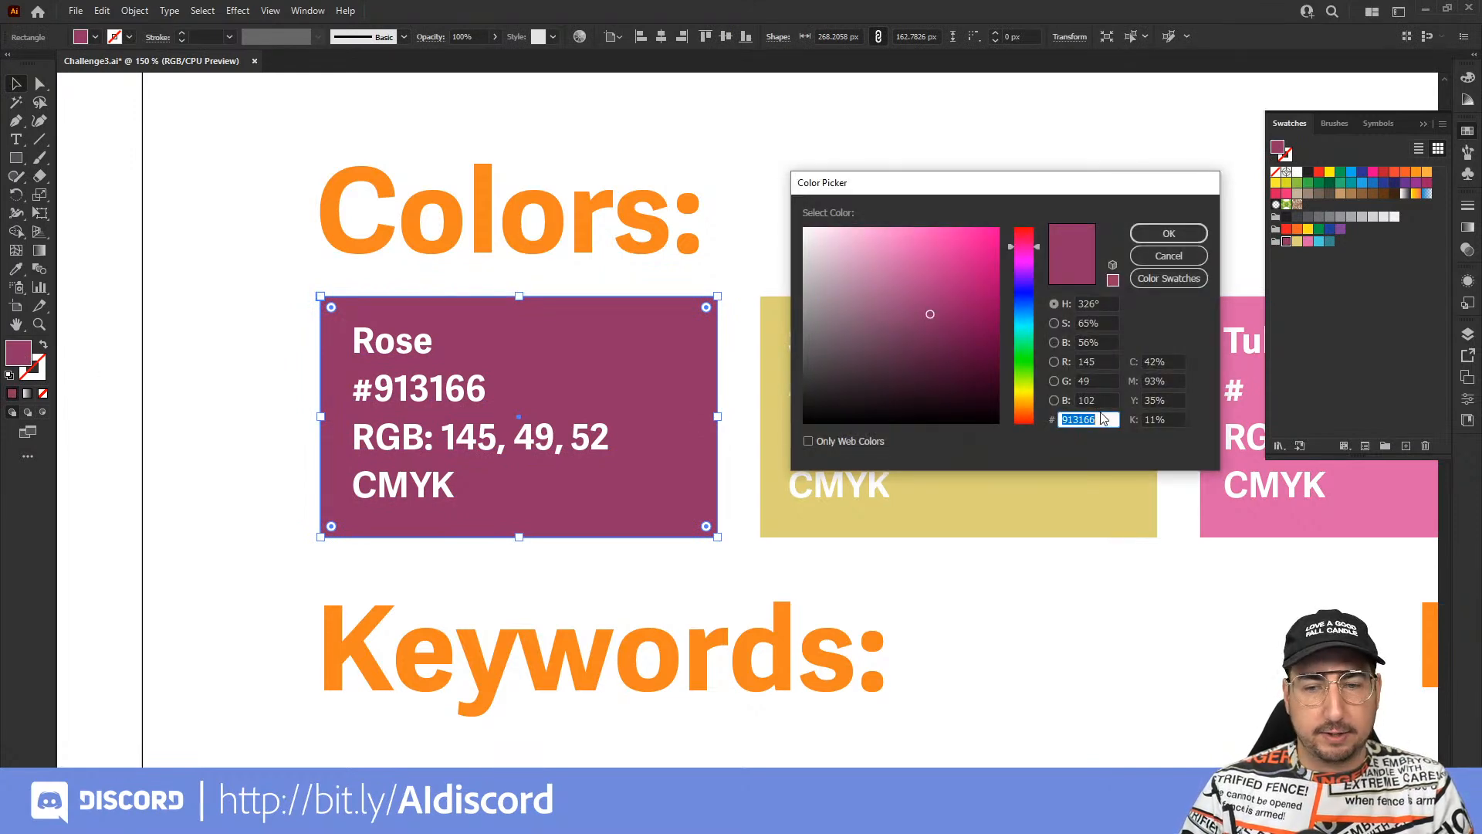
click(1156, 260)
key(t)
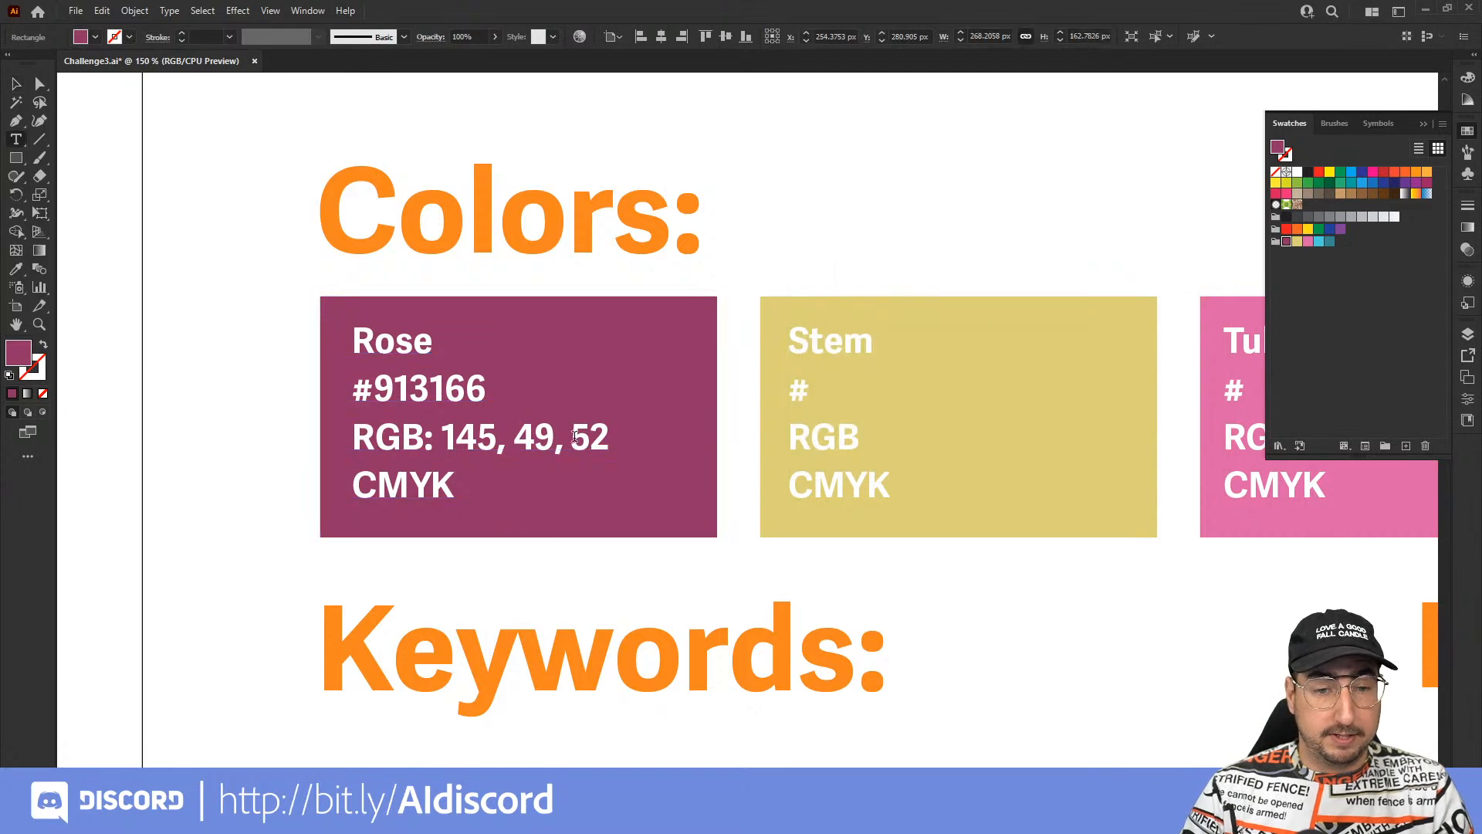
double_click(574, 436)
text(102)
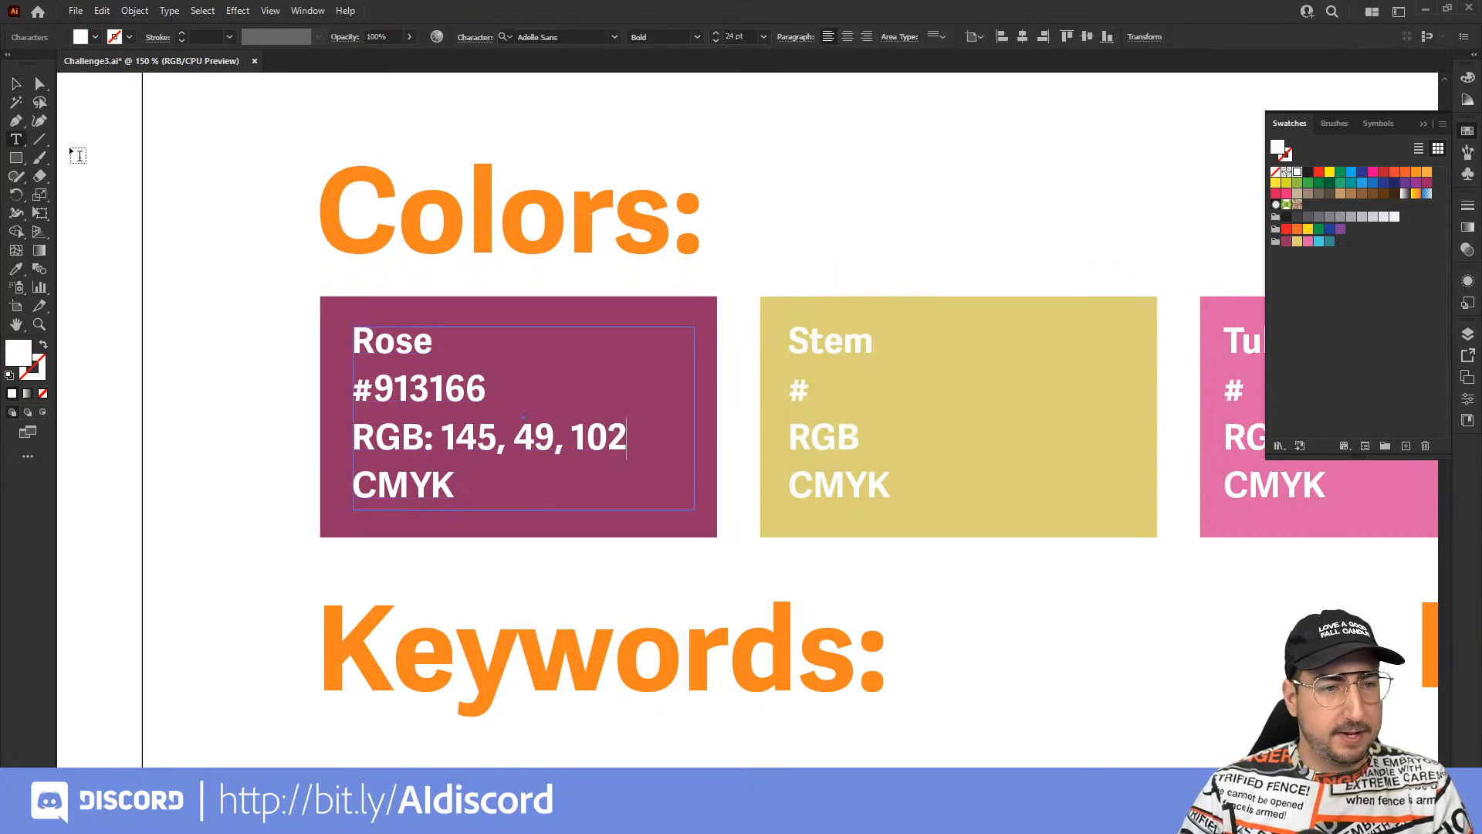
key(Escape)
Add a colon after the CMYK label in Rose's text block.
key(t)
click(454, 483)
text(:)
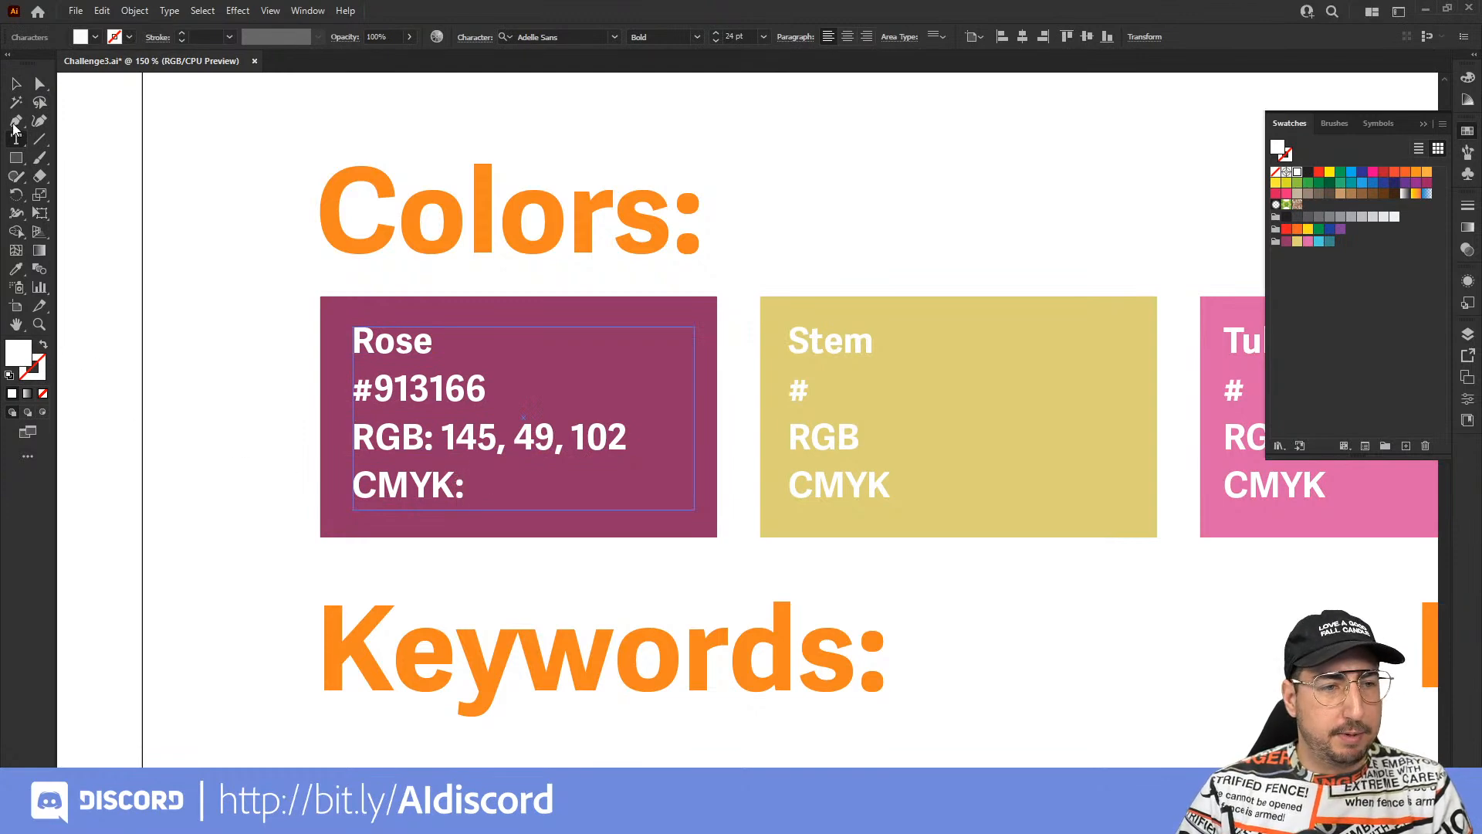
key(Escape)
Look up the plum fill's CMYK values, enter 42,93,35,11 on Rose's CMYK line, and leave nothing selected.
key(a)
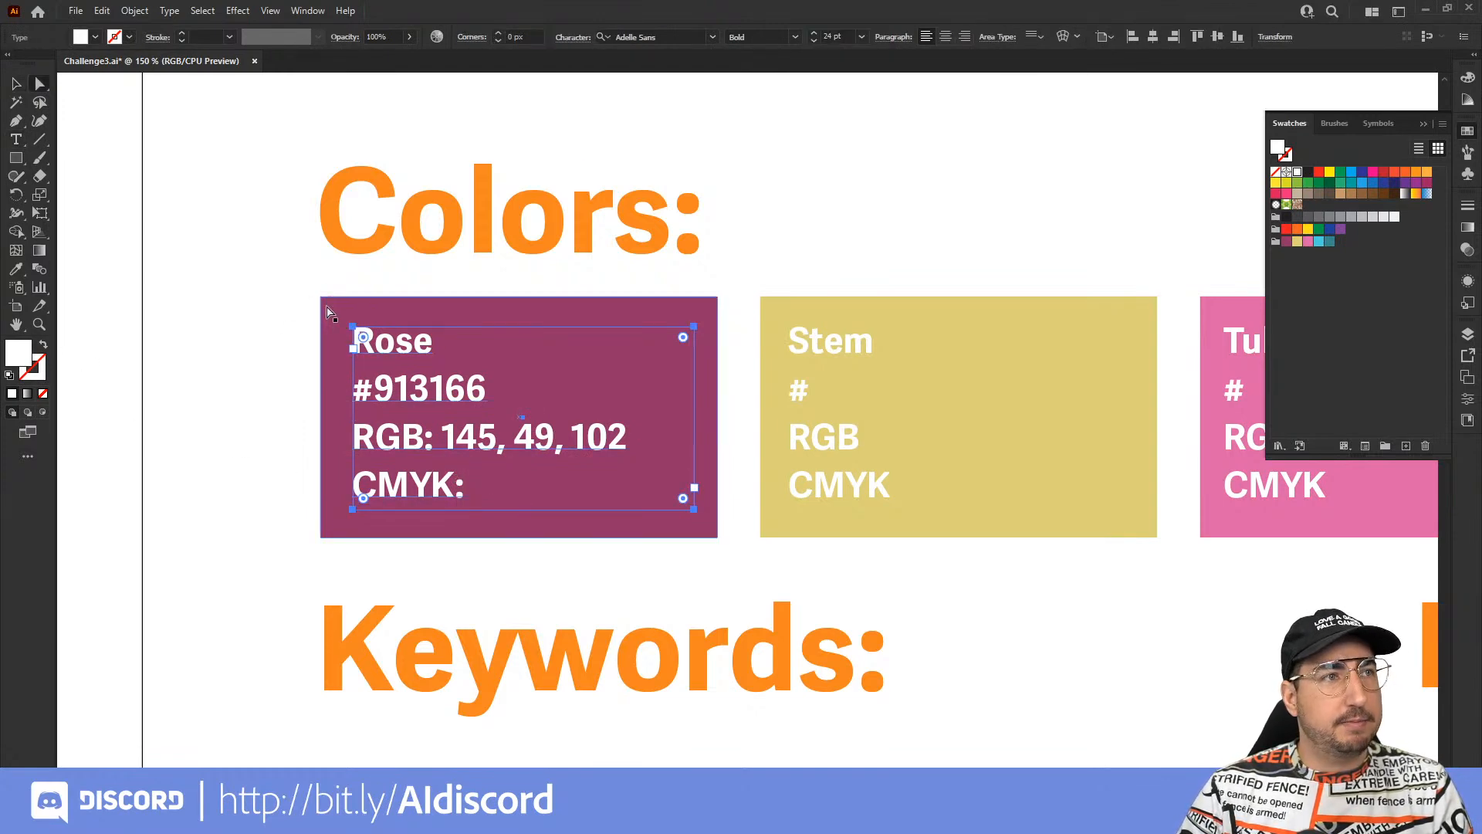
click(328, 311)
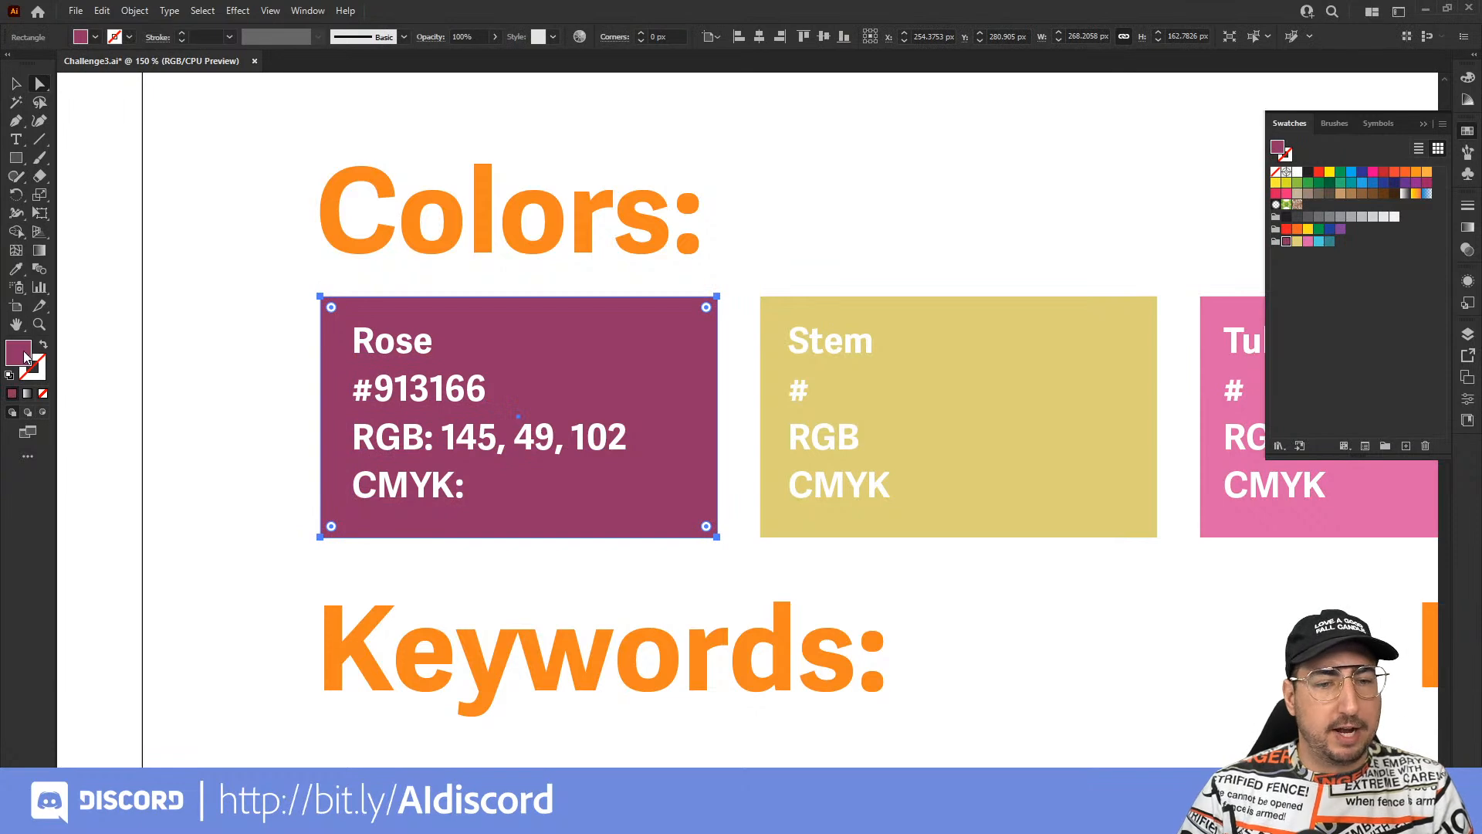
double_click(25, 357)
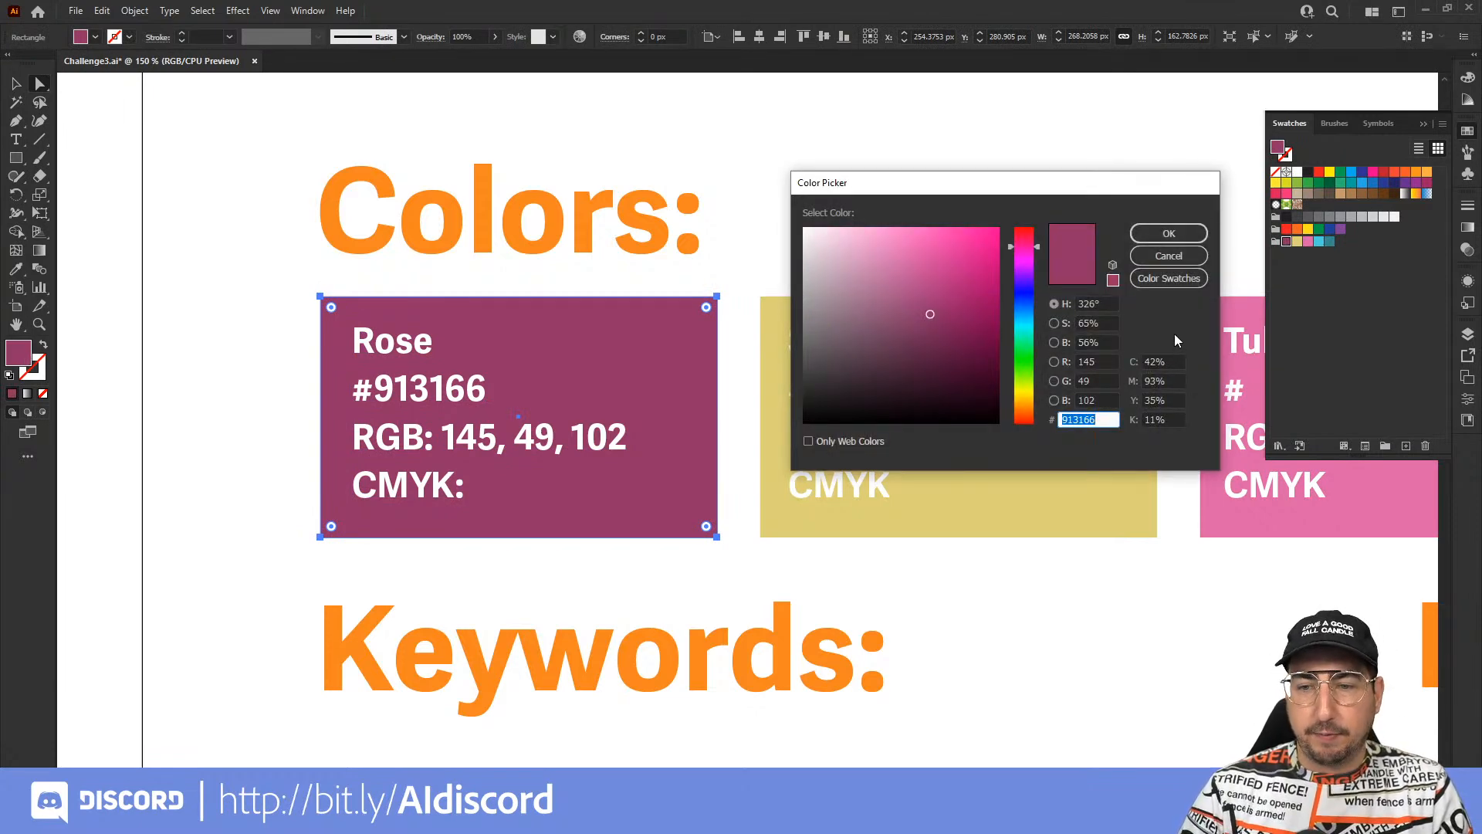
click(1168, 258)
key(t)
click(461, 485)
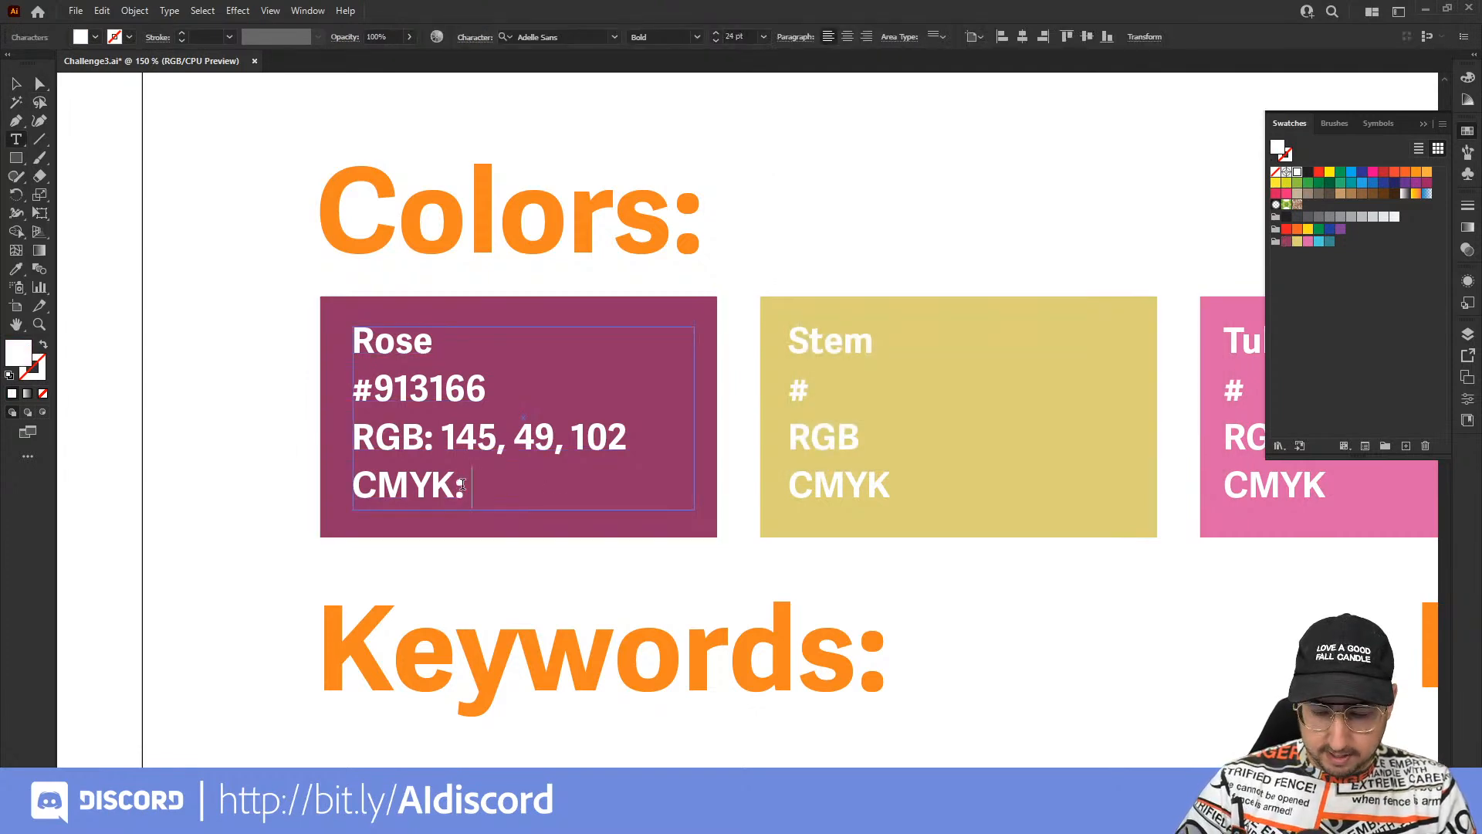
text(42)
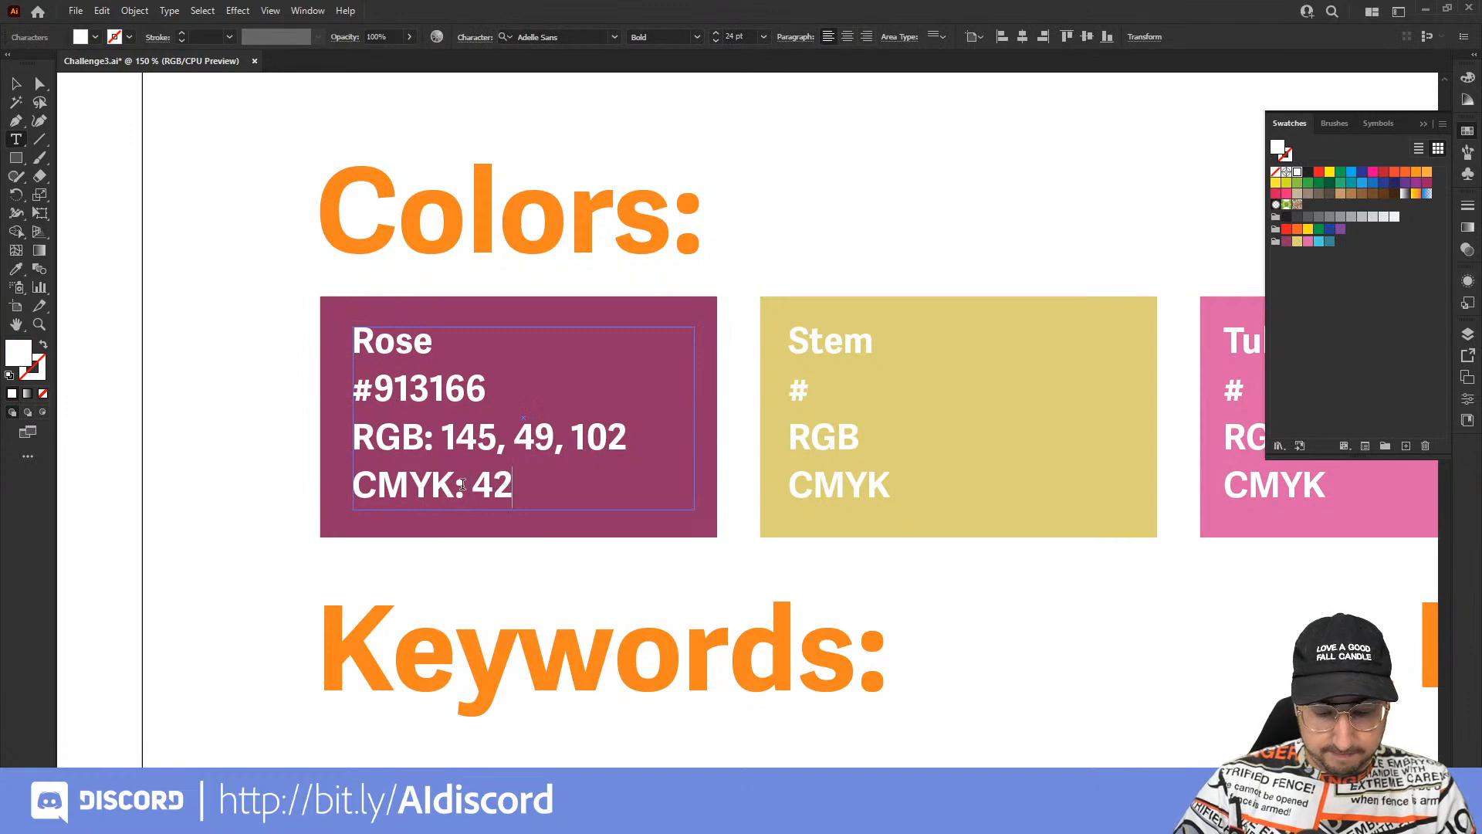
text(,93)
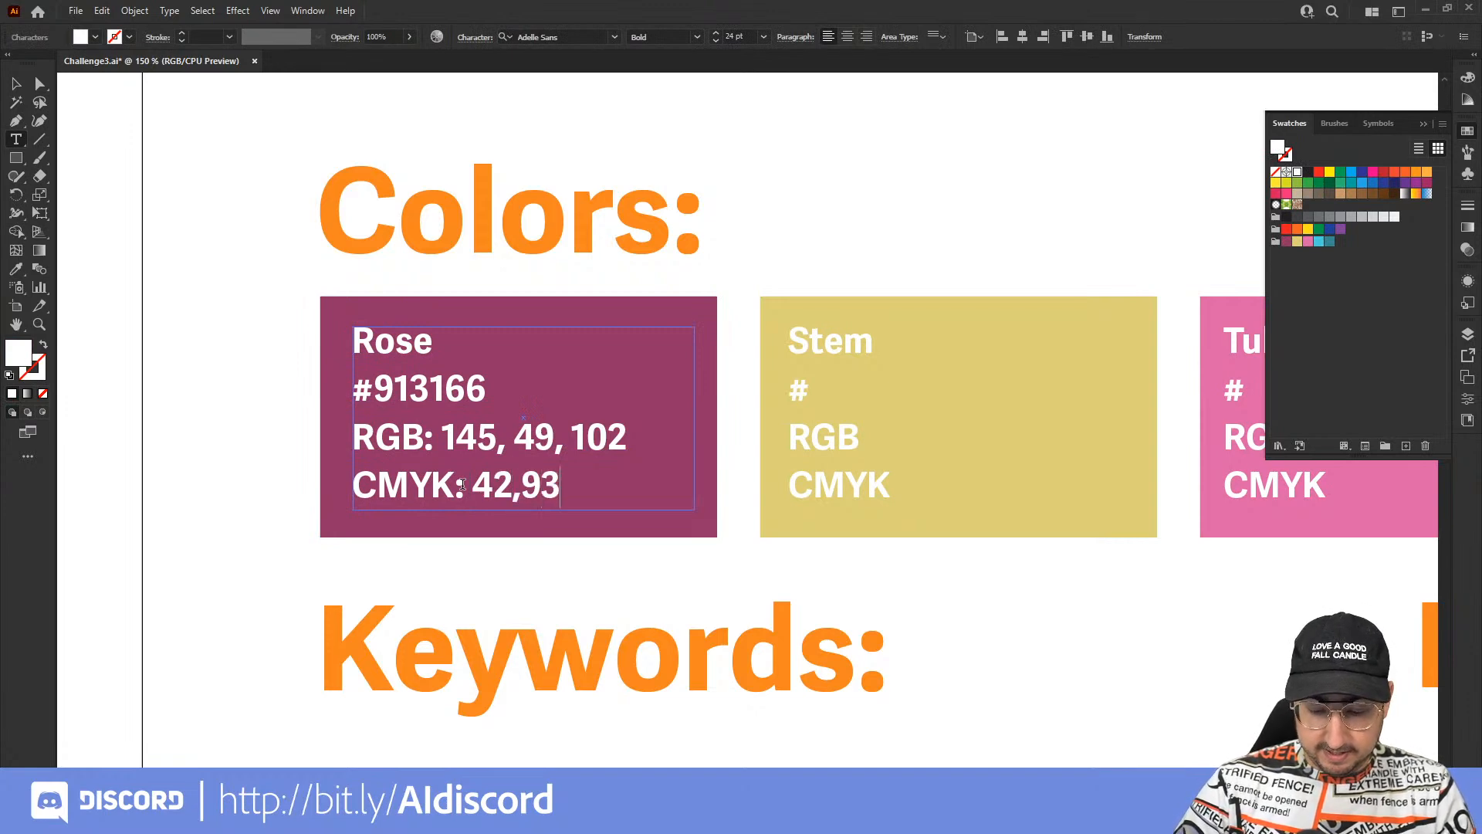
text(,35,11)
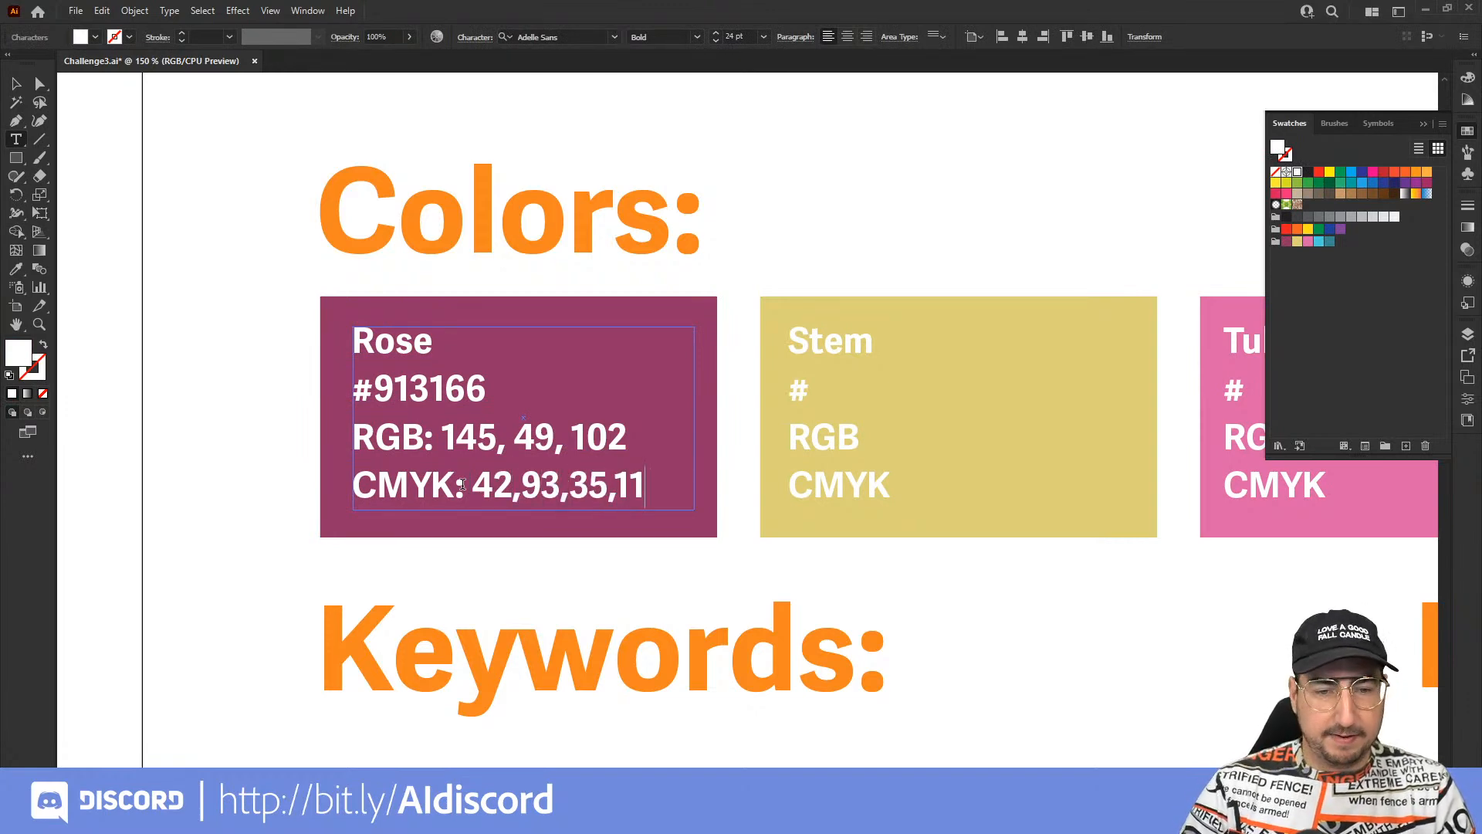
key(Escape)
click(232, 181)
key(z)
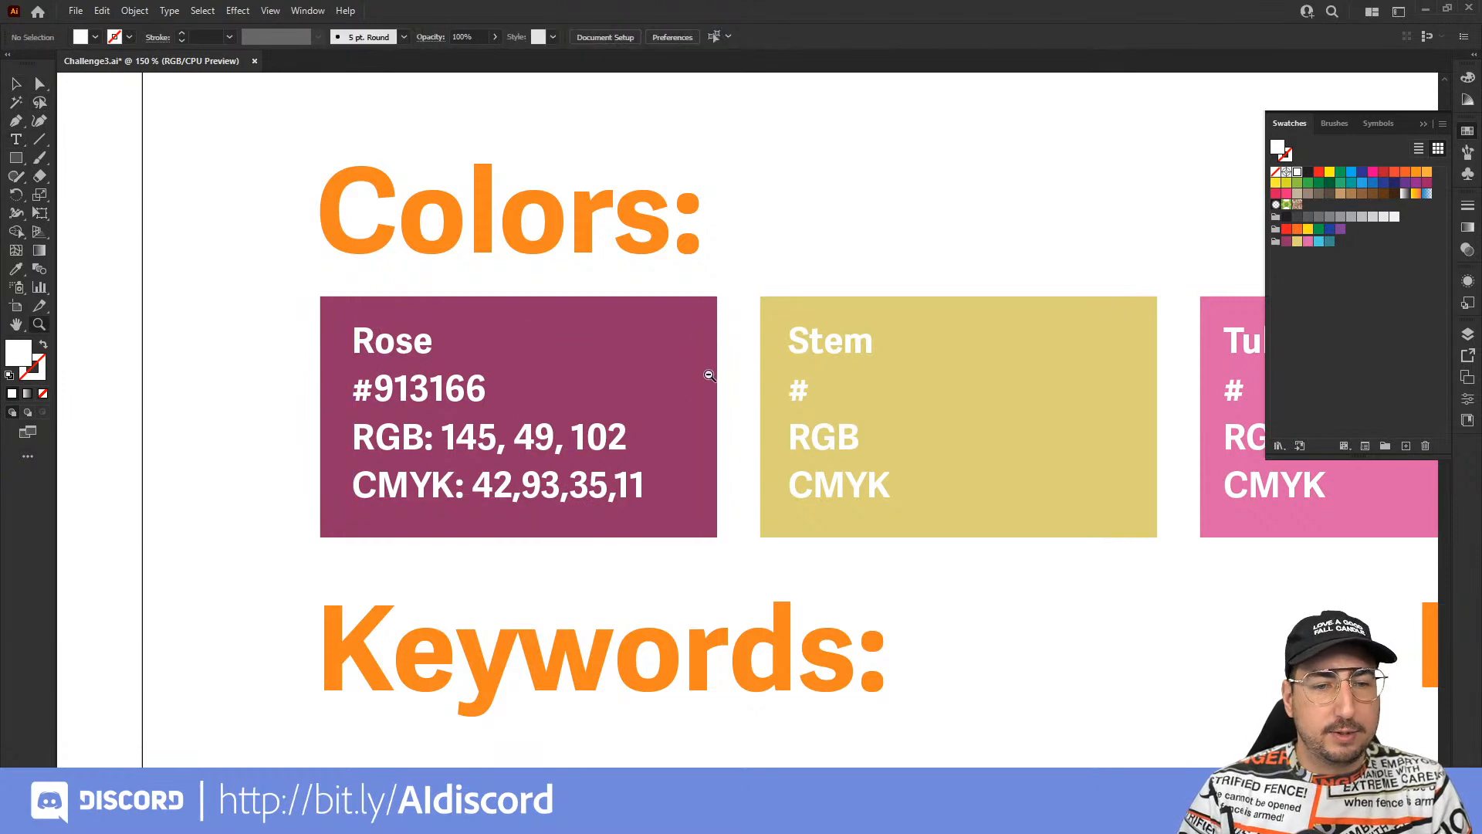
alt+click(823, 544)
alt+click(764, 456)
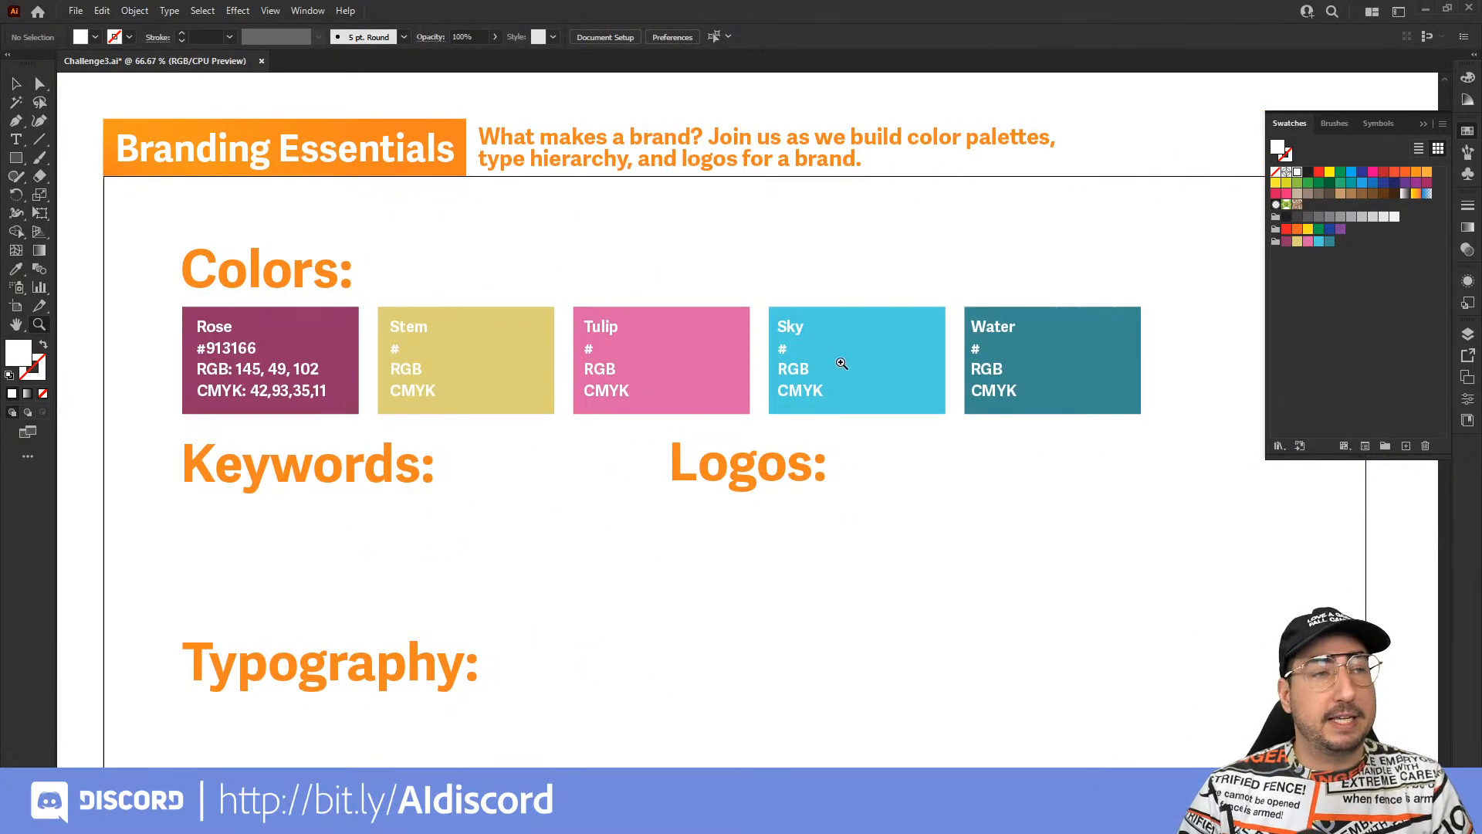
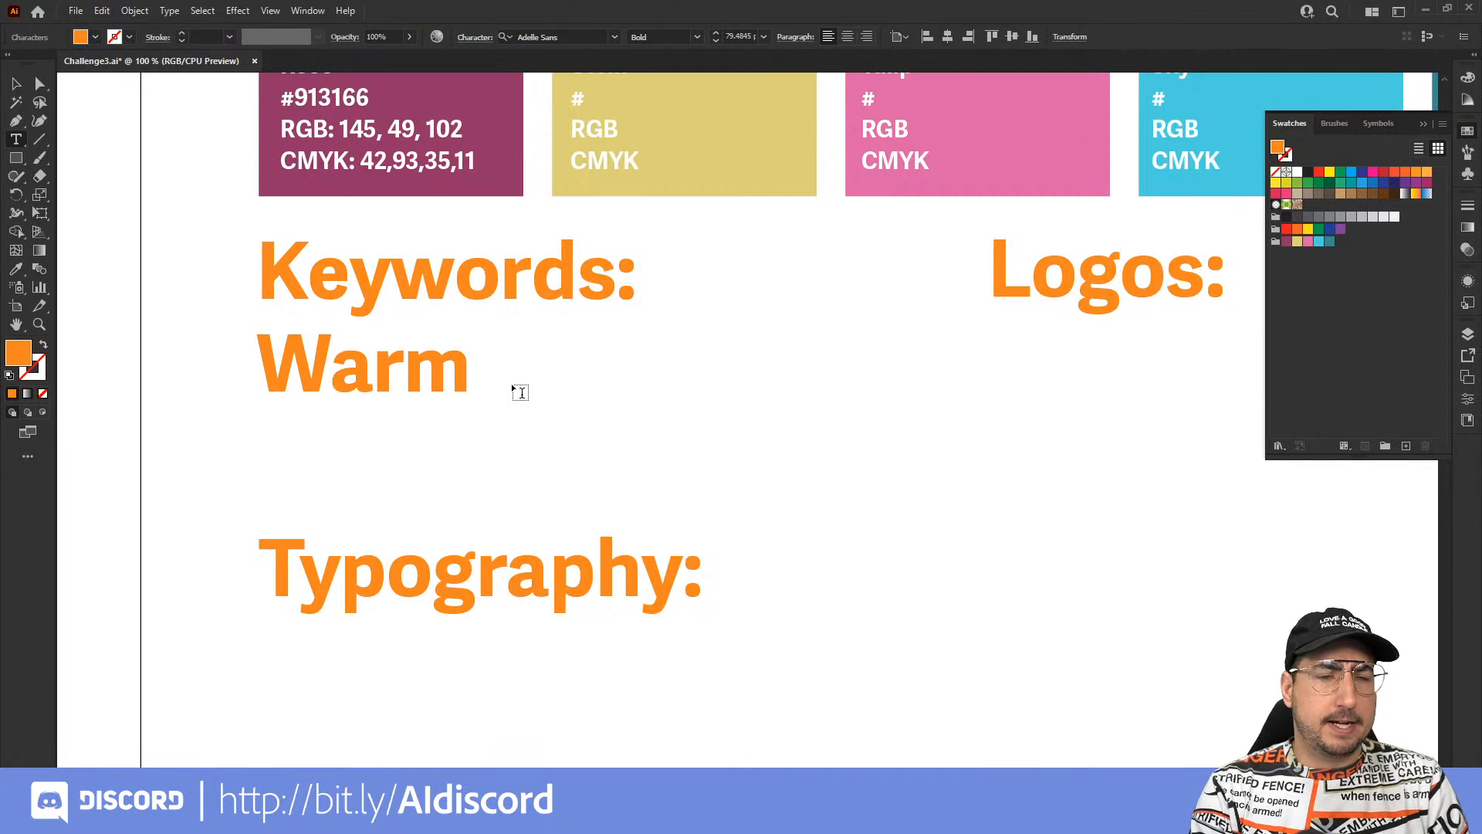
Extend the Warm keyword under the Keywords heading to read Warm Not Overbearing.
text(vs)
key(BackSpace)
key(BackSpace)
text(Not)
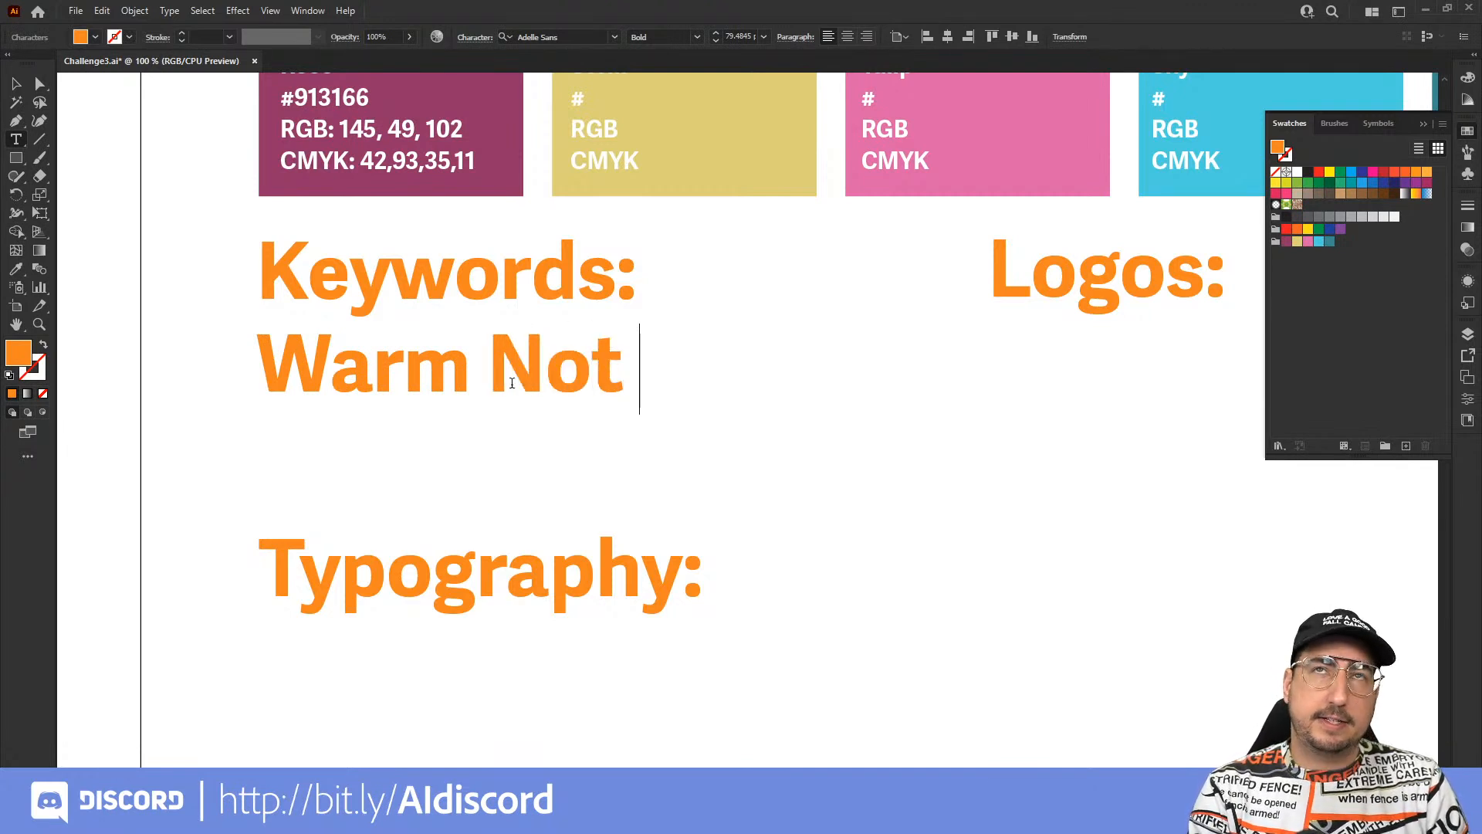
text( Over)
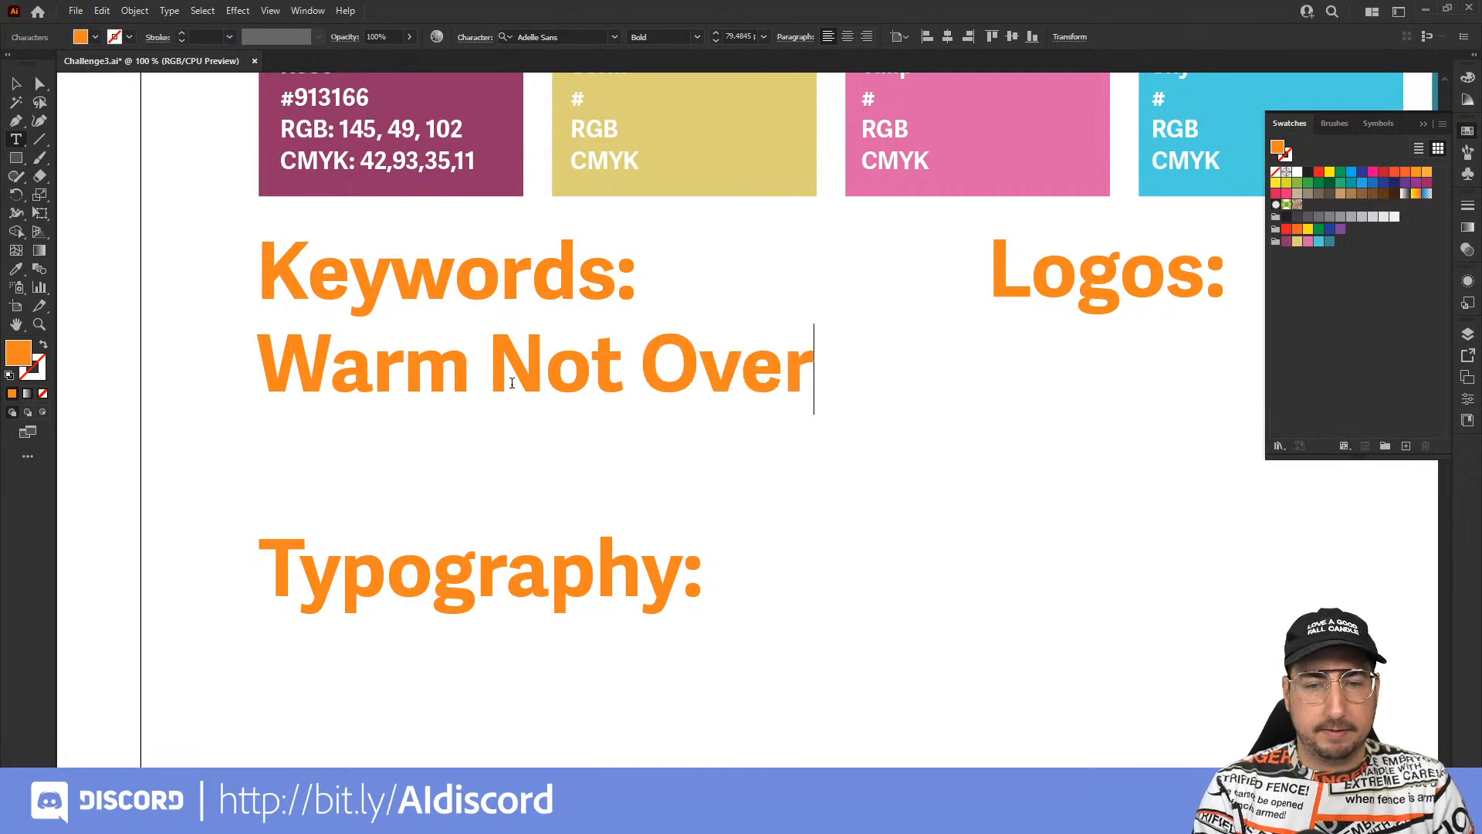
text(bearing)
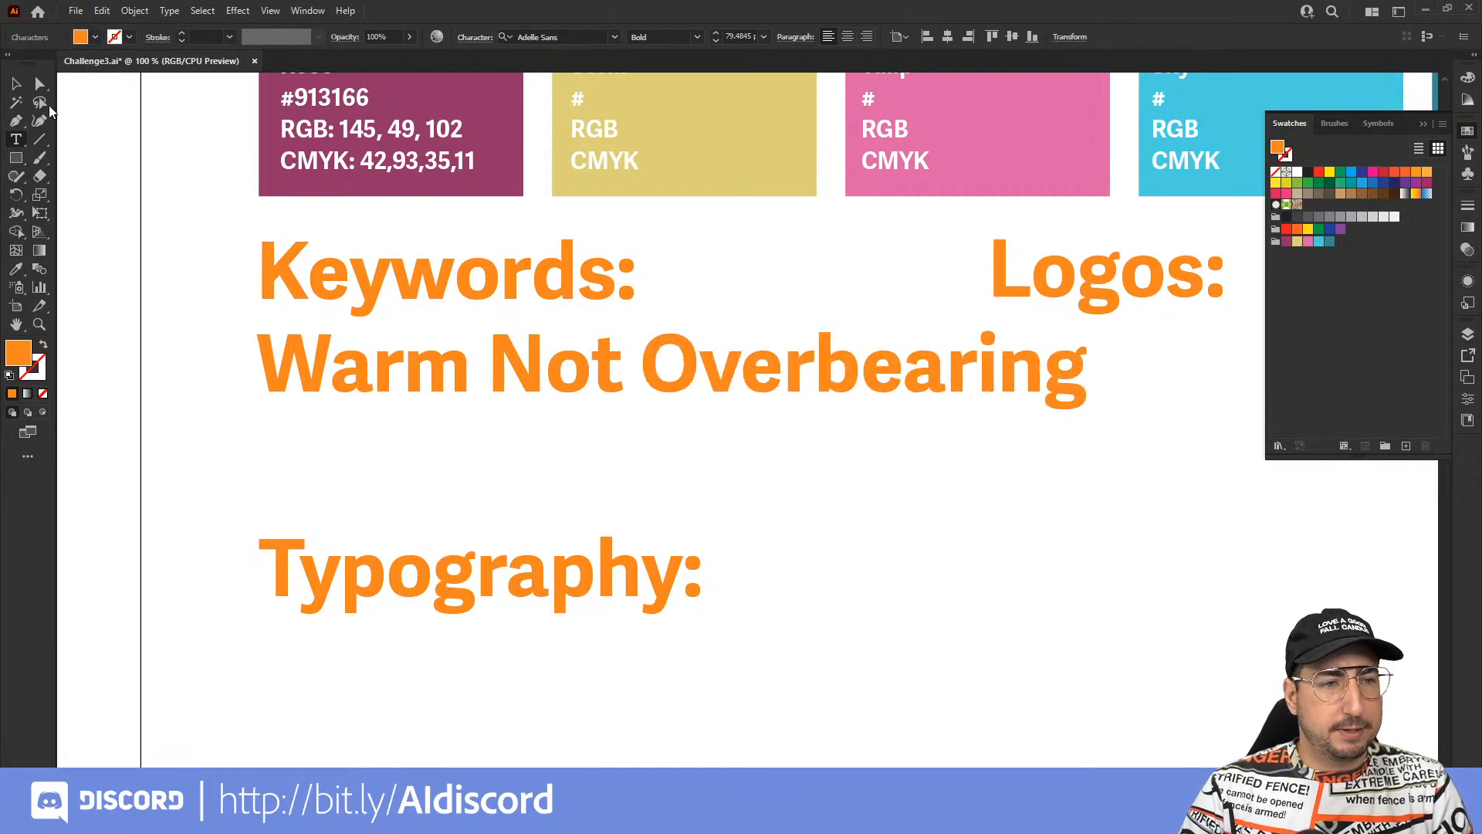
key(Escape)
Scale the Warm Not Overbearing text down to about 40 pt and move it up closer beneath the Keywords heading.
key(s)
click(256, 392)
drag(557, 177, 409, 282)
key(v)
drag(446, 374, 446, 349)
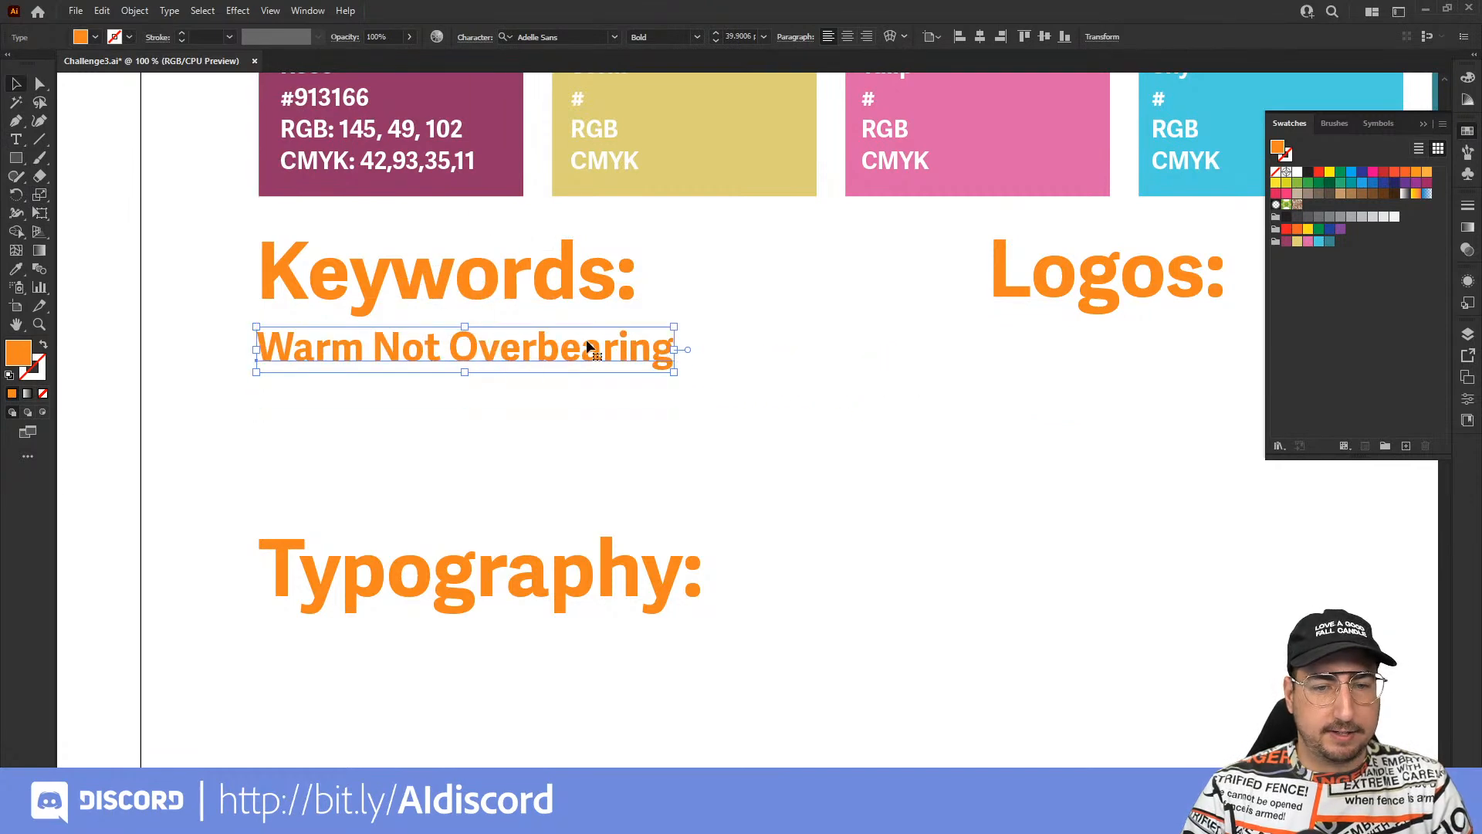
Add a second keyword line reading Fresh Not Organic below Warm Not Overbearing.
double_click(630, 347)
drag(630, 347, 695, 348)
click(707, 355)
key(Return)
text(F)
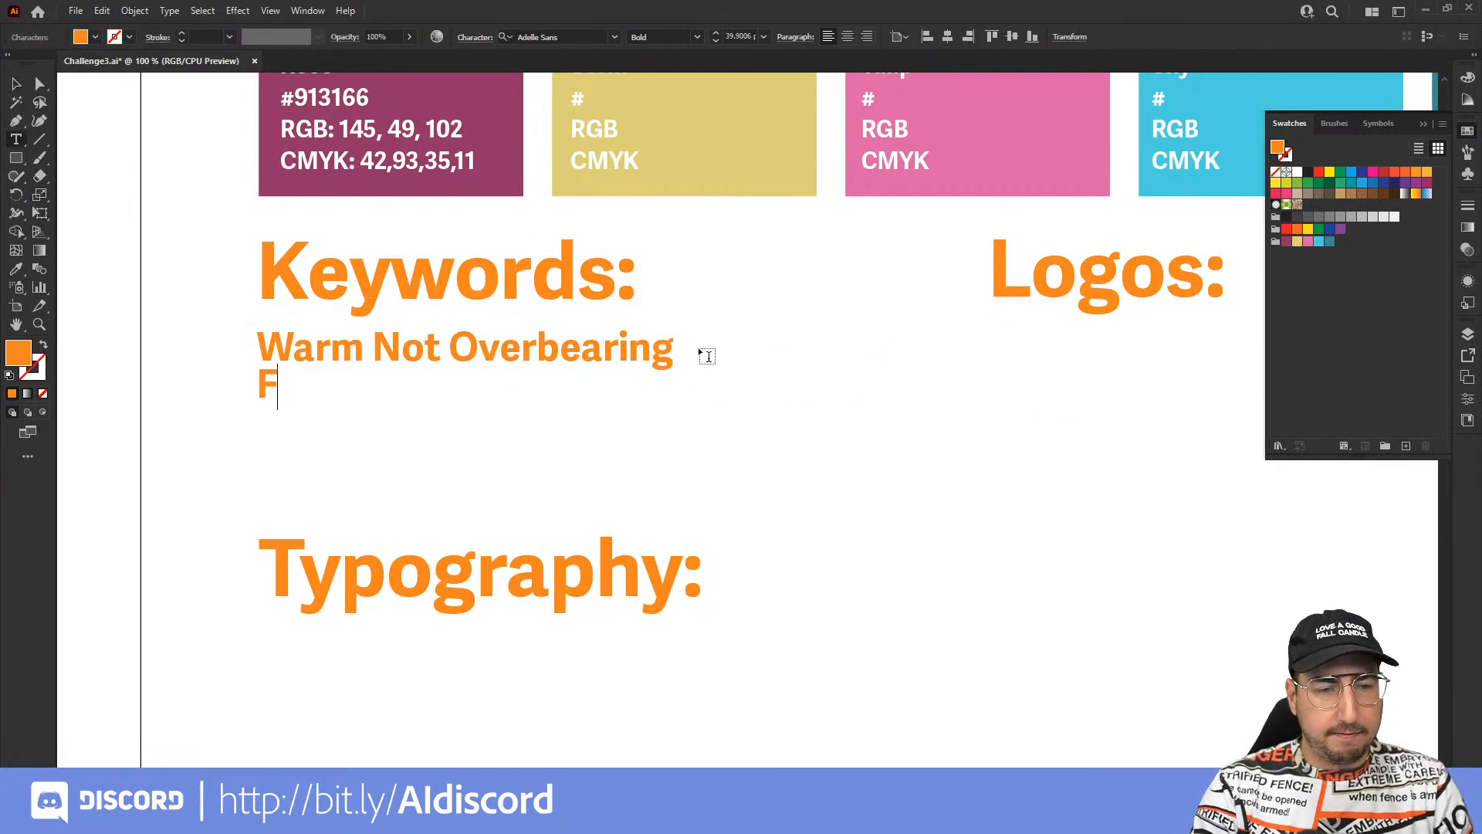
text(resh N)
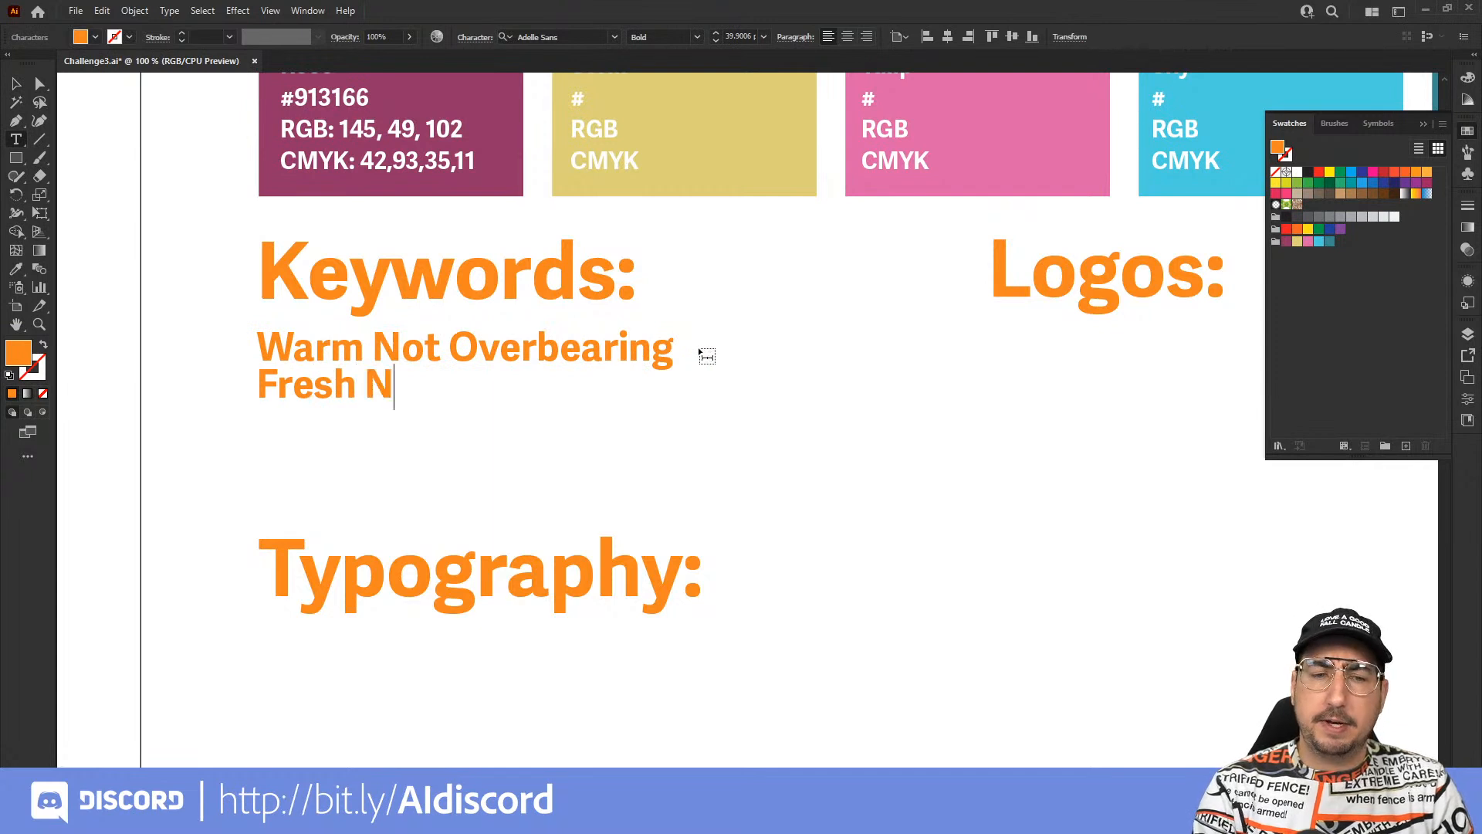
text(ot Organic)
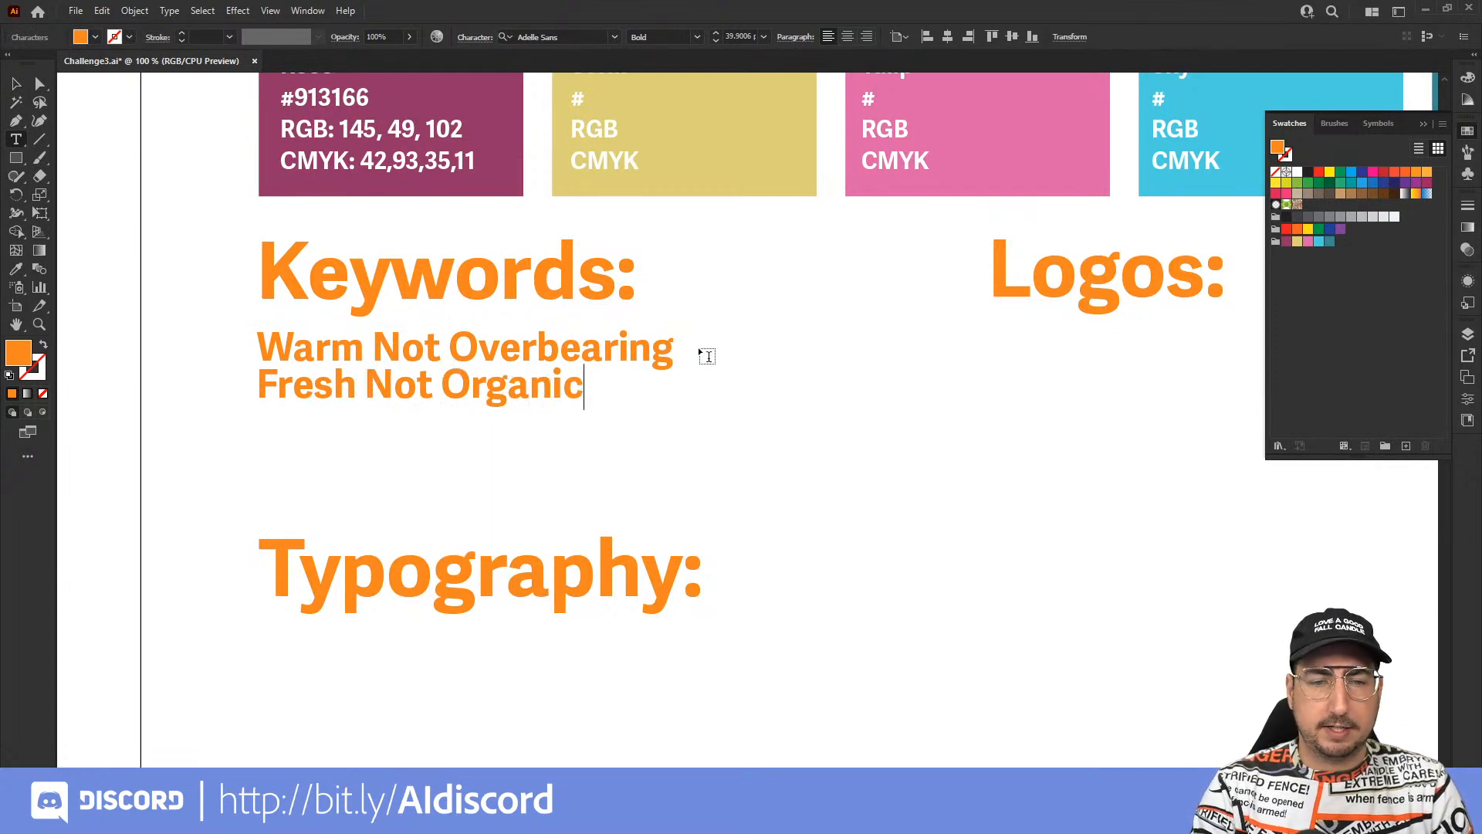
Add a third keyword line reading Floral Not Dated.
key(Return)
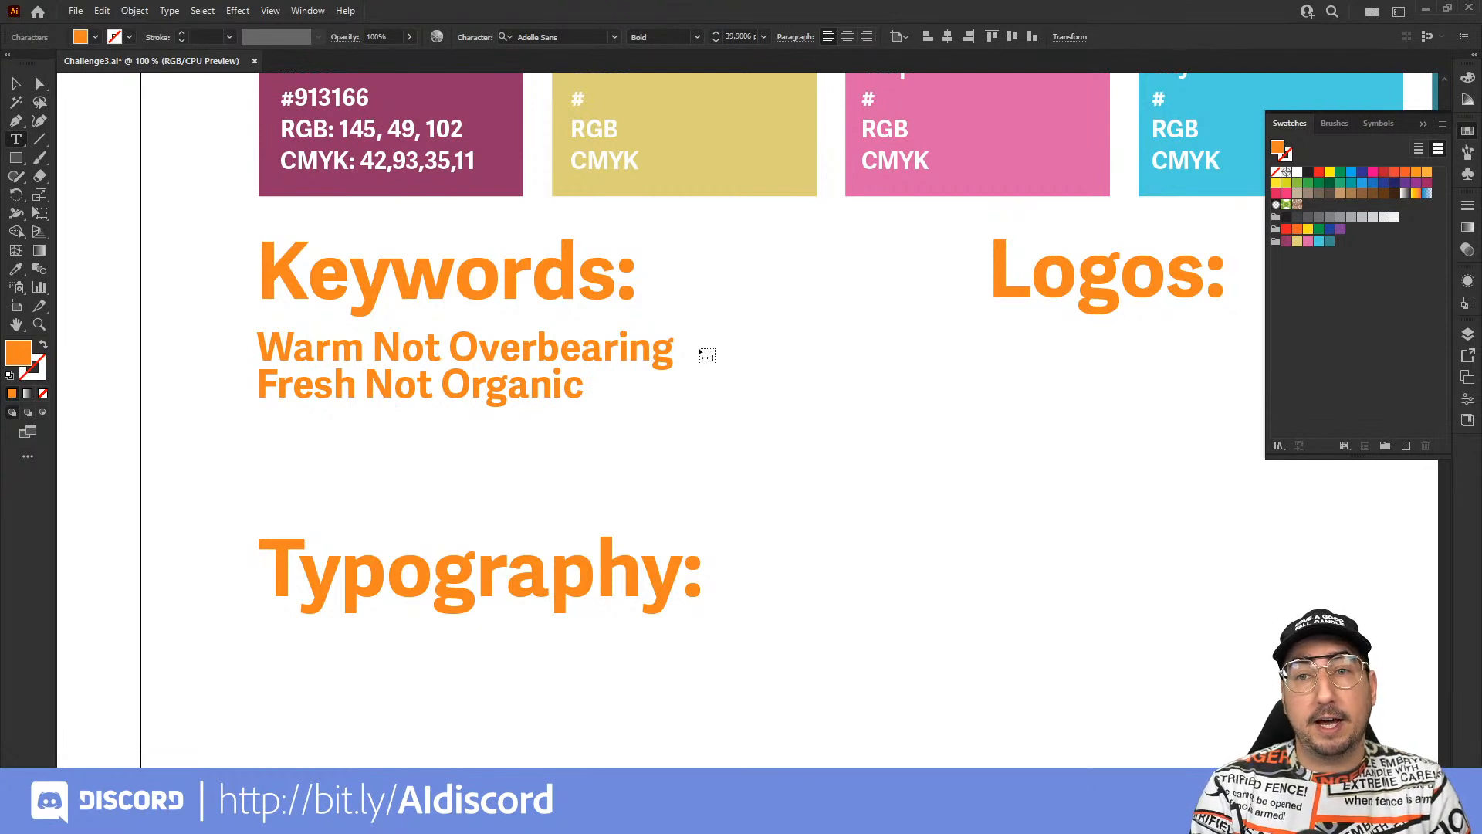
text(Floral Not)
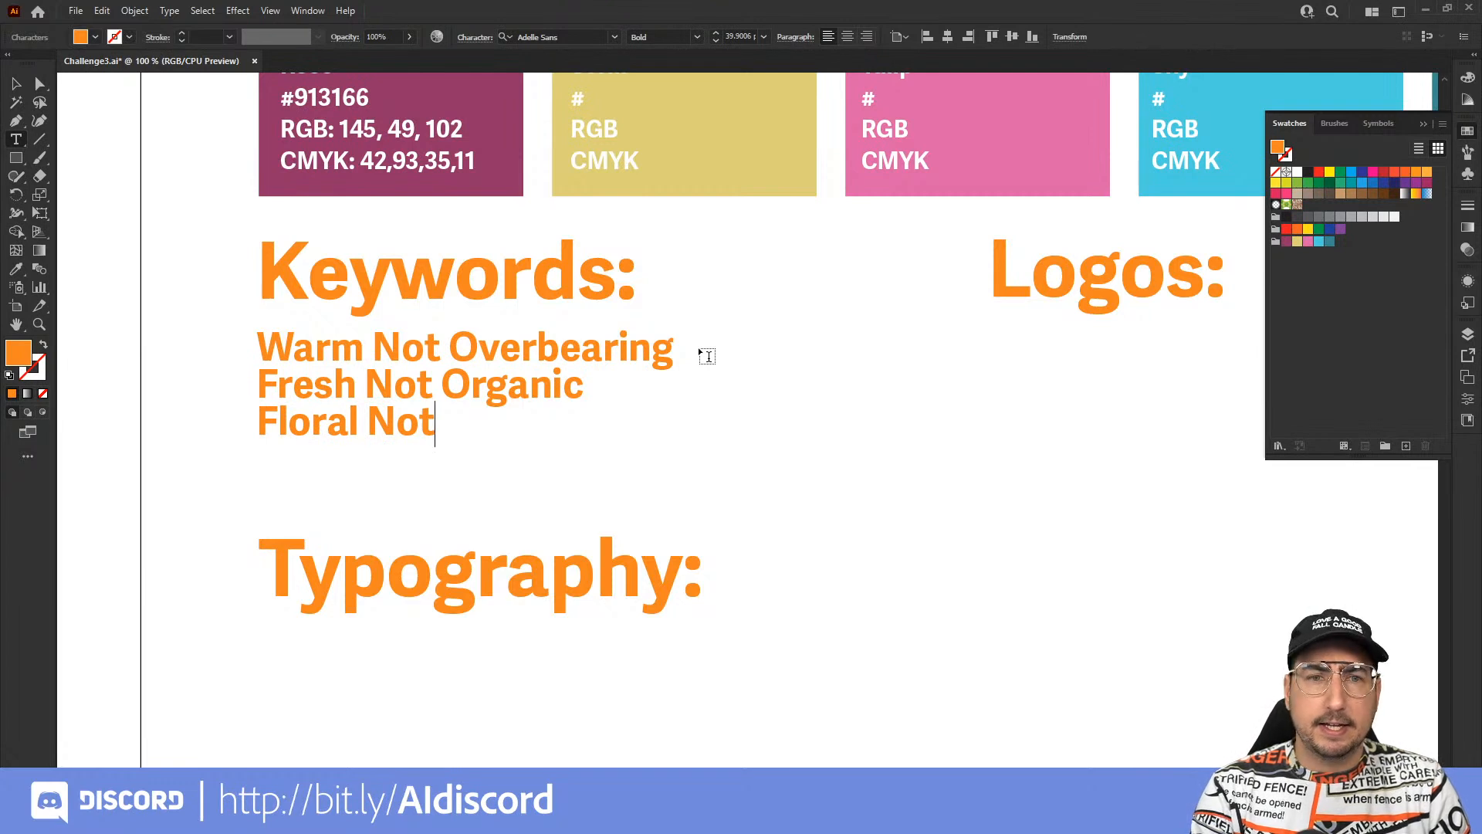
text( Dated)
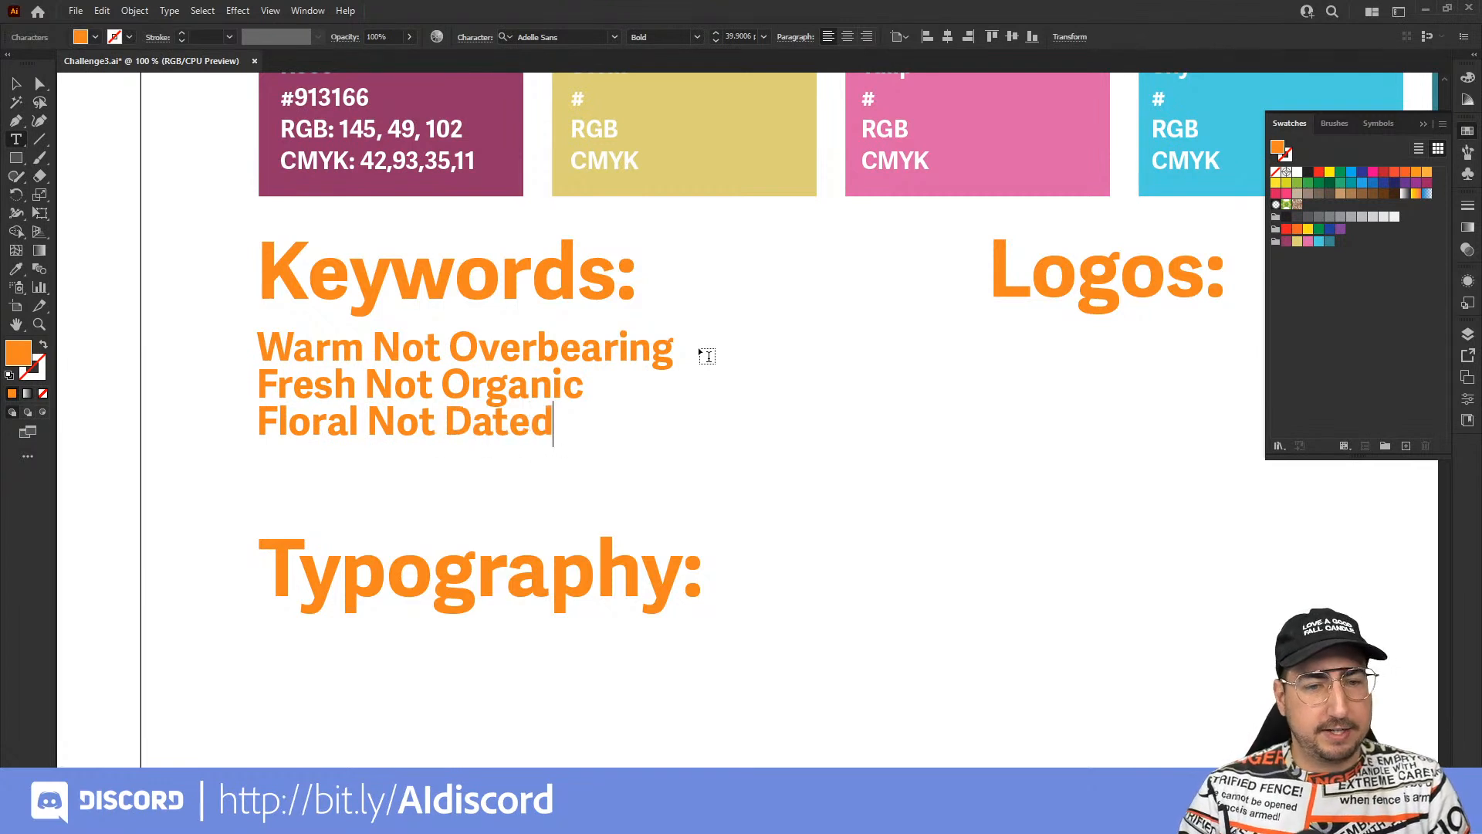
Add a fourth keyword line reading Refined Not Pretencious, finish editing the keyword text and leave nothing selected.
key(Return)
text(Refined)
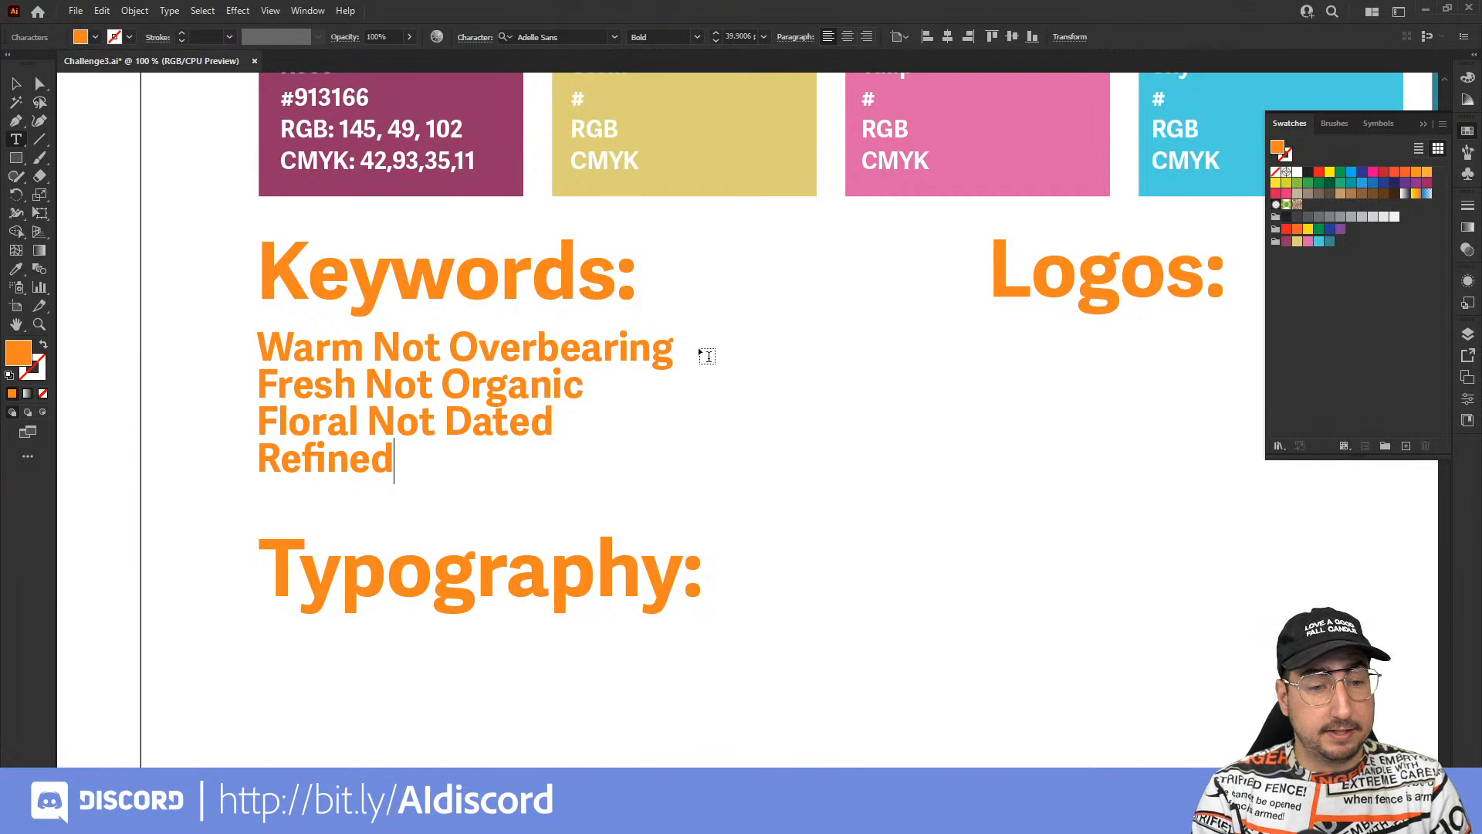
text( Not )
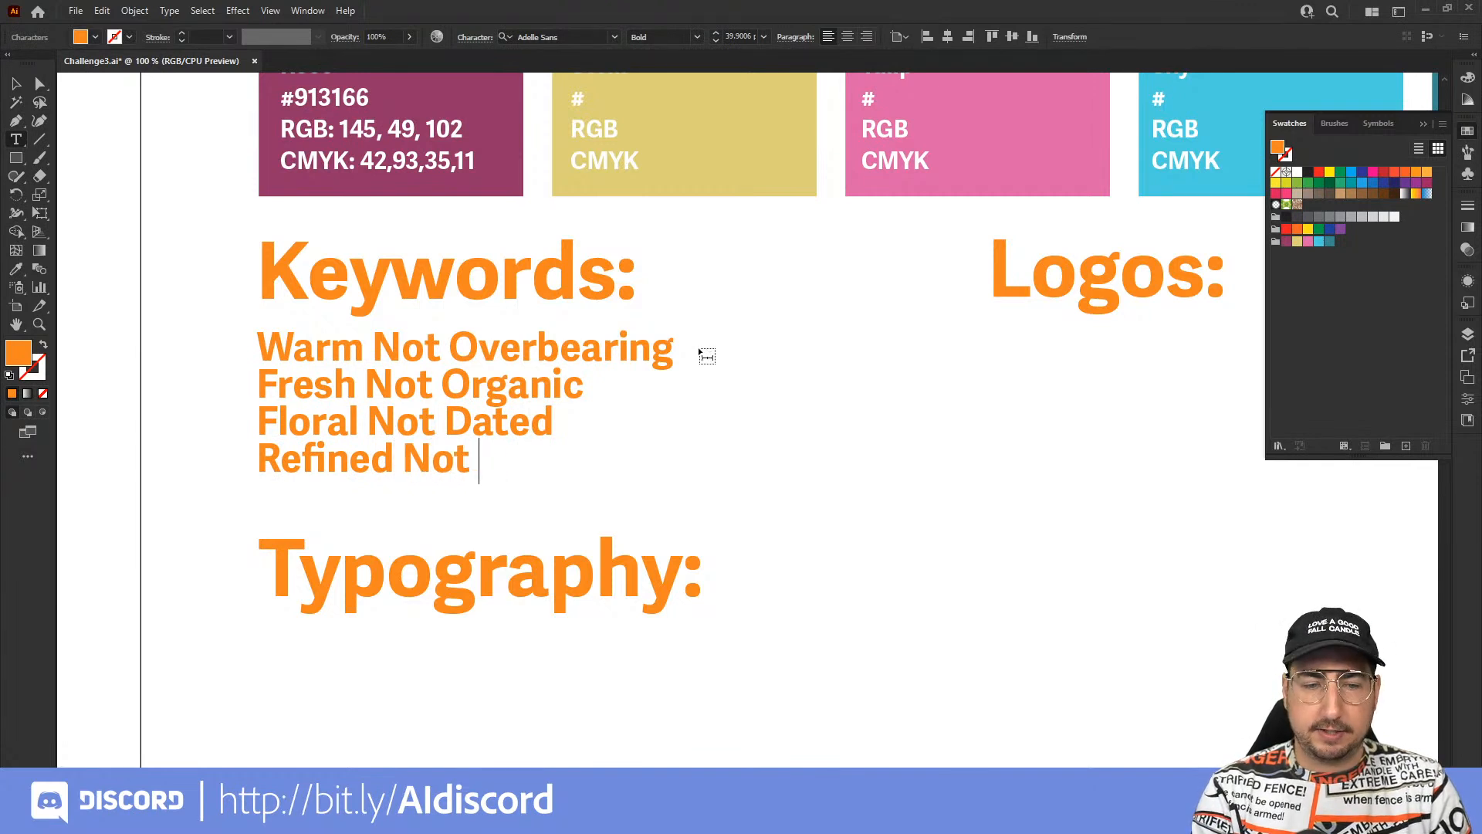
text(Preten)
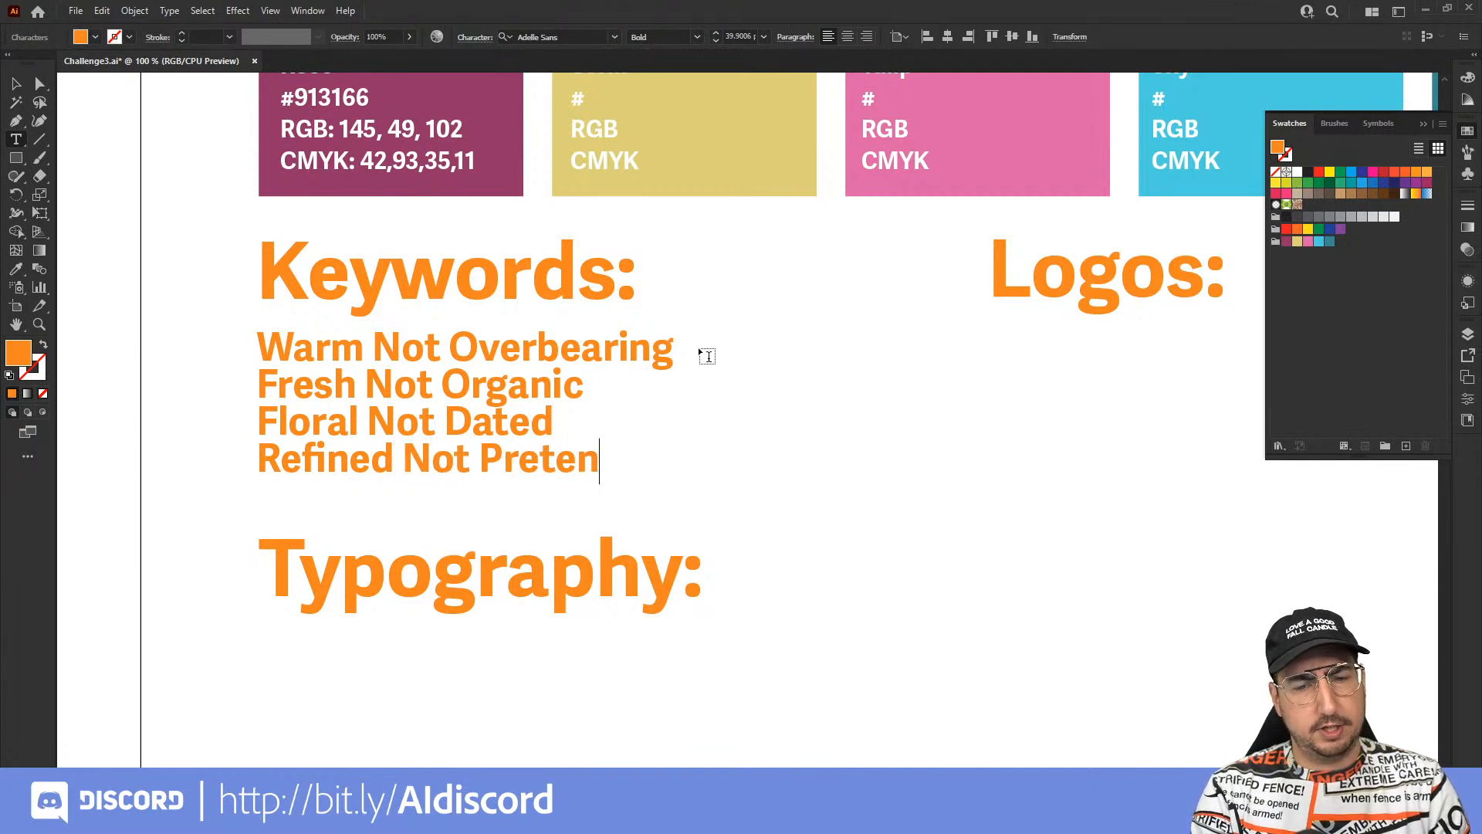
text(tion)
key(BackSpace)
text(s)
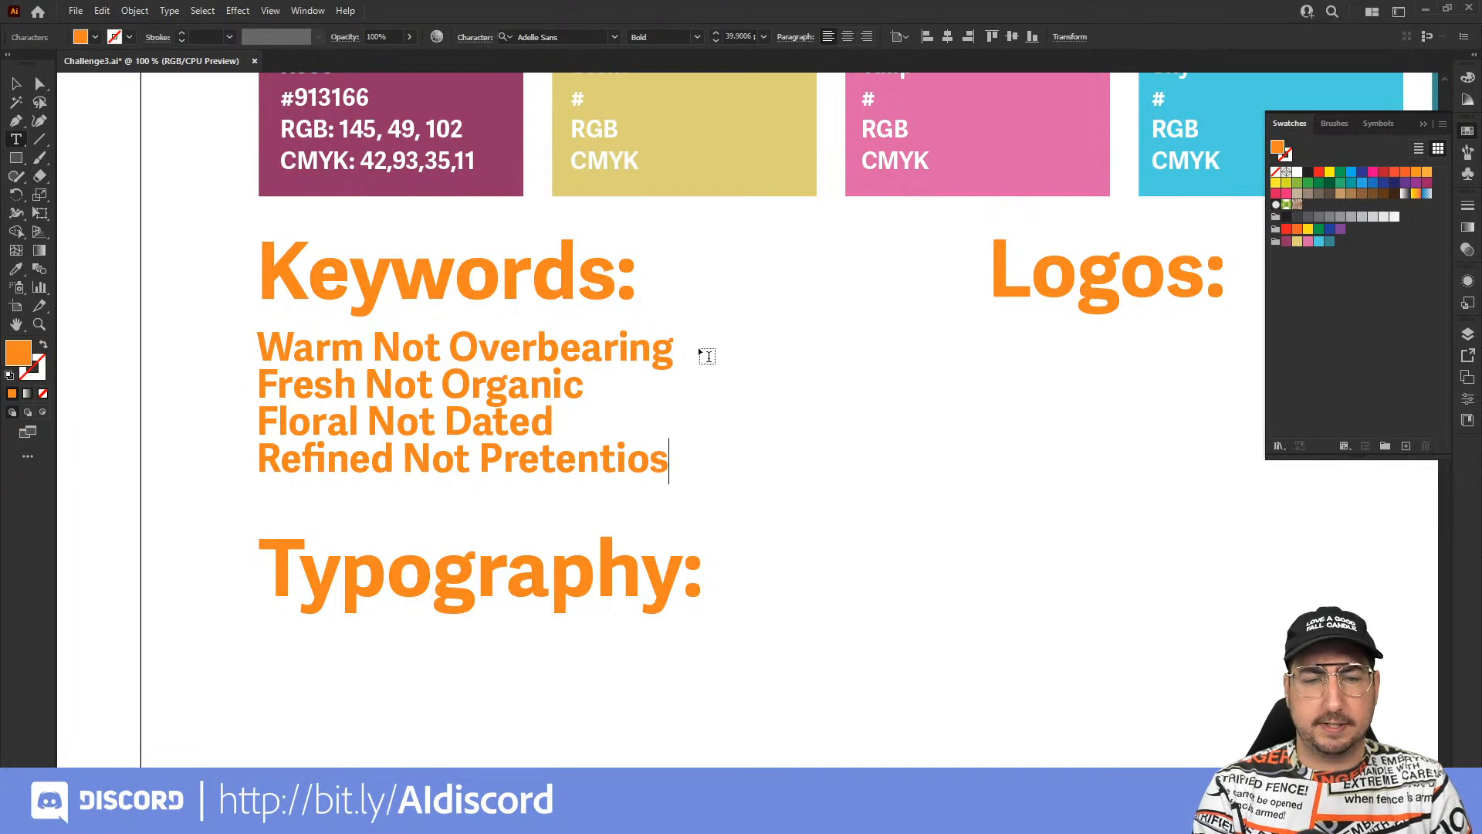
key(BackSpace)
key(BackSpace)
key(BackSpace)
key(BackSpace)
text(cious)
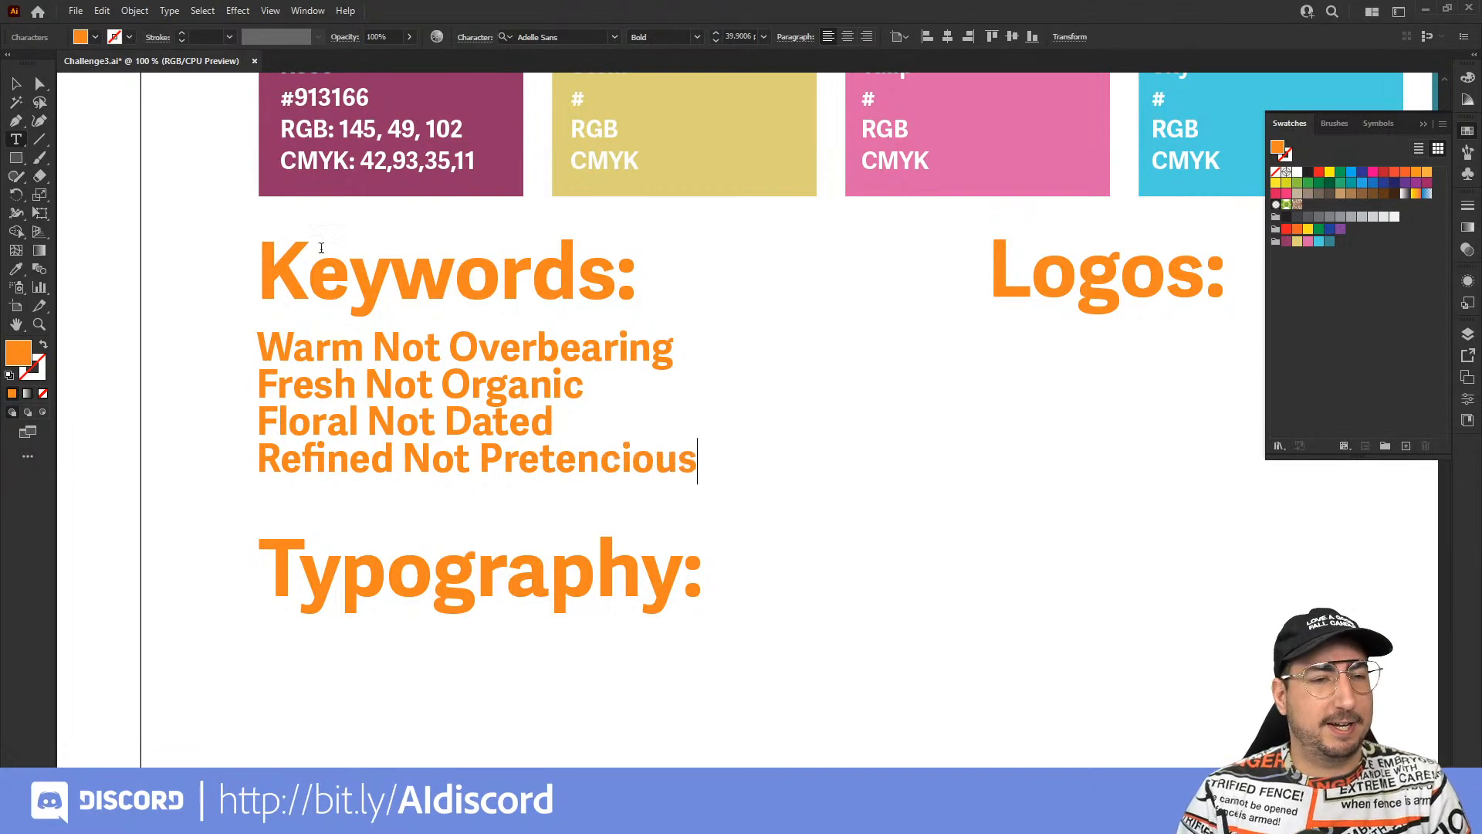
key(Escape)
click(755, 404)
Place a new line of Lorem ipsum point text in the empty area beneath the Typography heading.
key(z)
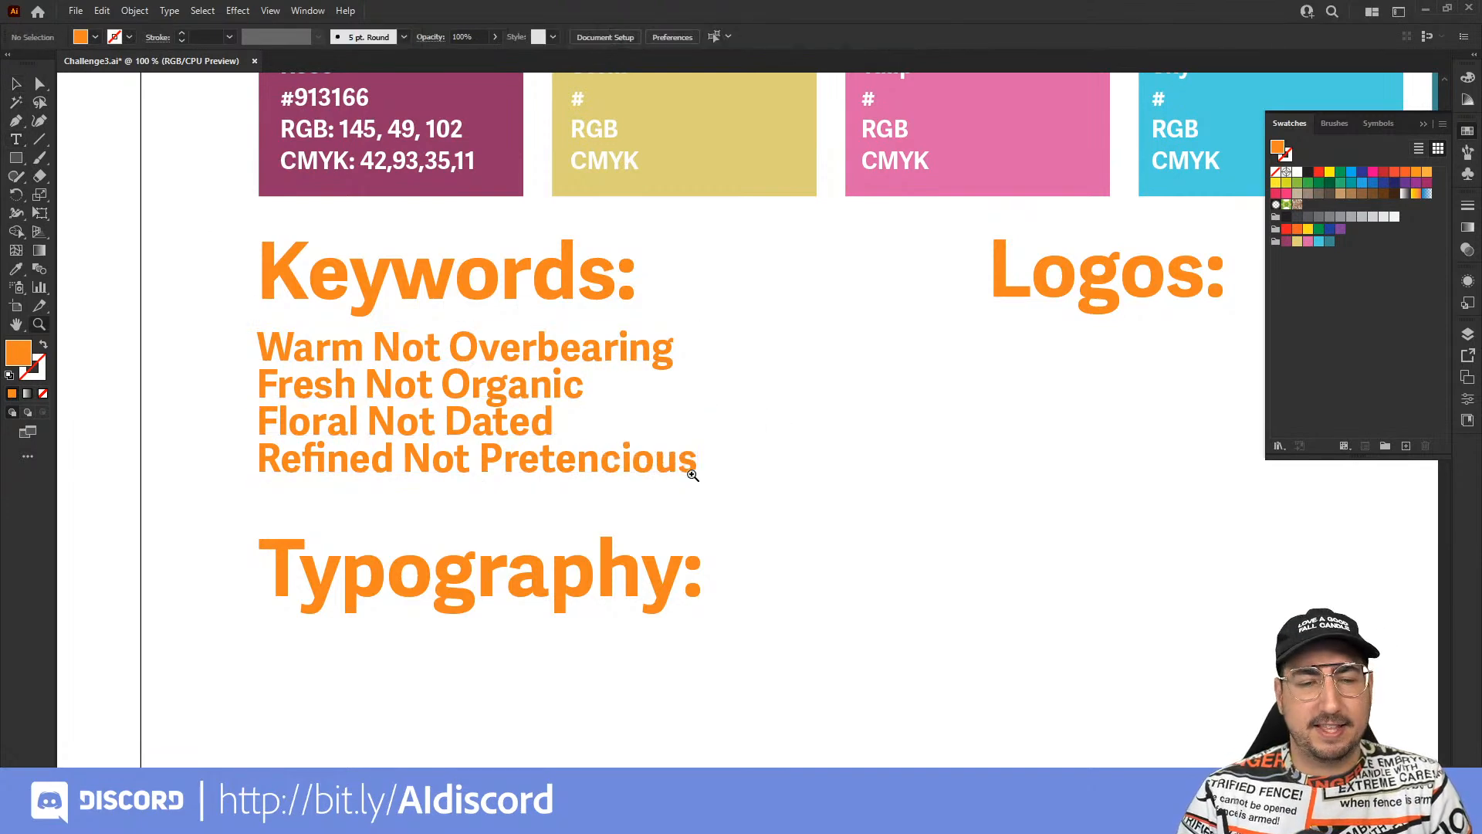
alt+click(693, 475)
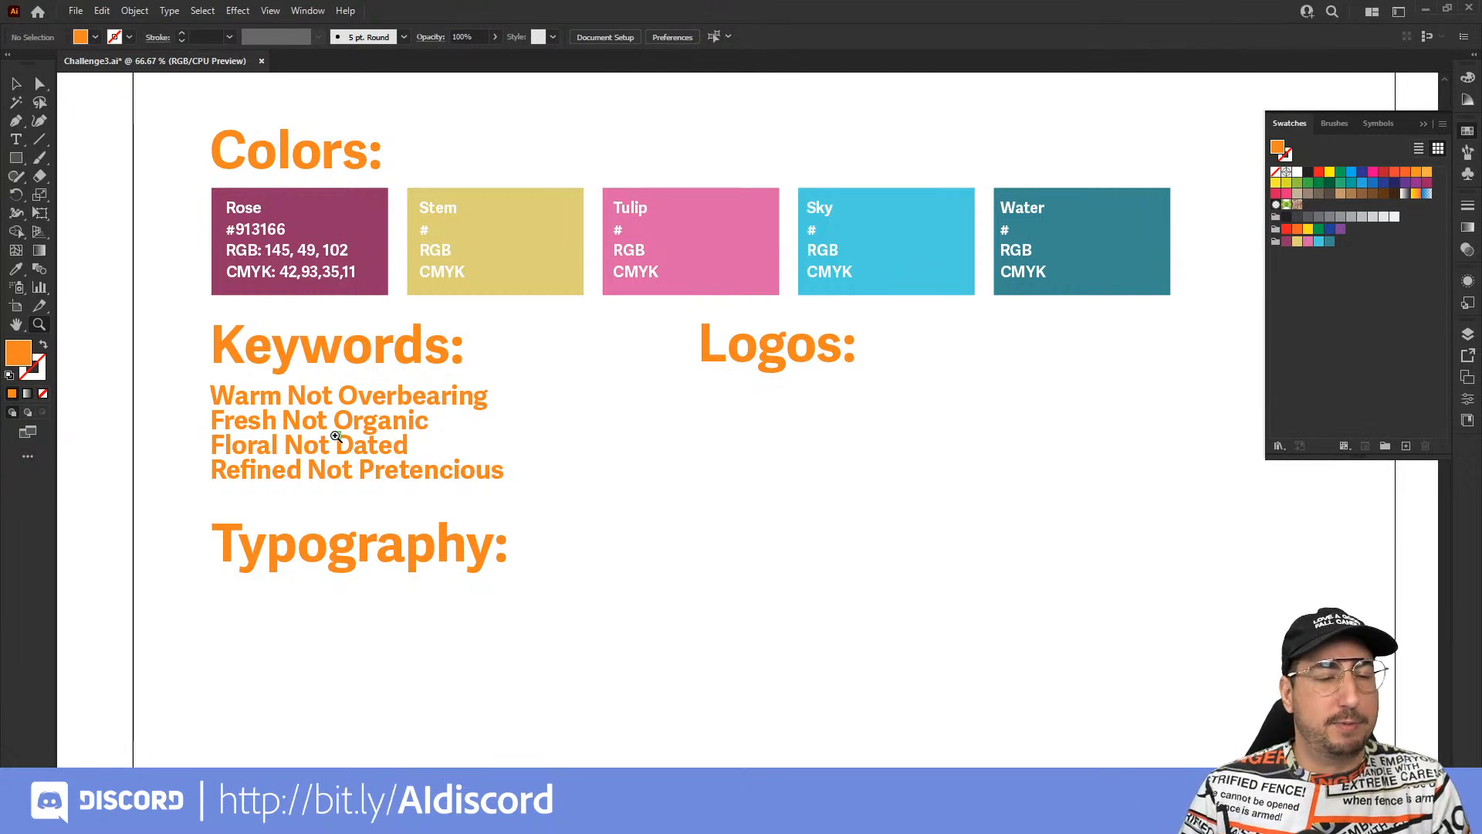
click(508, 562)
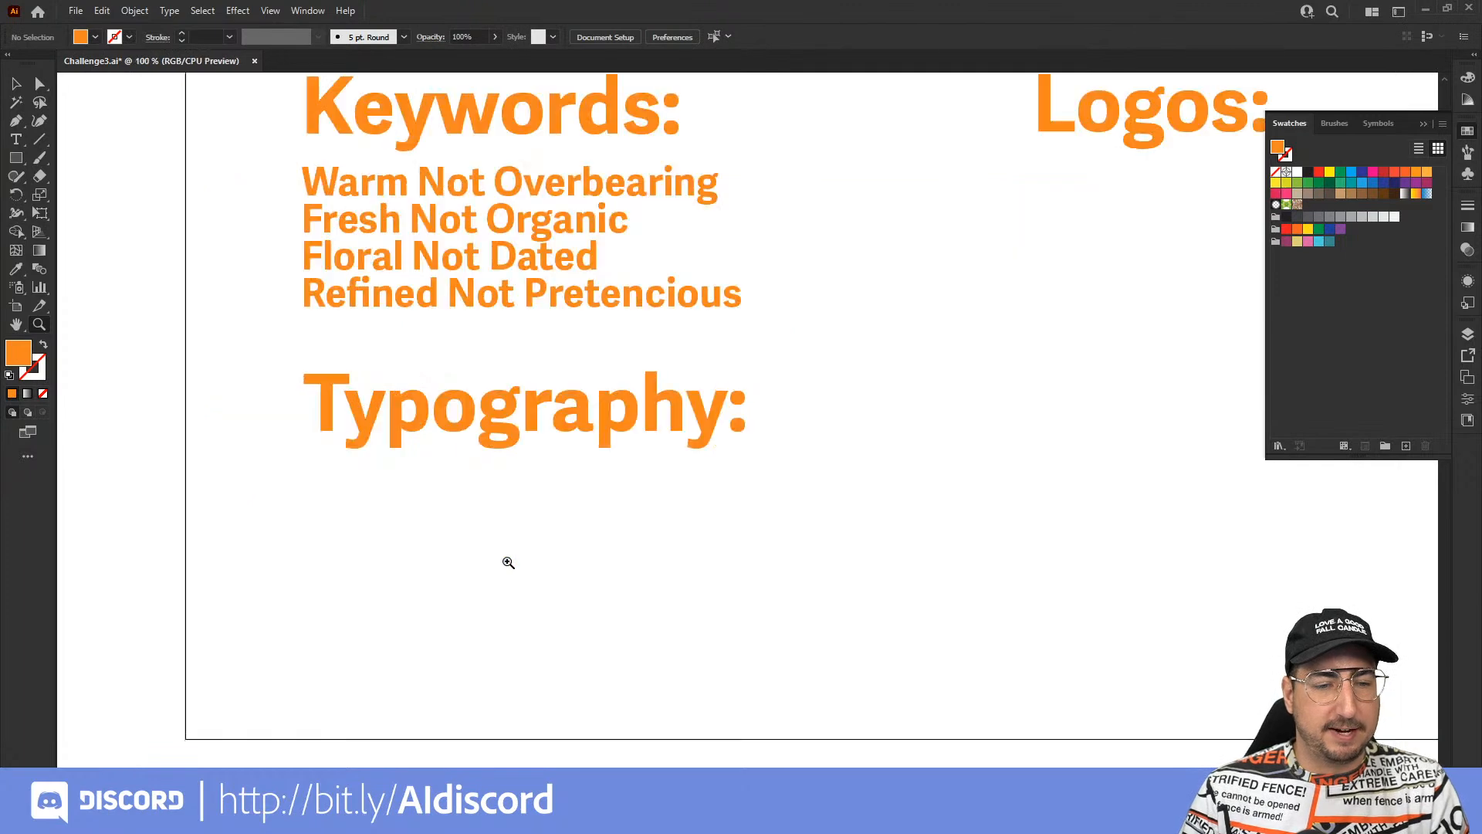
scroll(483, 486, down, 2)
scroll(483, 486, right, 3)
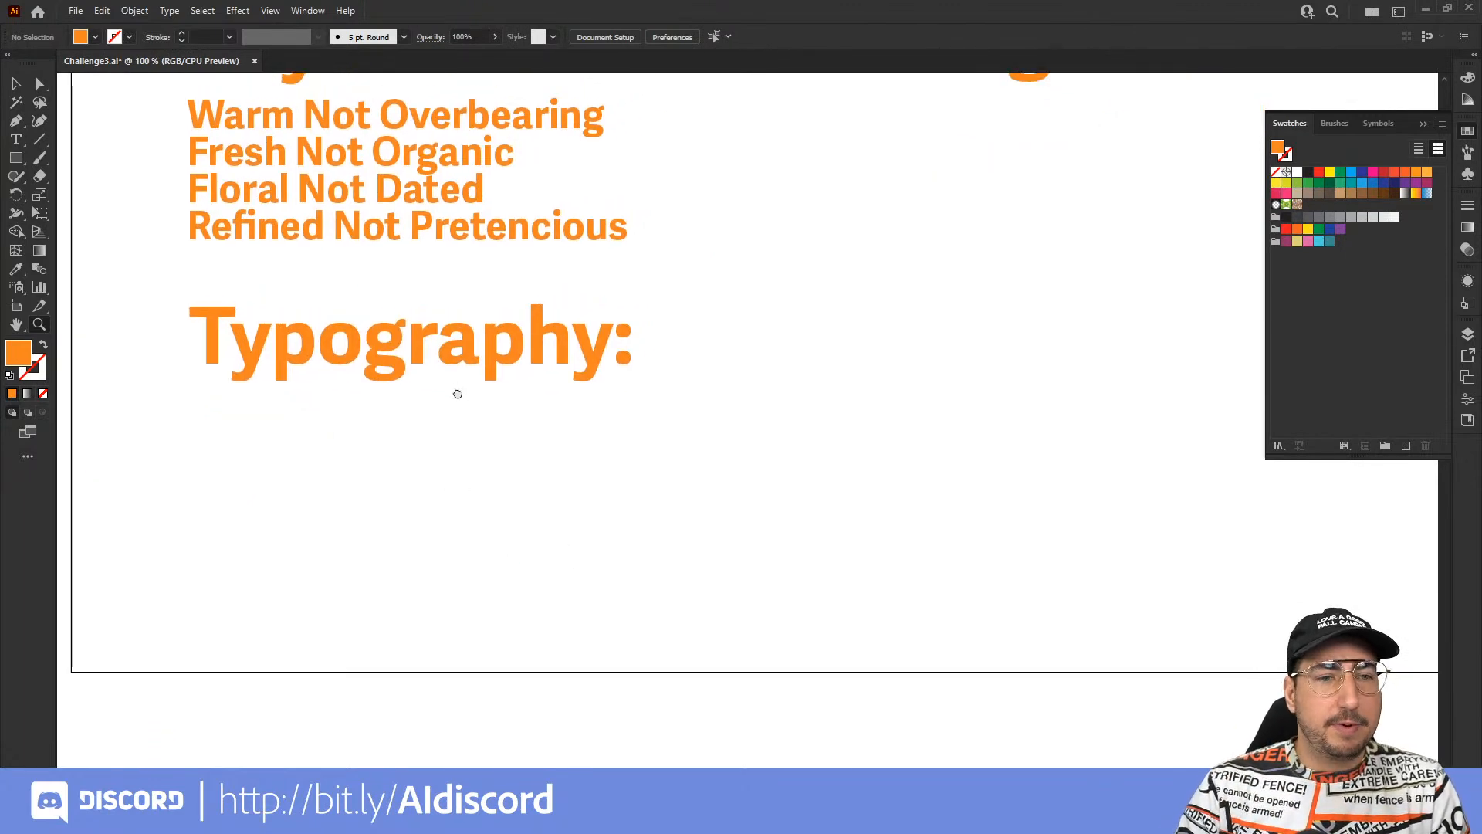
scroll(456, 390, up, 2)
scroll(455, 390, left, 1)
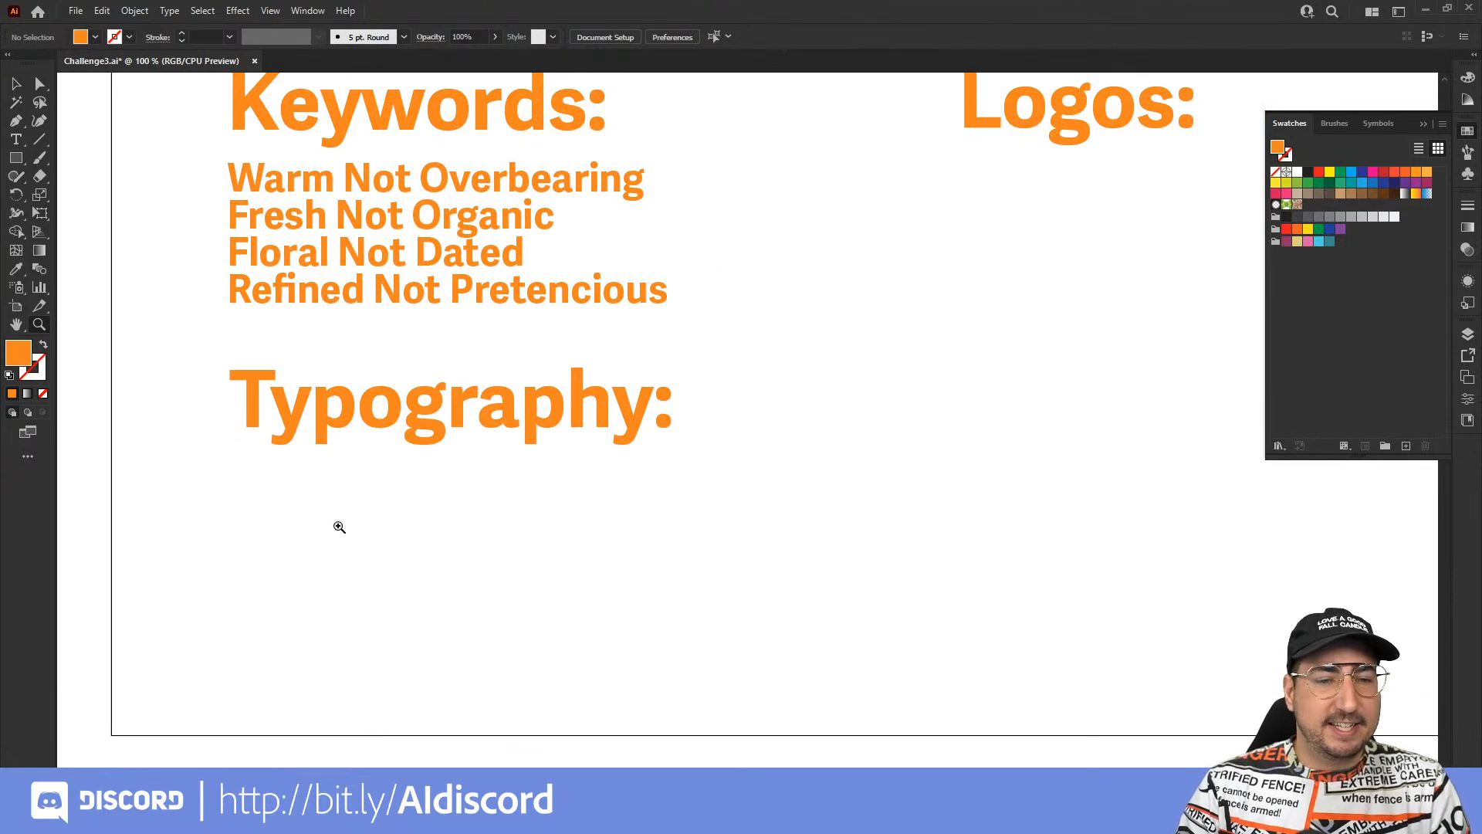
scroll(420, 525, down, 2)
key(t)
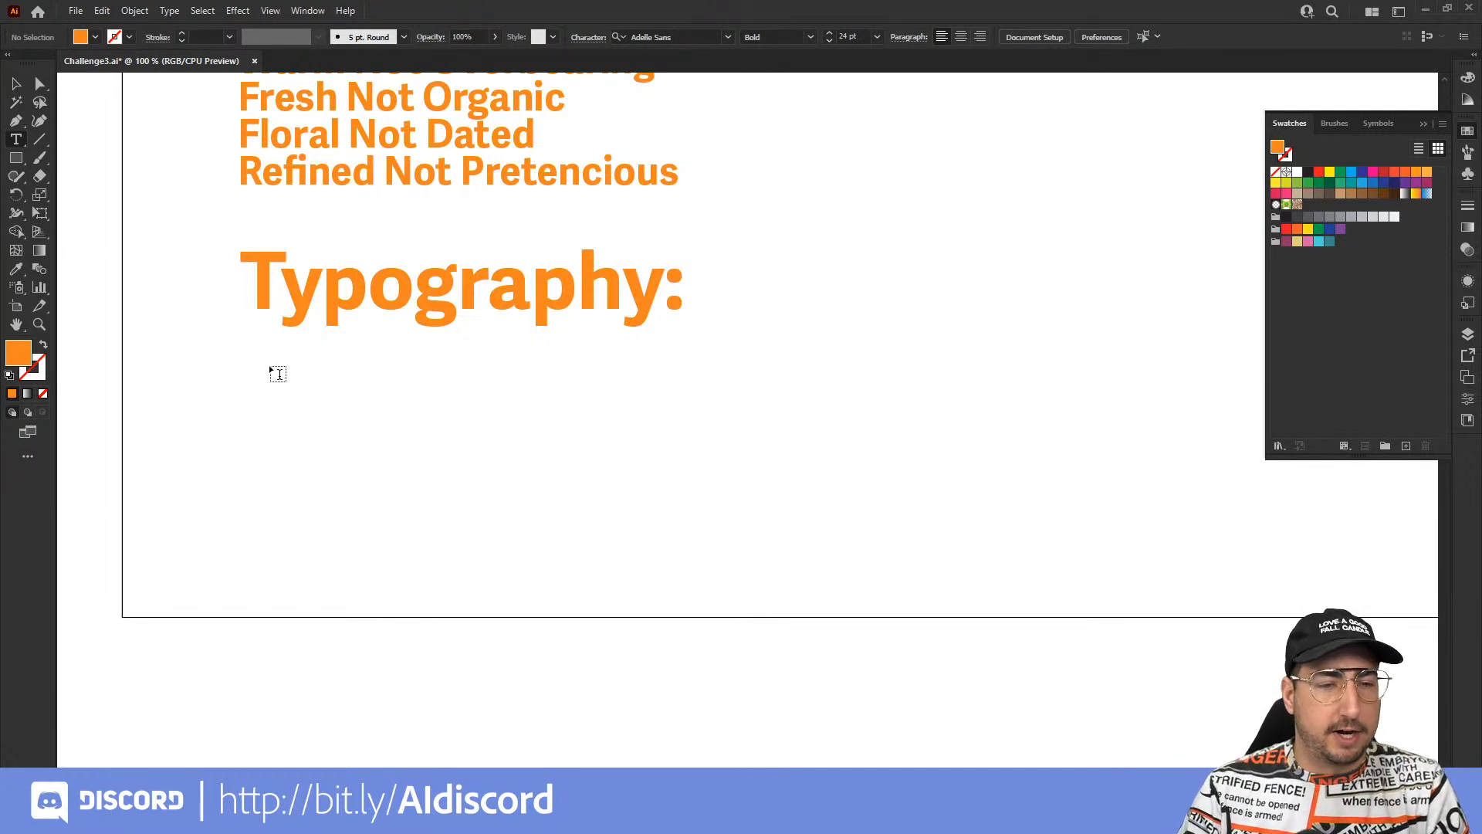
click(277, 407)
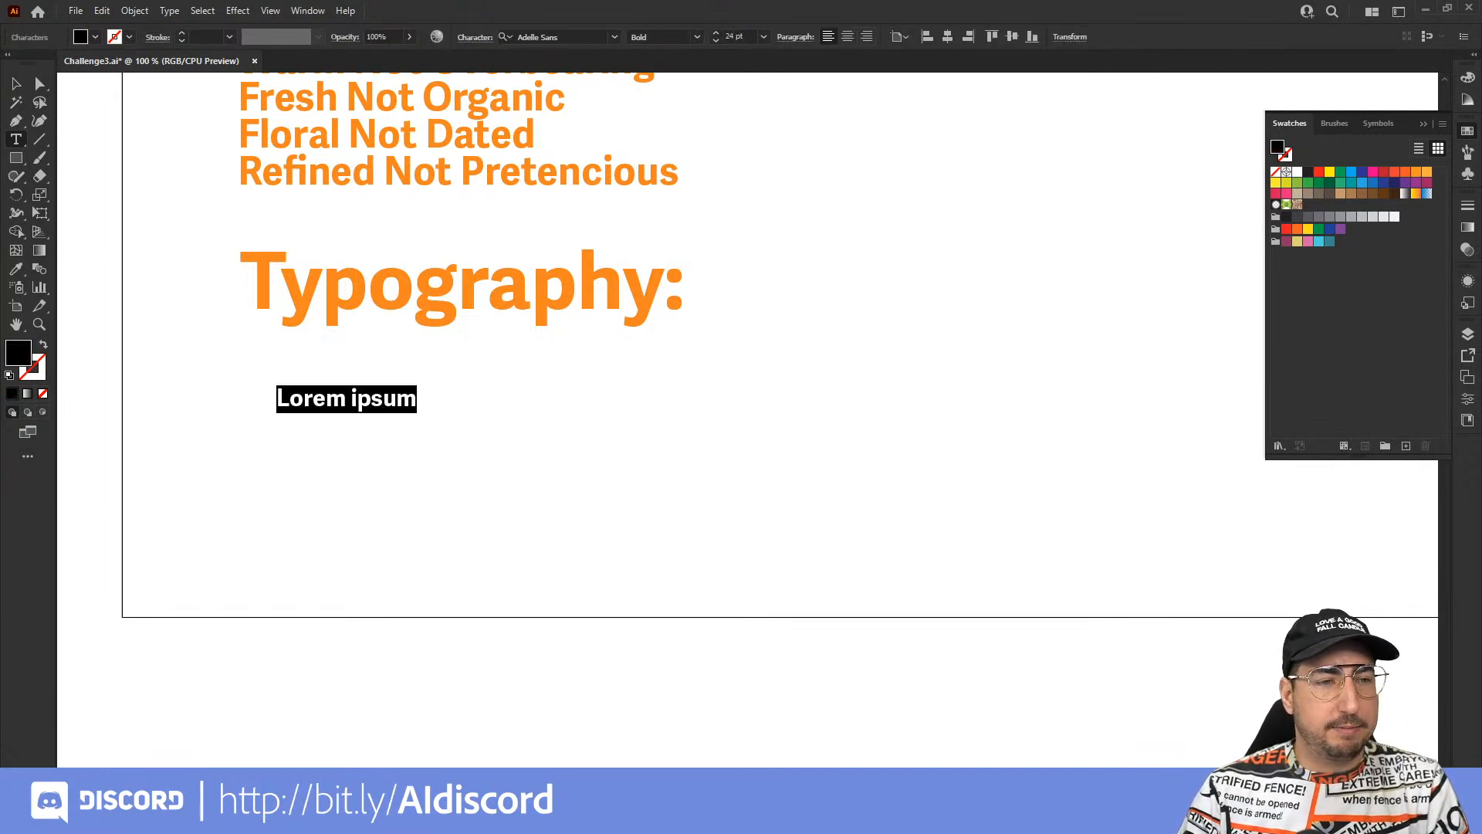
Scale the Lorem ipsum text up to about 77 pt and line it up with the left edge of the Typography heading.
click(17, 84)
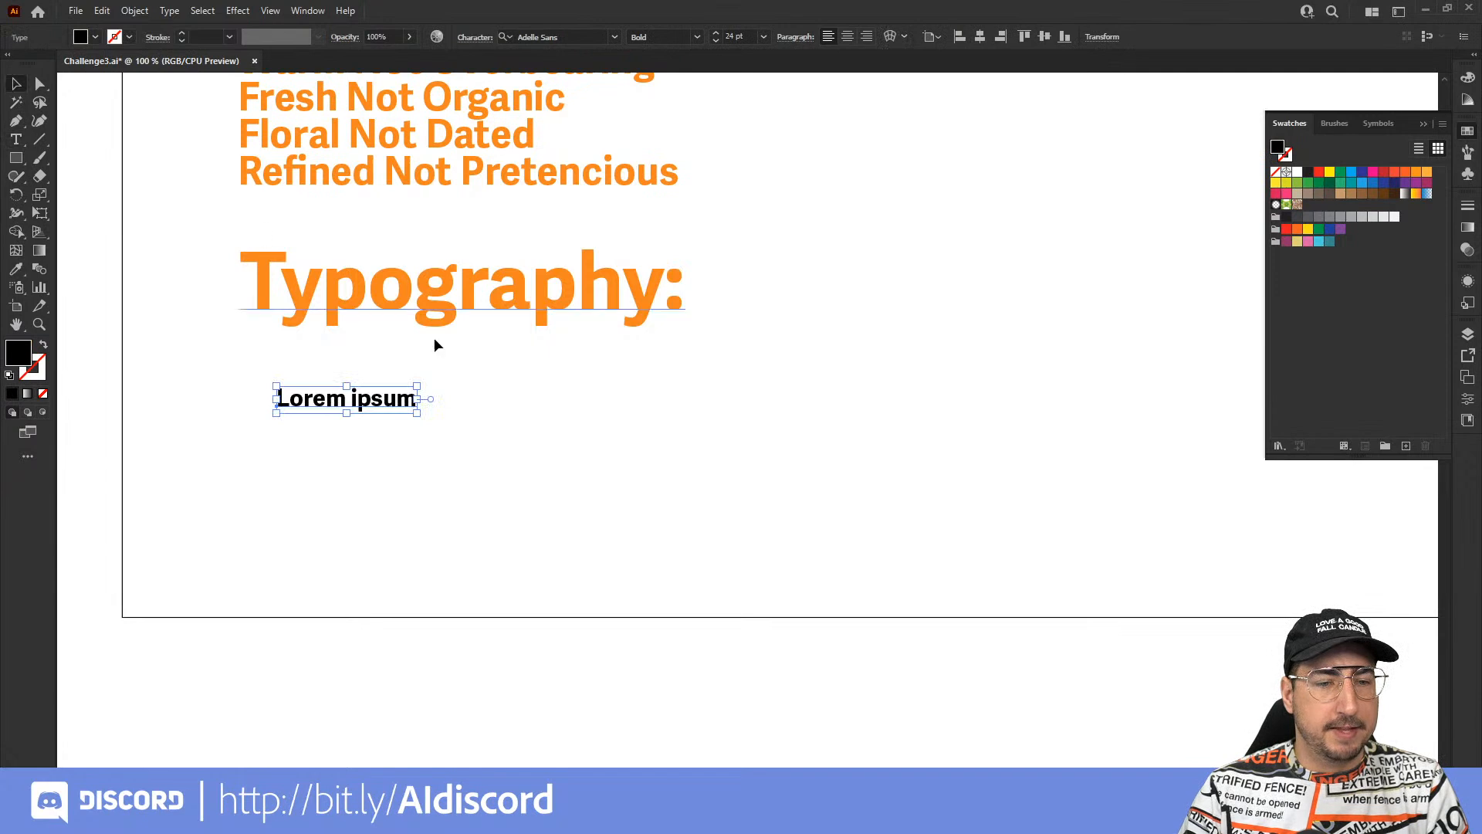
drag(407, 366, 580, 255)
key(v)
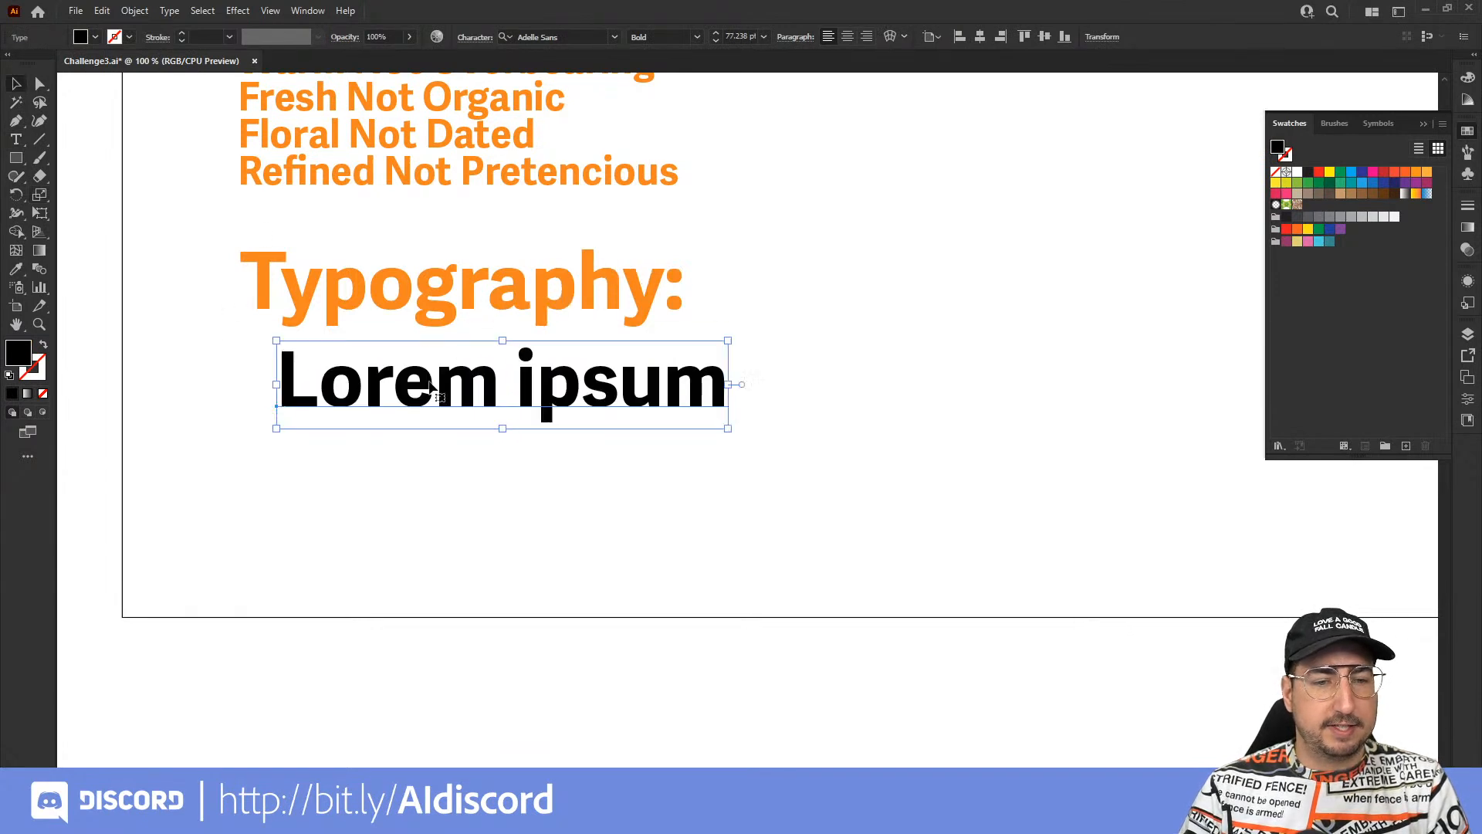
drag(430, 390, 394, 396)
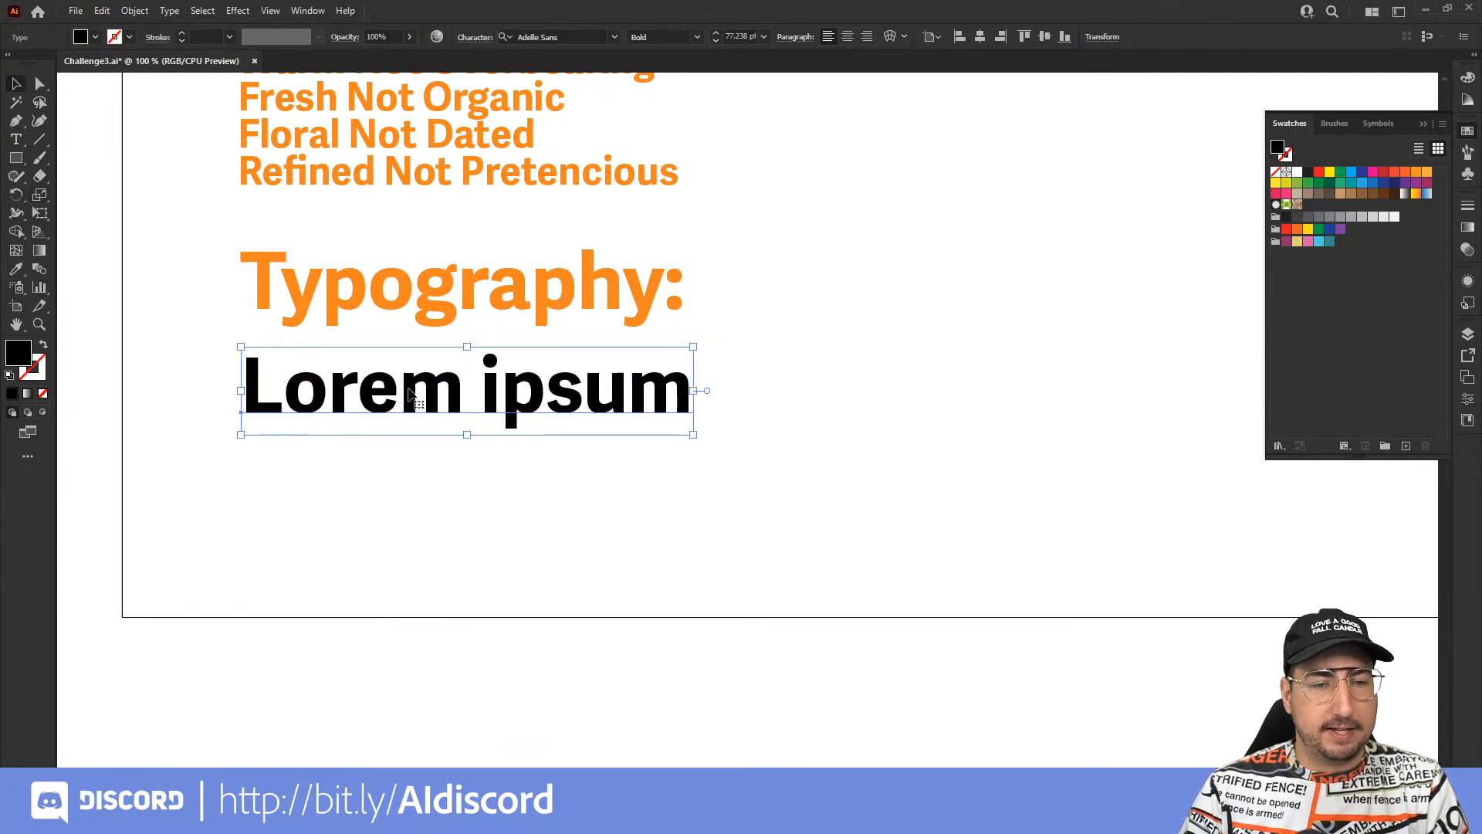
Open the character settings for the selected Lorem ipsum text.
key(ctrl+t)
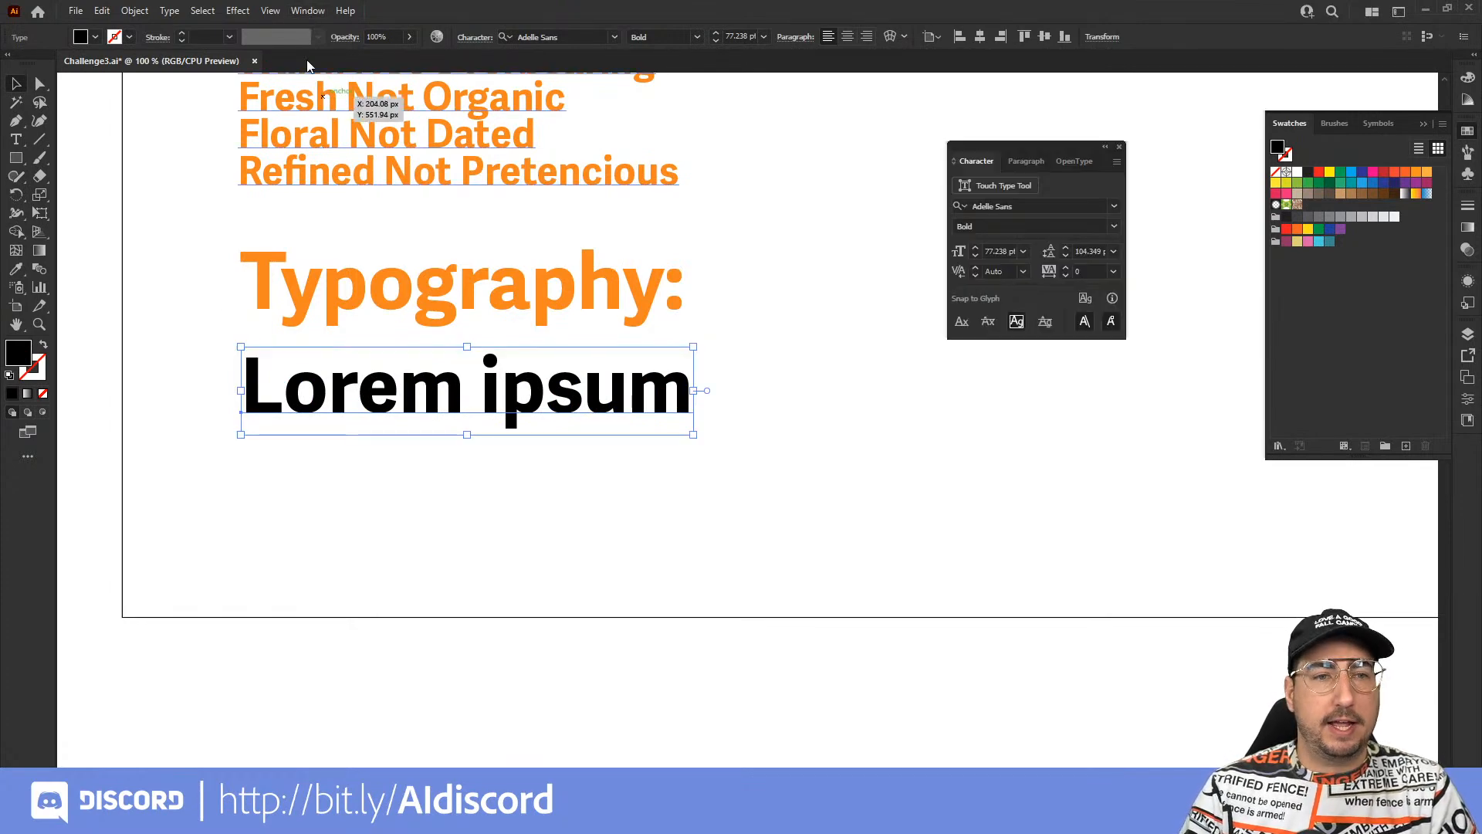
click(303, 11)
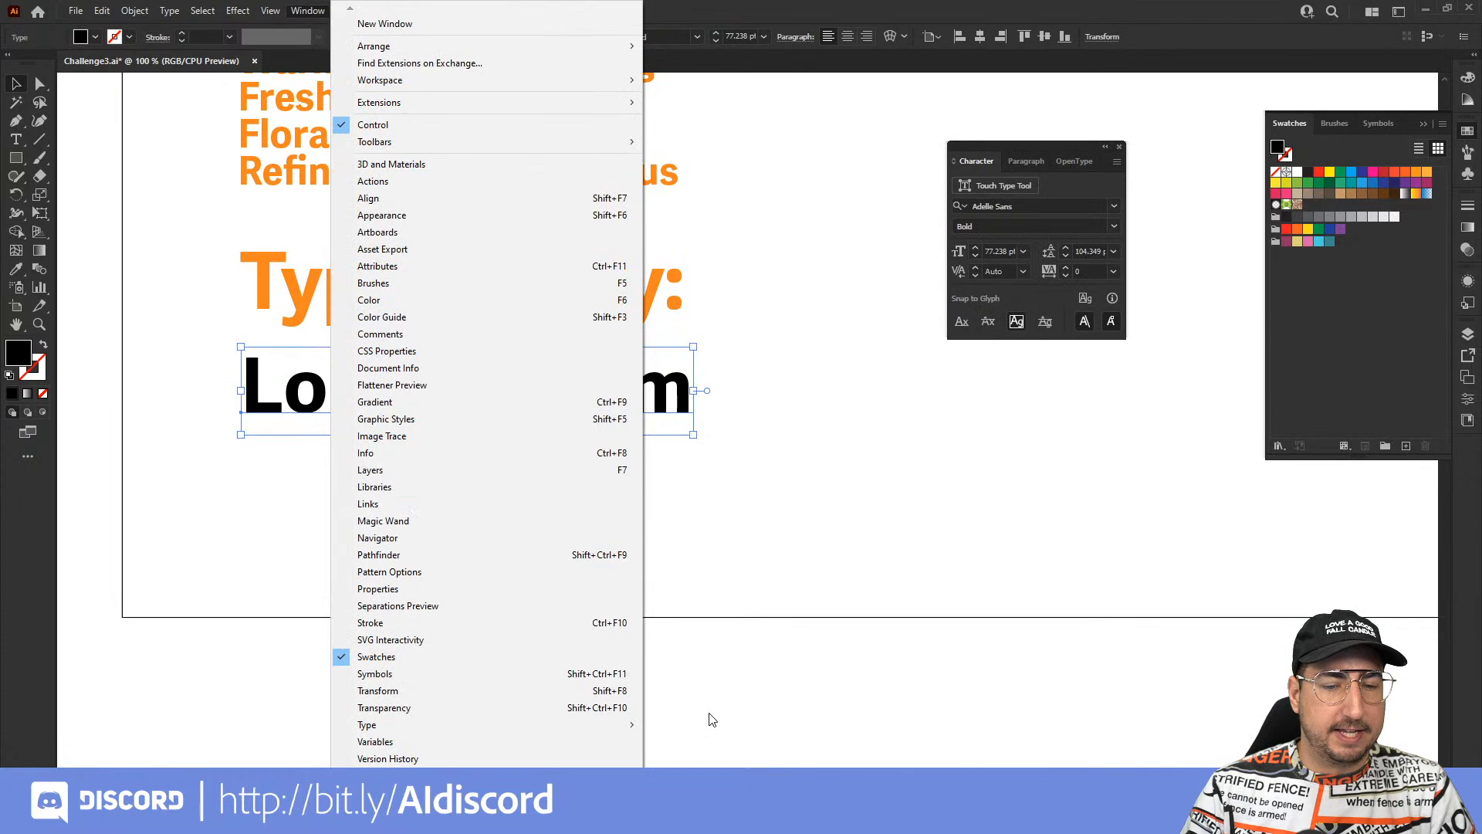
mouse_move(622, 725)
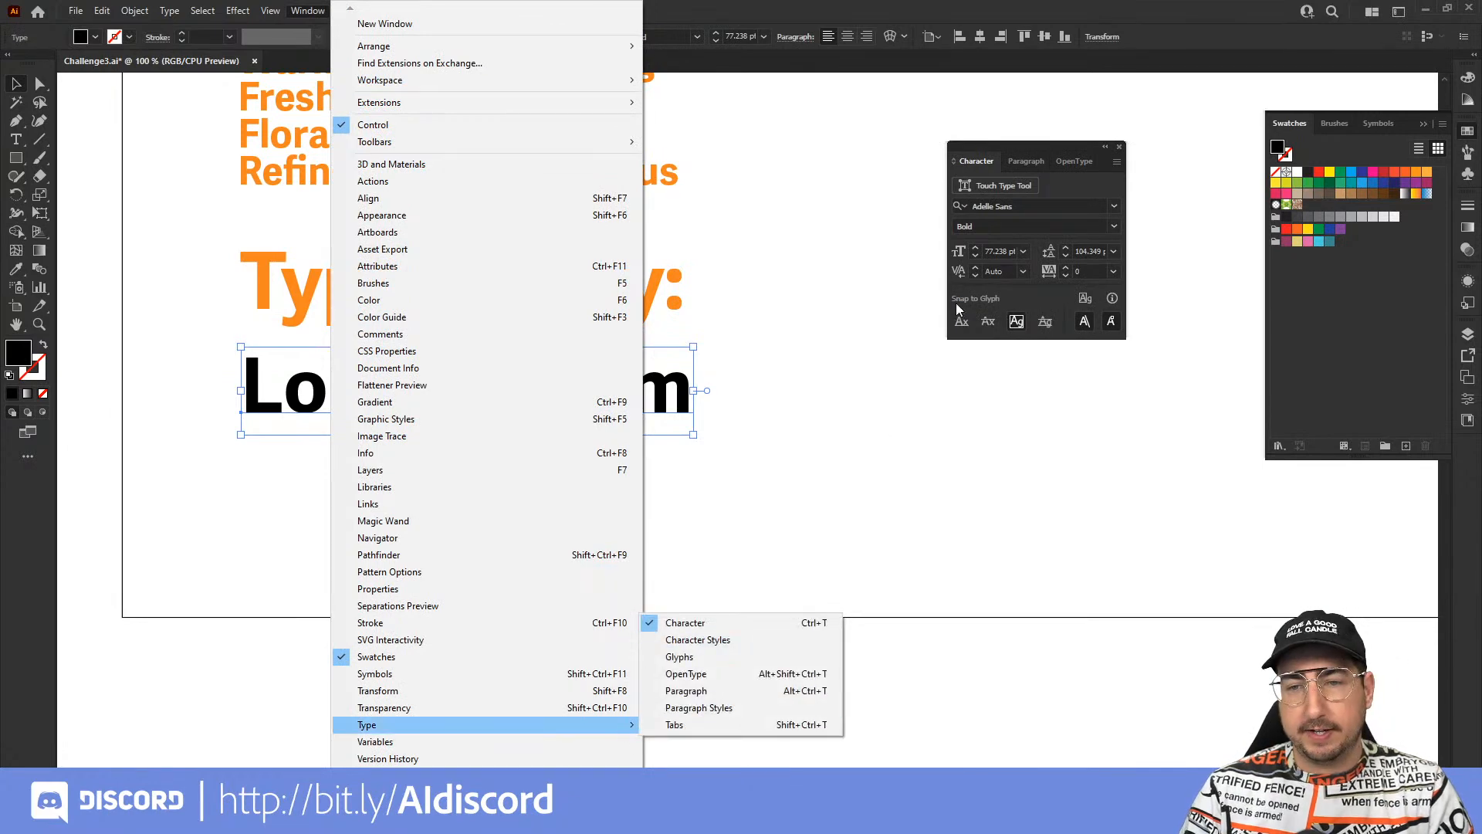
click(1046, 190)
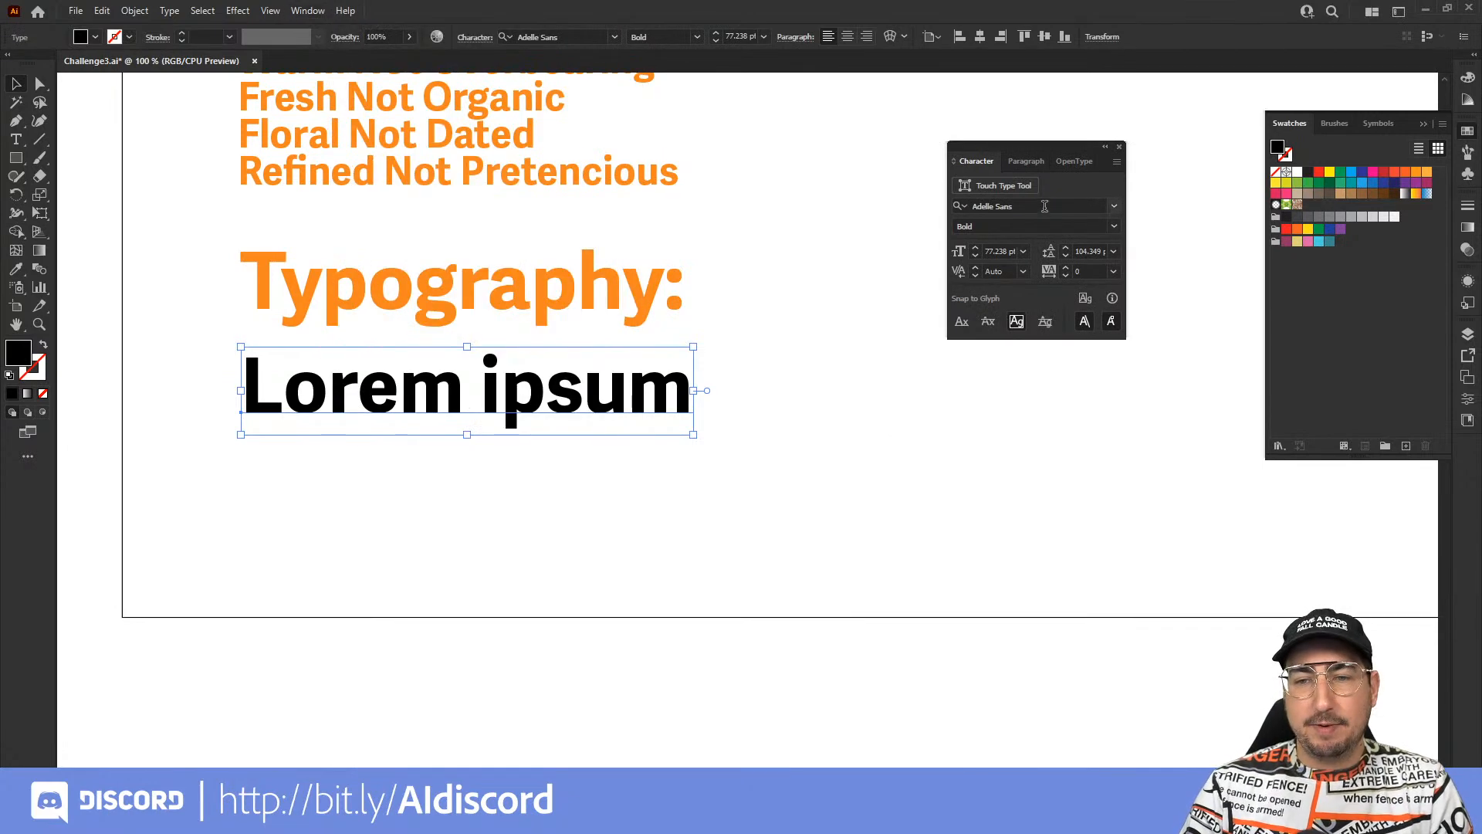
Browse the additional Adobe Fonts for the Lorem ipsum text and filter them by the Serif classification.
click(1114, 206)
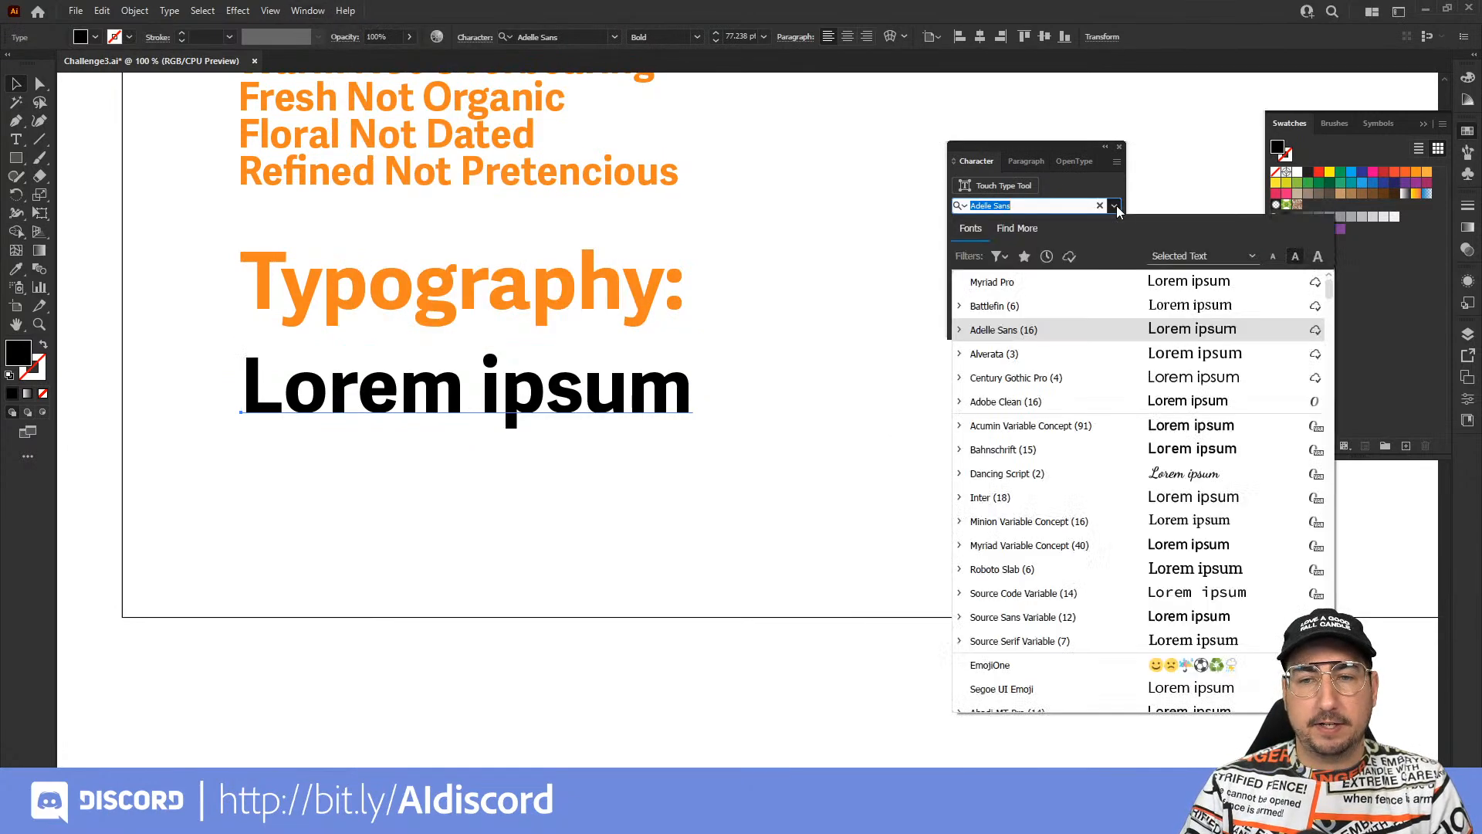
click(1015, 231)
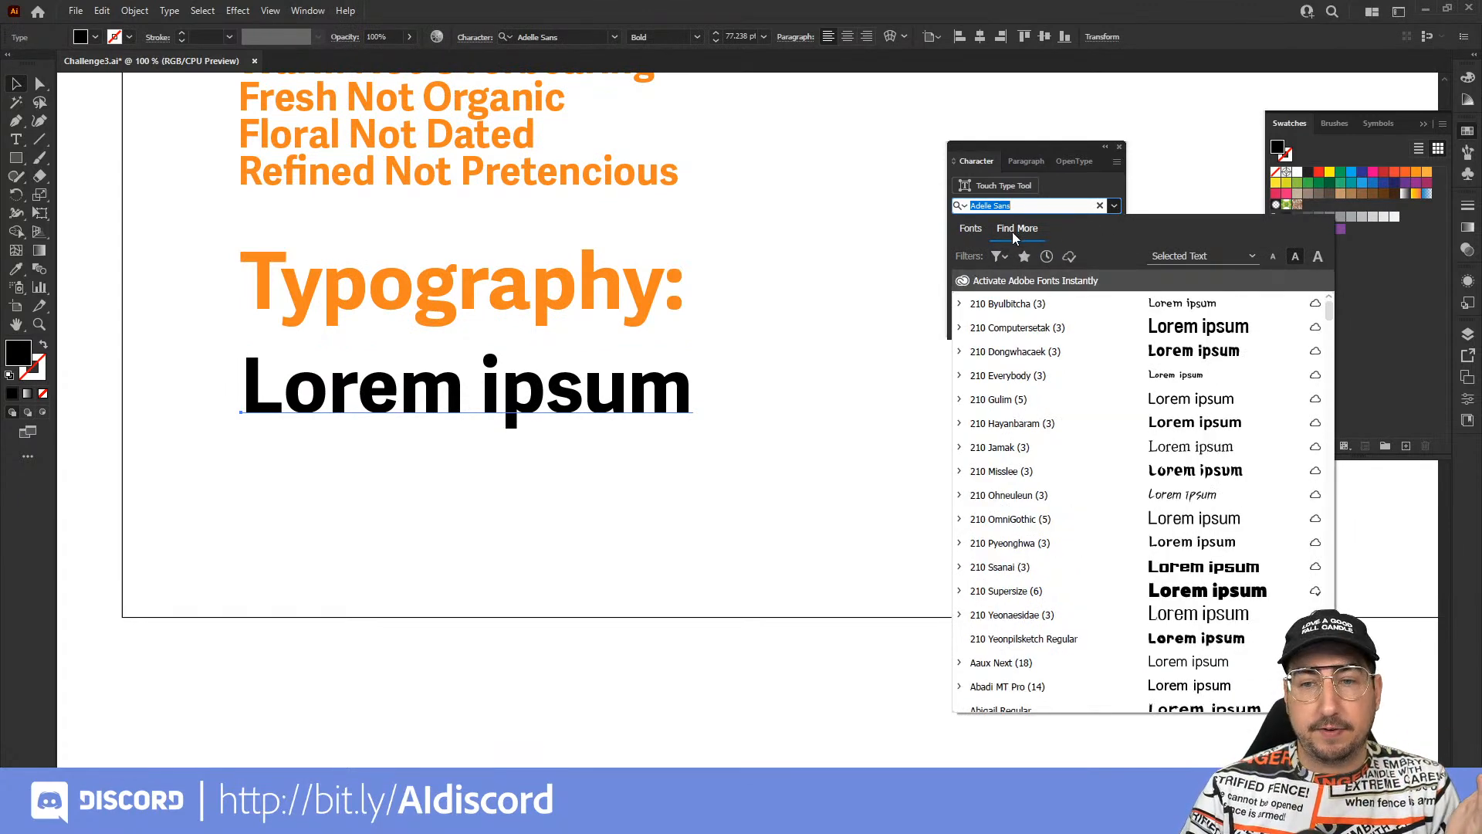
click(1000, 257)
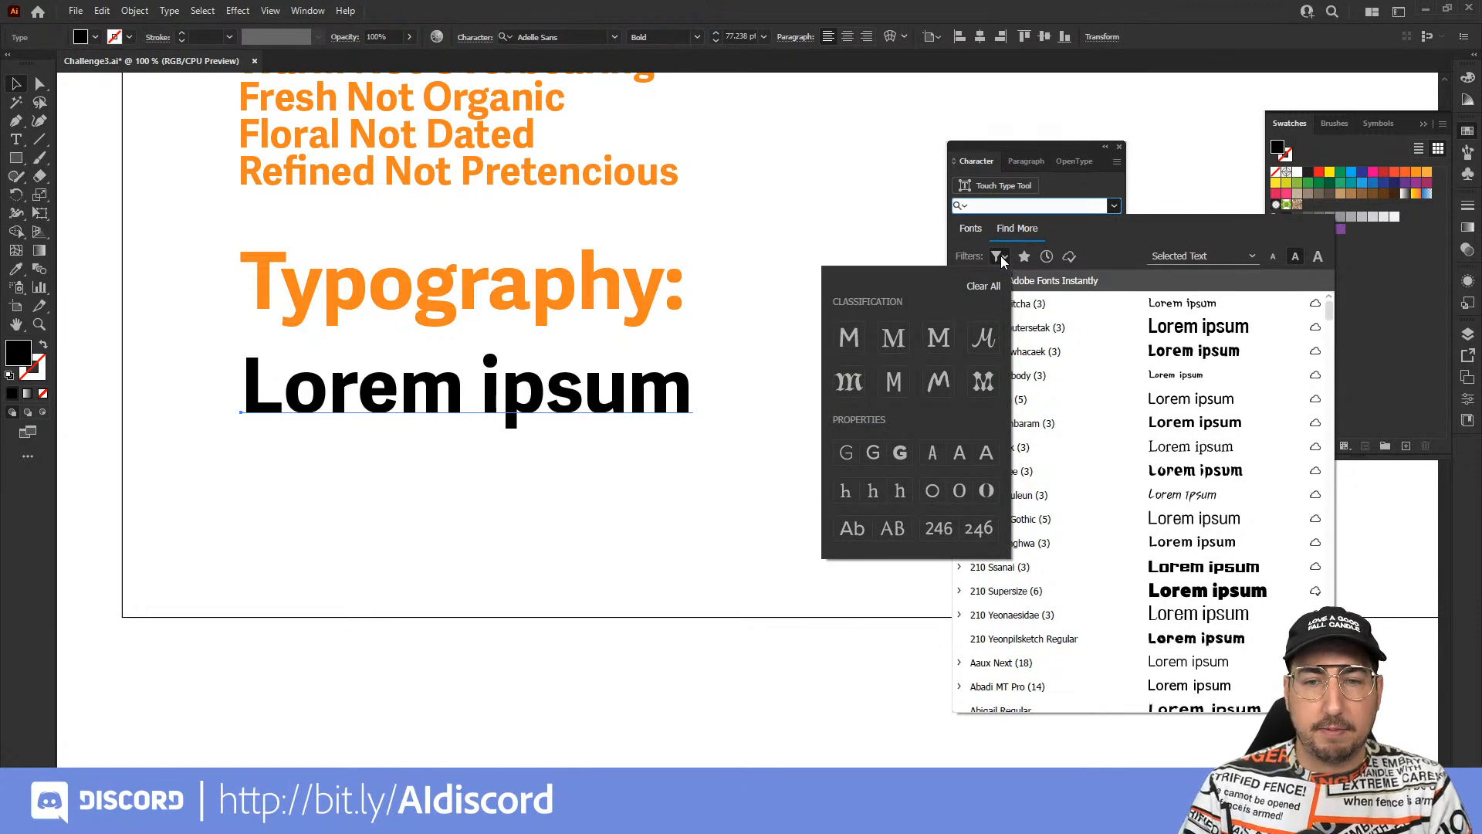
click(894, 338)
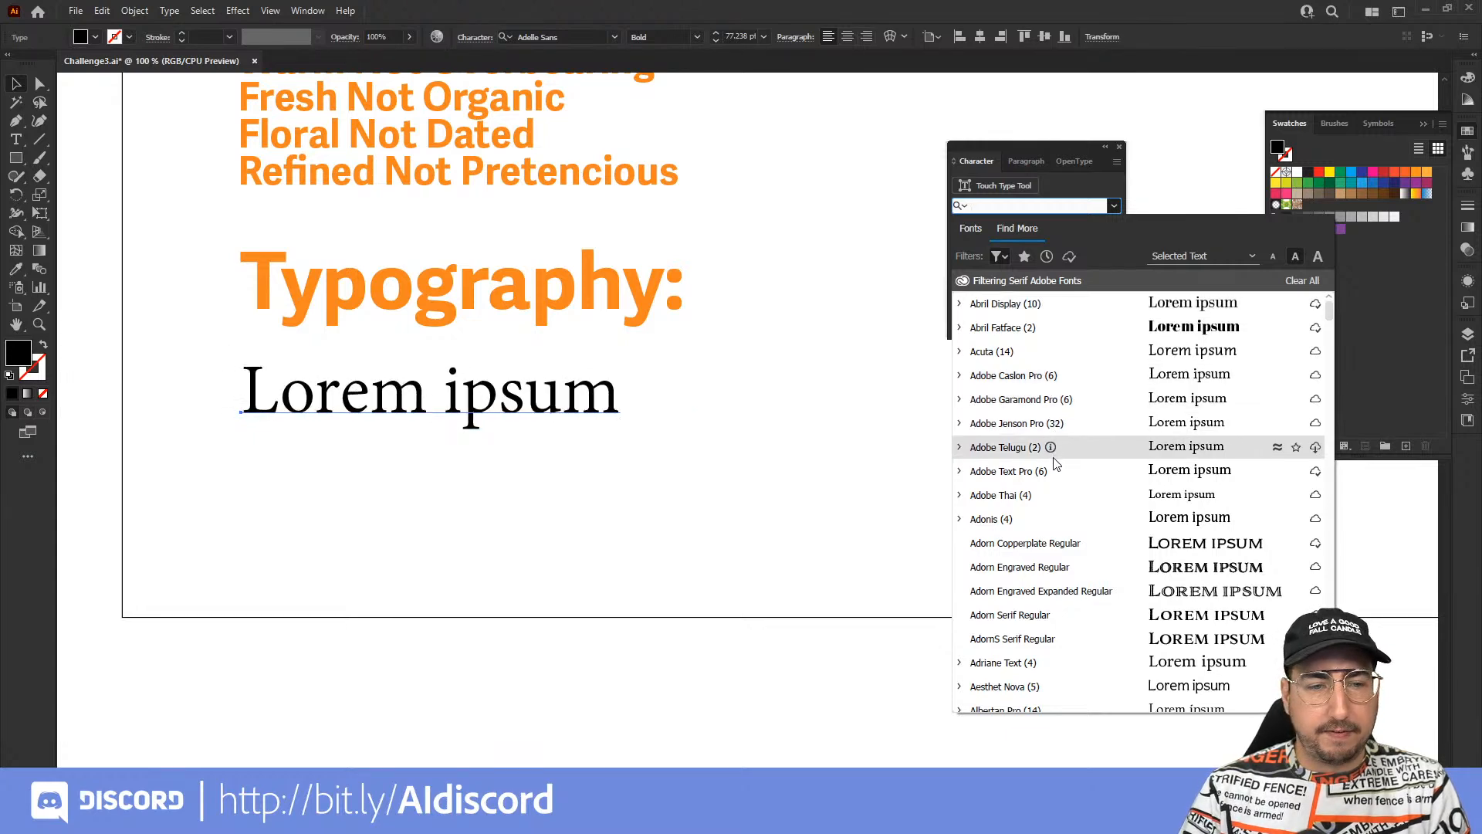
Look through the serif fonts, search for mrs, and apply Mrs Eaves Roman Petite Caps to the Lorem ipsum text.
scroll(1052, 494, down, 4)
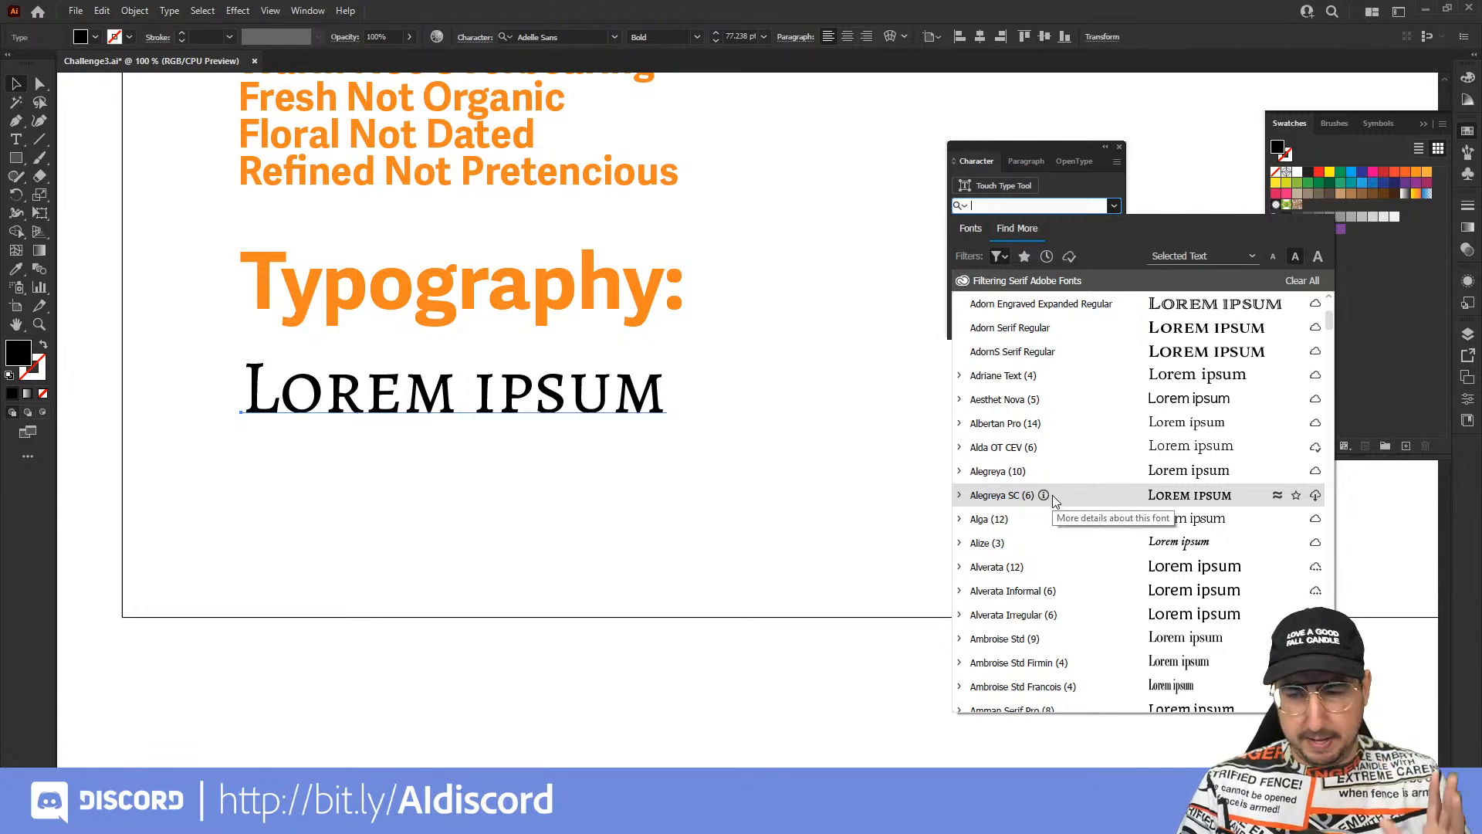
scroll(1053, 494, down, 10)
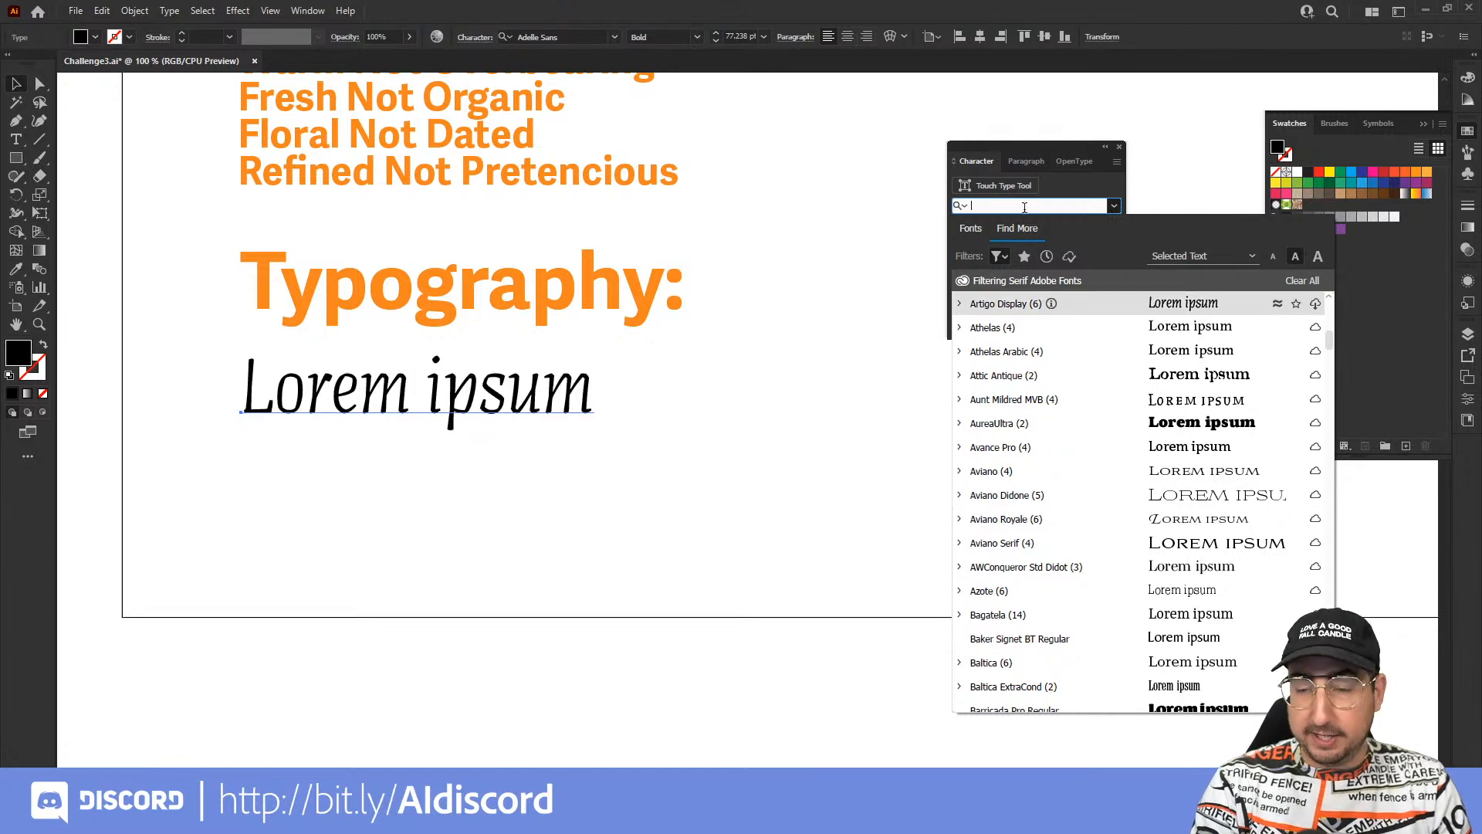
text(mrs)
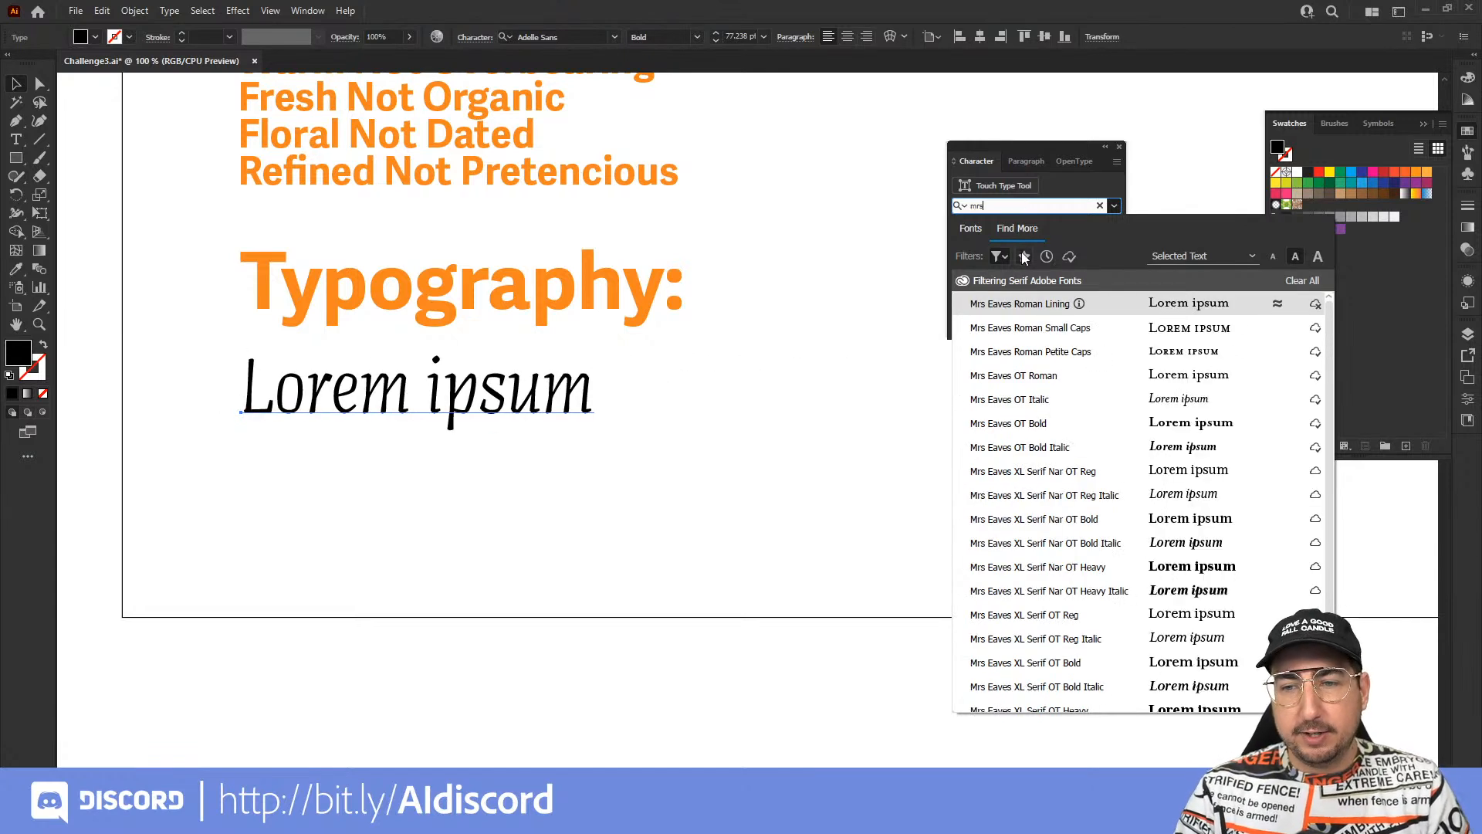
click(1024, 357)
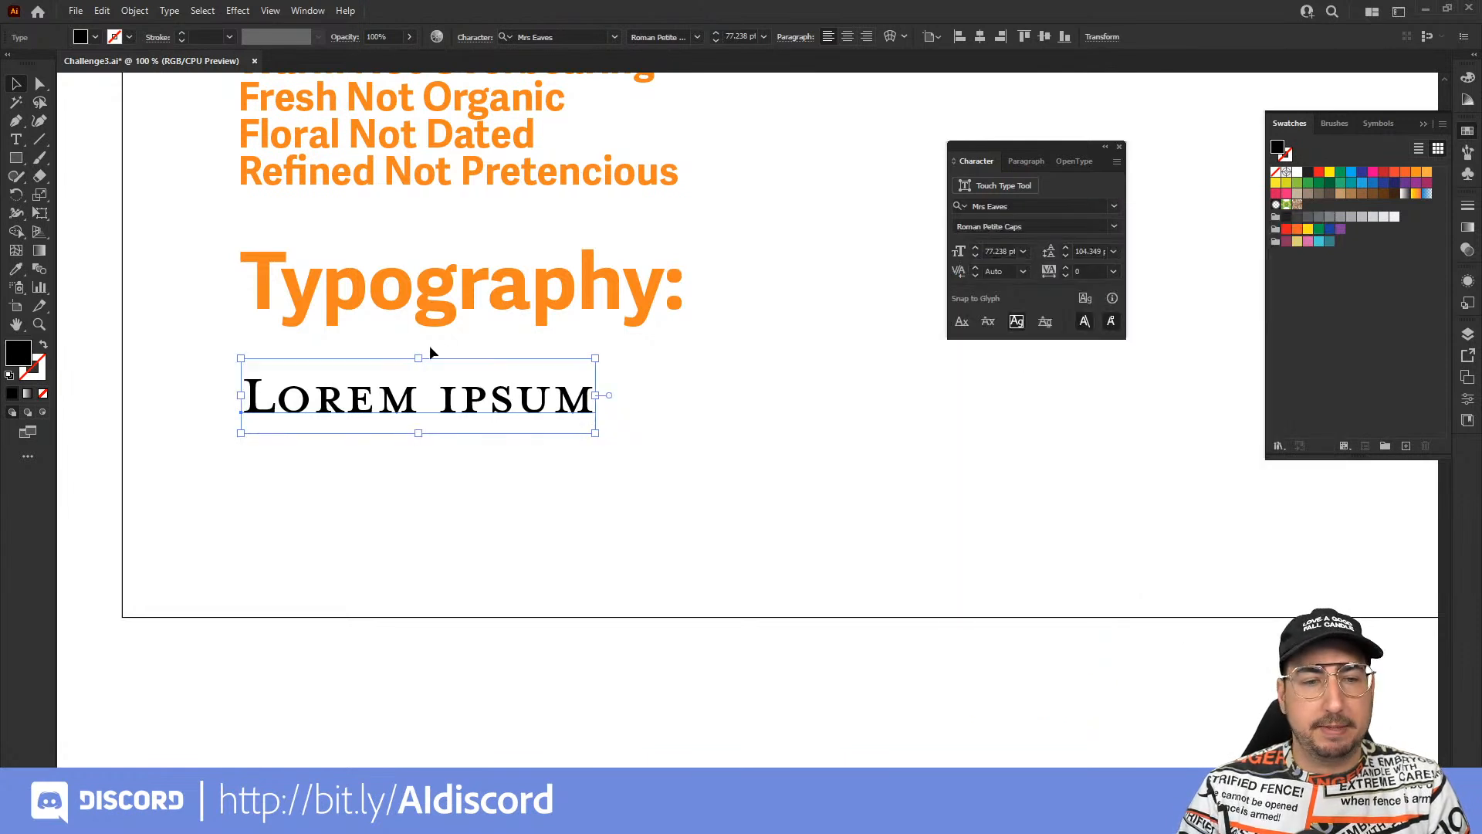
Replace the Lorem ipsum text under the Typography heading with HEADLINE - MRS. EAVES.
click(309, 457)
double_click(285, 405)
key(ctrl+a)
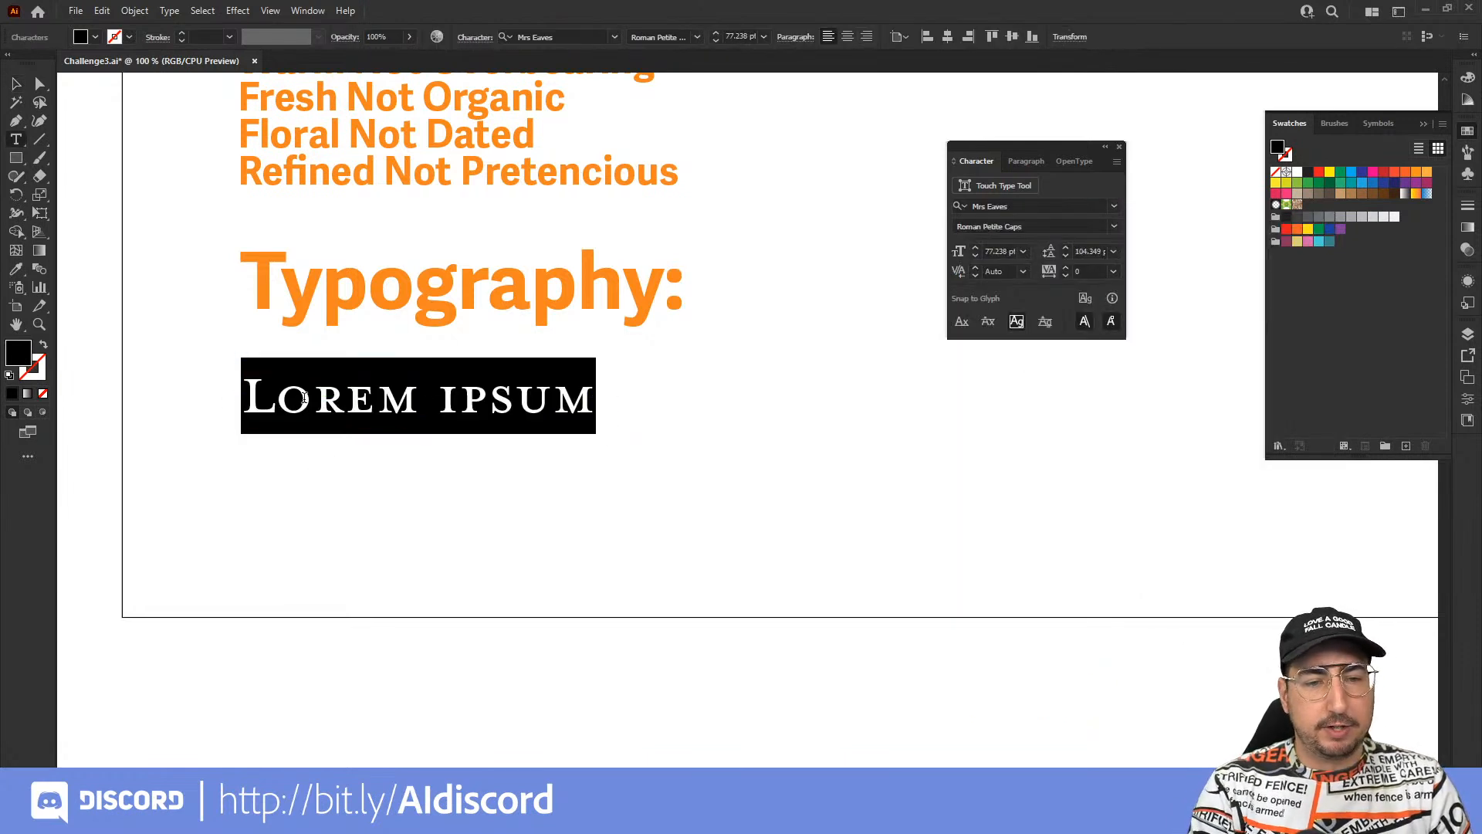
text(Hea)
key(BackSpace)
key(BackSpace)
key(BackSpace)
text(HE)
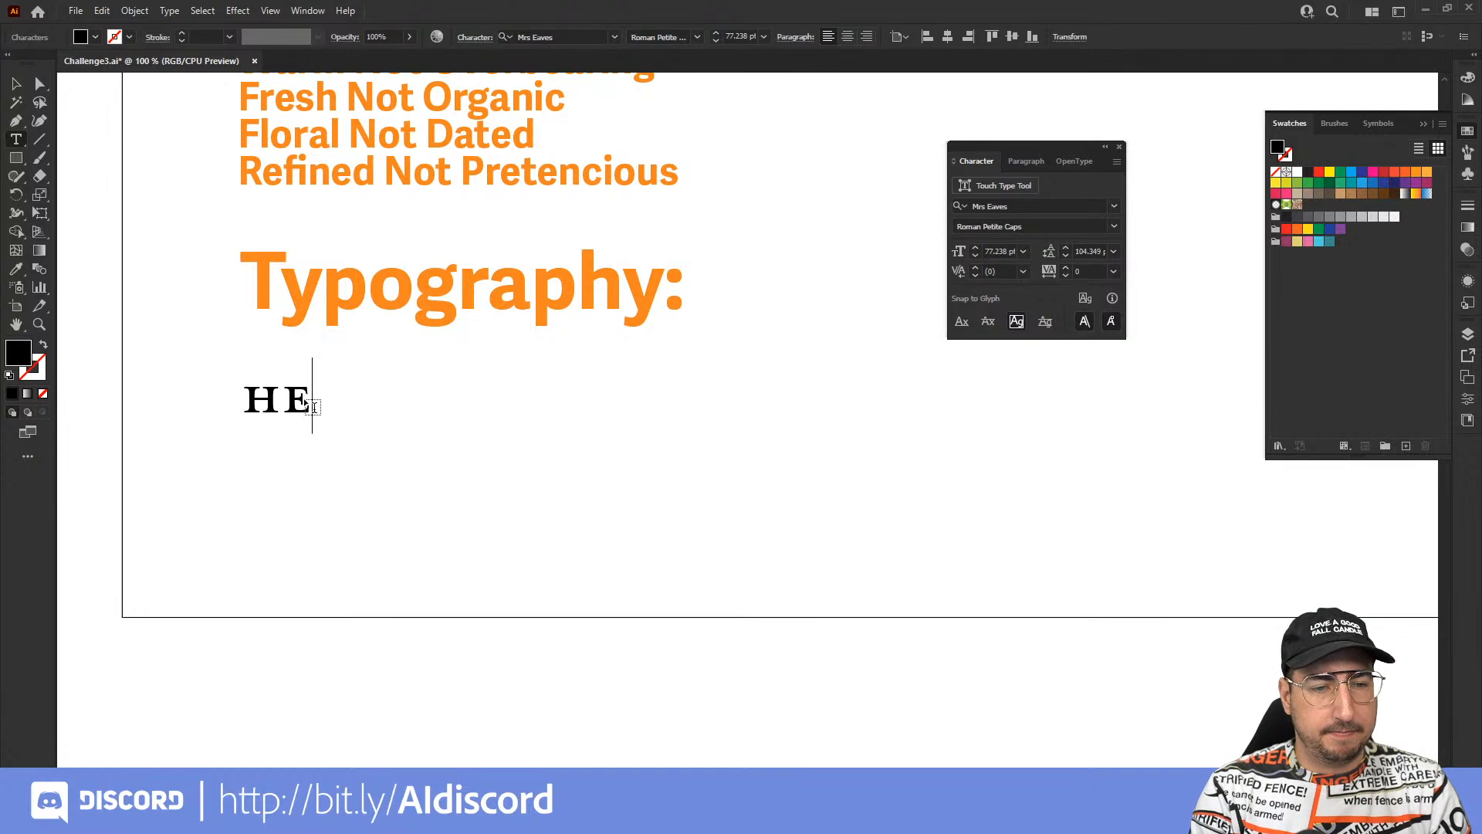
text(ADLINE -)
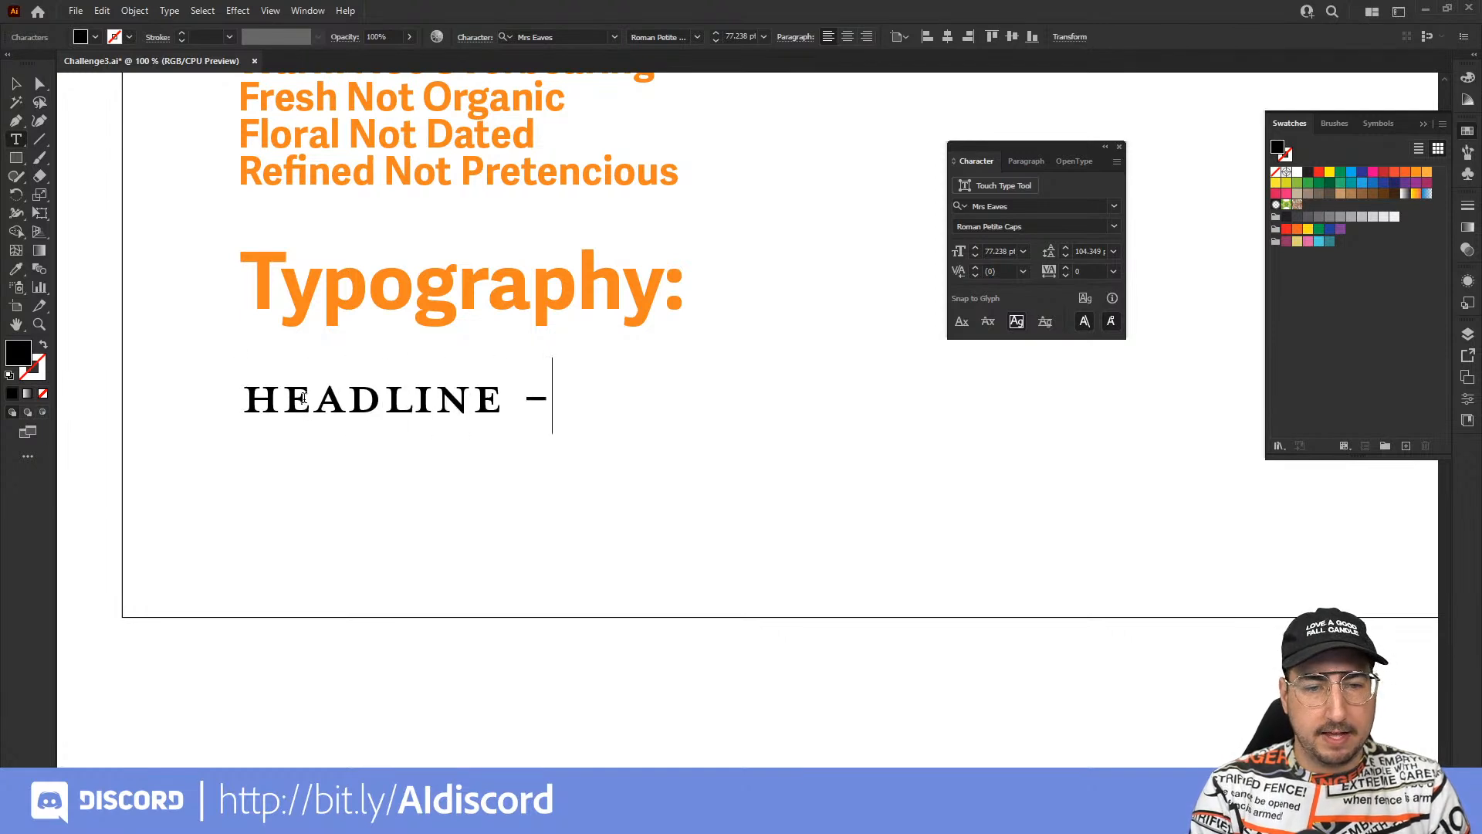
text( M)
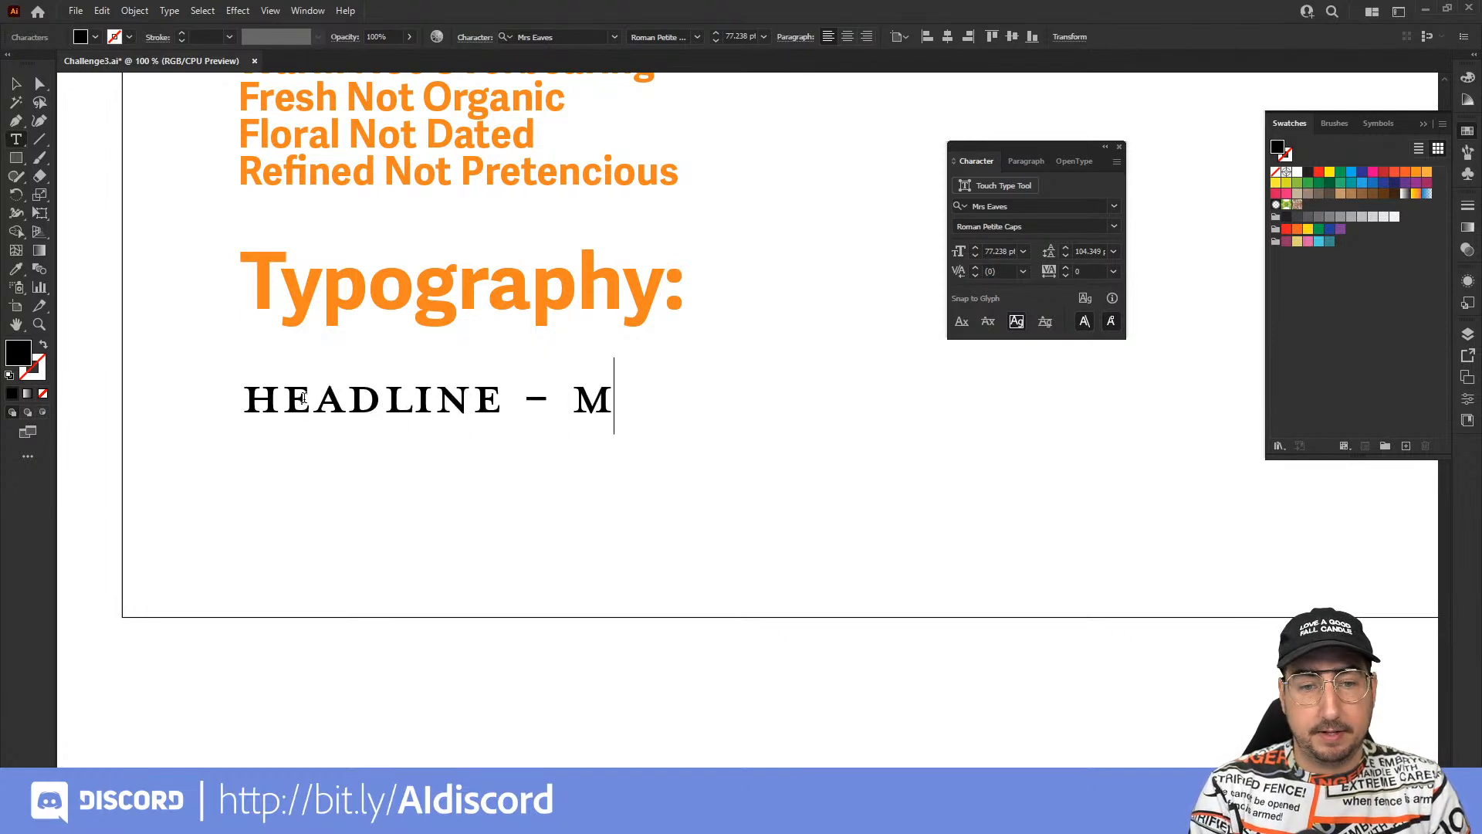
text(RS. EAVES)
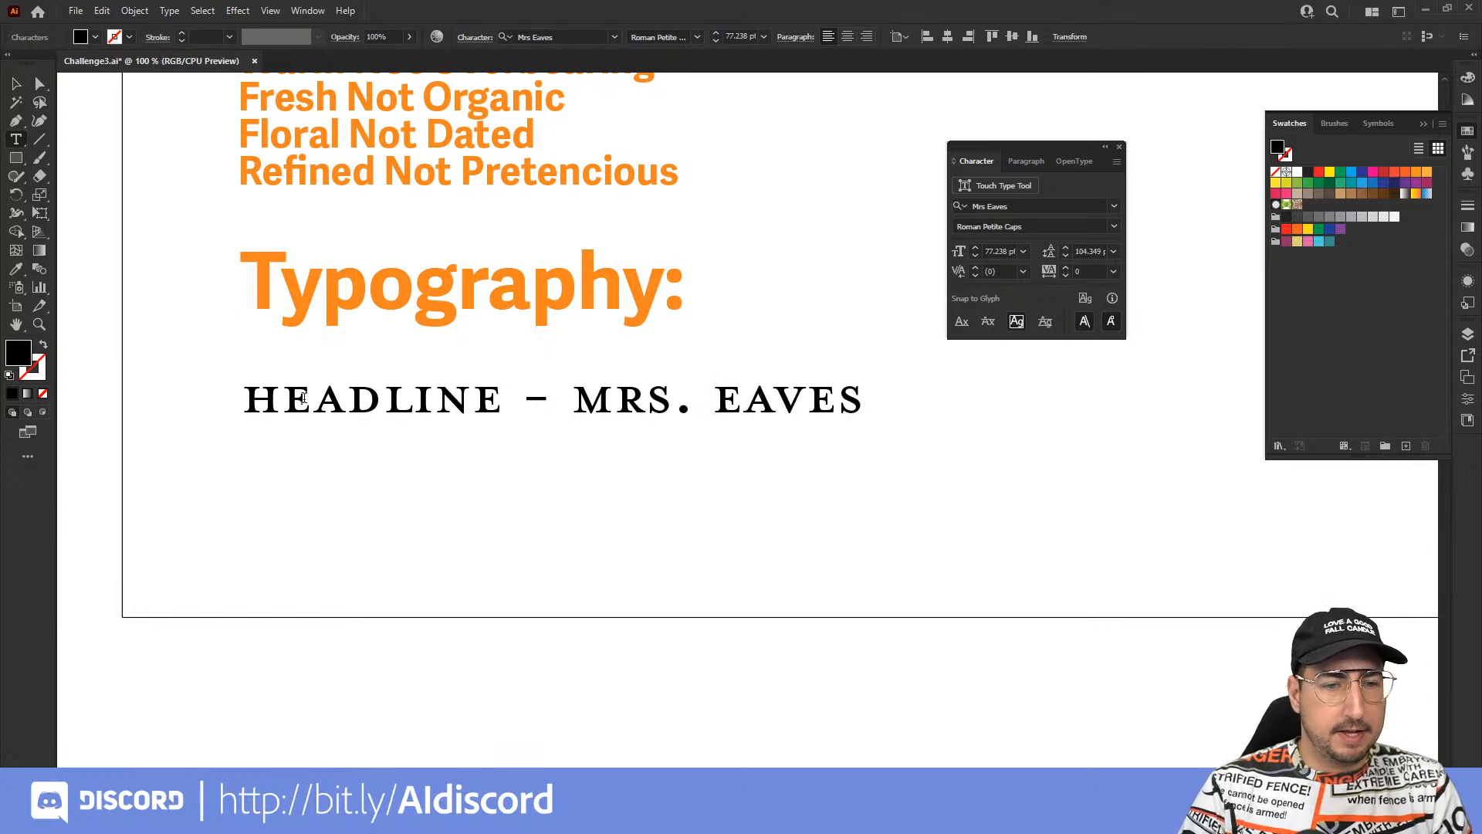
key(Escape)
Scale the headline sample up to about 117 pt and place a duplicate of it directly below.
drag(868, 359, 779, 235)
drag(600, 382, 605, 424)
click(572, 437)
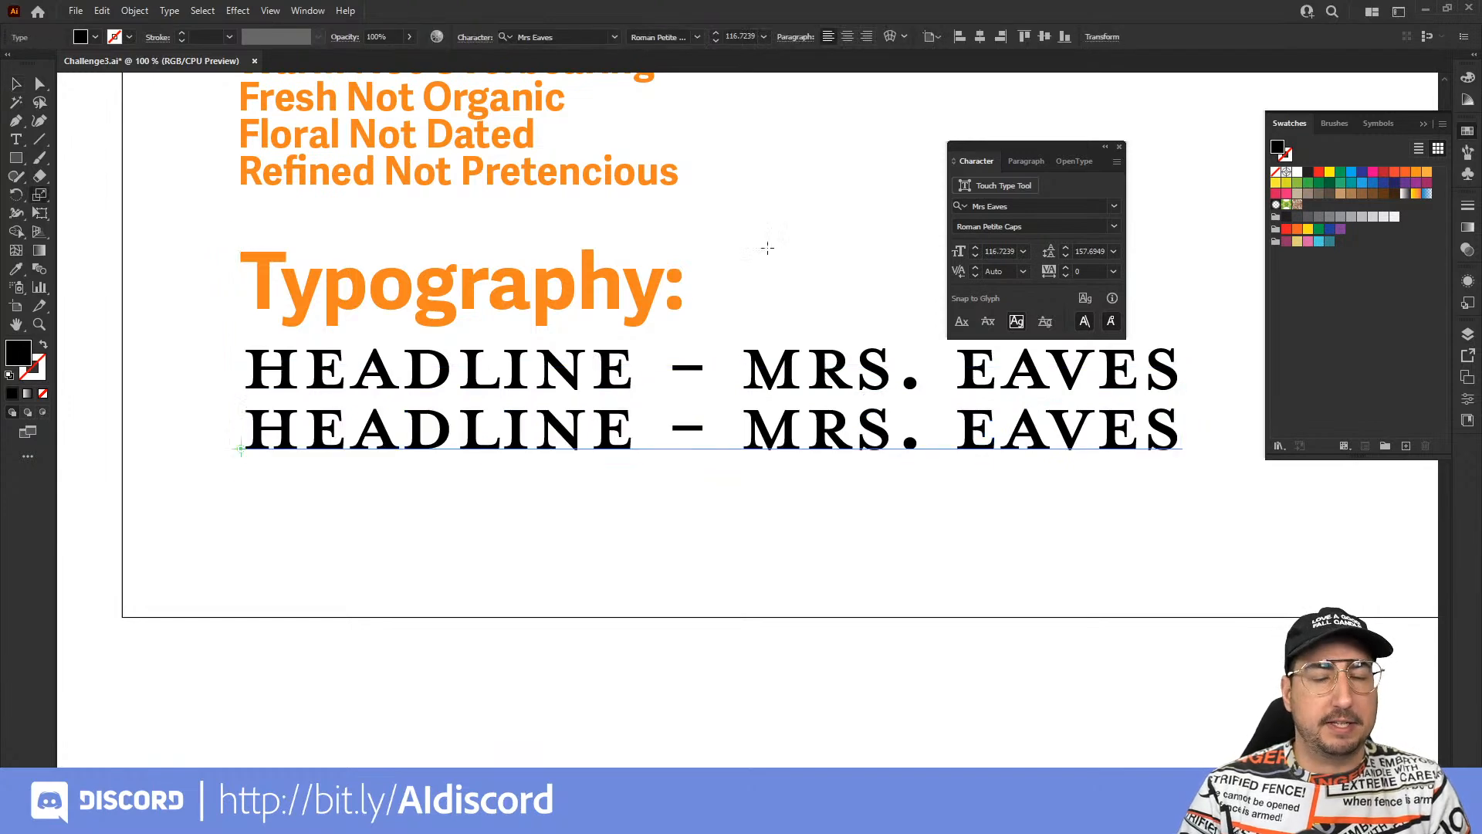
Scale the duplicated headline line down to about 82 pt and move it up close beneath the original.
shift+drag(766, 247, 689, 301)
key(v)
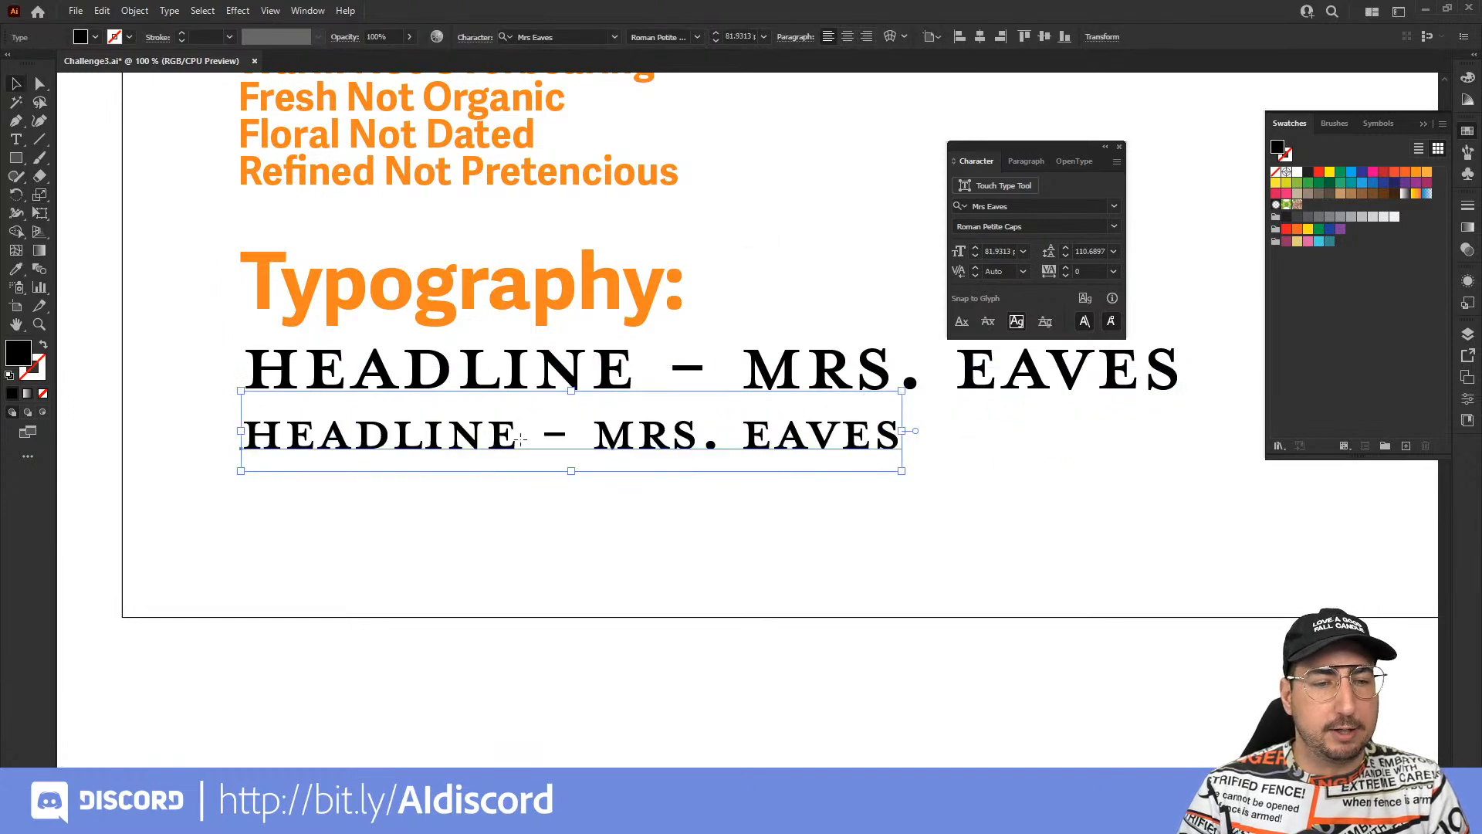
drag(520, 438, 521, 426)
click(586, 478)
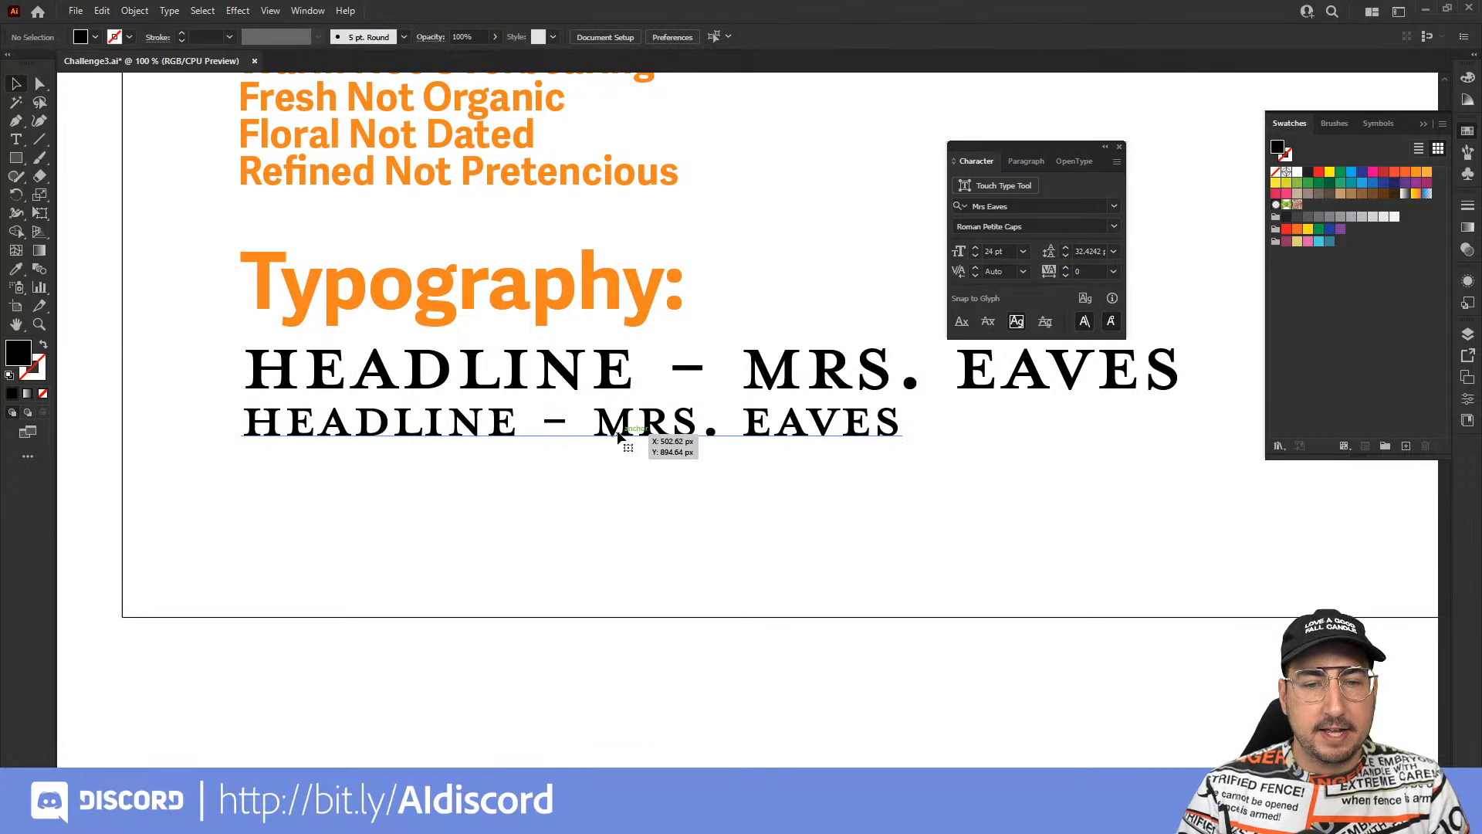
Change the font style of the smaller duplicate line to Mrs Eaves Roman Lining.
click(618, 437)
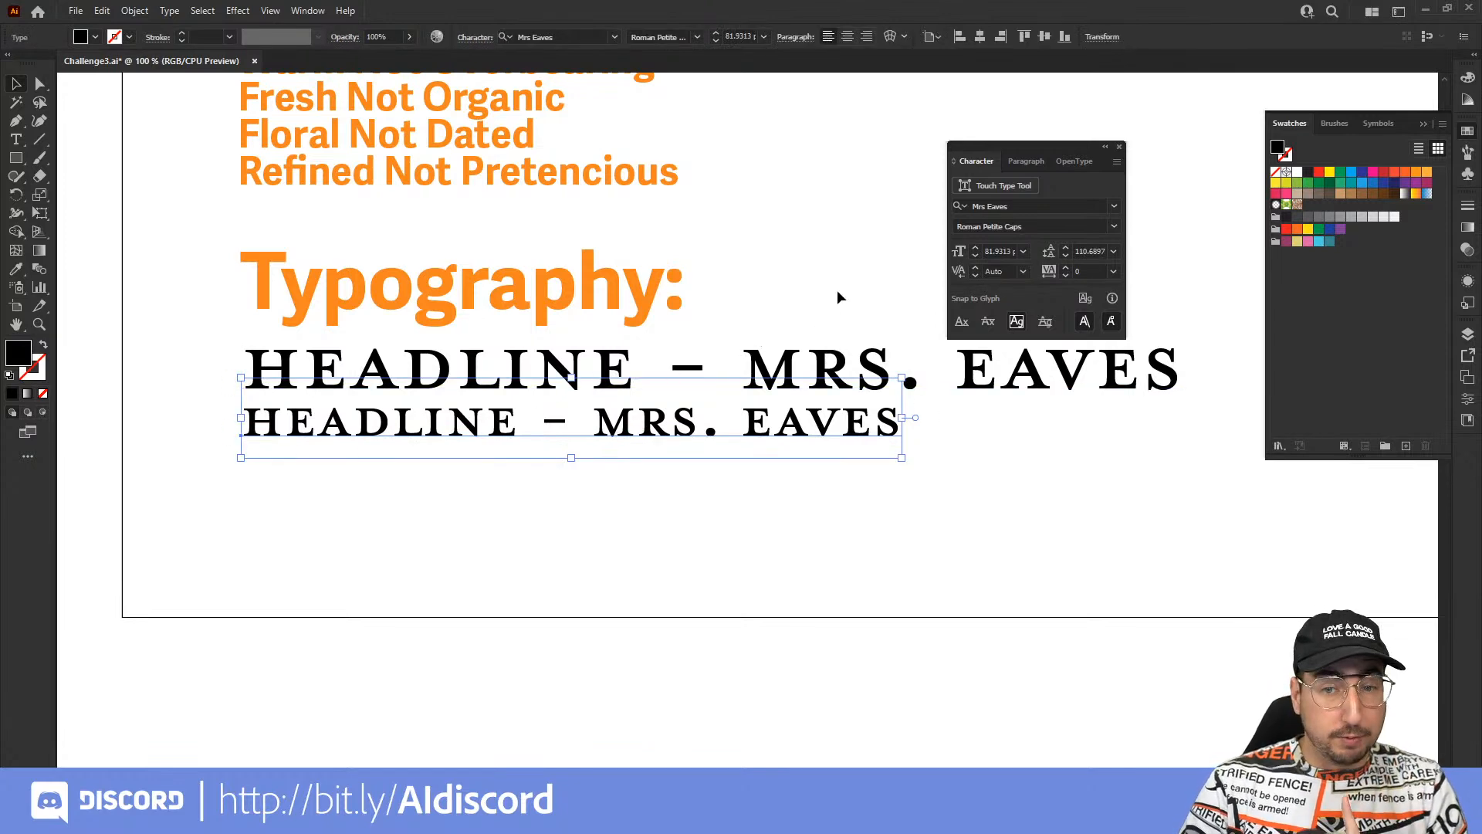
click(1113, 225)
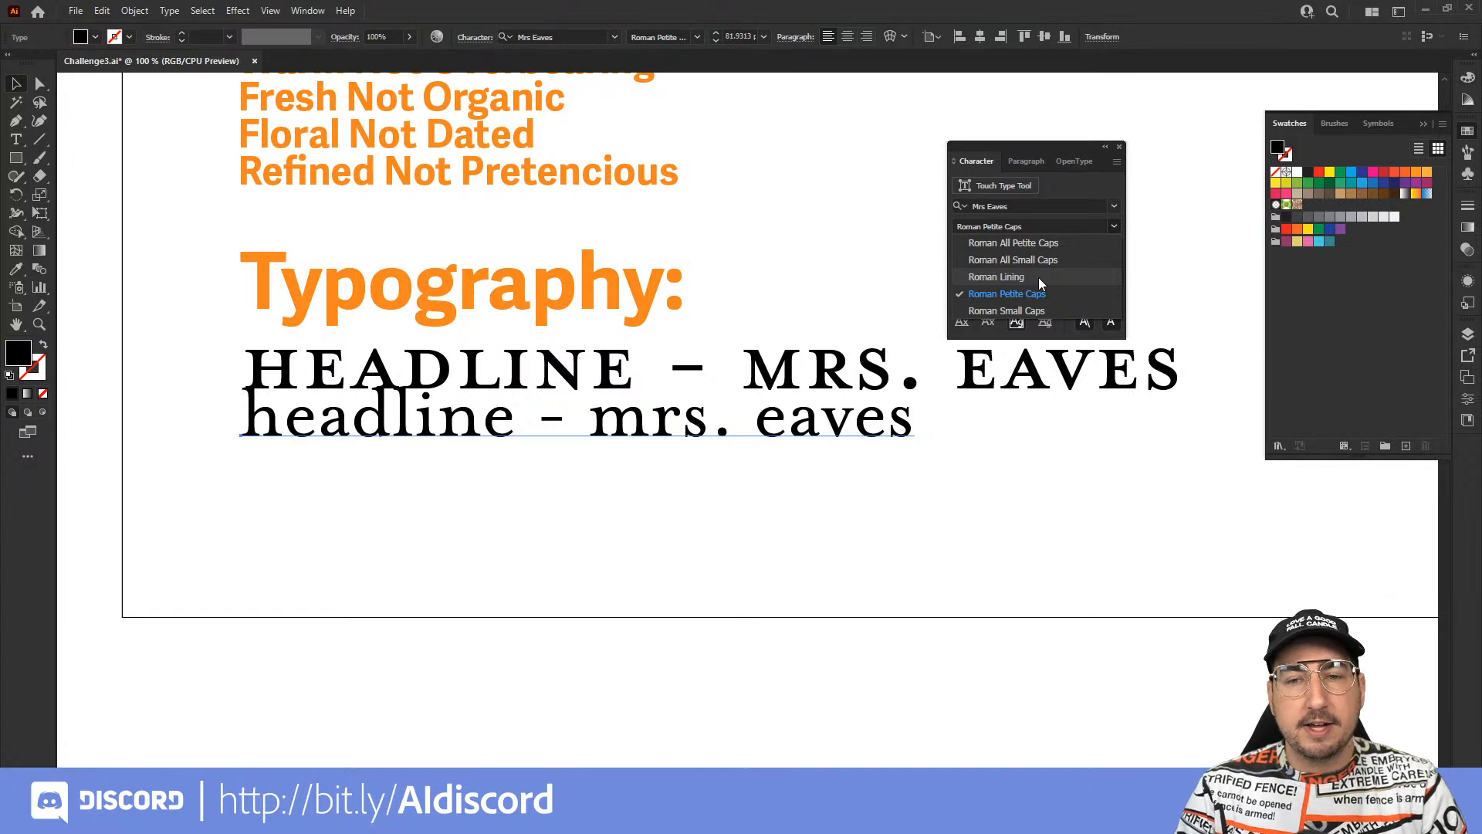
click(1039, 277)
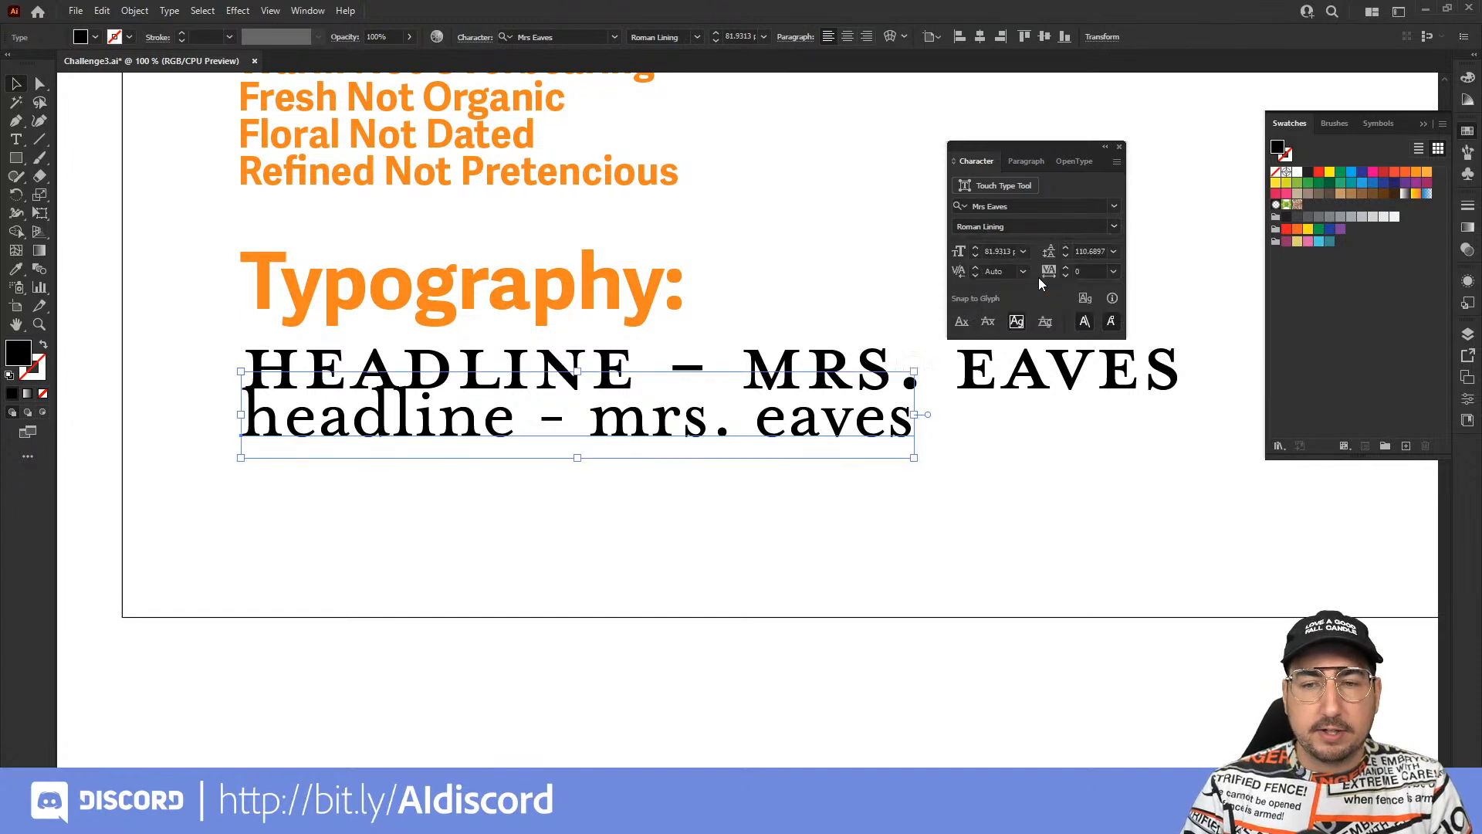
Replace the duplicate line's text with Subhead - Mrs. Eaves Roman Lining.
click(397, 432)
double_click(398, 433)
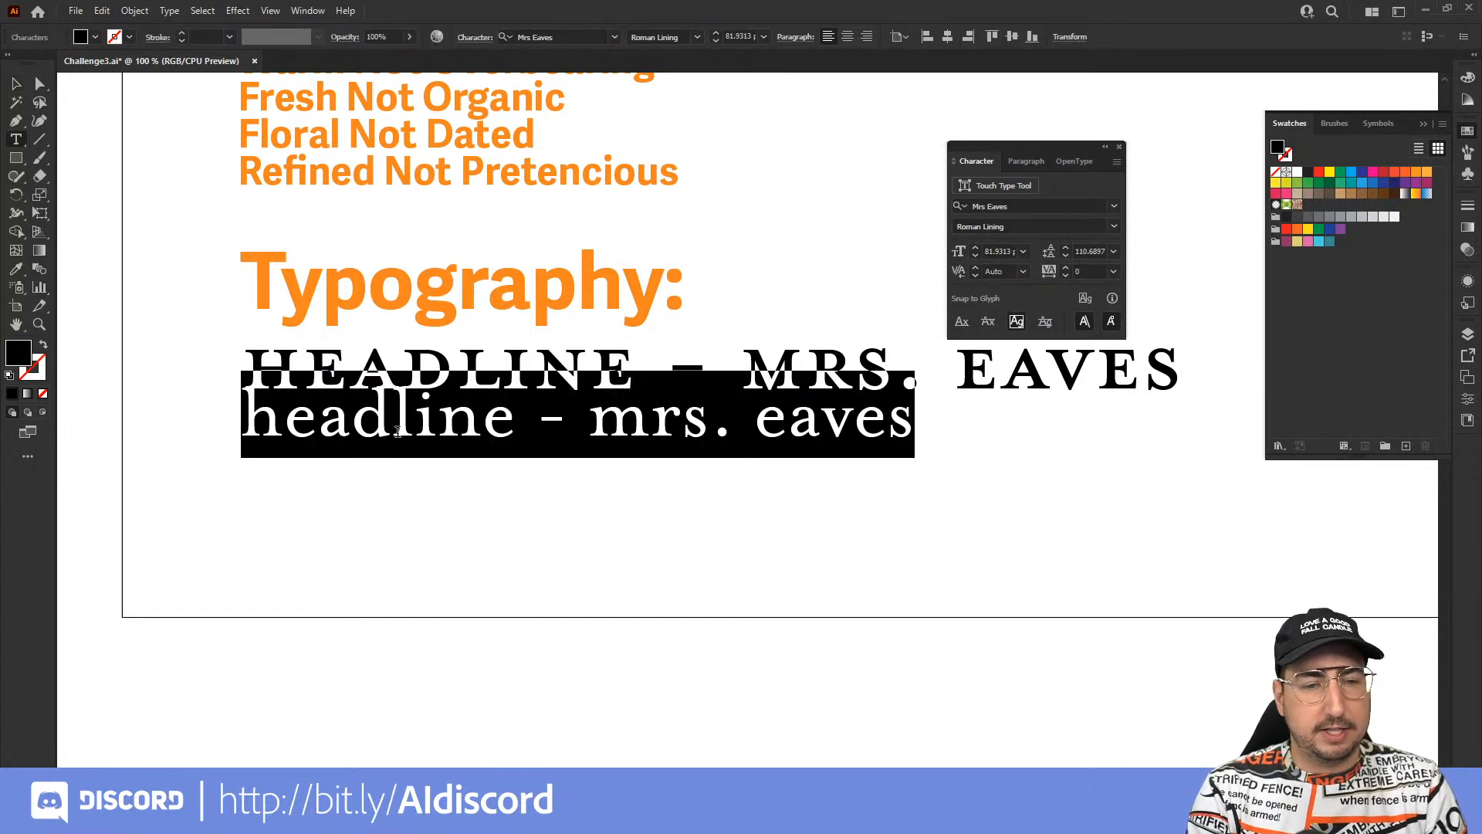
text(Subhea)
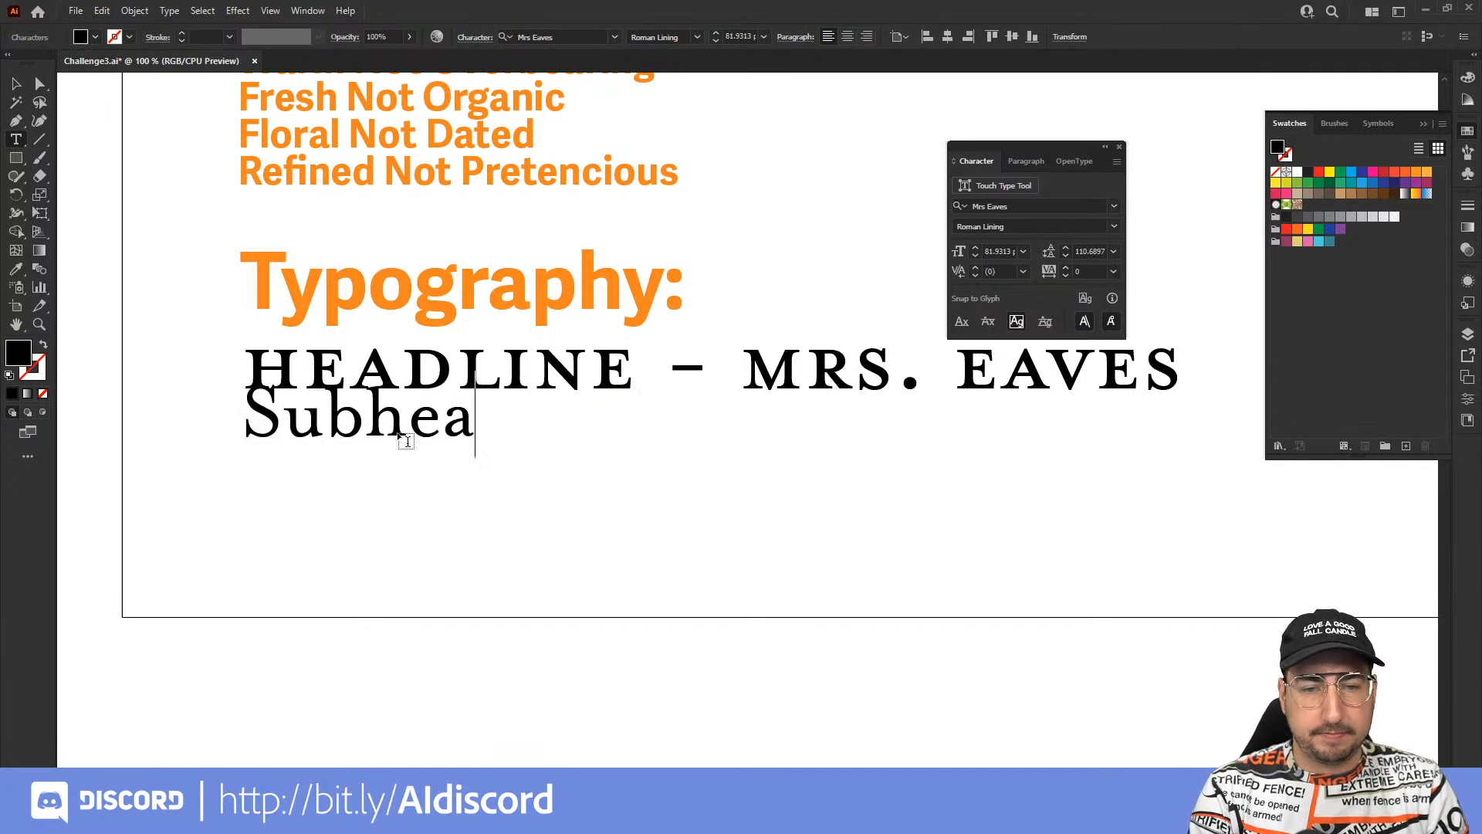
text(d )
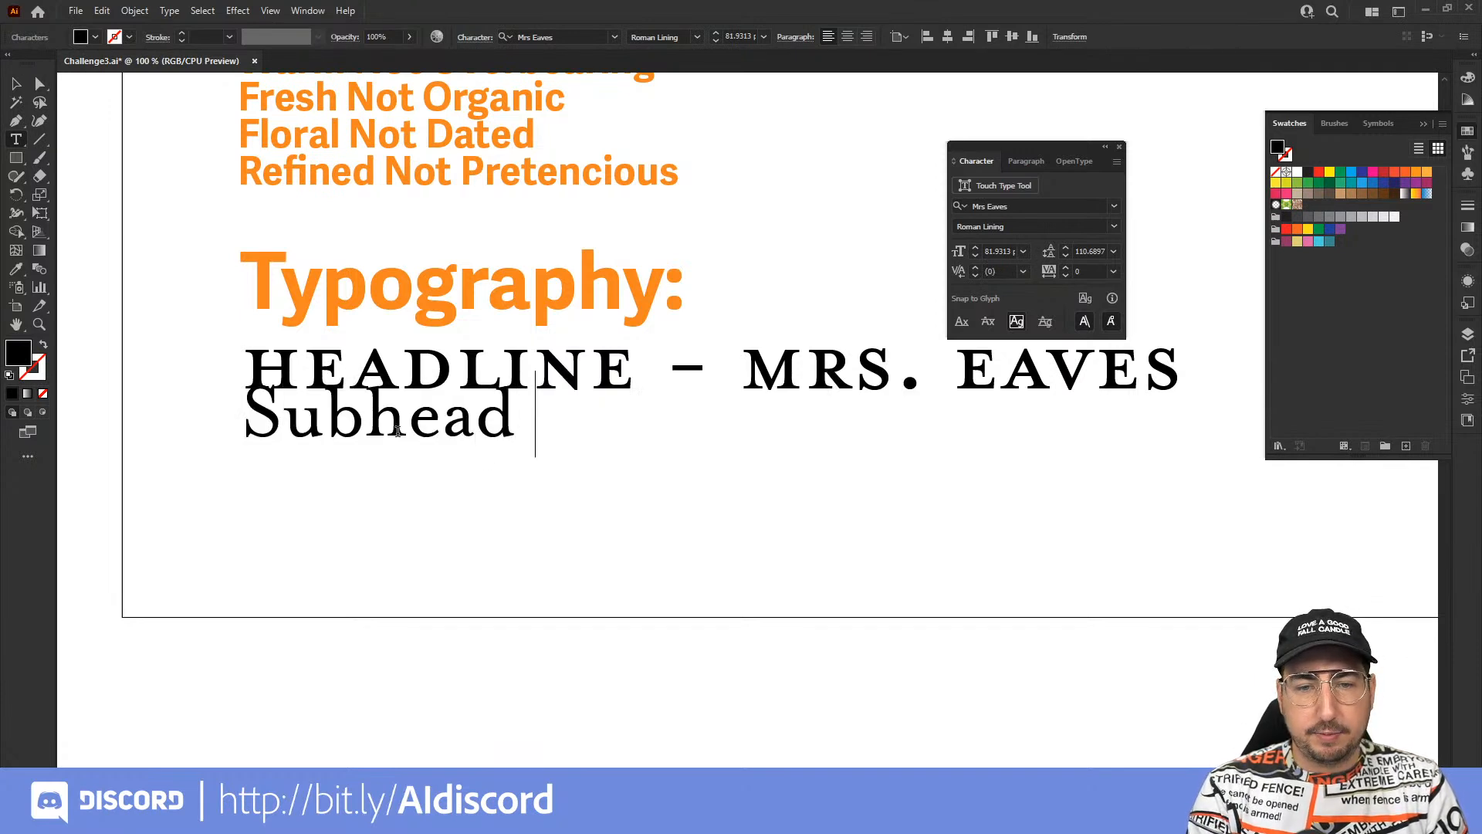
text(- Mrs)
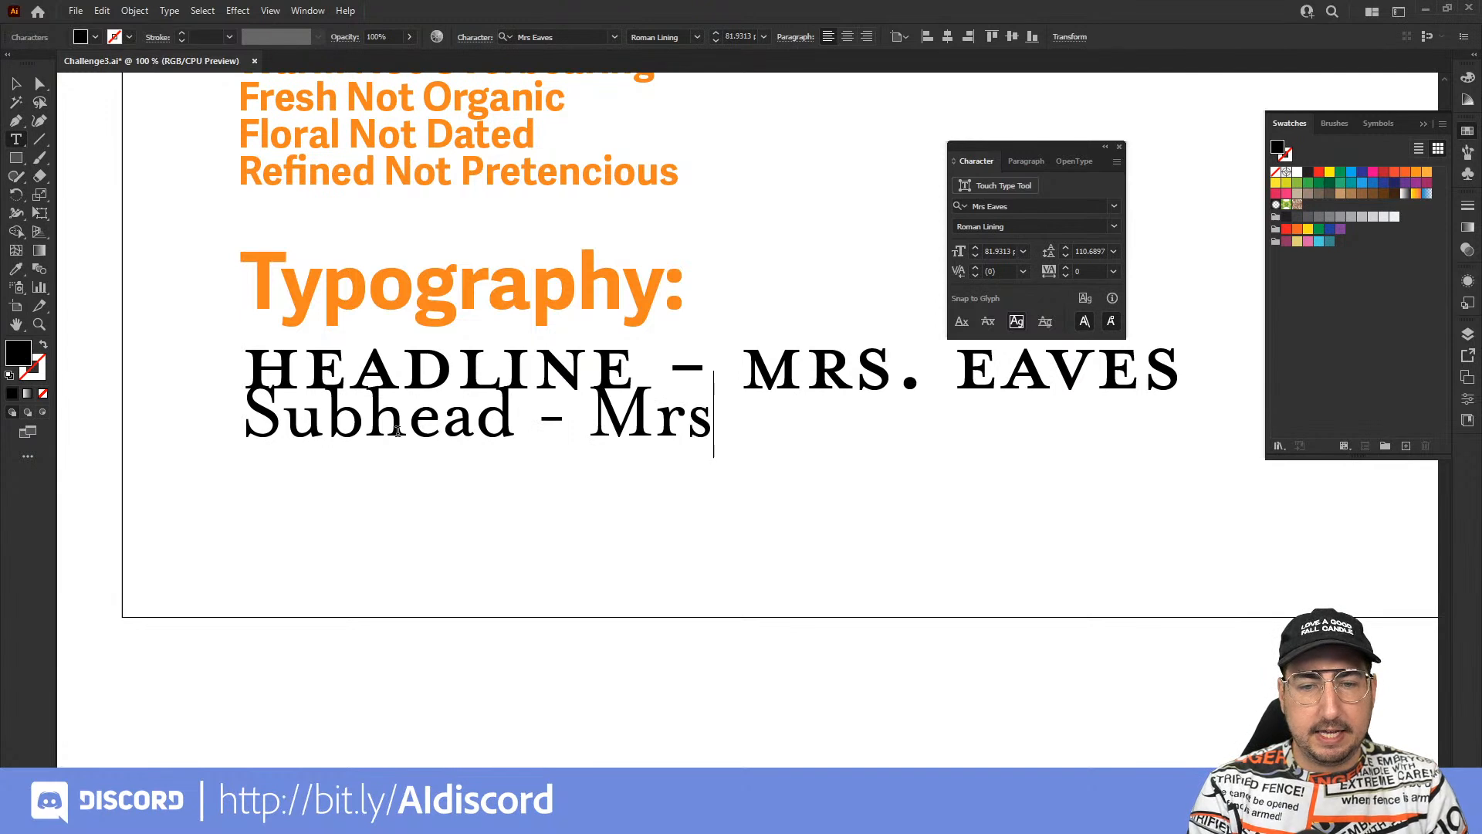
text(. Eaves)
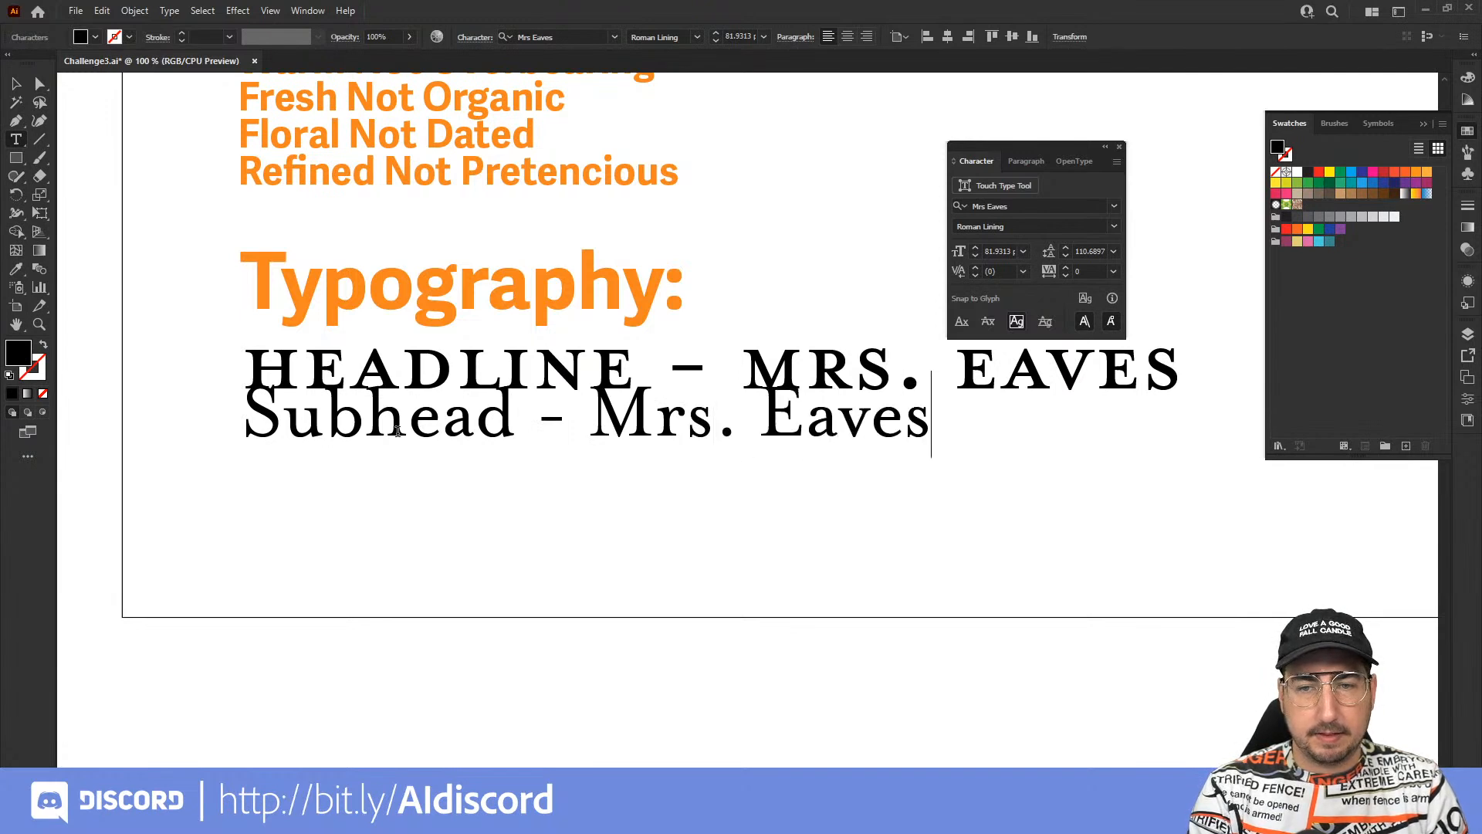
text( Roman Li)
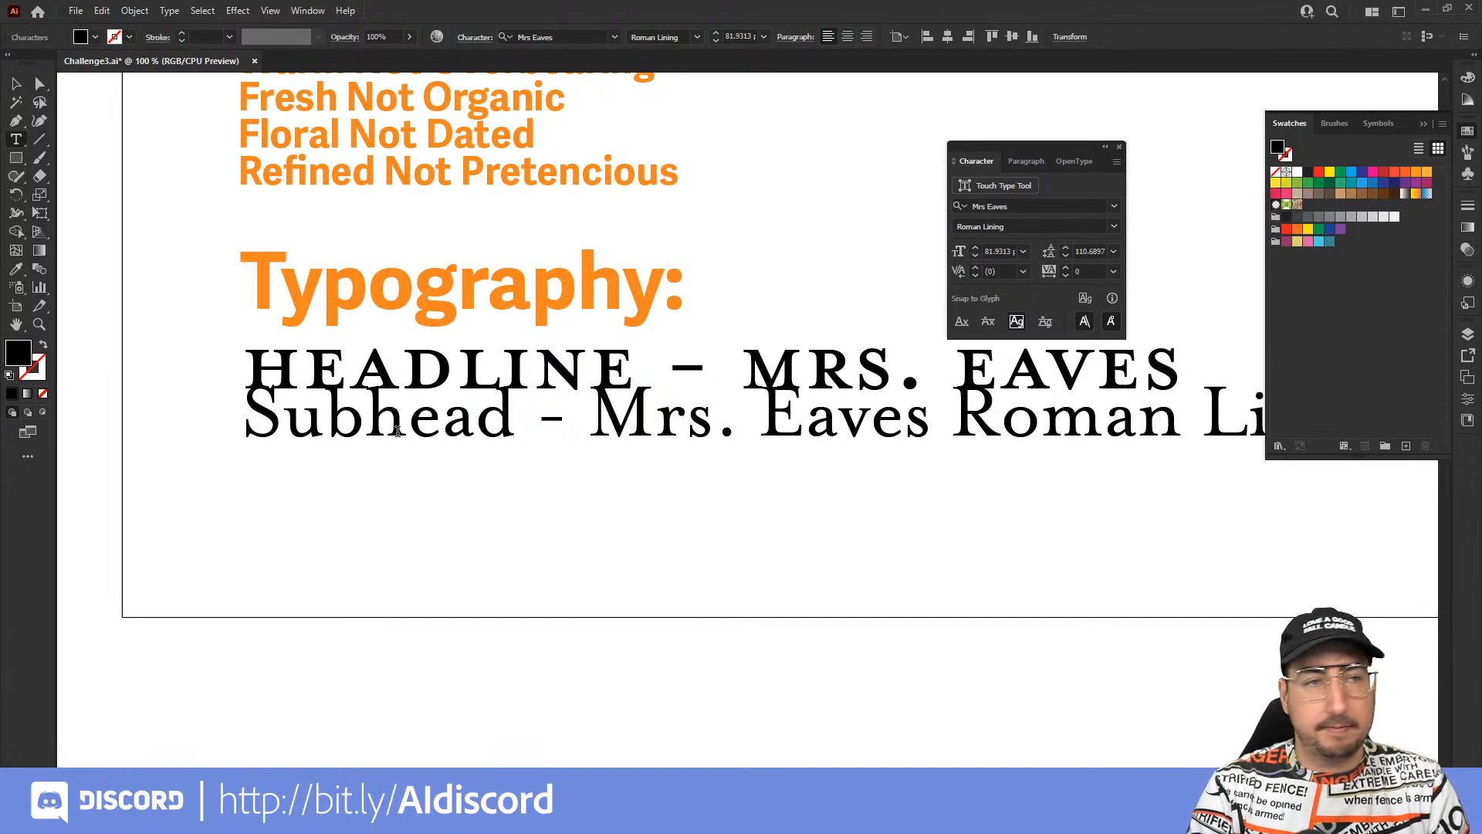
key(Escape)
Scale the subhead line down to about 58 pt and position it just beneath the headline.
key(s)
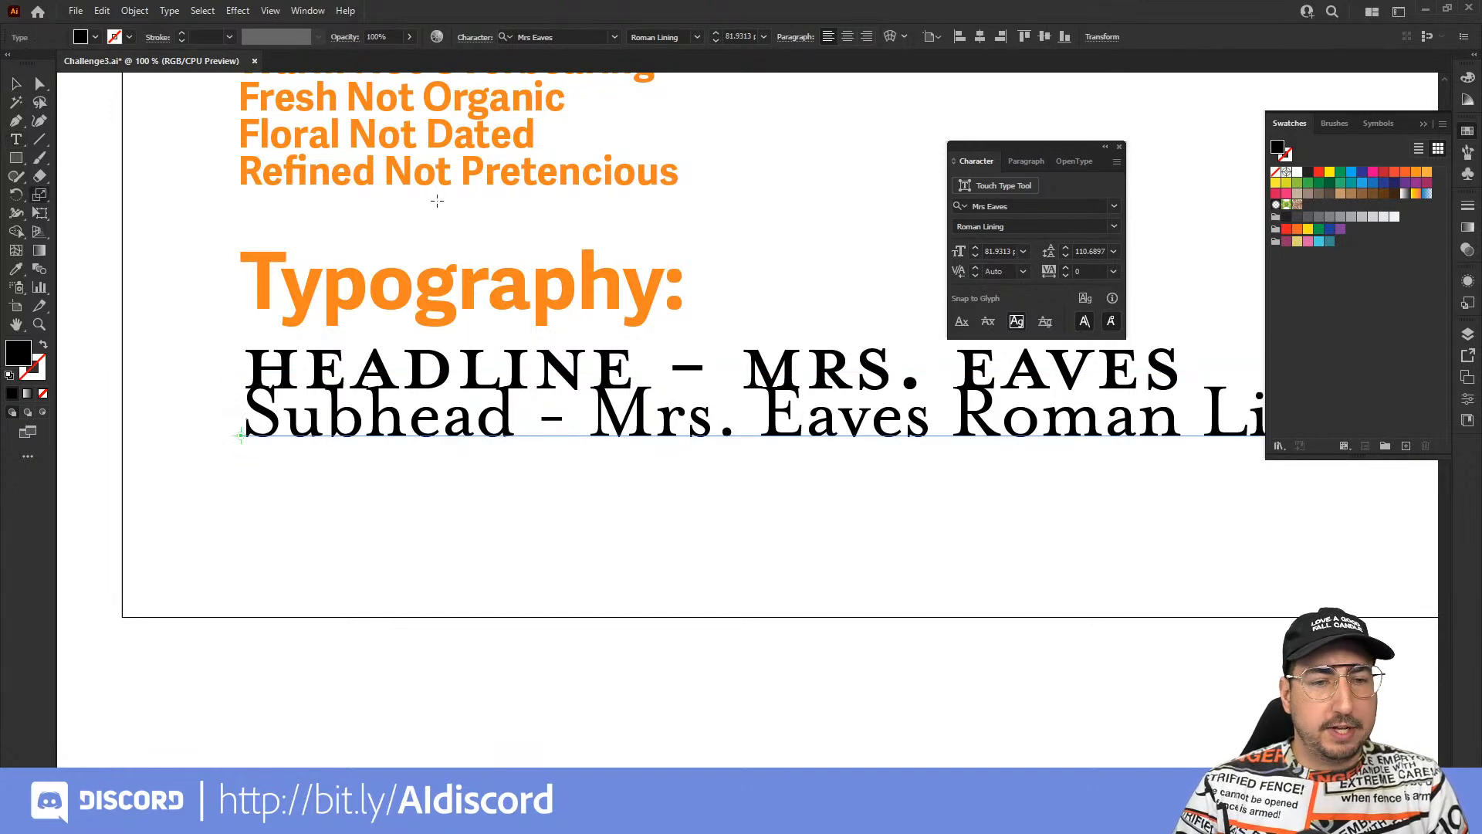
drag(433, 195, 588, 275)
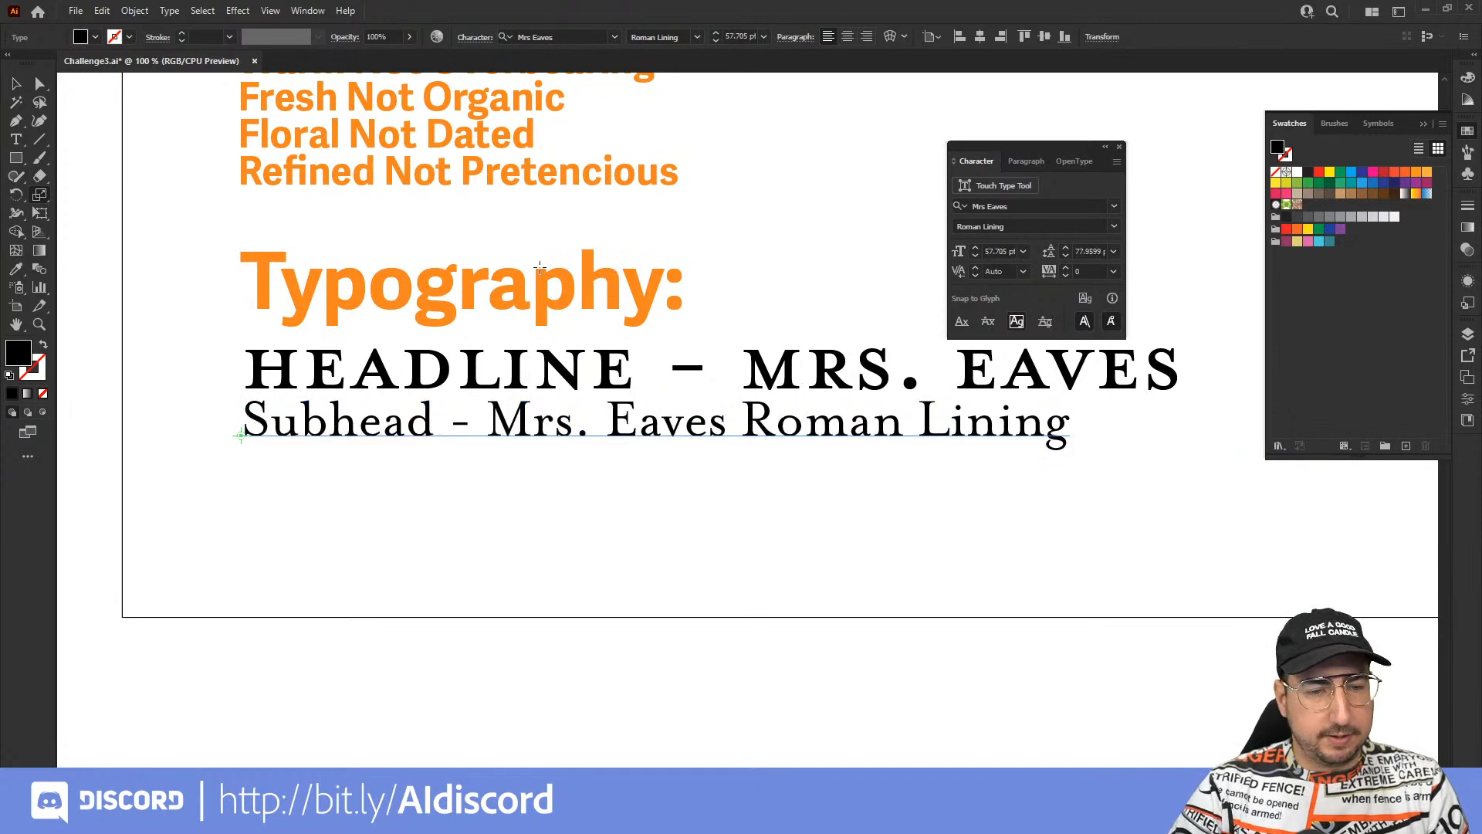
key(v)
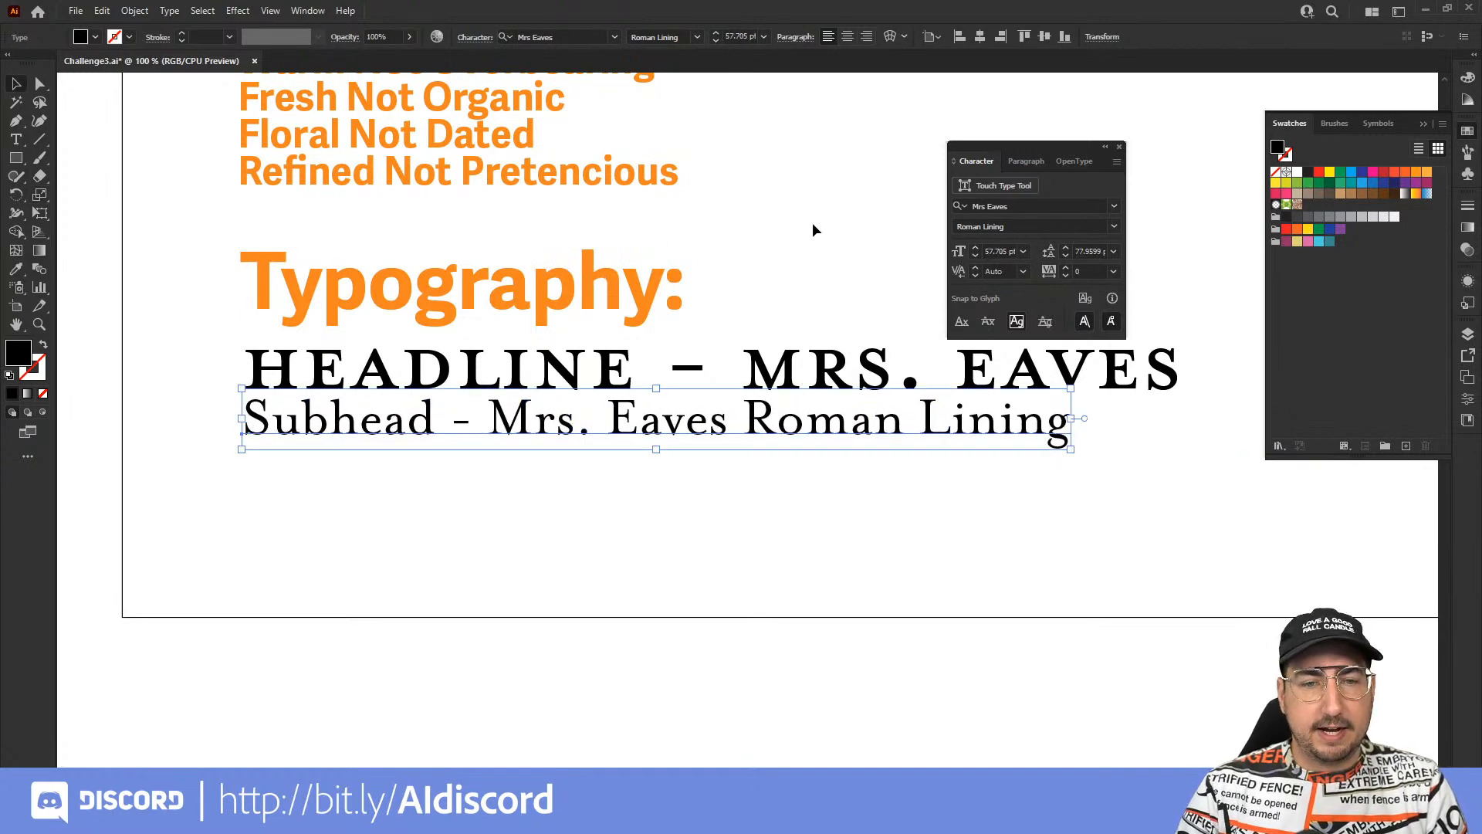
click(812, 222)
key(z)
alt+click(750, 382)
drag(764, 439, 611, 387)
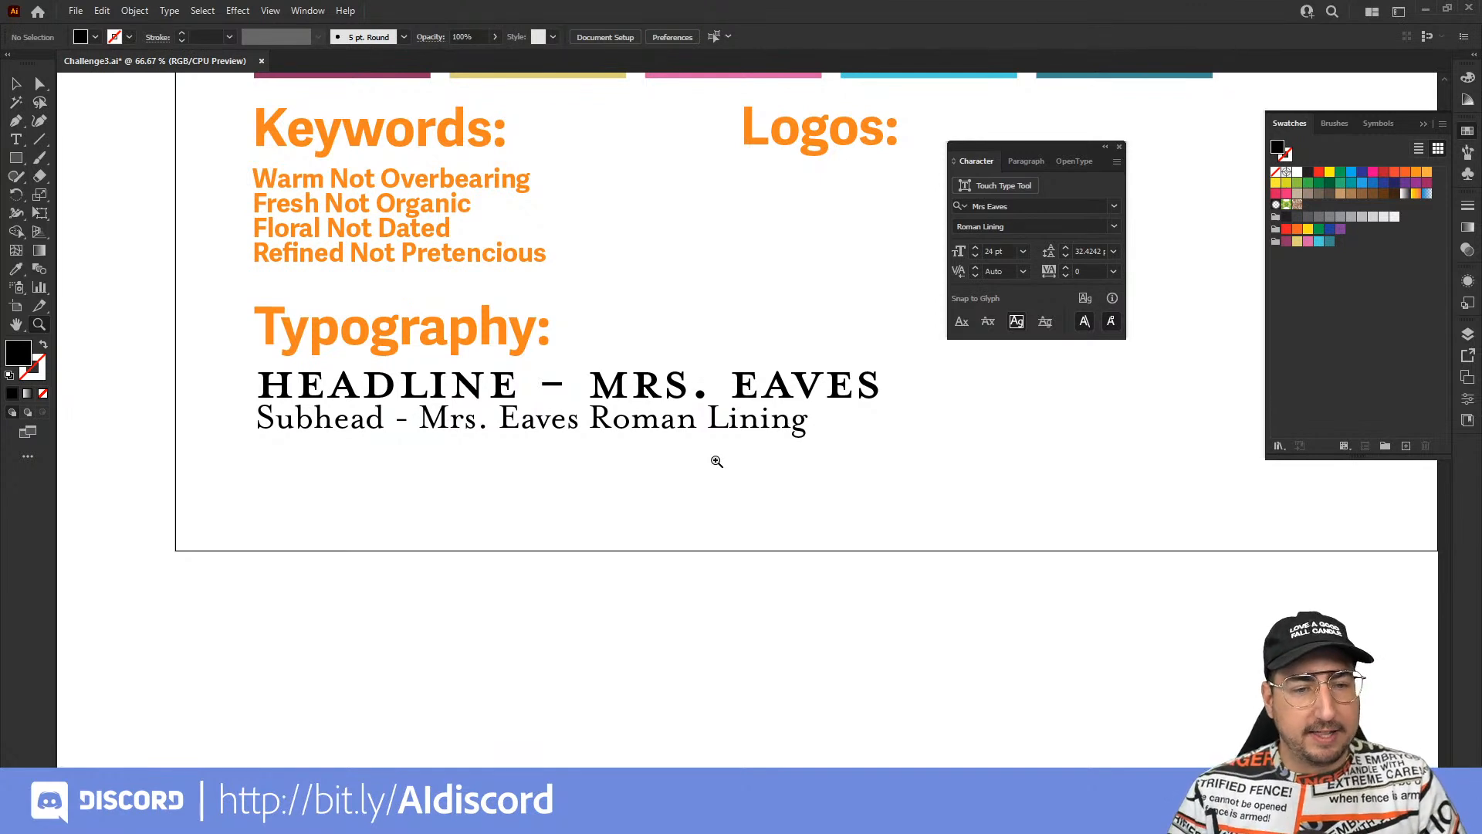
click(673, 414)
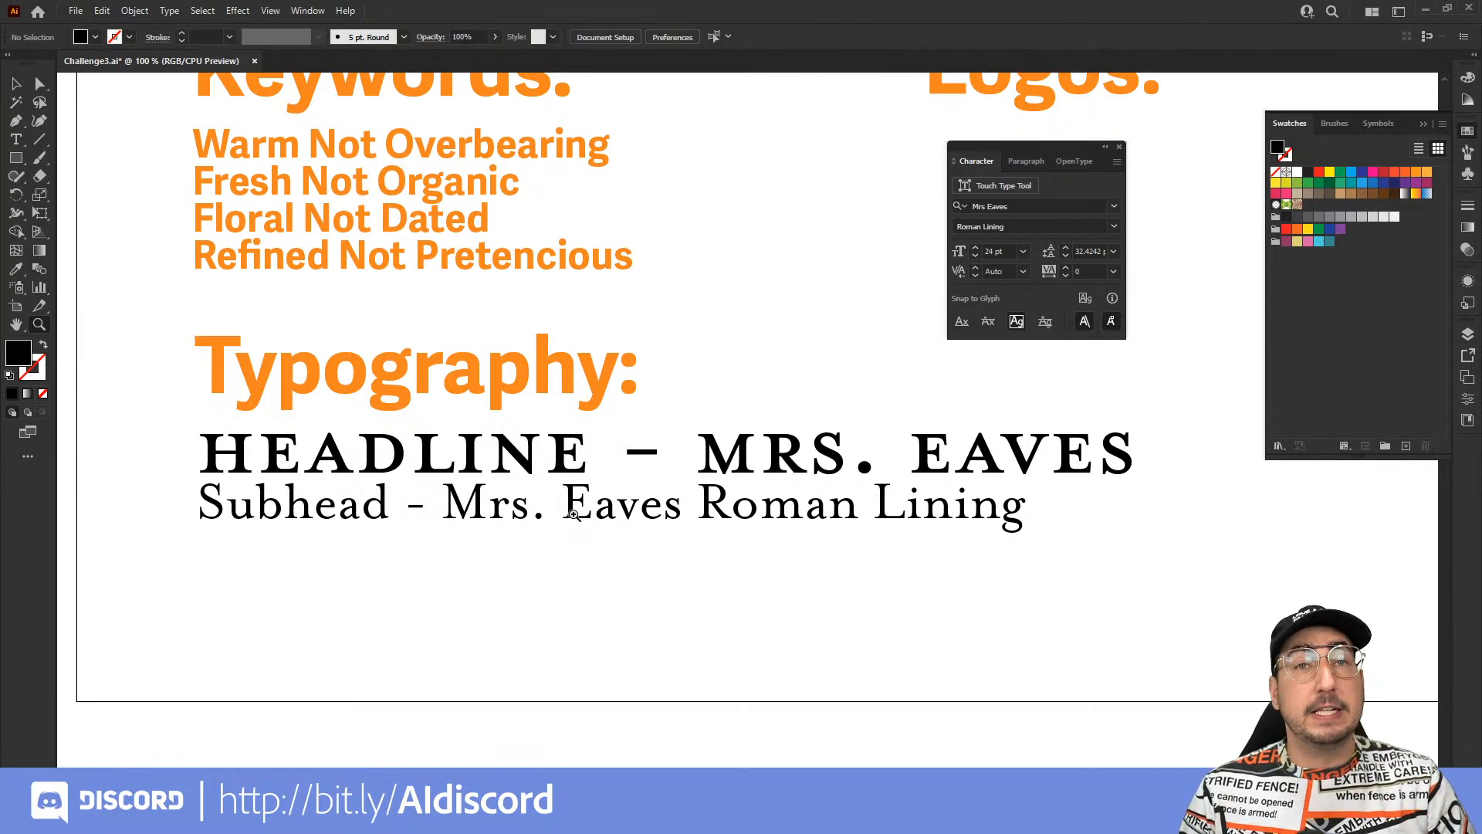
key(v)
click(474, 526)
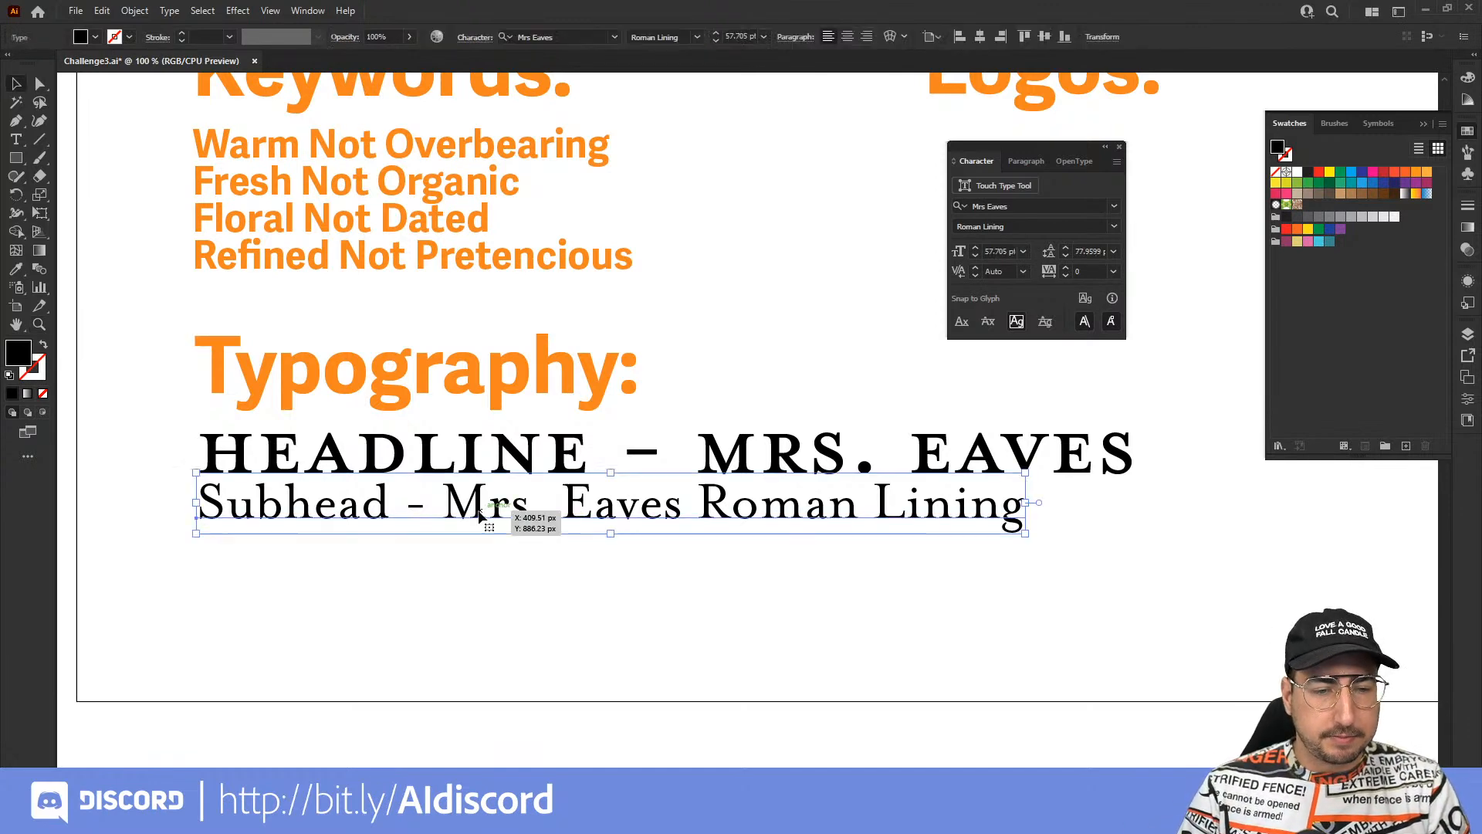
drag(469, 531, 479, 566)
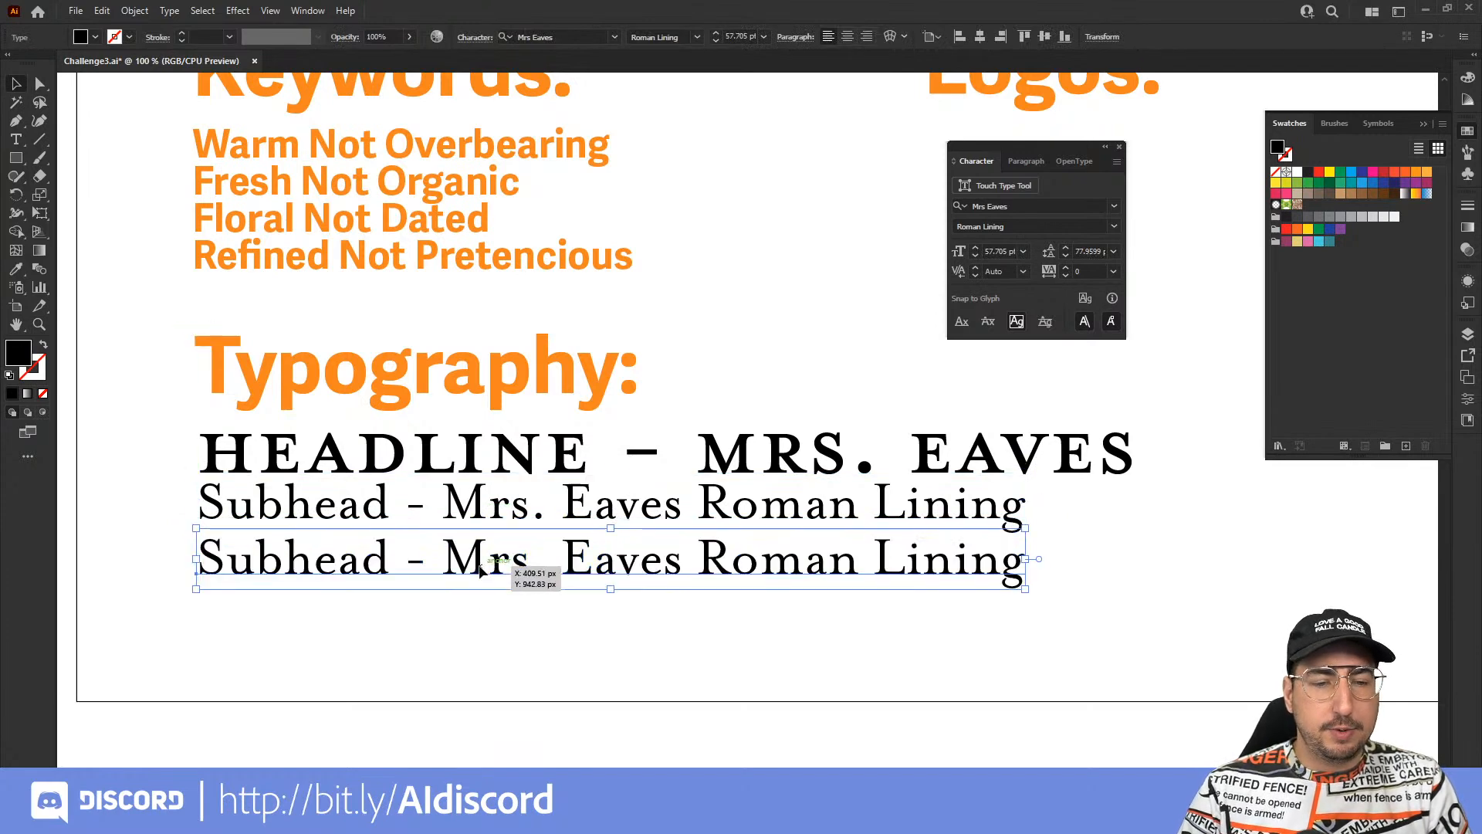
key(ctrl+z)
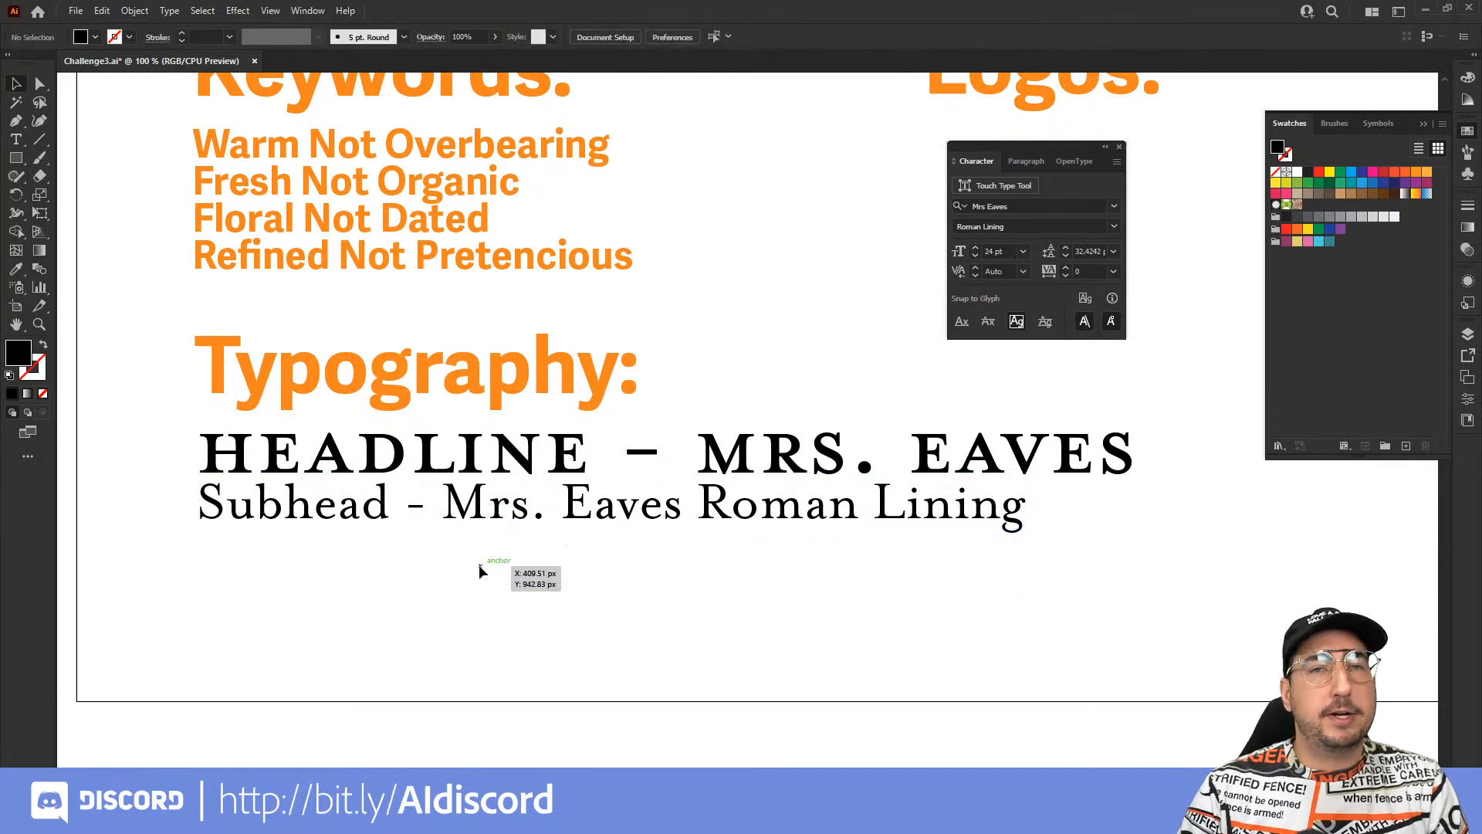
Add a placeholder text area below the subhead, about as wide as that line, and set its font to Battlefin Regular.
key(t)
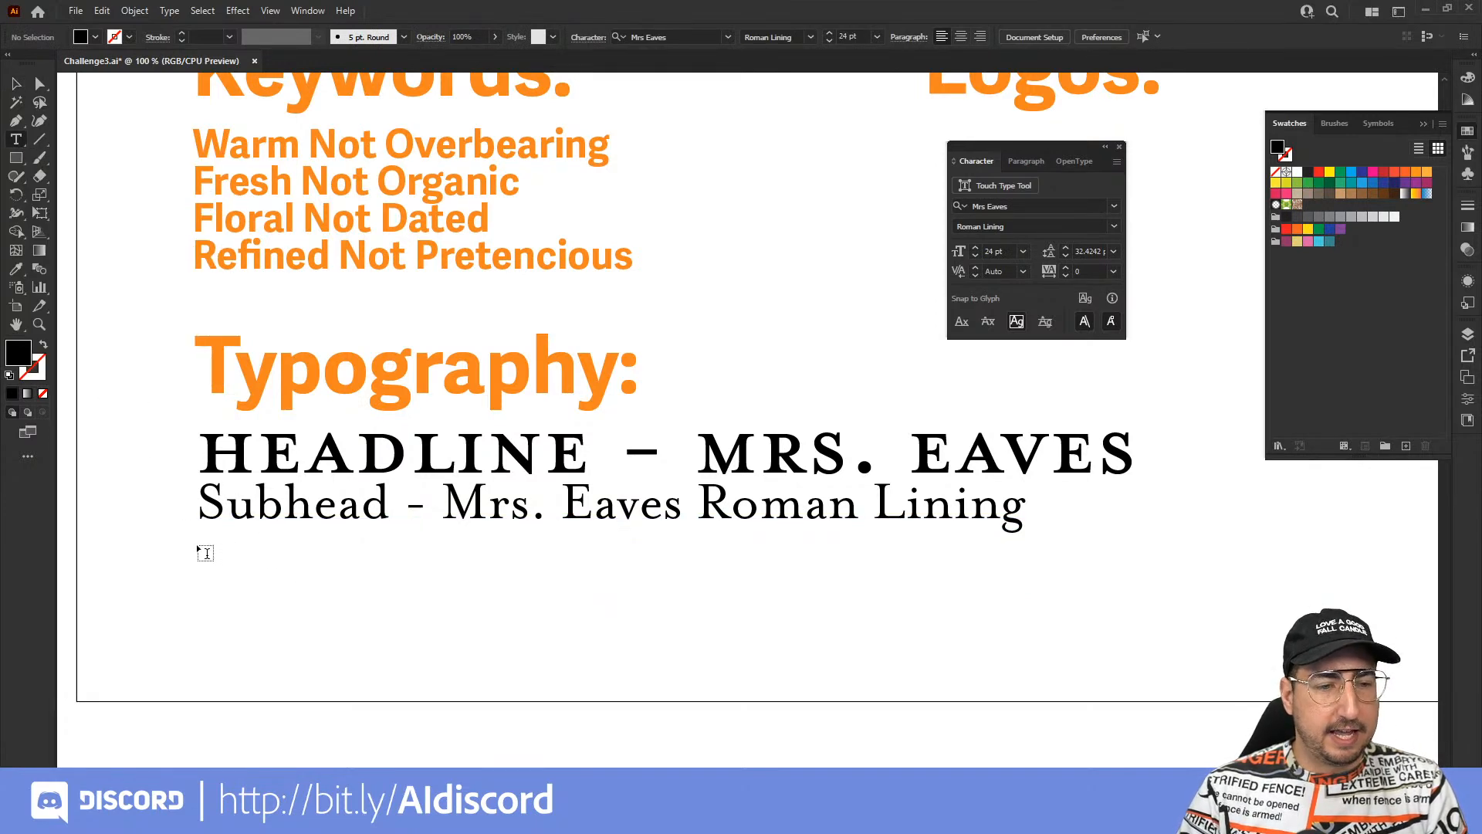
drag(198, 547, 1045, 679)
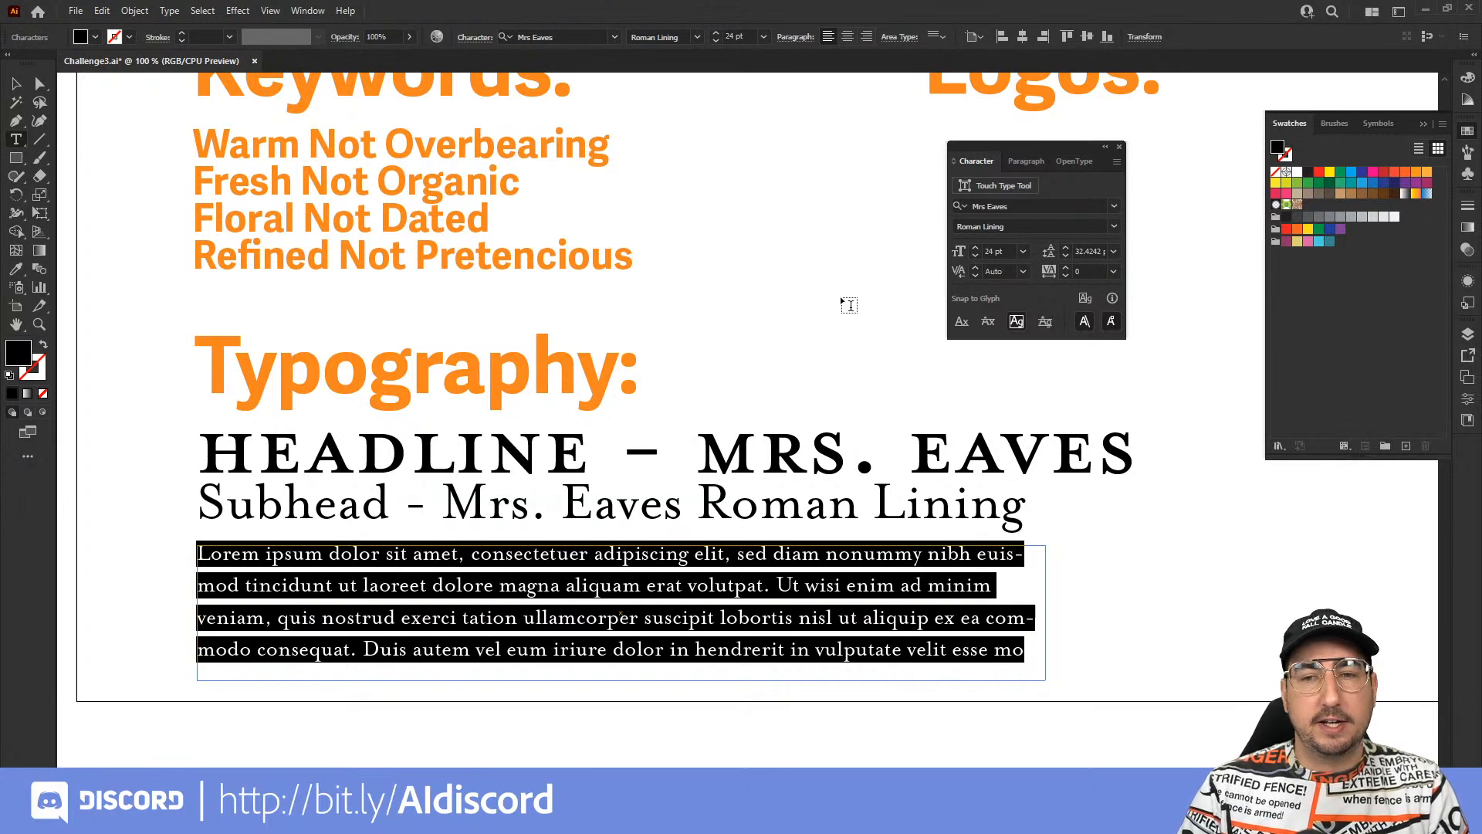
click(1010, 203)
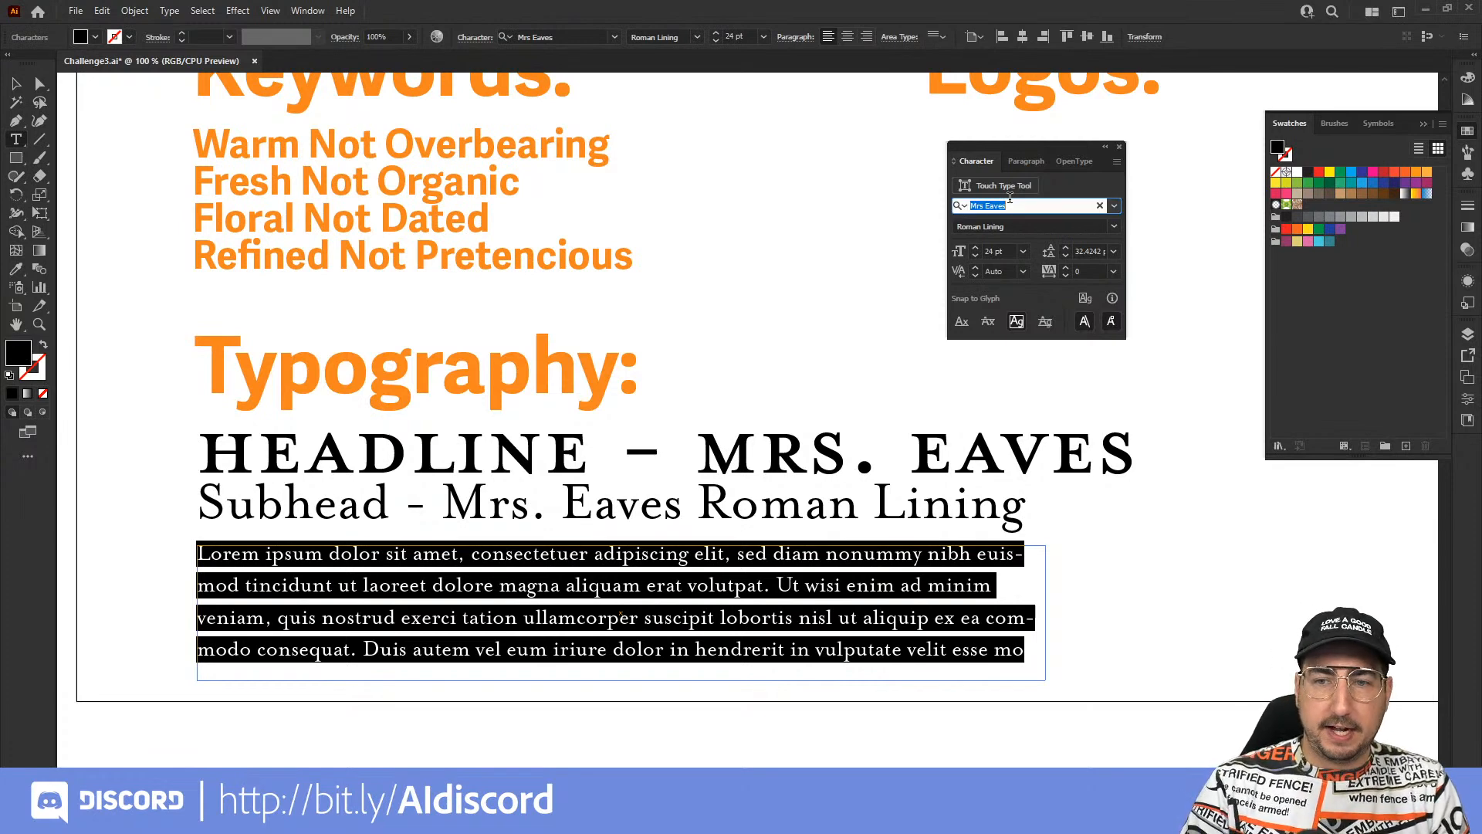
click(1113, 205)
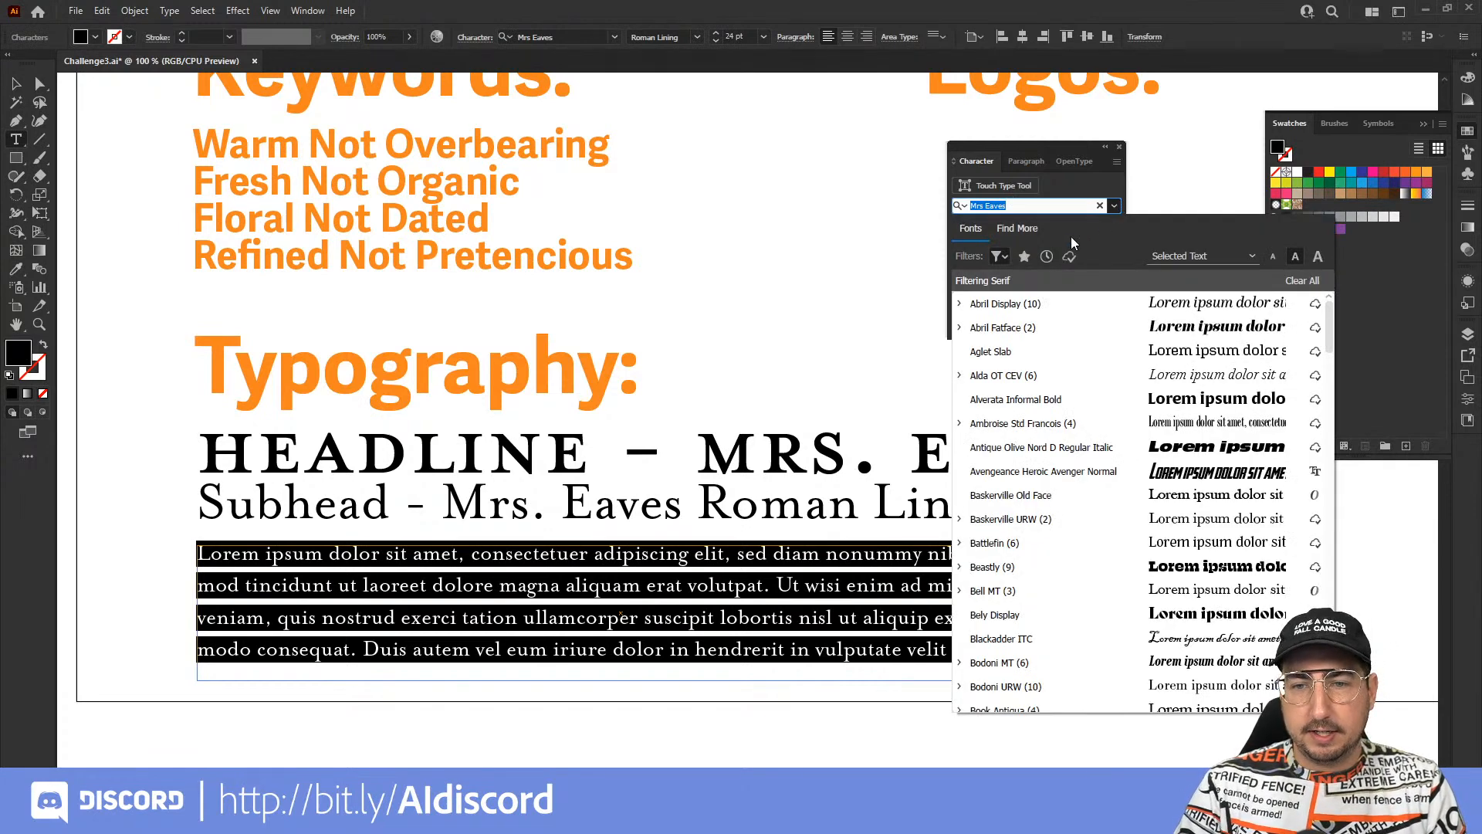
click(999, 255)
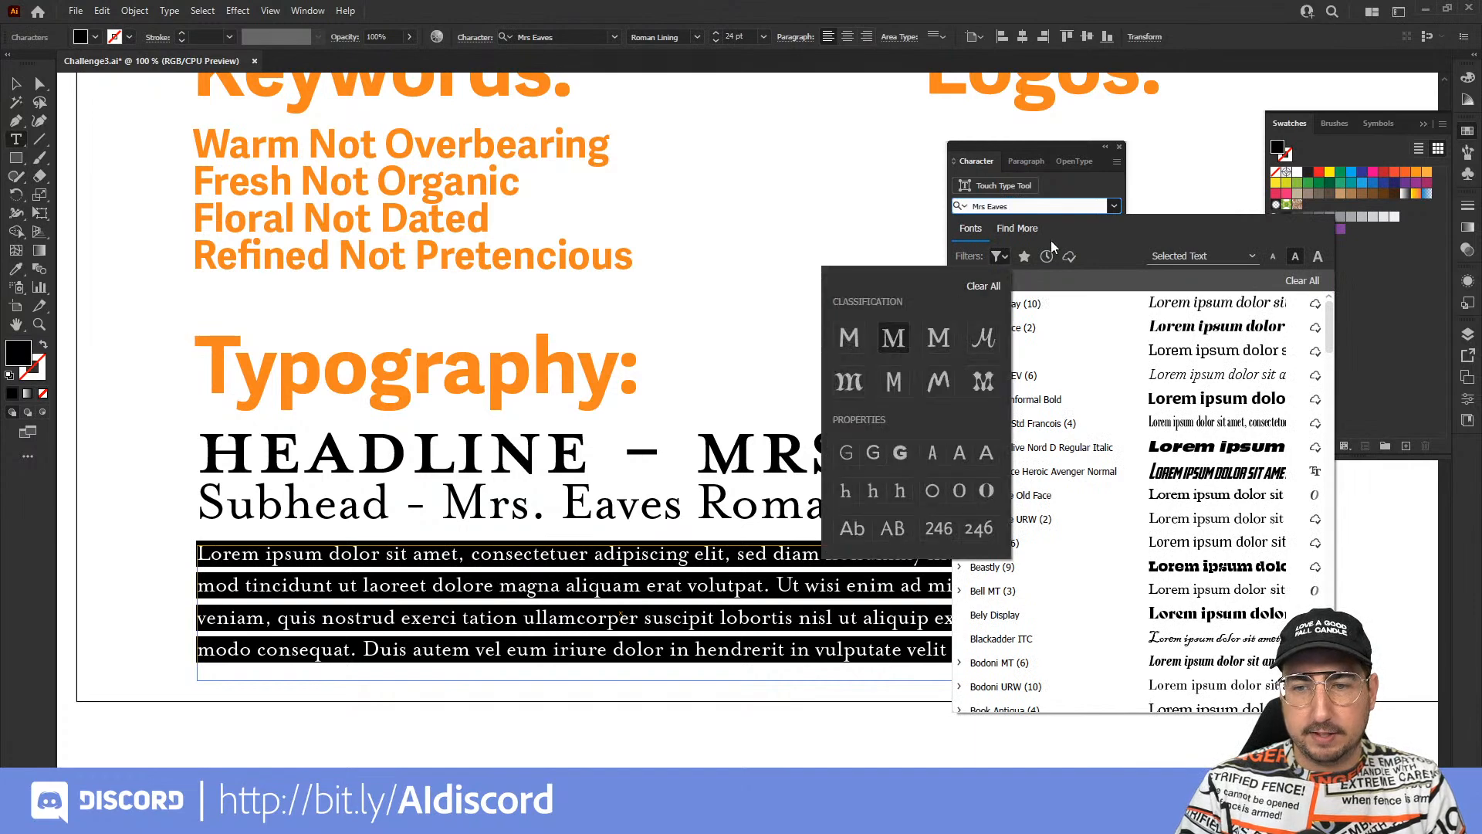
click(1083, 226)
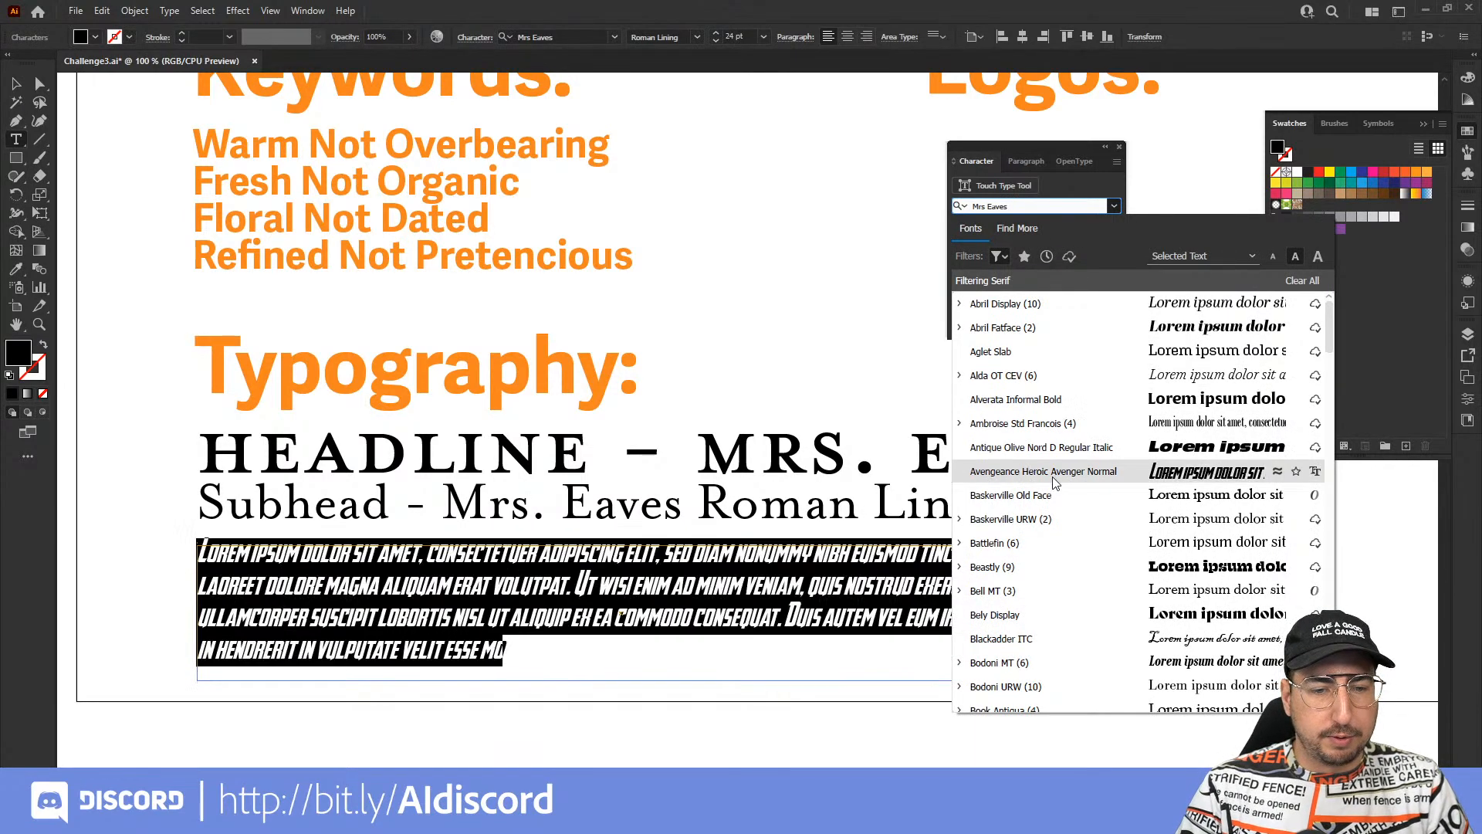
click(1026, 544)
Set the placeholder paragraph's font size to 18 pt.
click(994, 252)
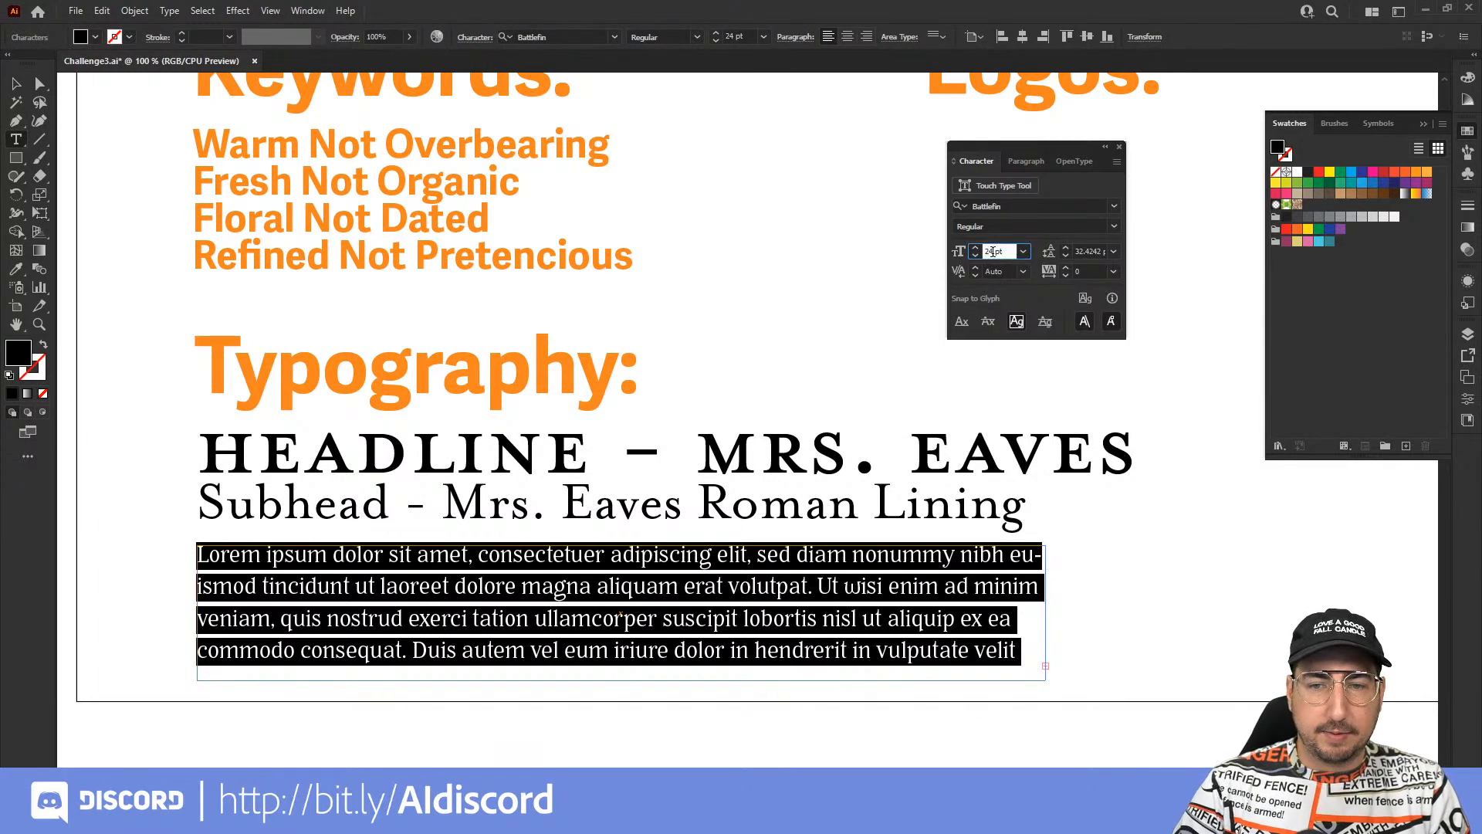
key(Down)
key(Down)
key(Down)
key(Down)
key(Down)
key(Down)
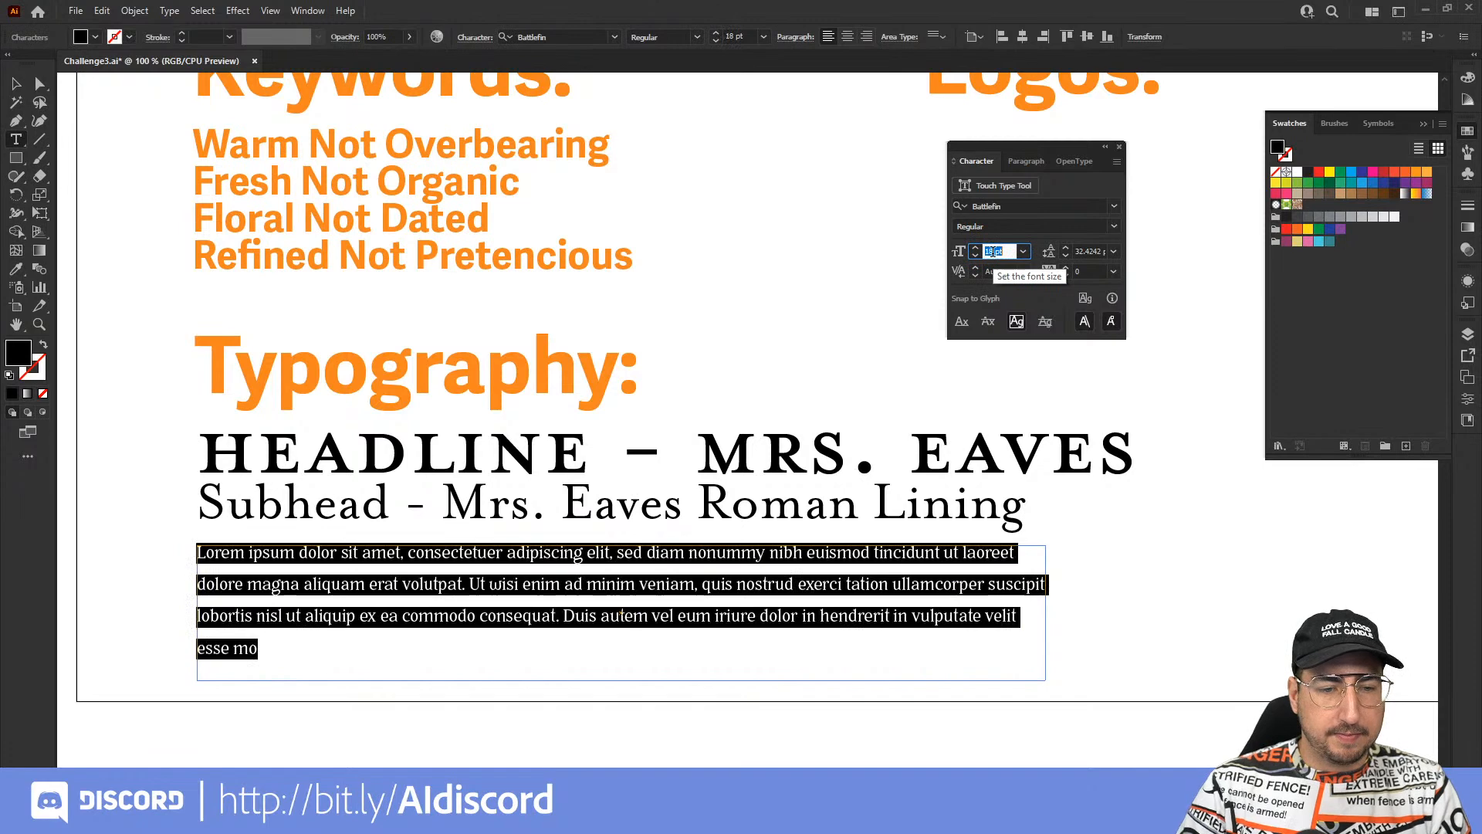
Reduce the leading of the placeholder paragraph so its lines sit closer together.
click(1078, 251)
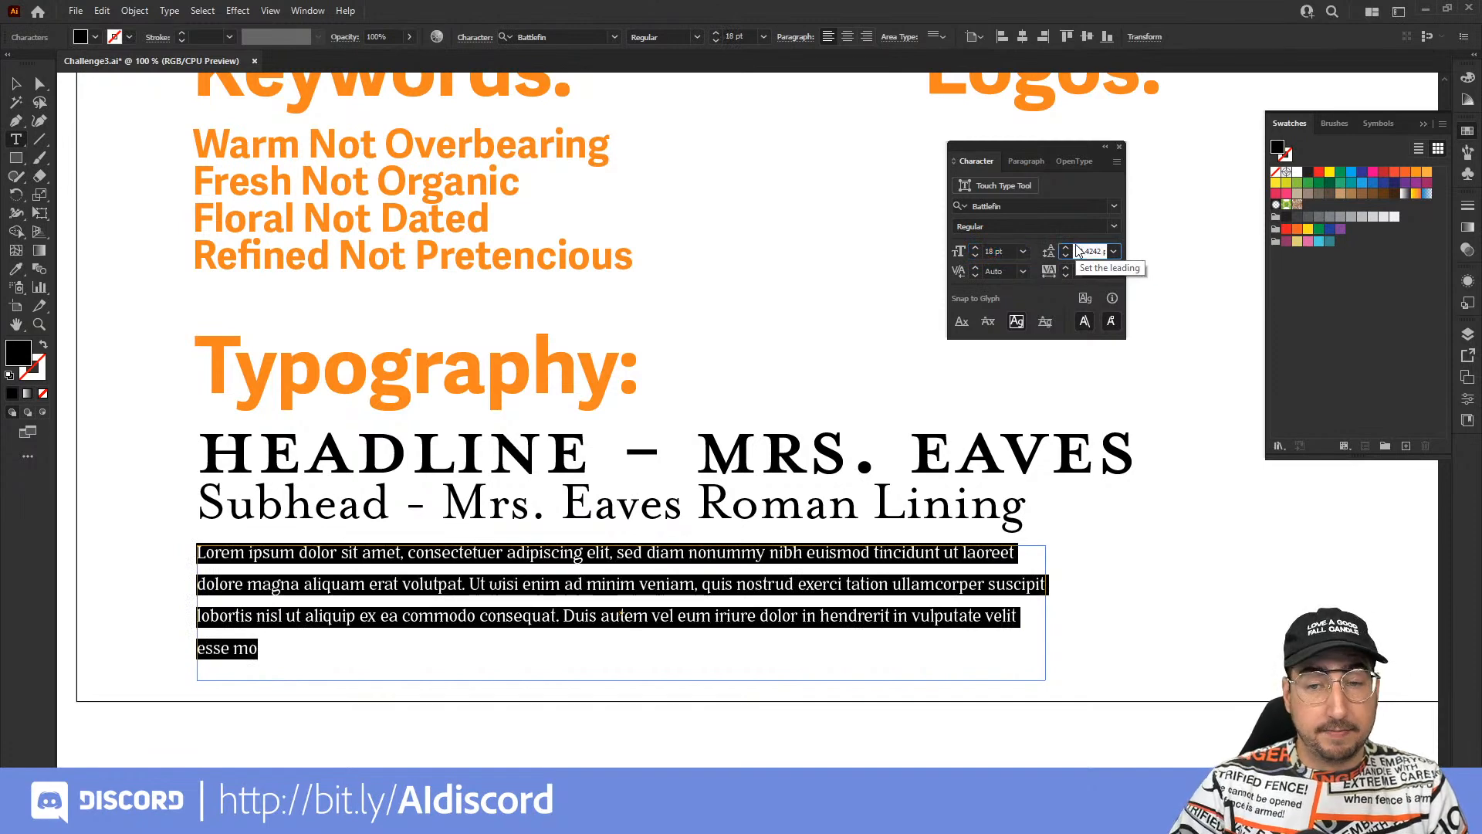
key(Down)
key(Down)
key(Down)
key(Down)
key(Down)
key(Down)
key(Down)
key(Down)
key(Down)
key(Down)
key(Down)
key(Down)
key(Down)
key(Down)
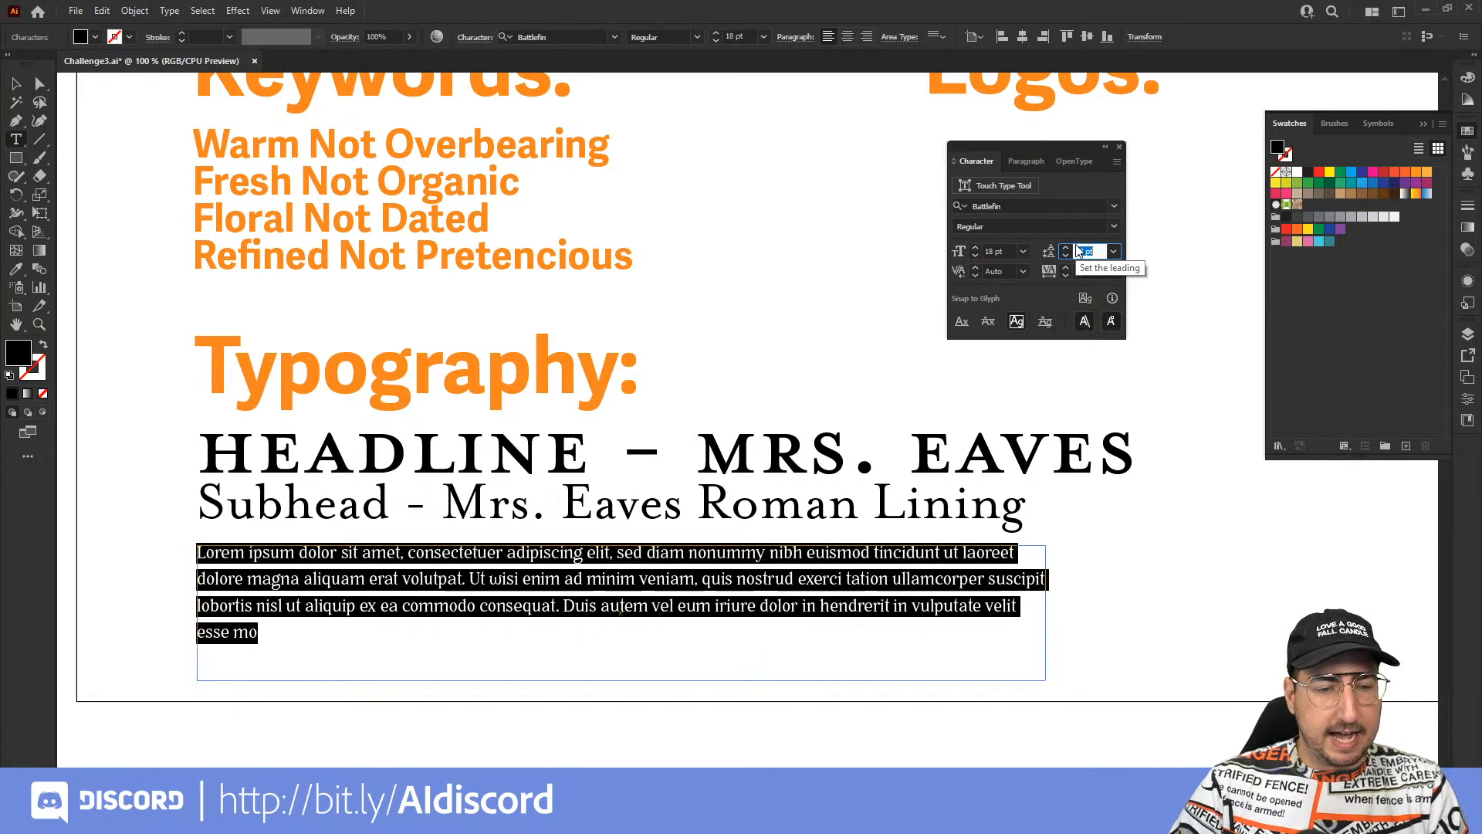
Set the placeholder paragraph's leading to 21 pt and narrow its text frame to about two thirds of the width.
key(Down)
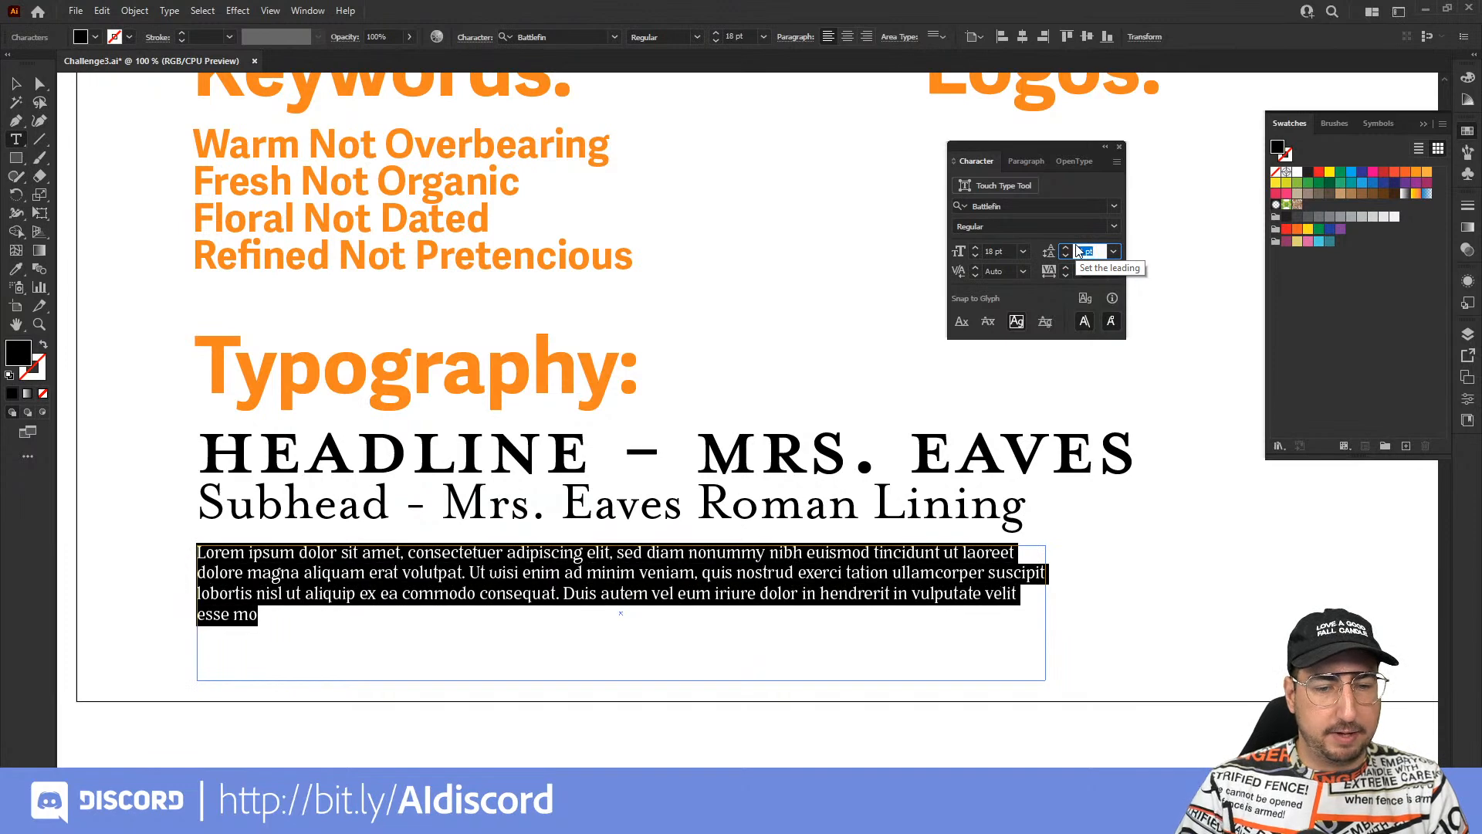
click(16, 84)
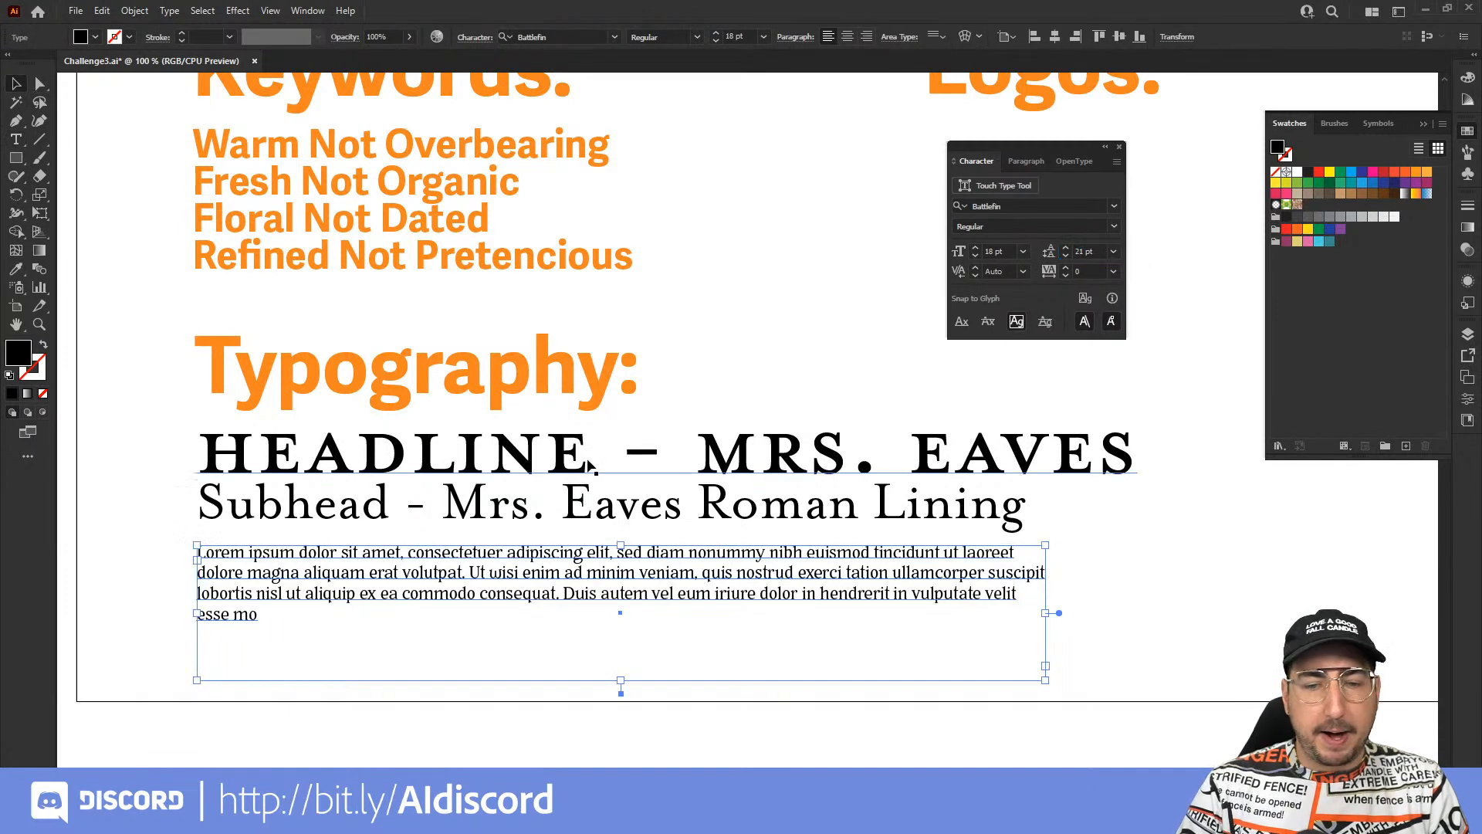
drag(1045, 612, 758, 615)
drag(638, 590, 637, 580)
Scale up the placeholder paragraph by about 15%, keeping it aligned with the start of the subhead.
key(s)
drag(799, 492, 867, 404)
key(v)
drag(450, 581, 491, 591)
key(ctrl+z)
key(ctrl+z)
click(988, 603)
Examine the headline, subhead and body samples up close and within the whole template.
alt+click(781, 496)
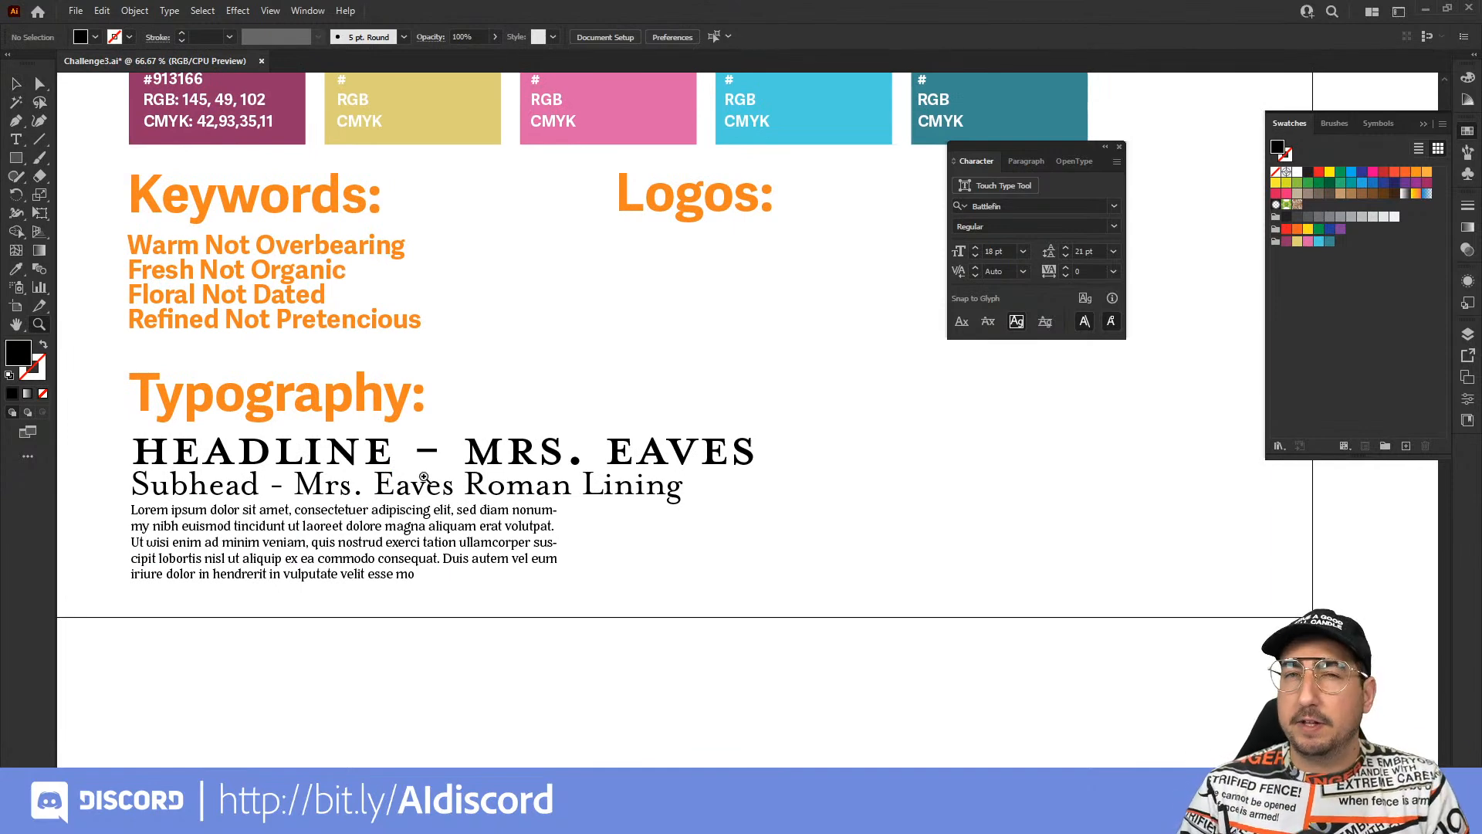
click(442, 492)
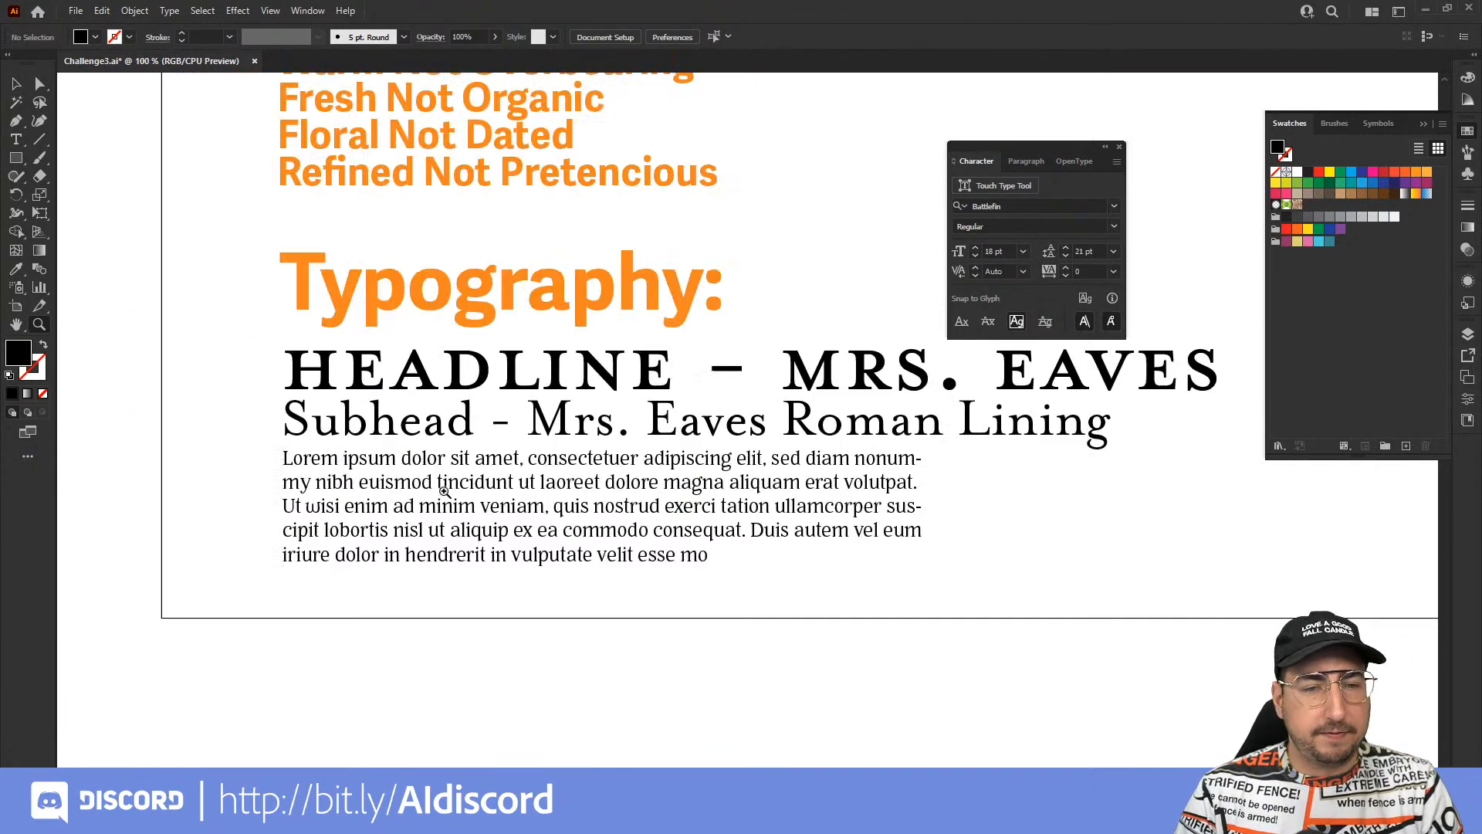
click(445, 491)
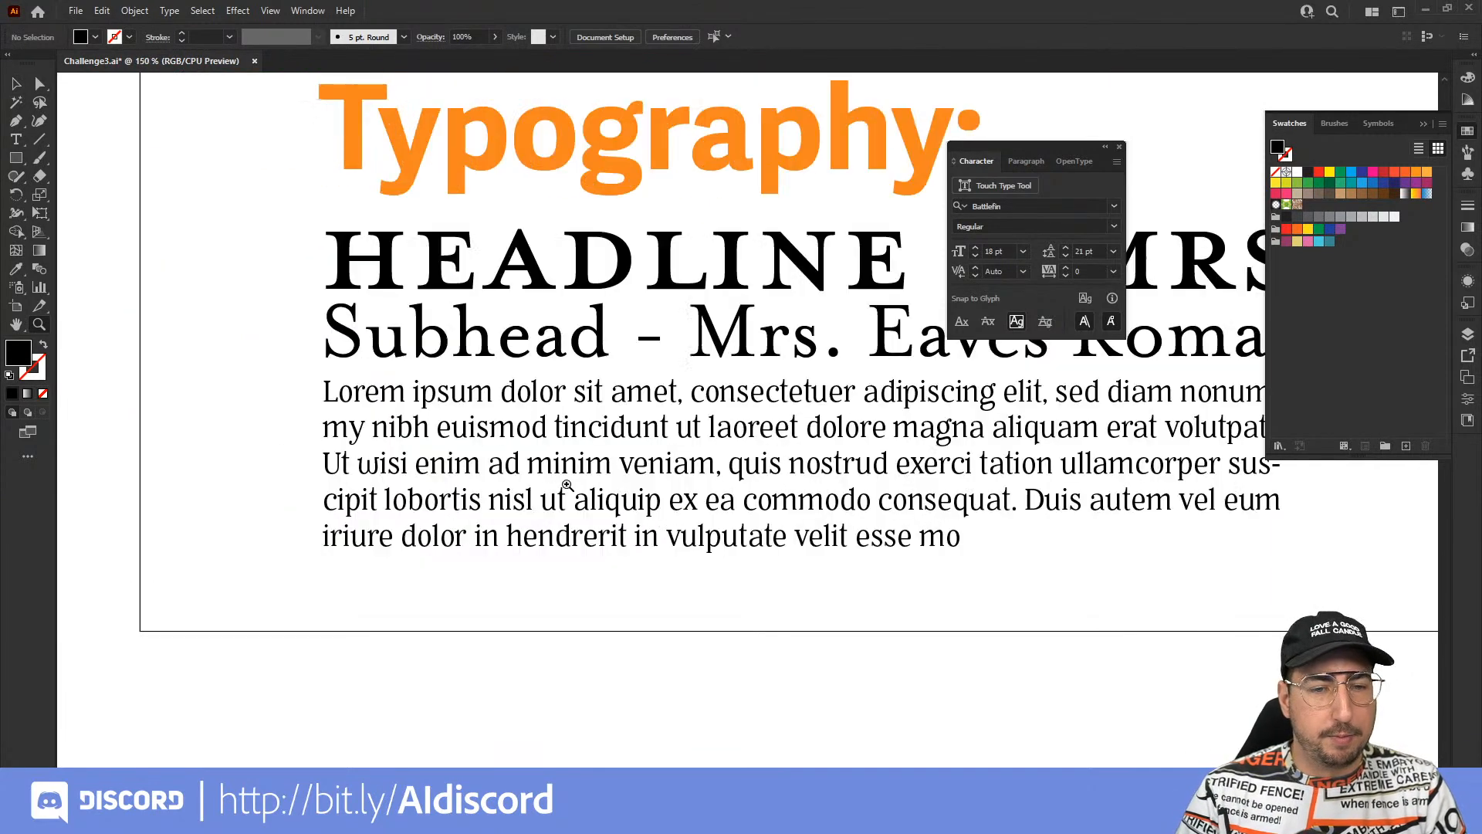
click(484, 396)
alt+click(838, 449)
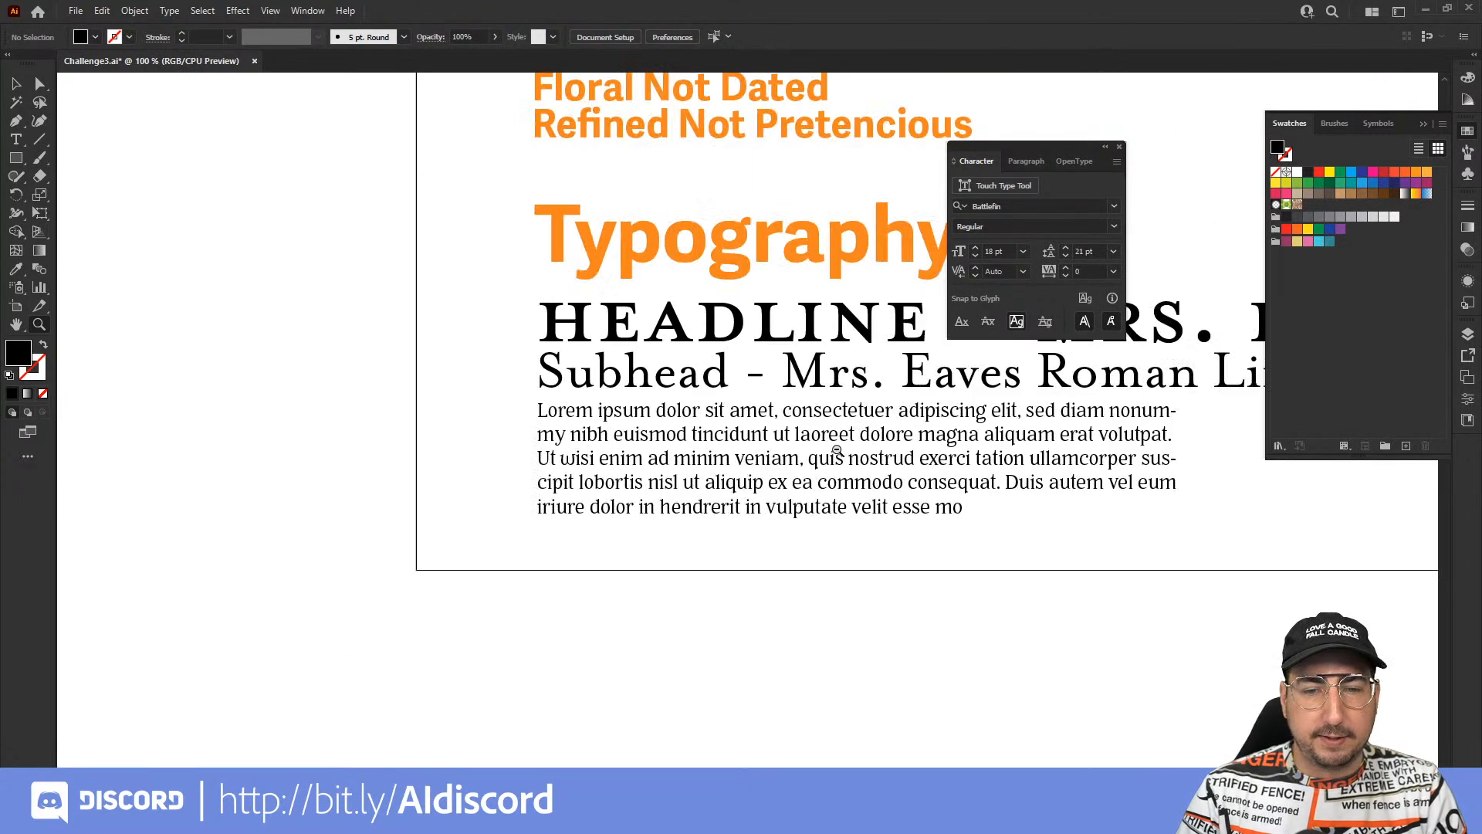
alt+click(772, 447)
alt+click(695, 445)
alt+click(598, 443)
Place the pink Templeton Flowers logo on the template artboard, beside the Logos heading.
drag(598, 443, 447, 456)
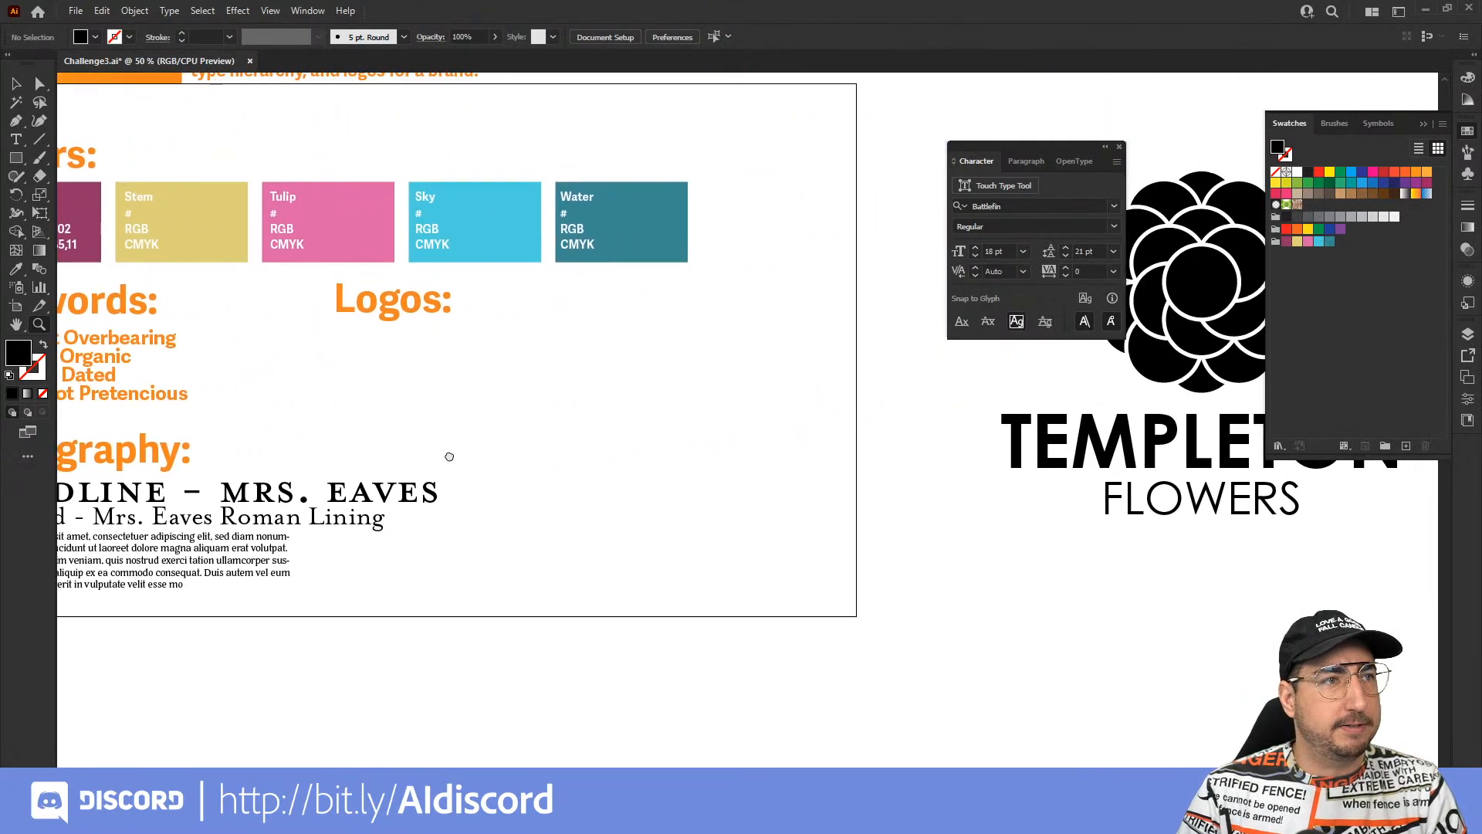
drag(751, 440, 312, 466)
drag(1005, 488, 583, 498)
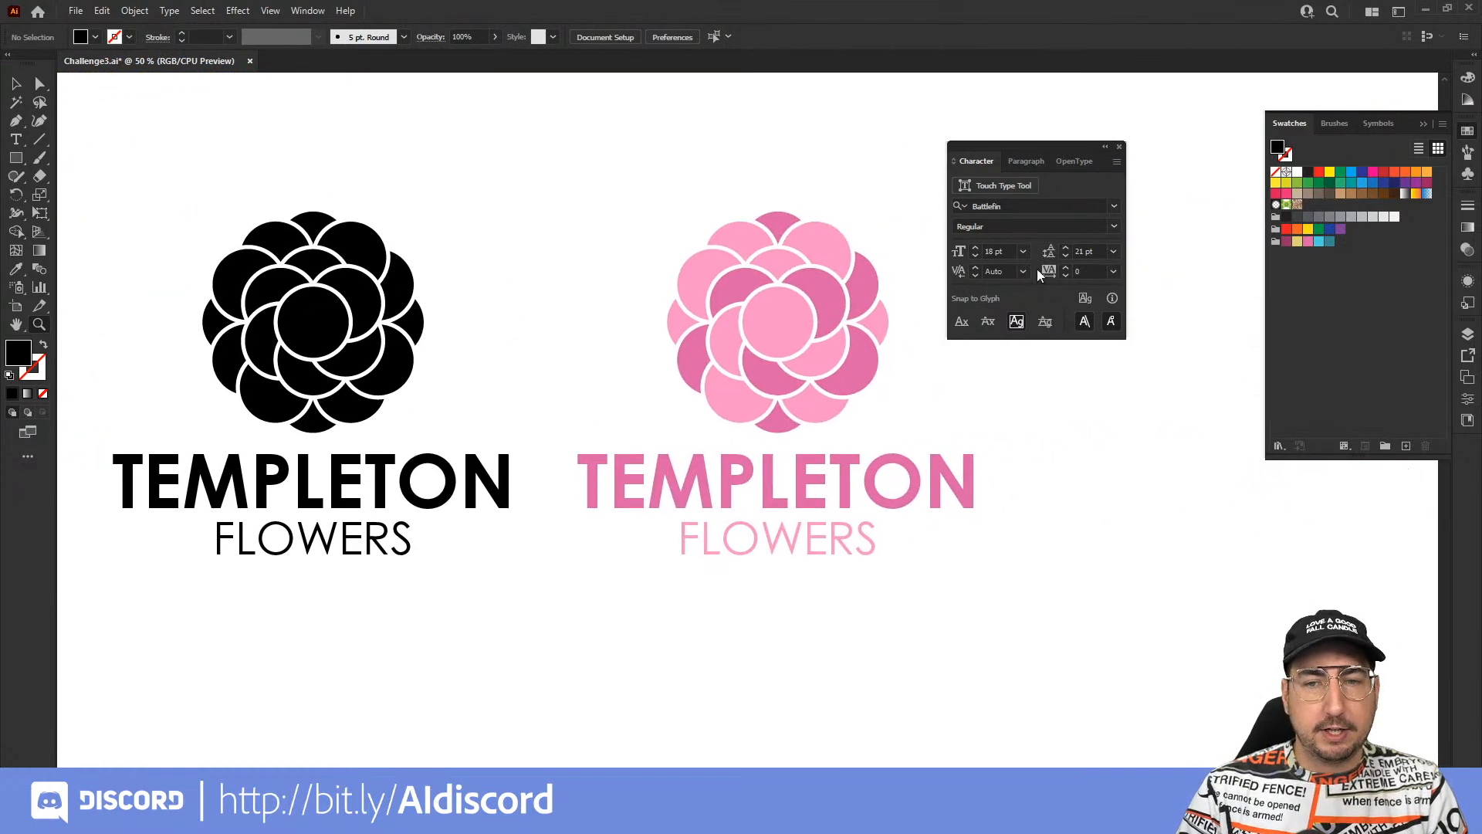
click(1119, 147)
drag(724, 336, 835, 323)
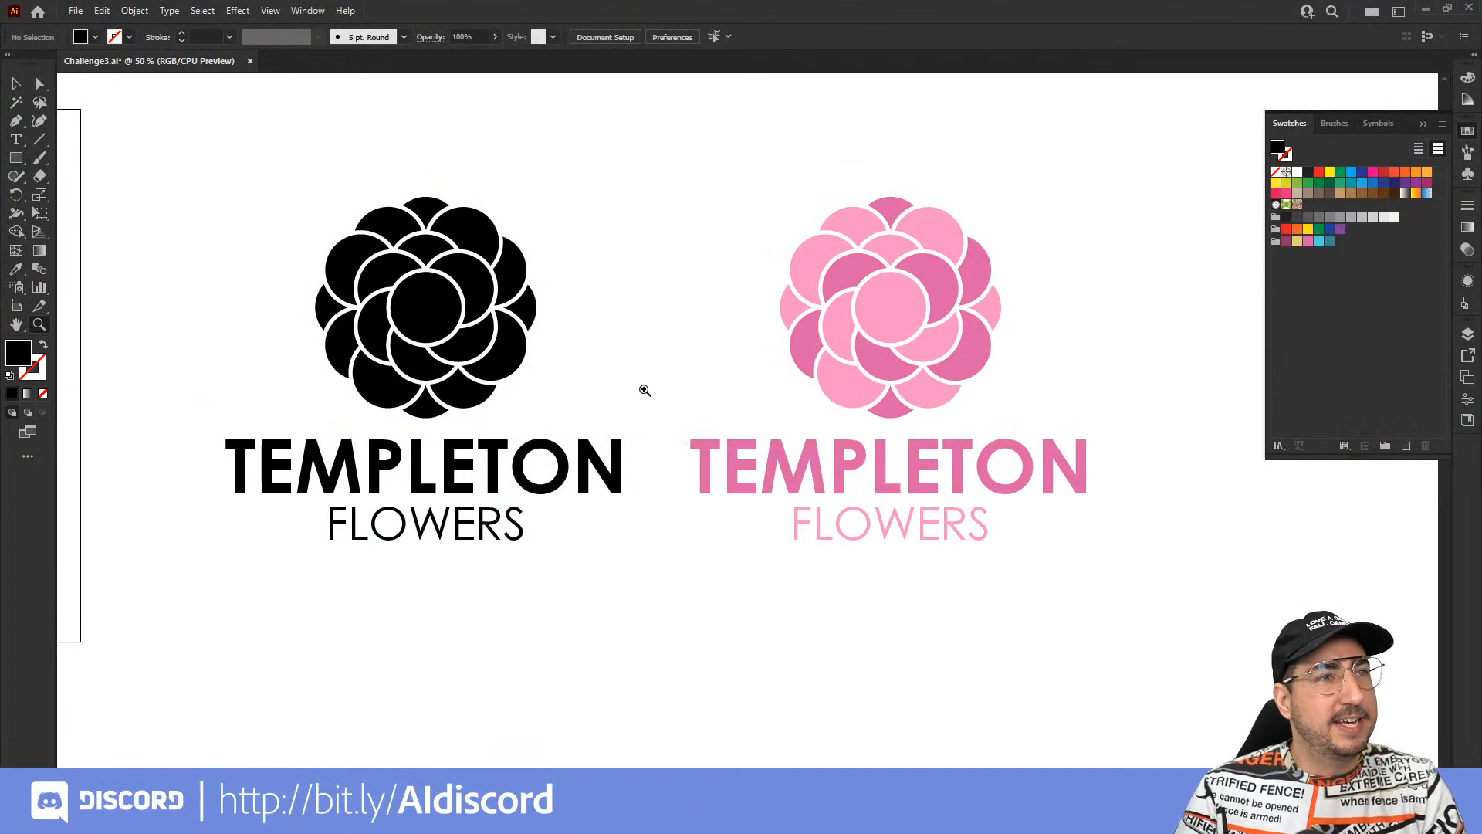
key(v)
drag(1008, 482, 465, 541)
Scale the pink logo down proportionally to about 412 × 363 px so it fits beside the Logos heading.
key(z)
click(432, 479)
key(s)
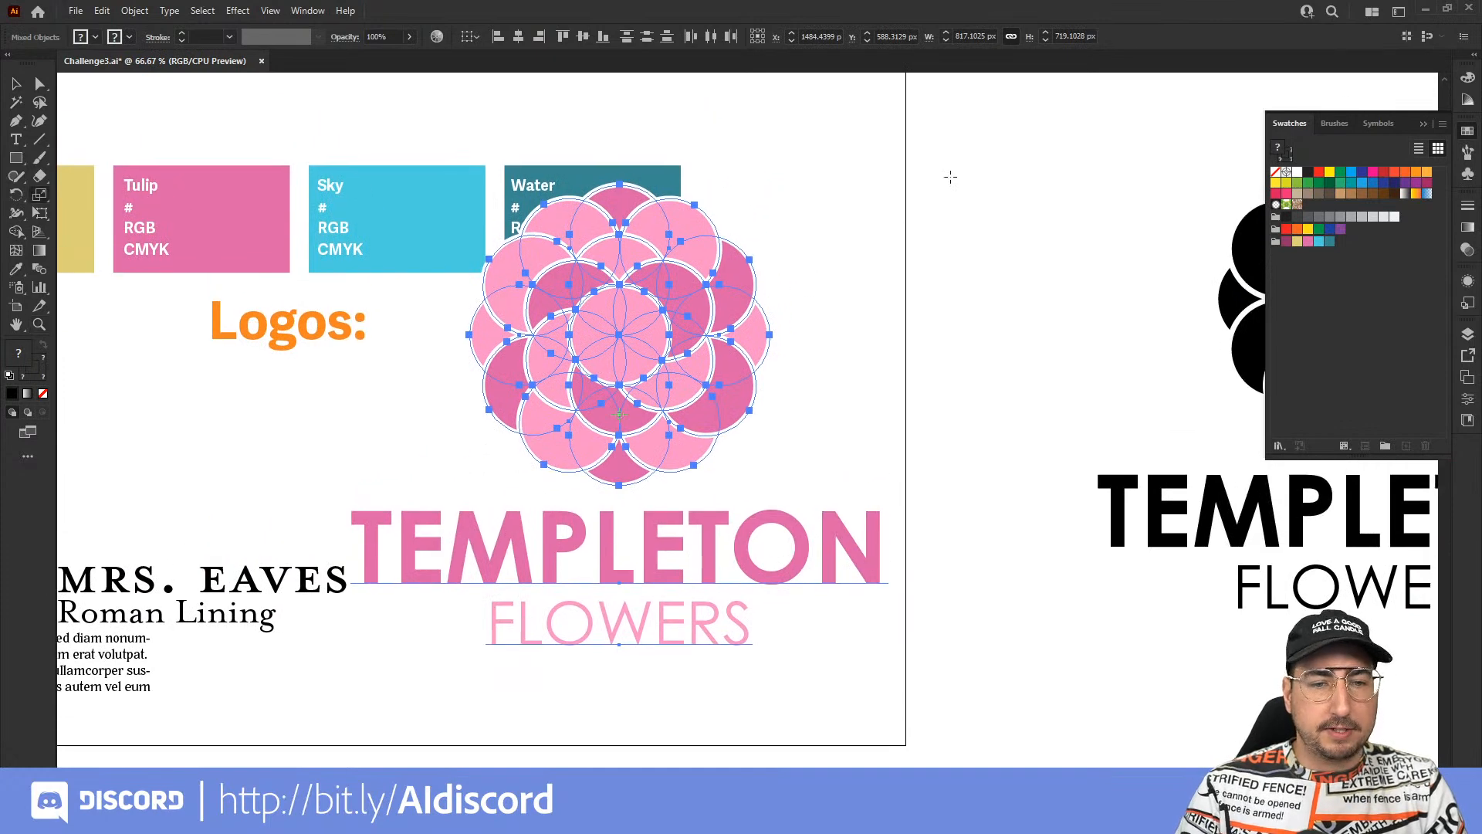
drag(950, 177, 849, 252)
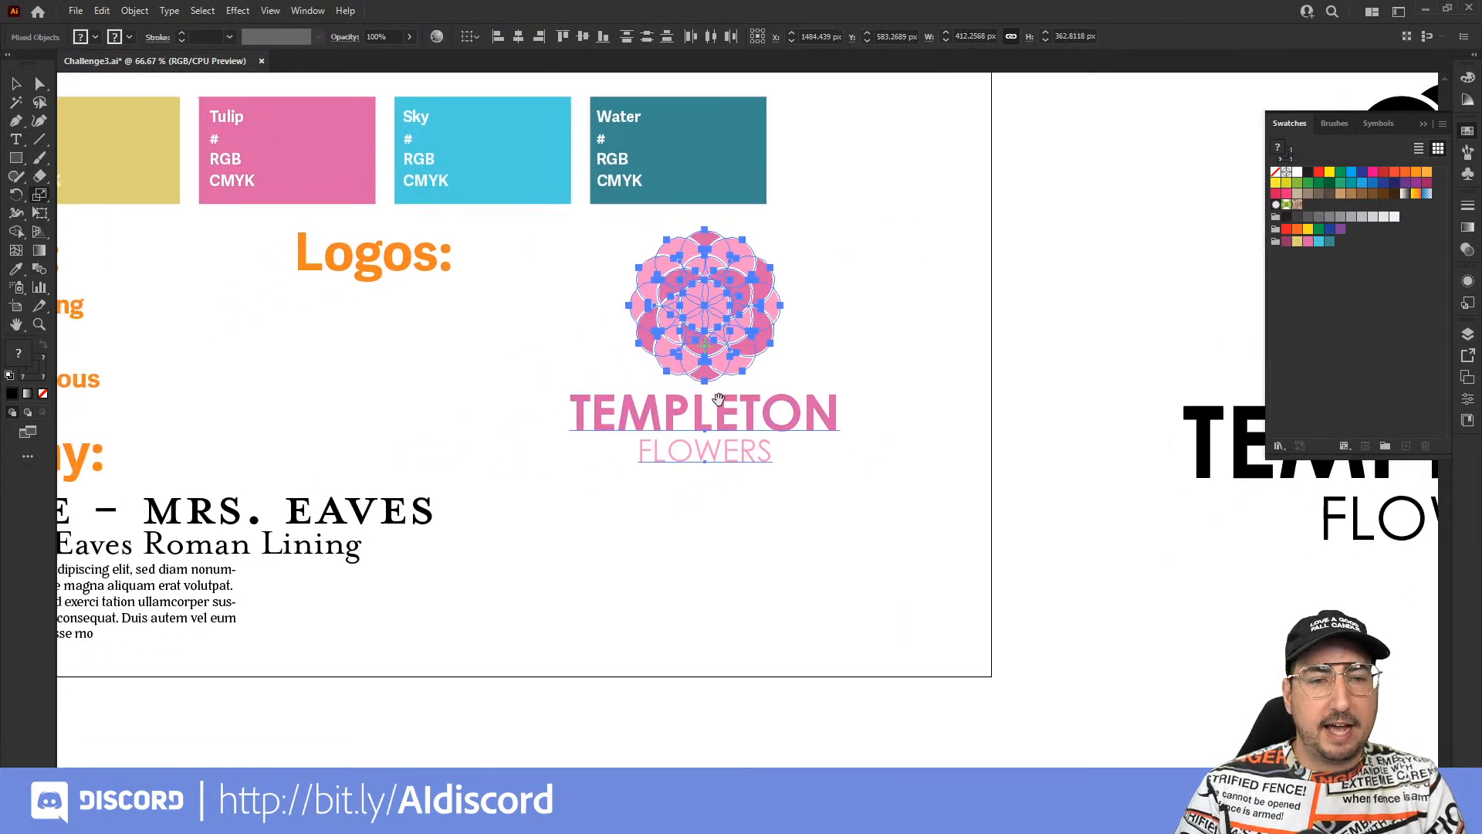
key(z)
click(448, 285)
drag(648, 384, 688, 384)
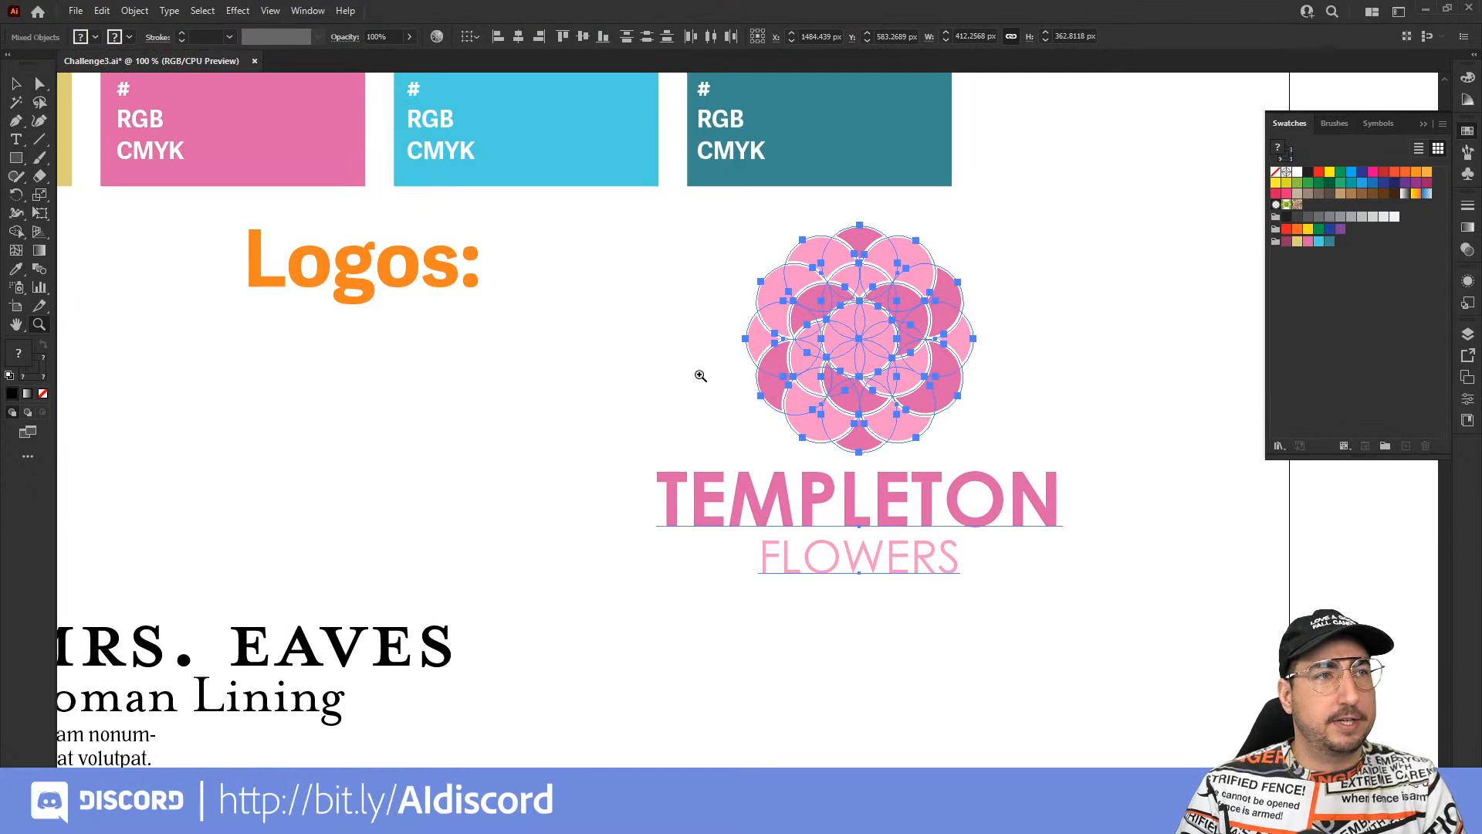
key(v)
right_click(855, 311)
click(834, 344)
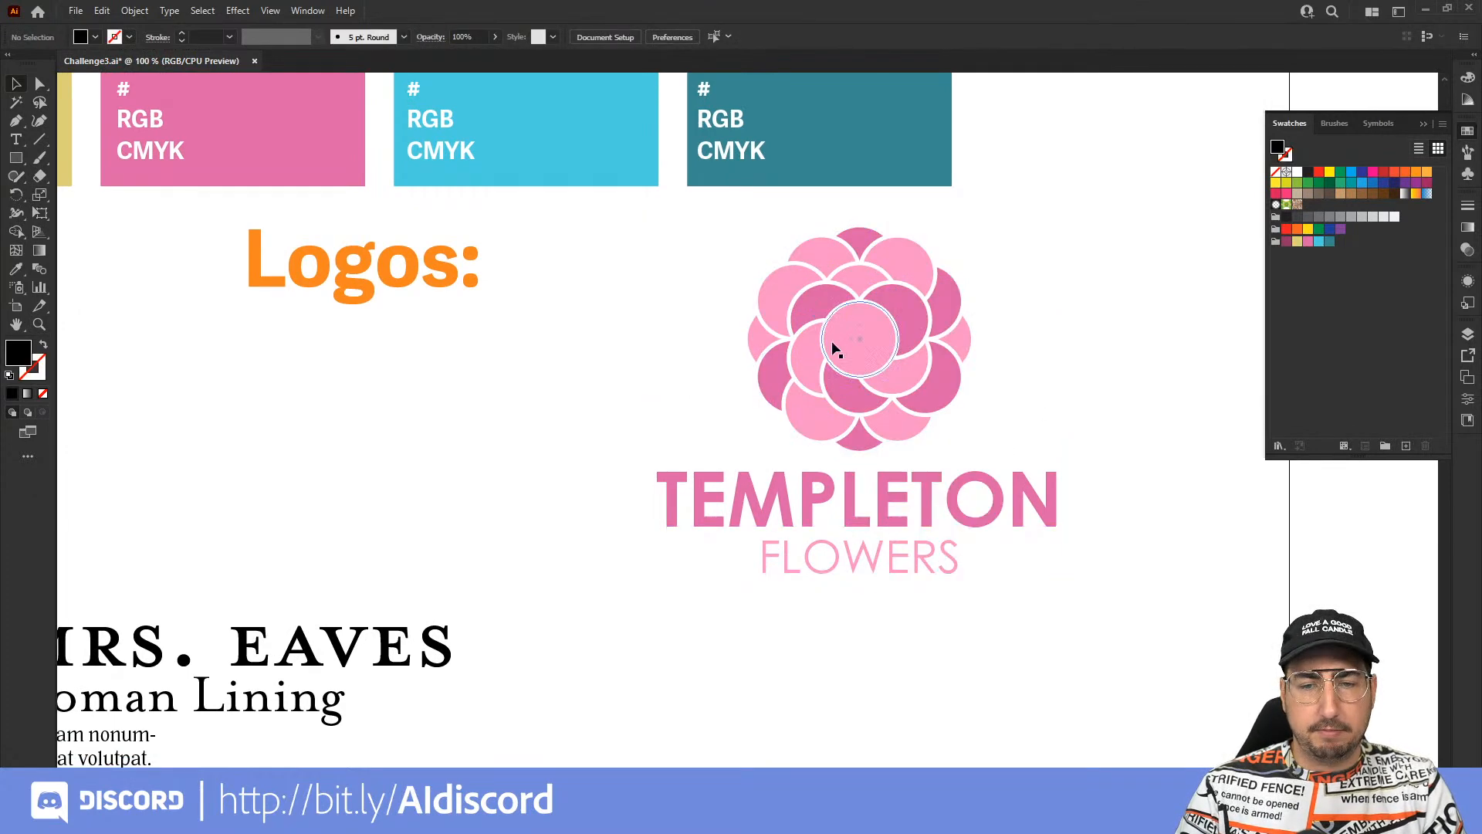
click(832, 348)
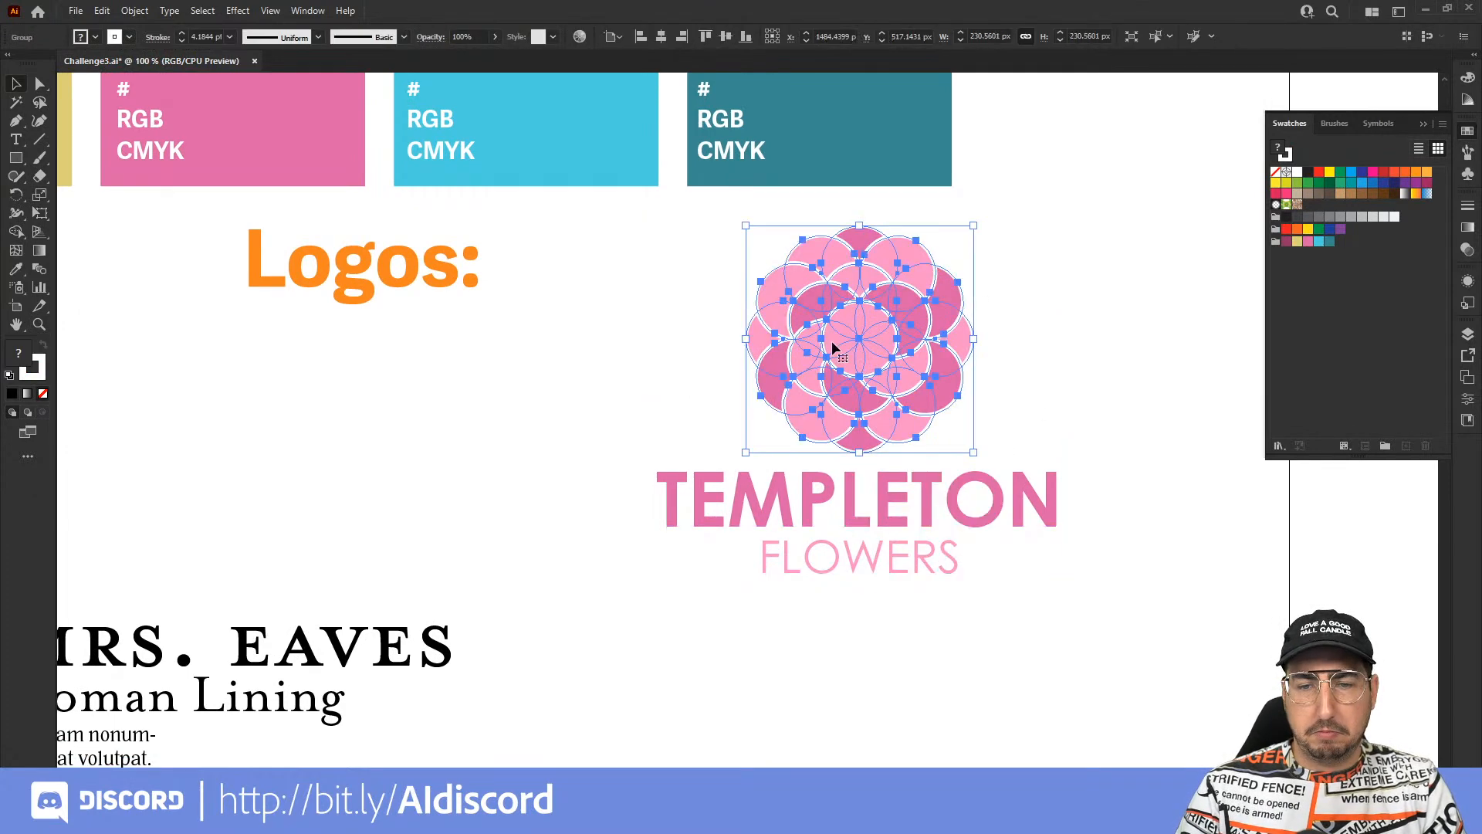
click(619, 373)
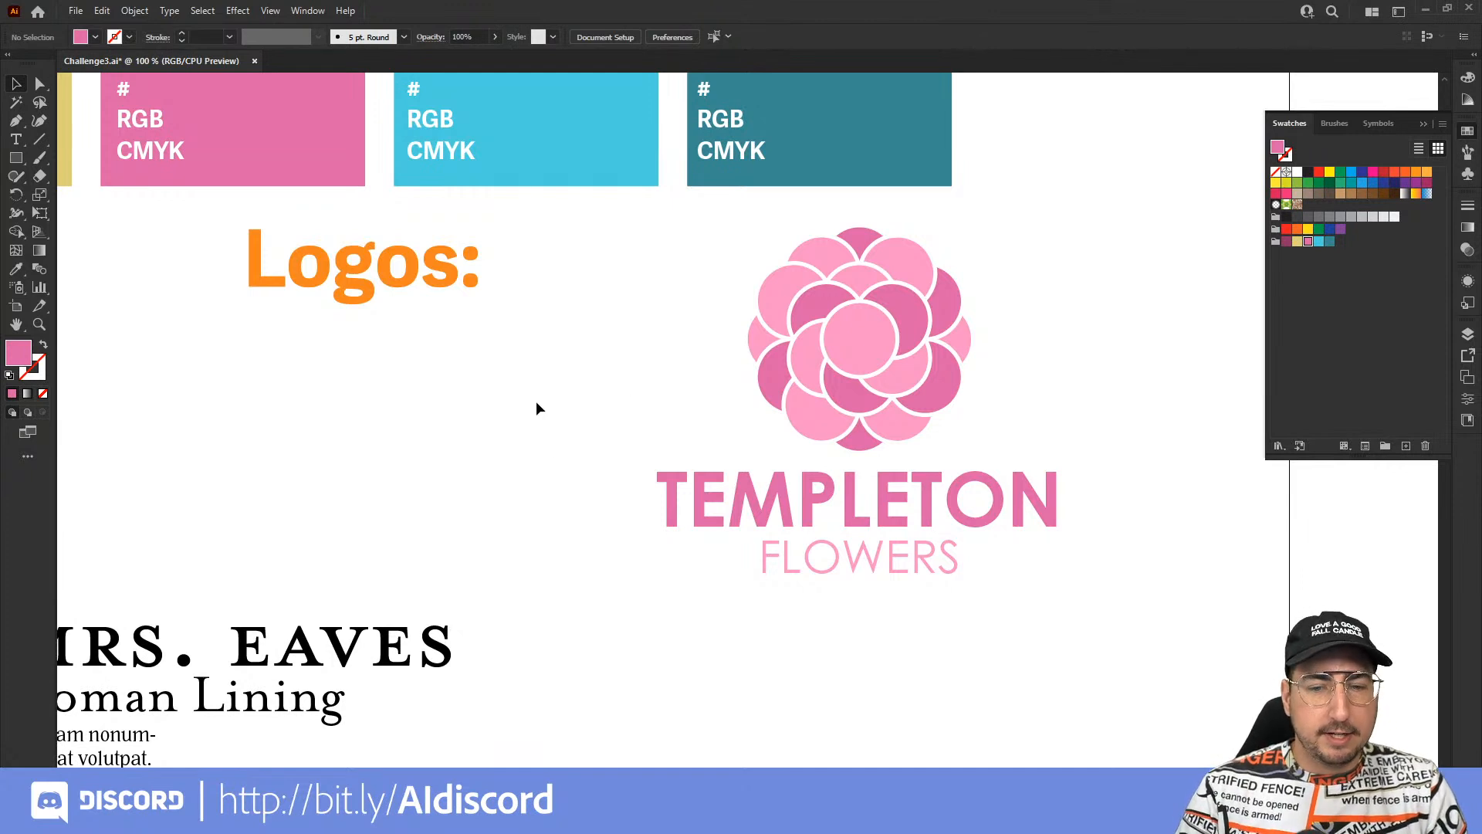
Copy only the TEMPLETON FLOWERS lettering from the logo and place it directly beneath the Logos heading.
drag(648, 511, 982, 556)
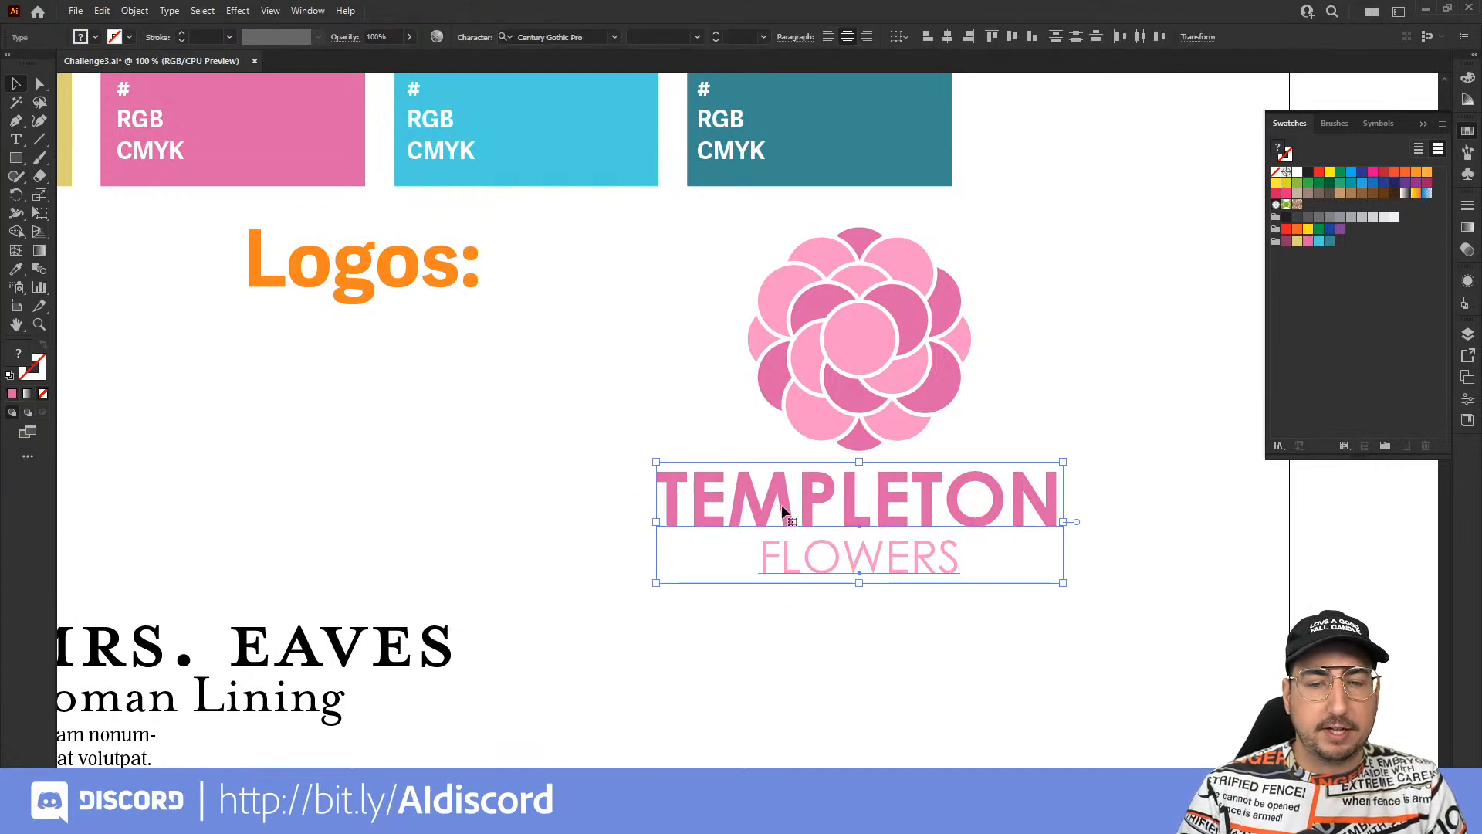
drag(670, 467, 377, 376)
click(465, 560)
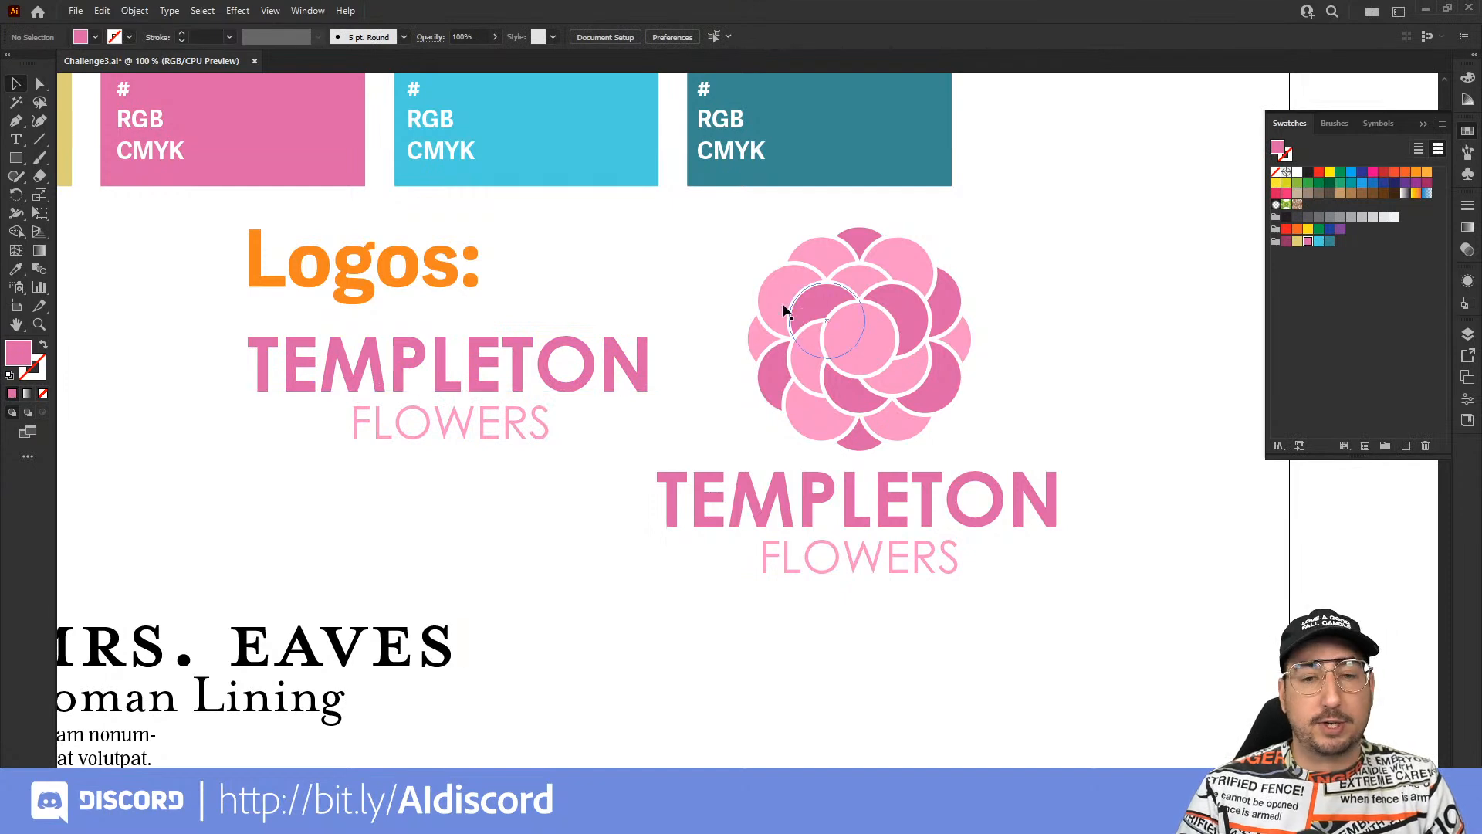
Move the complete flower logo horizontally closer to the artboard's right edge.
drag(727, 303, 1019, 551)
drag(995, 501, 1181, 501)
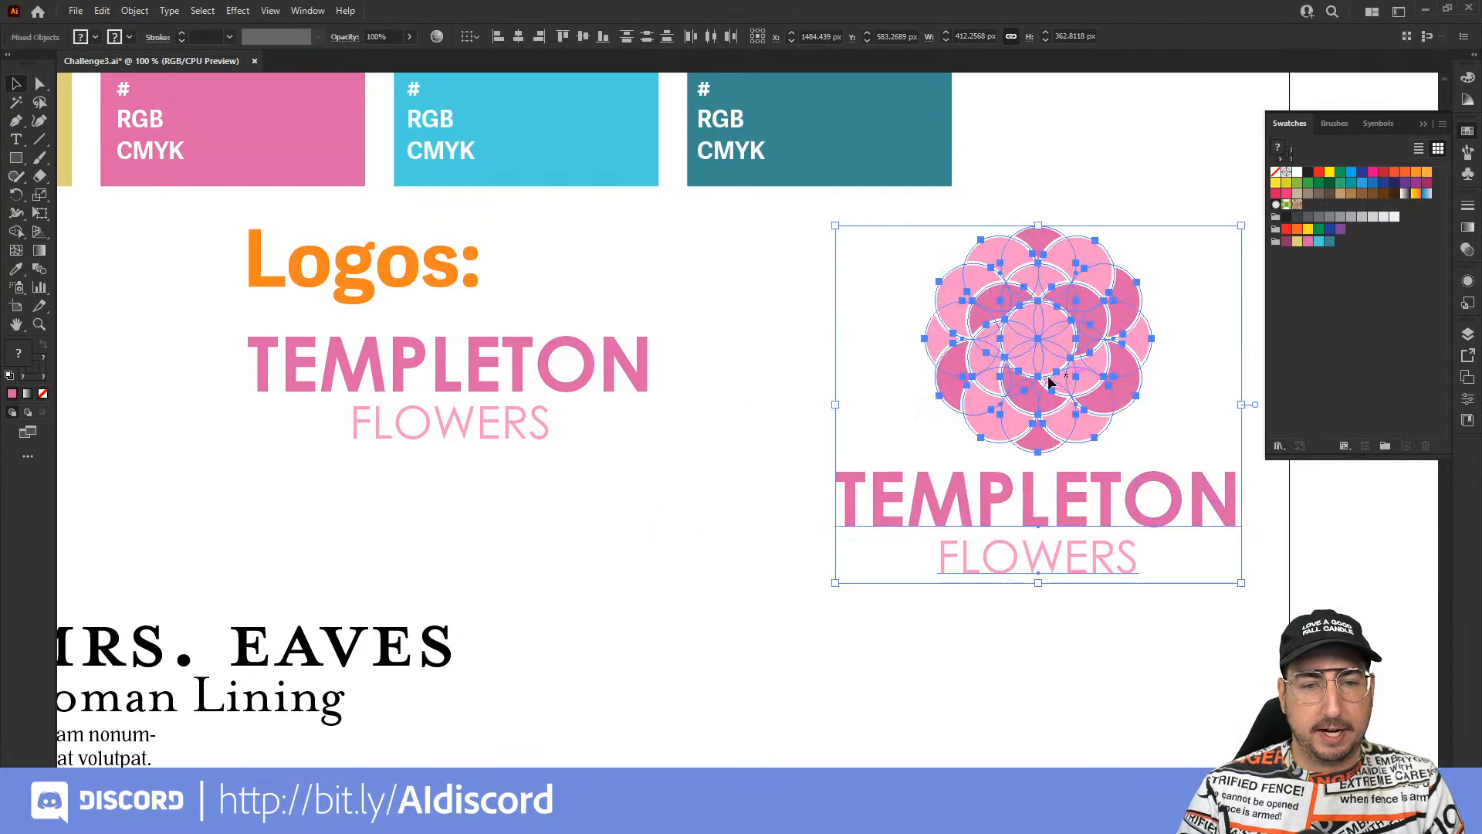
drag(666, 416, 715, 337)
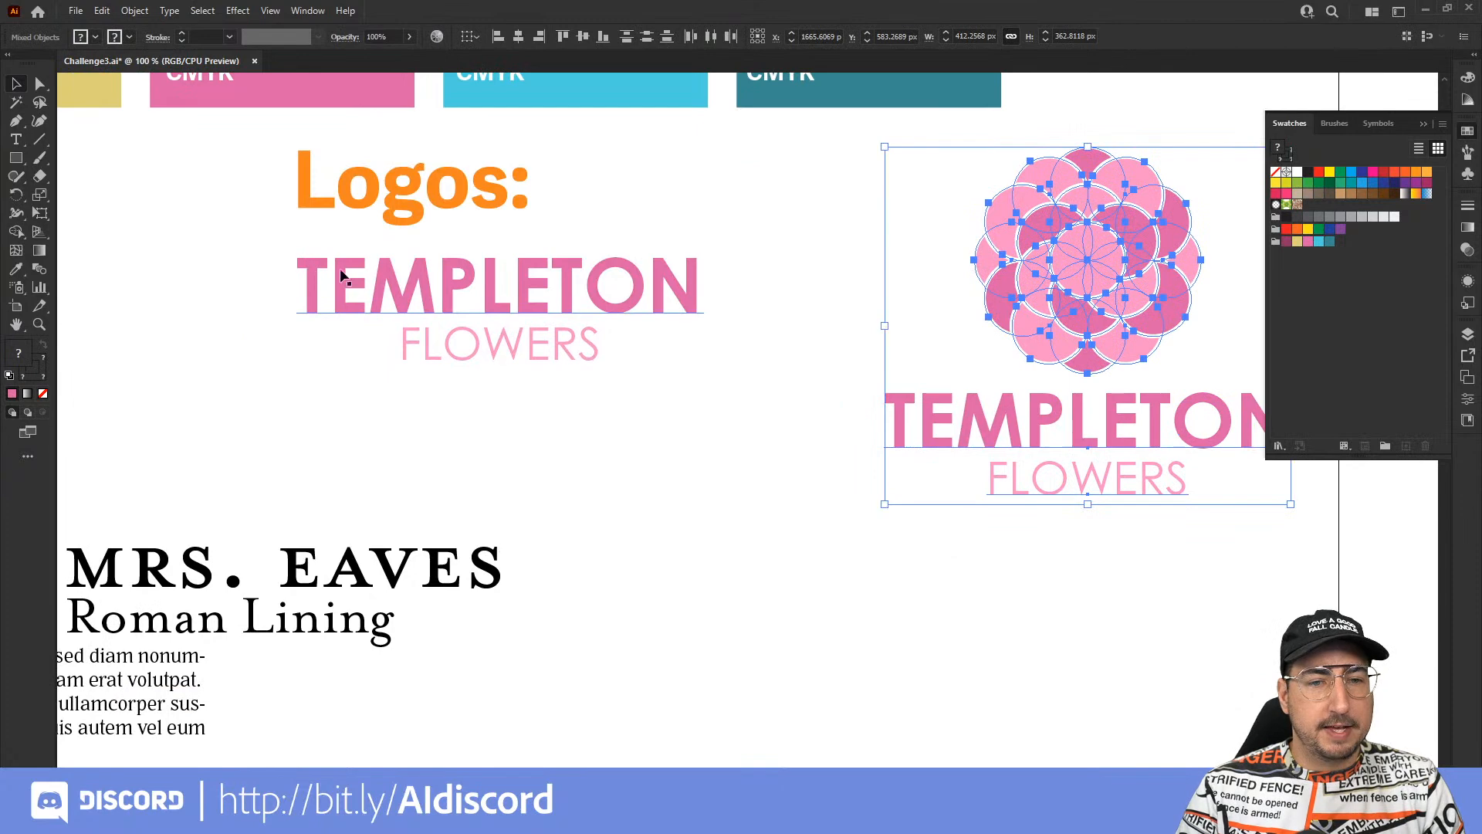
Group the TEMPLETON and FLOWERS text objects beneath the Logos heading into one wordmark.
click(504, 281)
shift+click(526, 349)
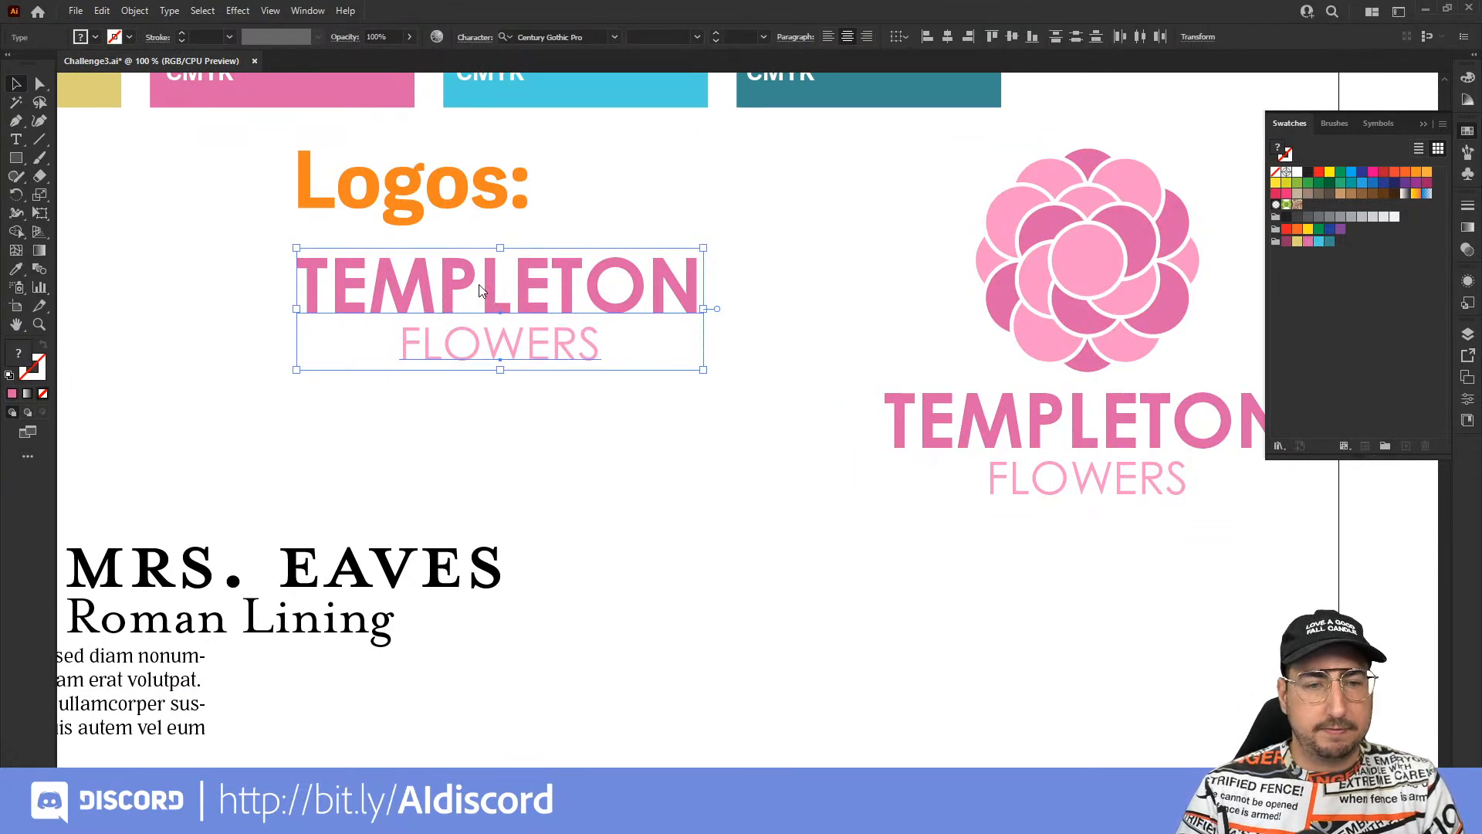
right_click(480, 290)
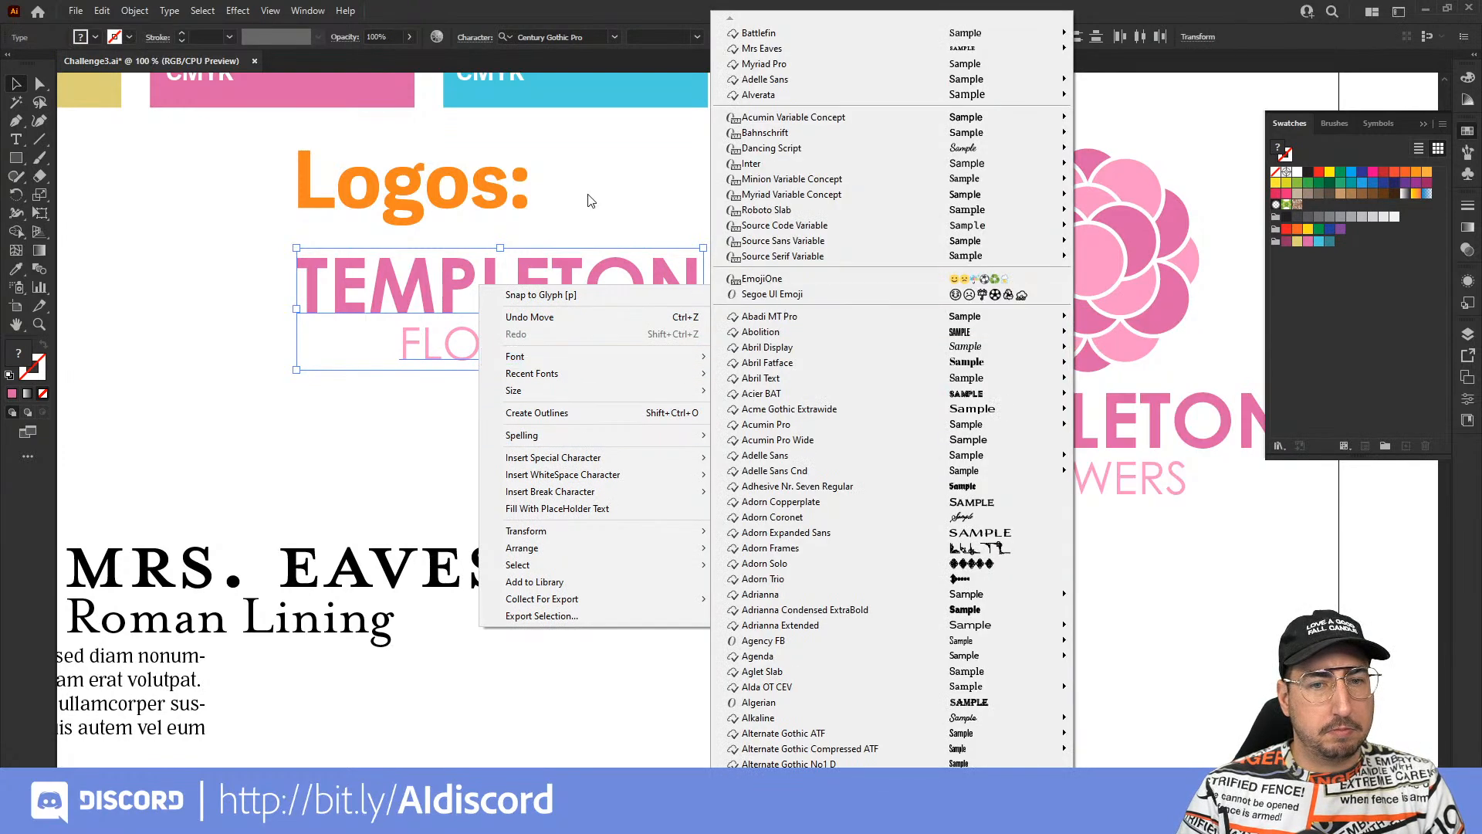
click(589, 198)
click(540, 355)
right_click(563, 301)
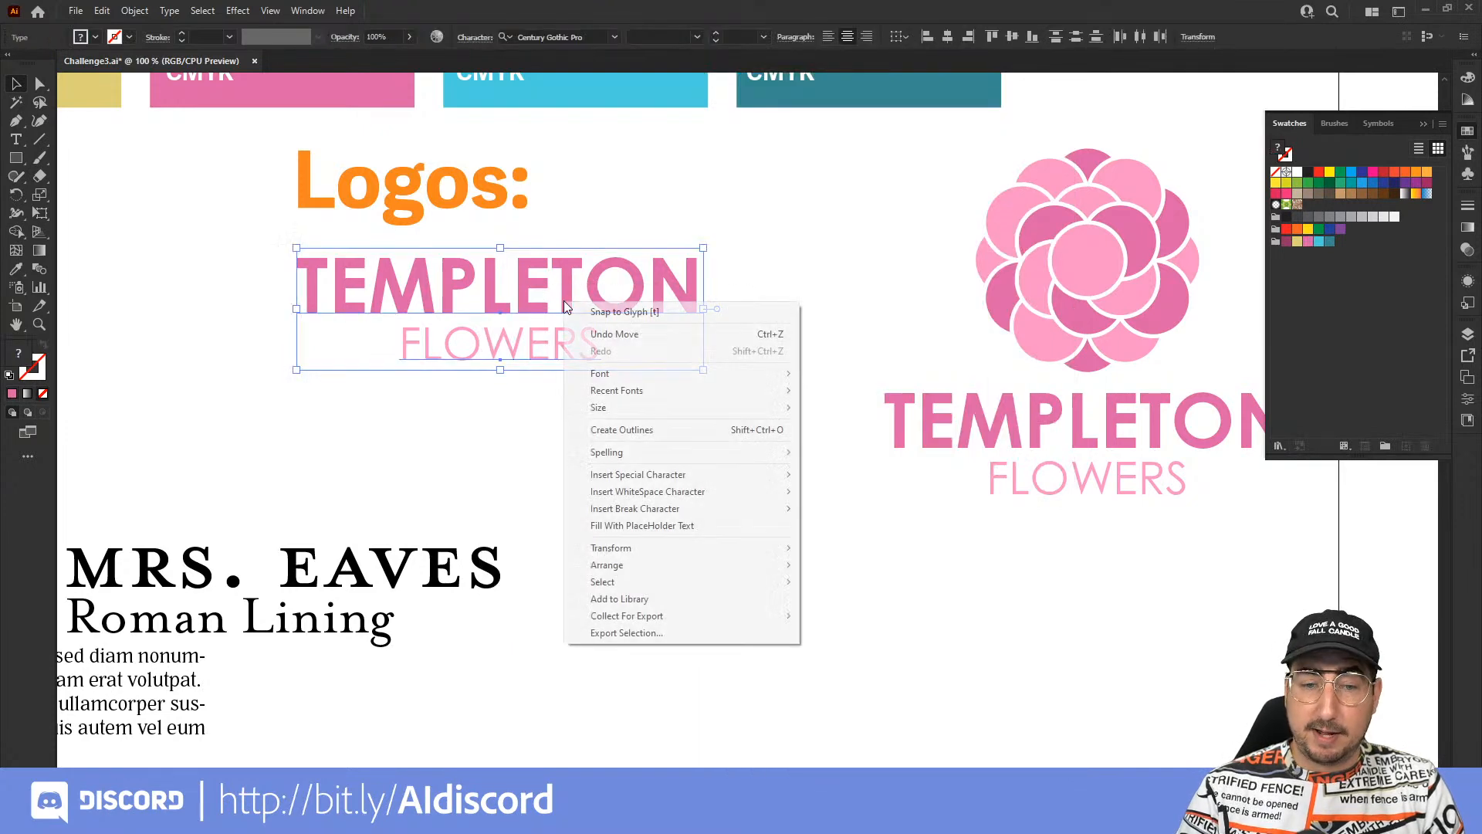
click(785, 222)
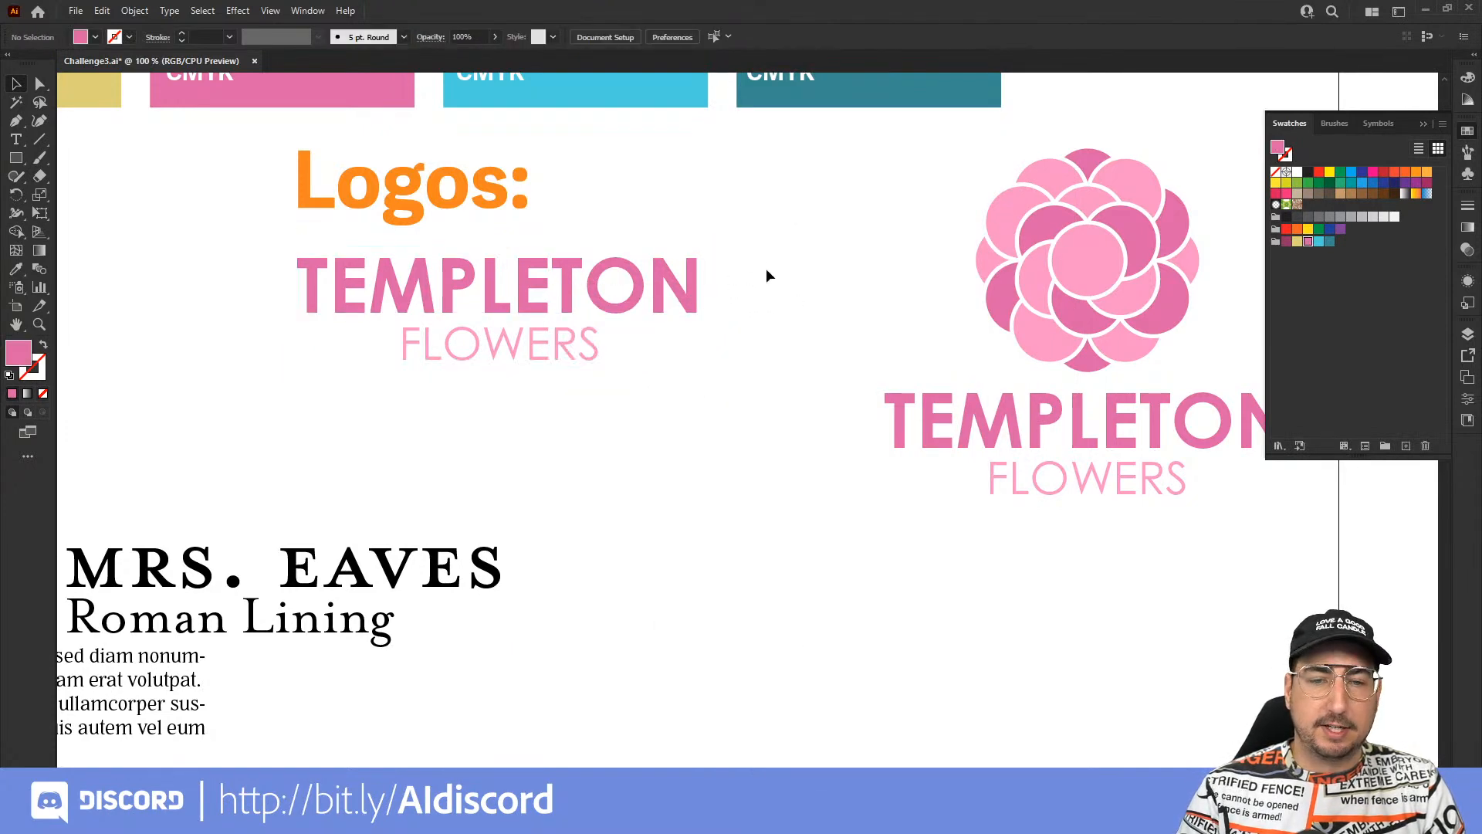
Duplicate the grouped wordmark straight down so the copy sits just beneath it.
click(558, 347)
click(558, 347)
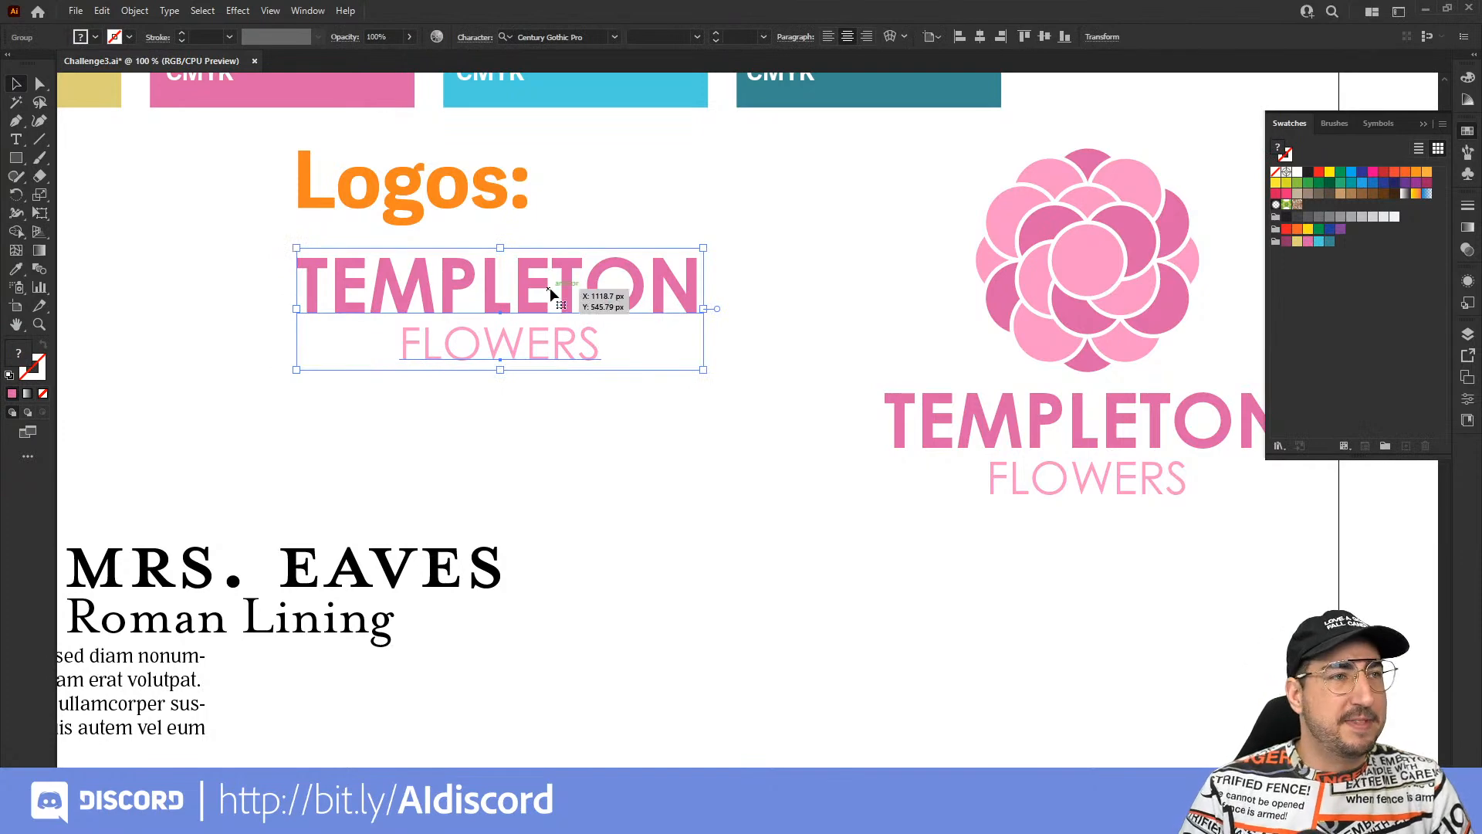
drag(550, 293, 571, 421)
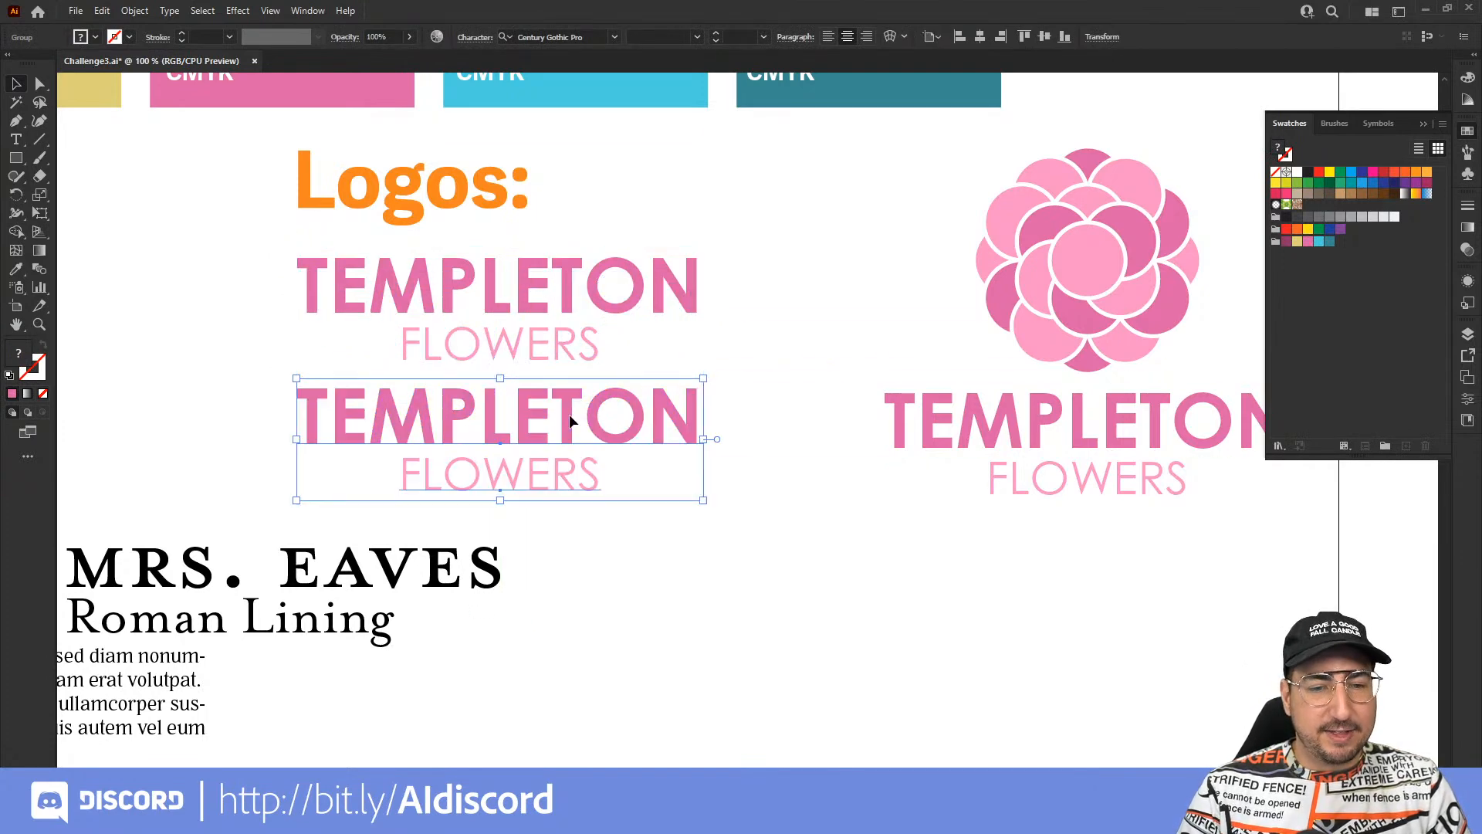
click(753, 391)
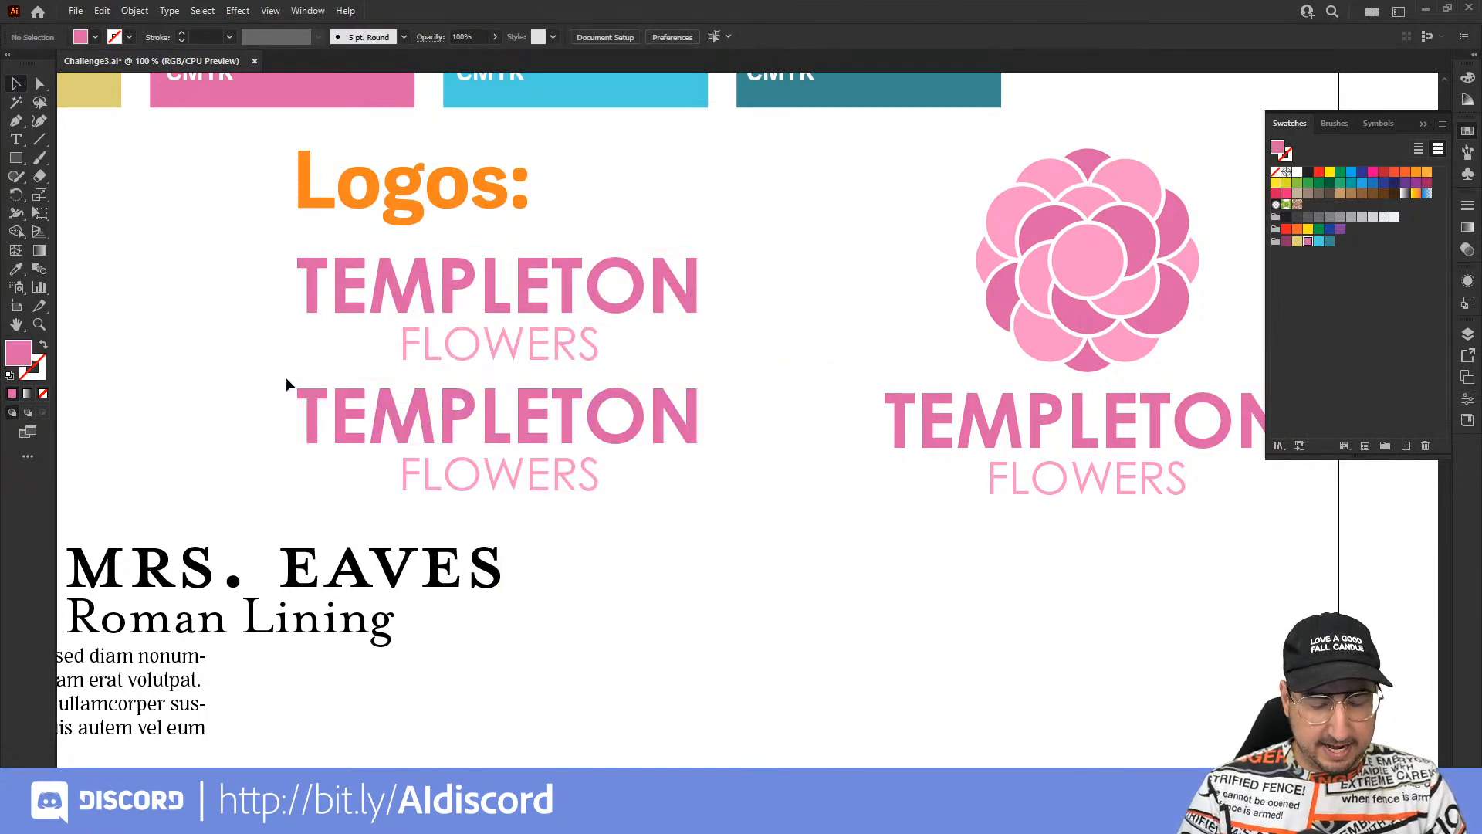
Draw a rectangle about 455 × 130 px over the lower wordmark and fill it with the Stem swatch's color.
key(m)
drag(274, 374, 722, 502)
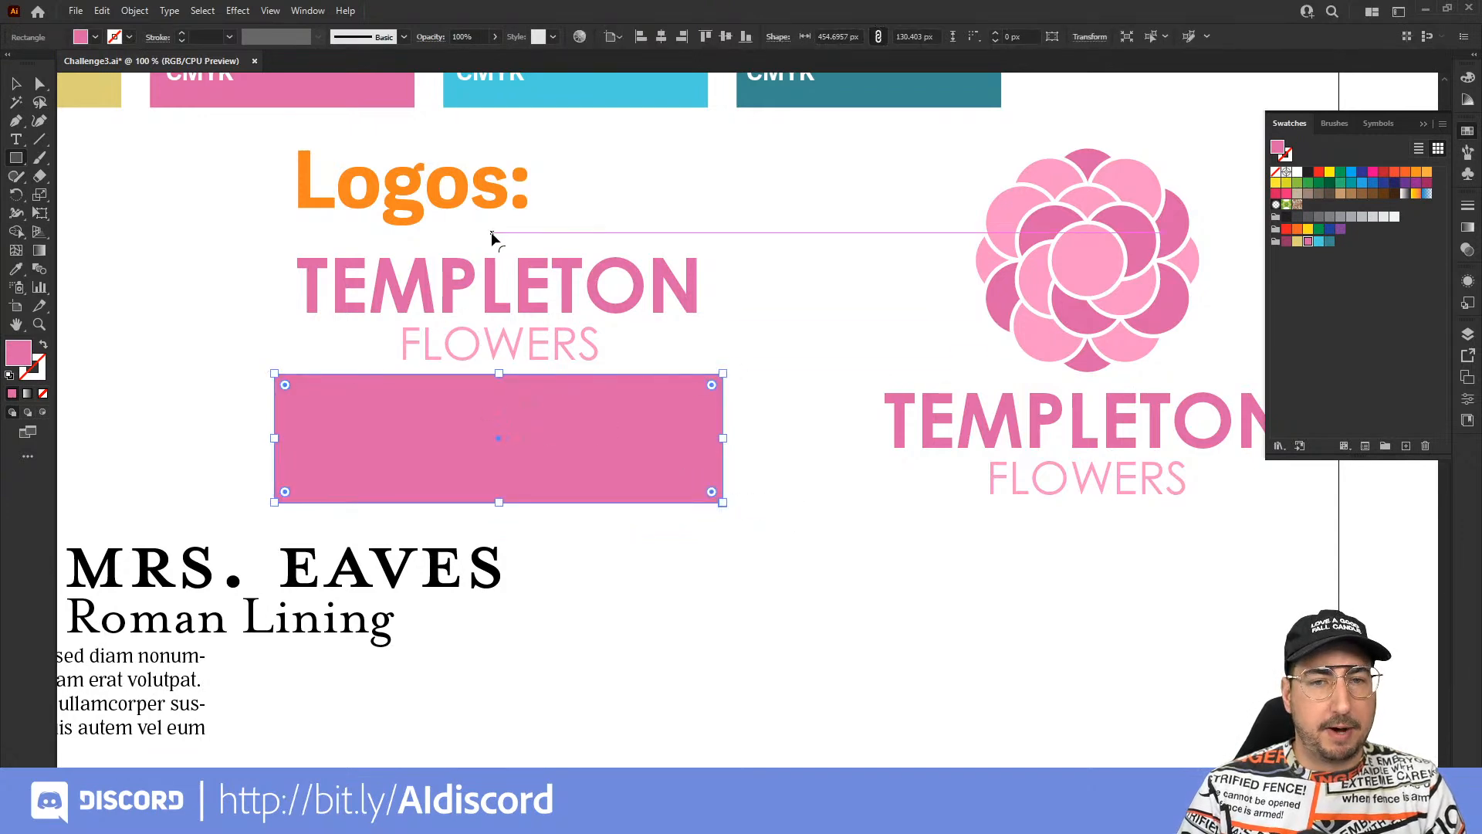
scroll(476, 216, up, 3)
scroll(475, 216, left, 5)
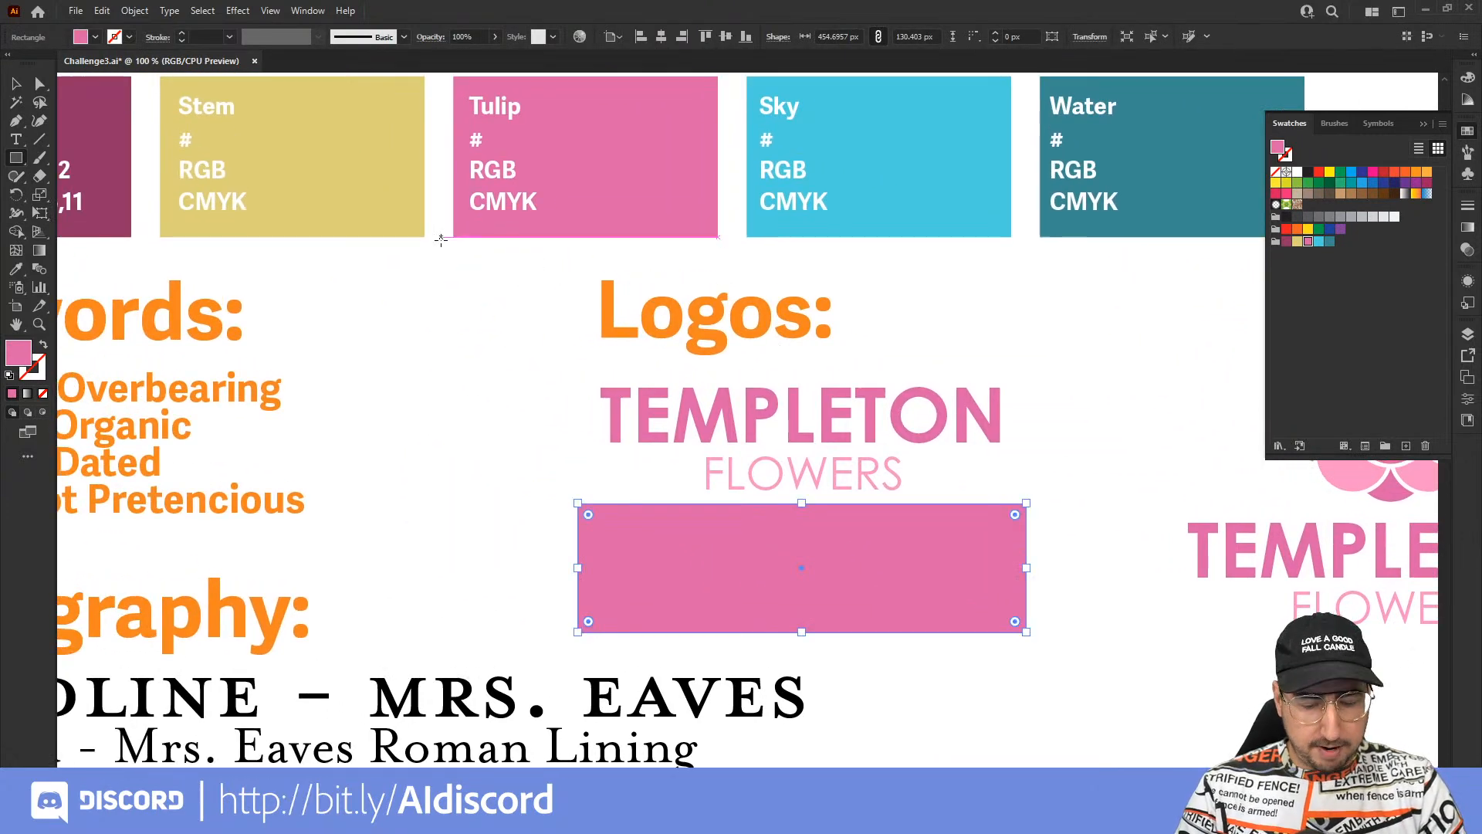
key(i)
click(413, 205)
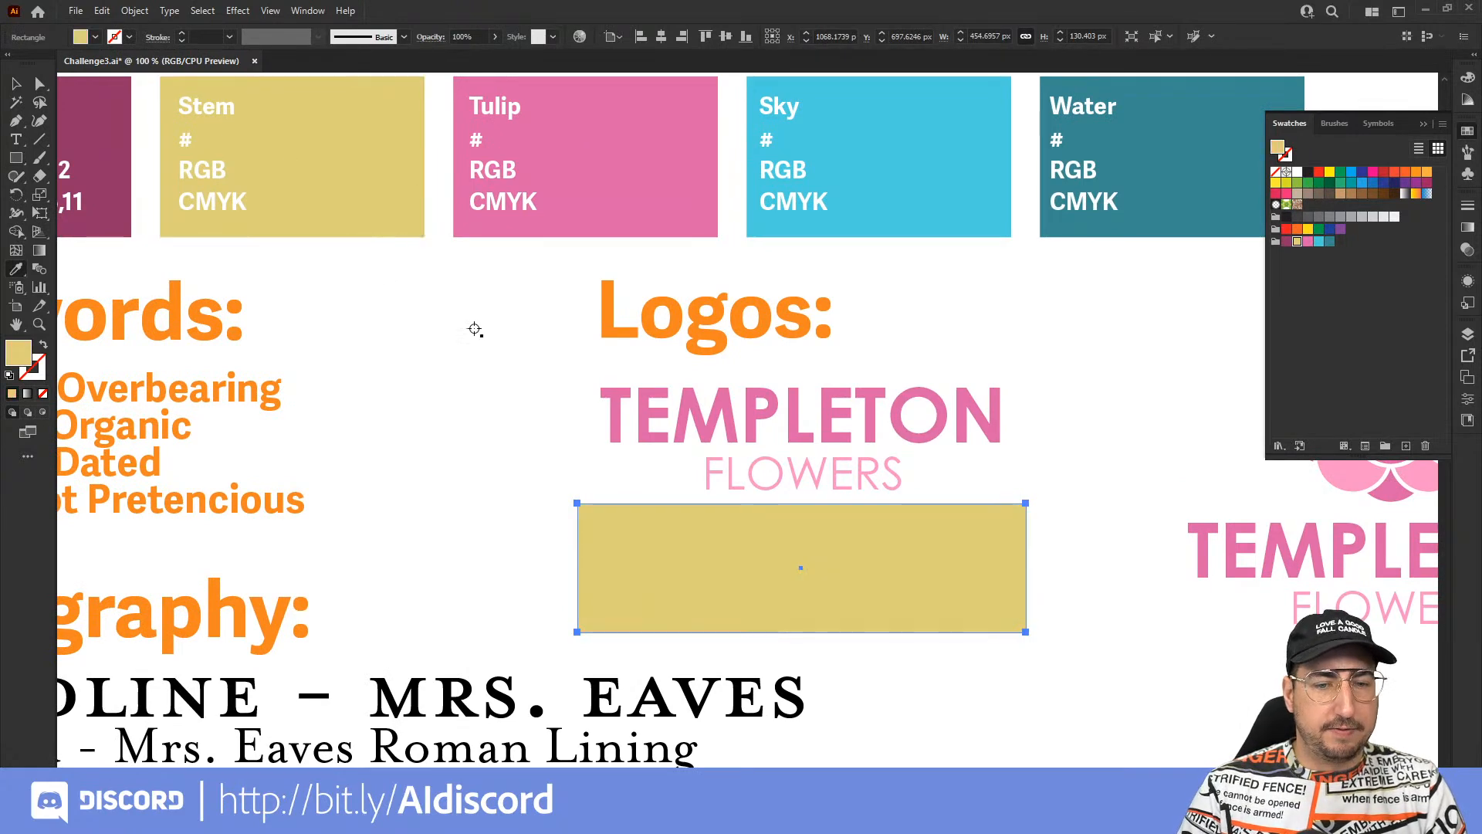
Send the Stem-colored rectangle backward so it lies behind the lower wordmark.
key(v)
drag(728, 473, 595, 387)
right_click(534, 455)
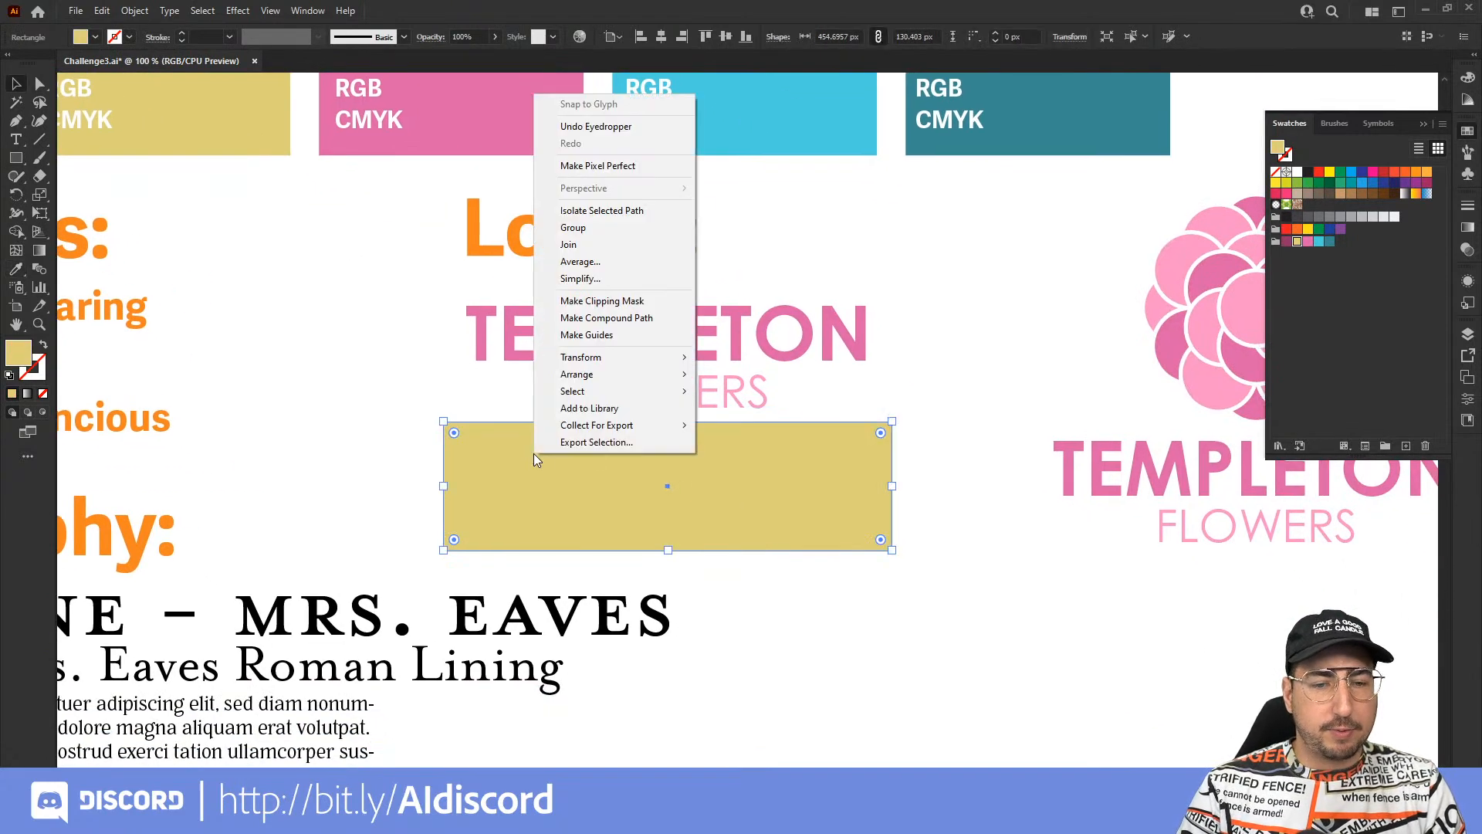
mouse_move(610, 375)
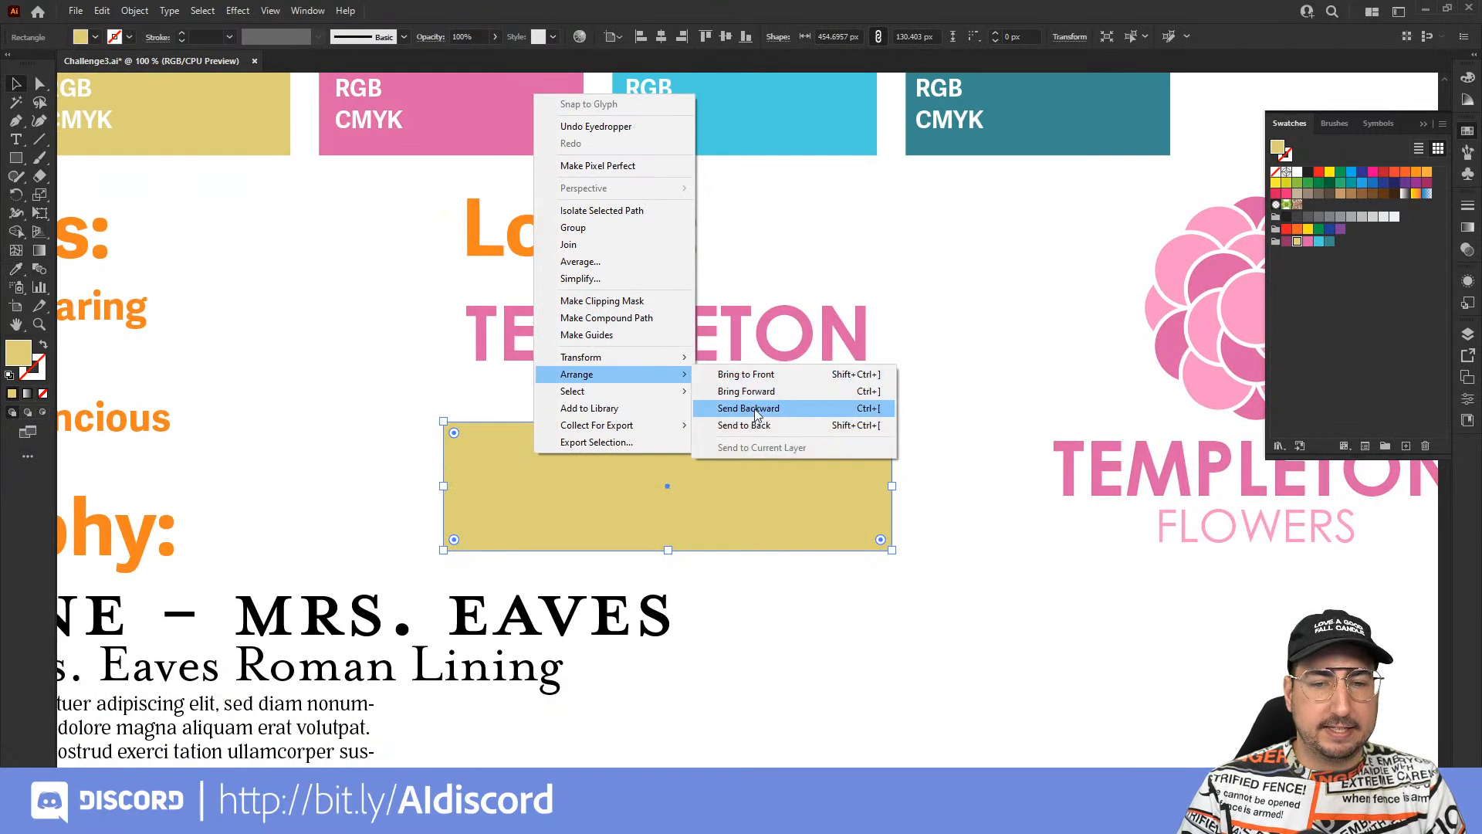
click(755, 409)
click(965, 400)
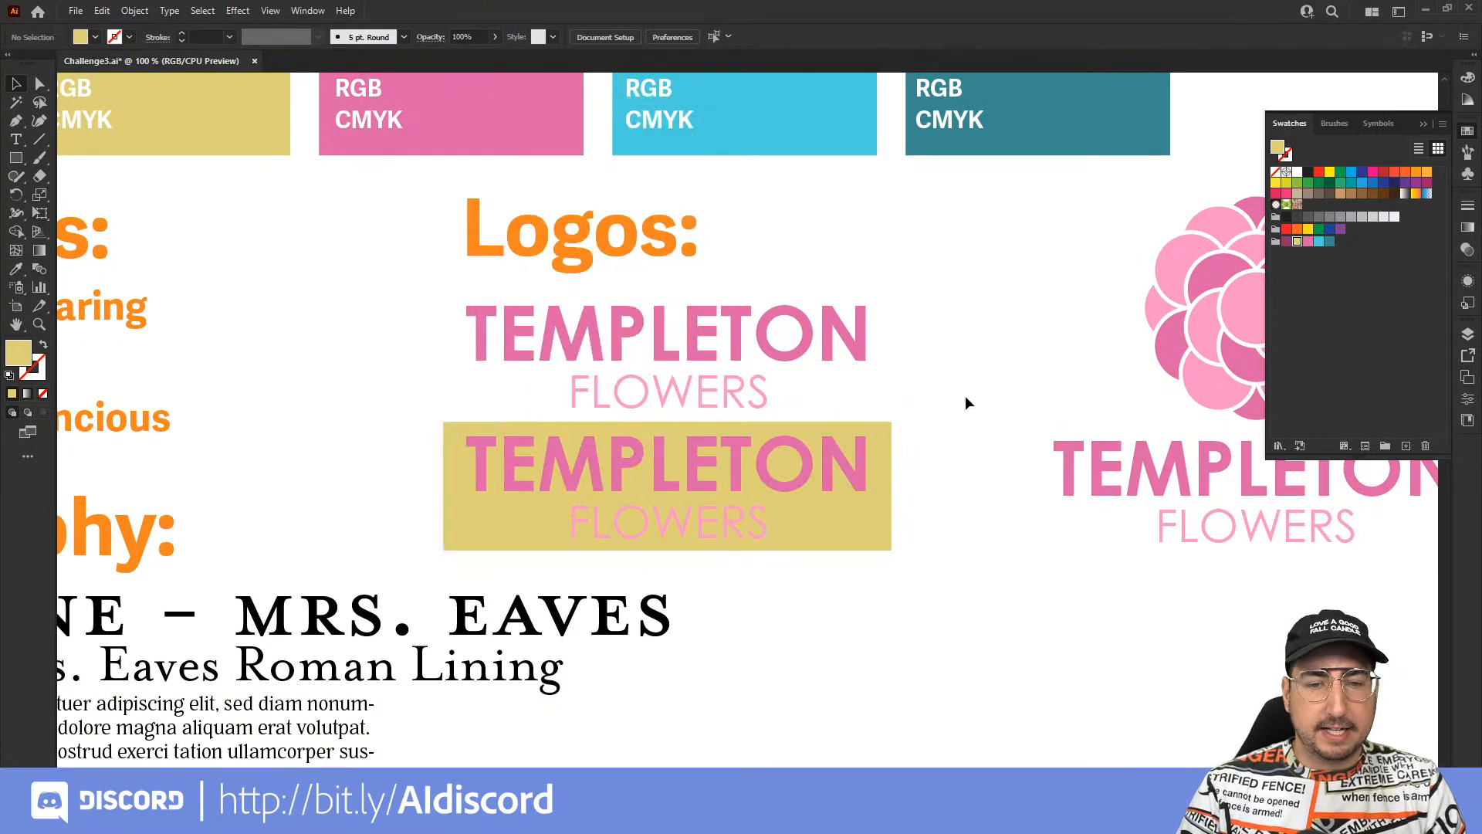
Recolor the lower wordmark white by sampling the artboard's background.
click(778, 462)
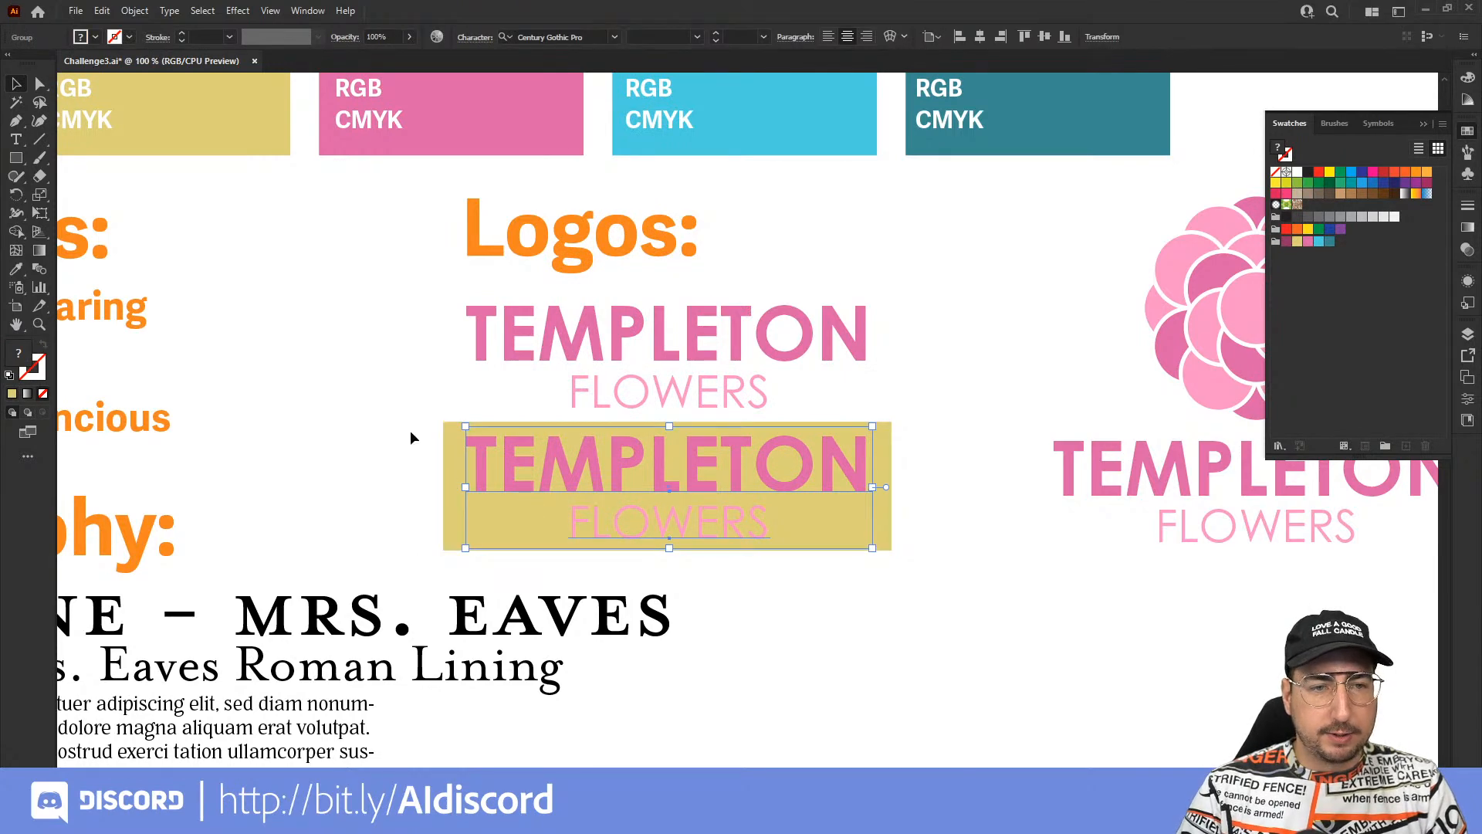
key(i)
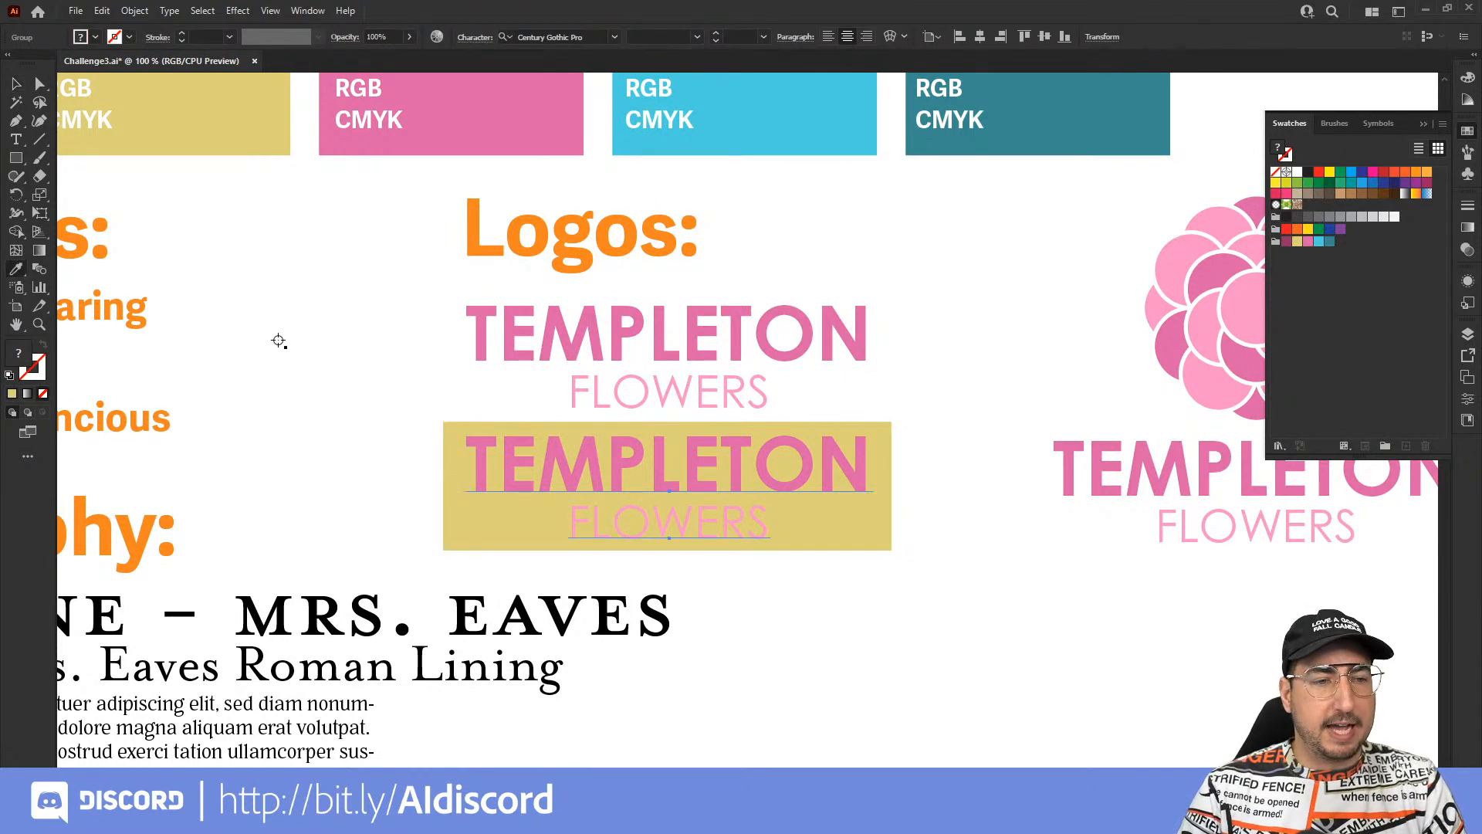
click(306, 340)
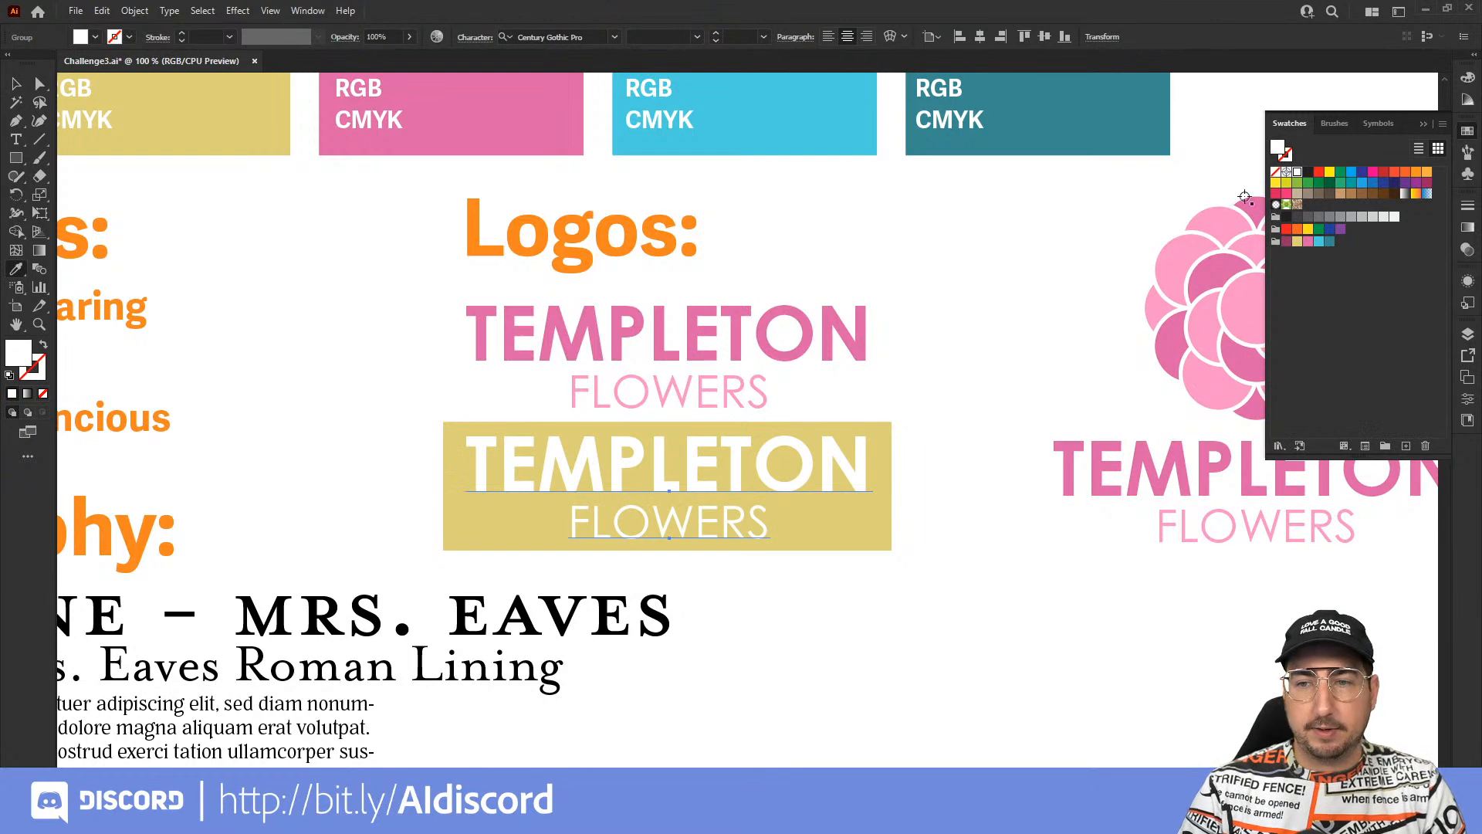
Scale both wordmarks and the Stem-colored rectangle together to about 381 px wide and position them beneath the Logos heading.
key(v)
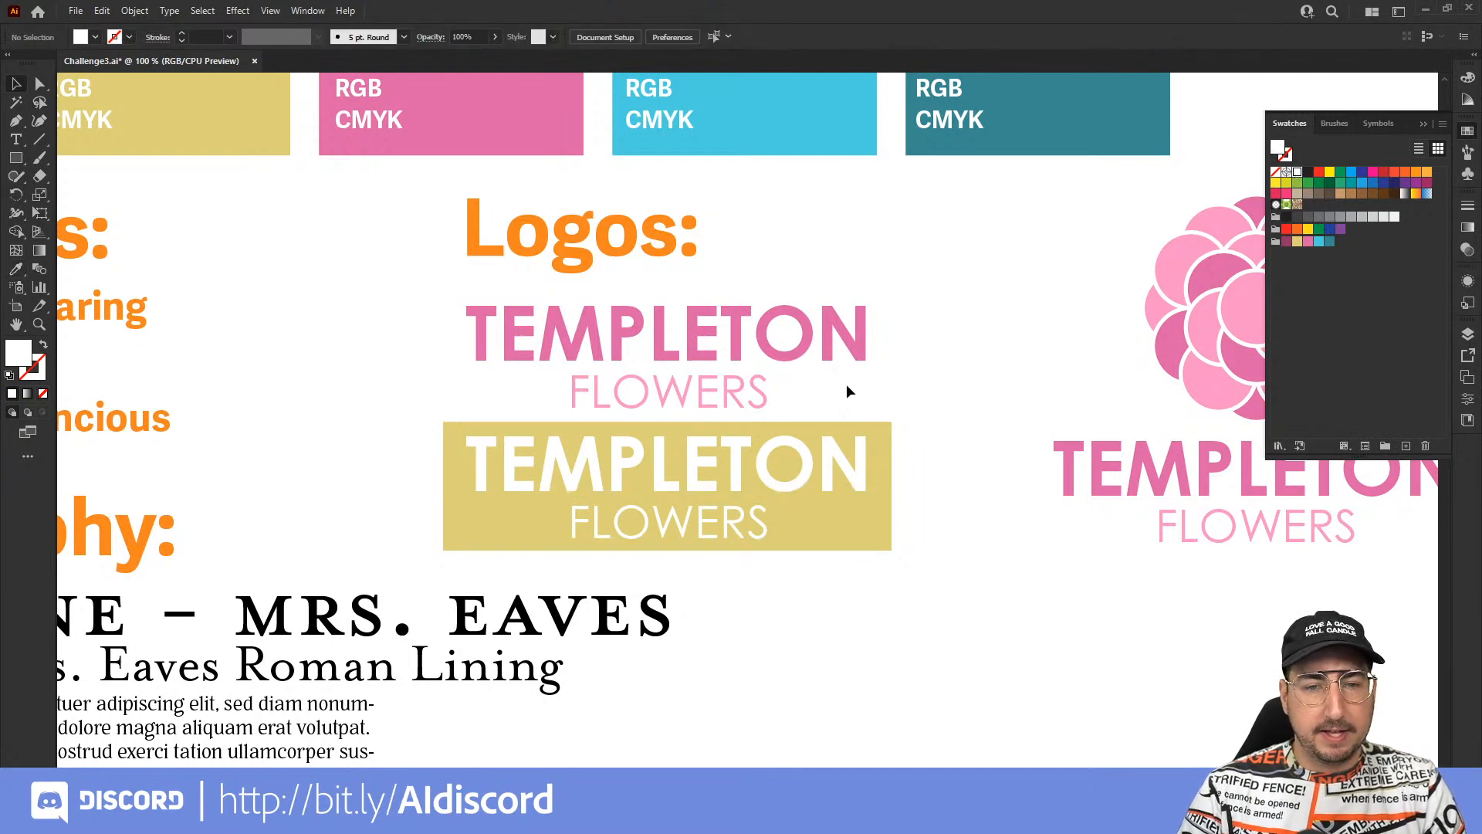
drag(945, 339, 619, 525)
drag(863, 324, 827, 349)
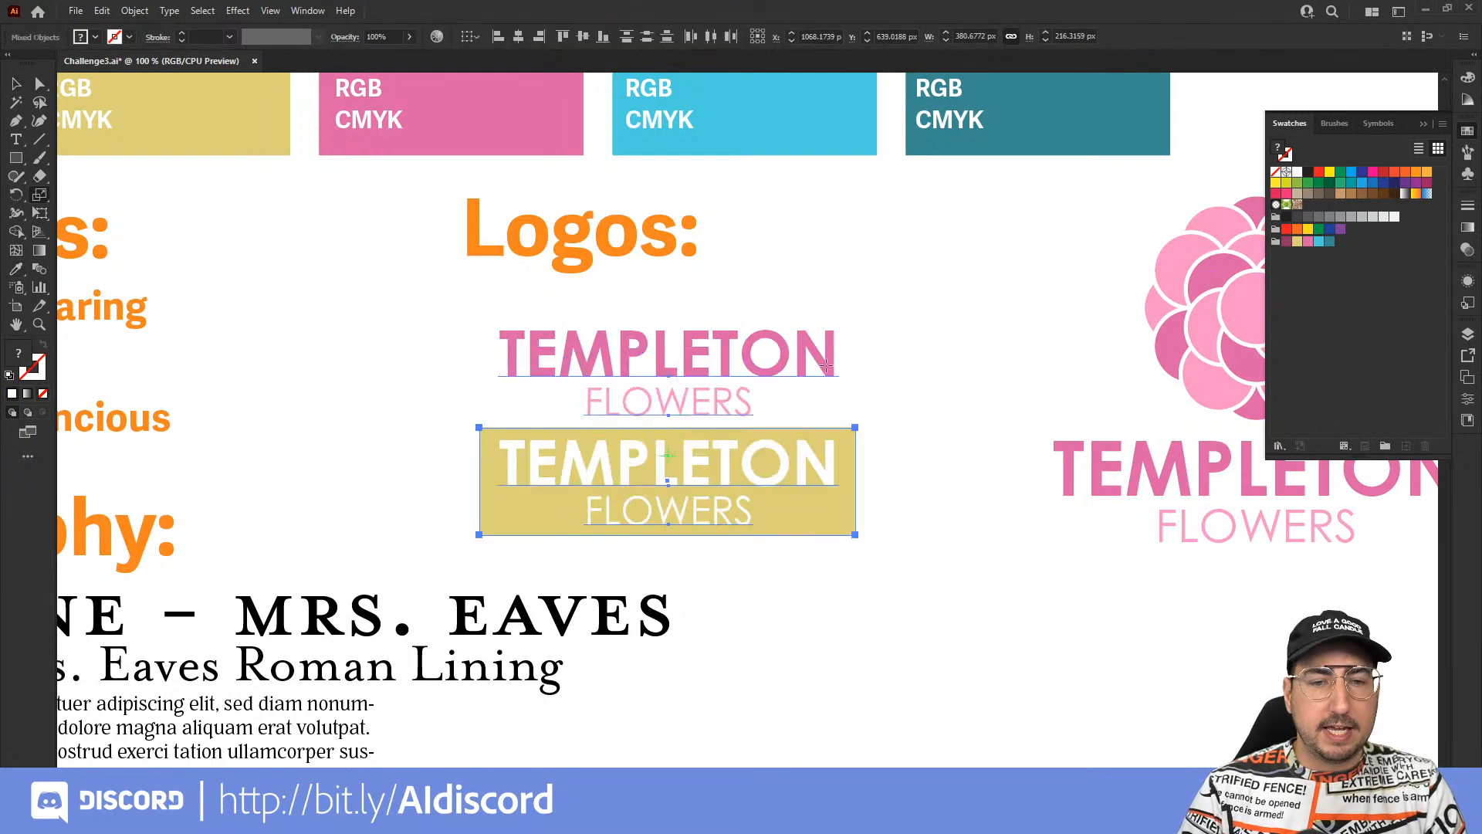
mouse_move(681, 352)
mouse_down()
mouse_move(671, 318)
mouse_move(651, 317)
mouse_move(667, 328)
mouse_up()
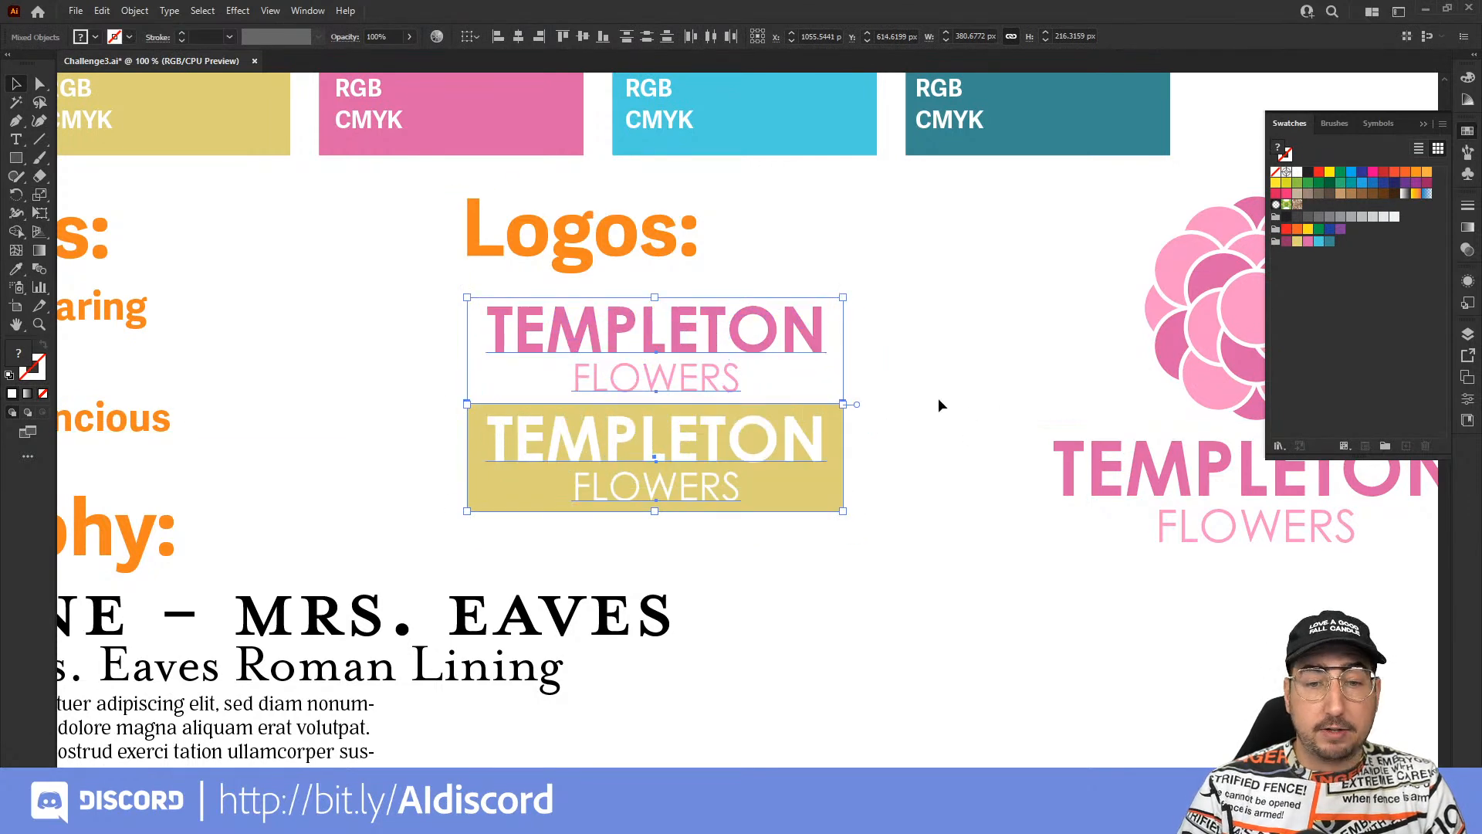
Move the reversed wordmark with its background lower to open a gap, and enlarge the Stem-colored rectangle for more vertical padding.
drag(902, 423, 731, 491)
drag(748, 440, 748, 469)
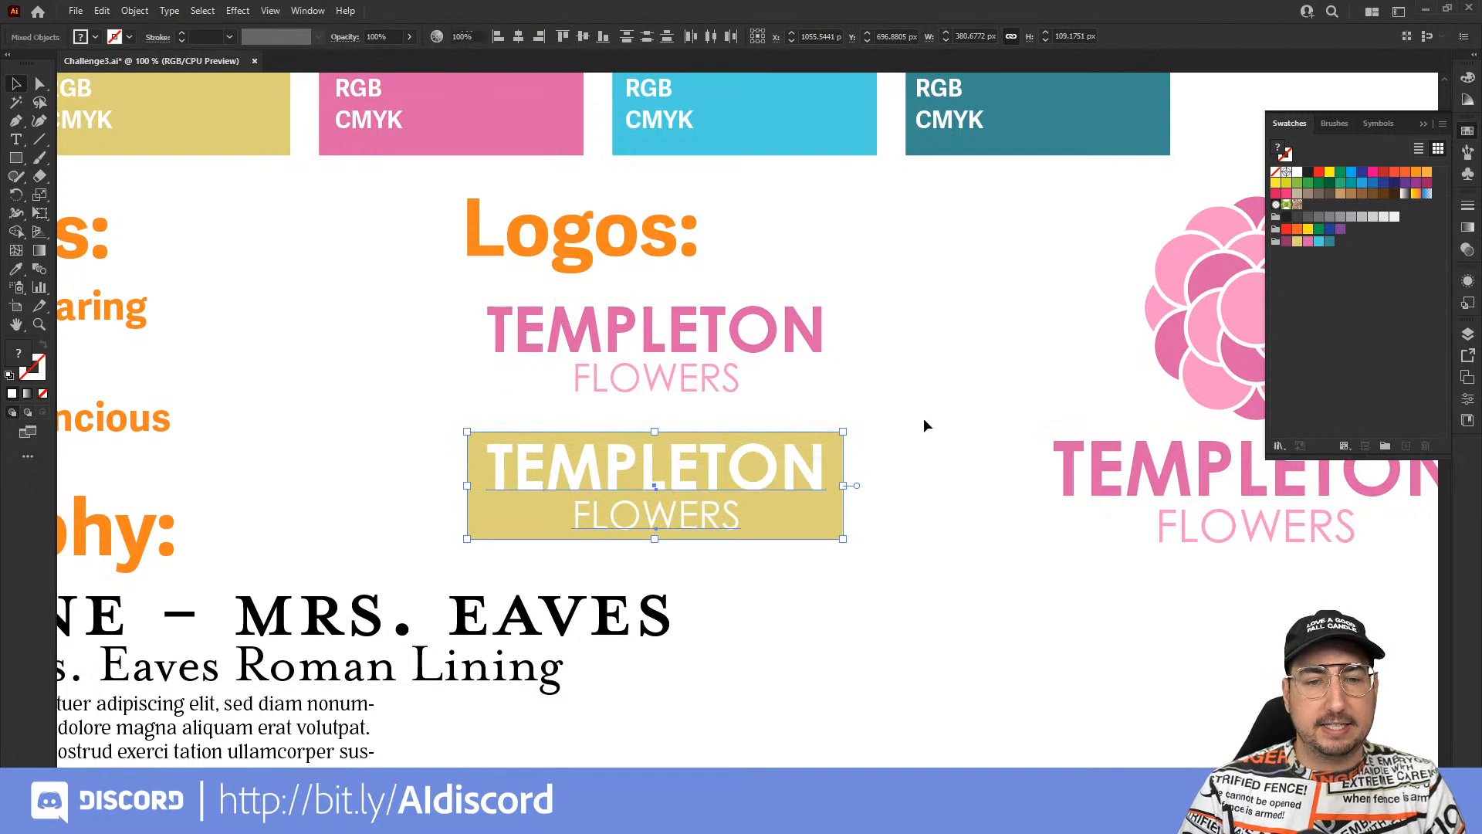
click(782, 502)
key(s)
drag(903, 378, 914, 344)
key(v)
click(912, 482)
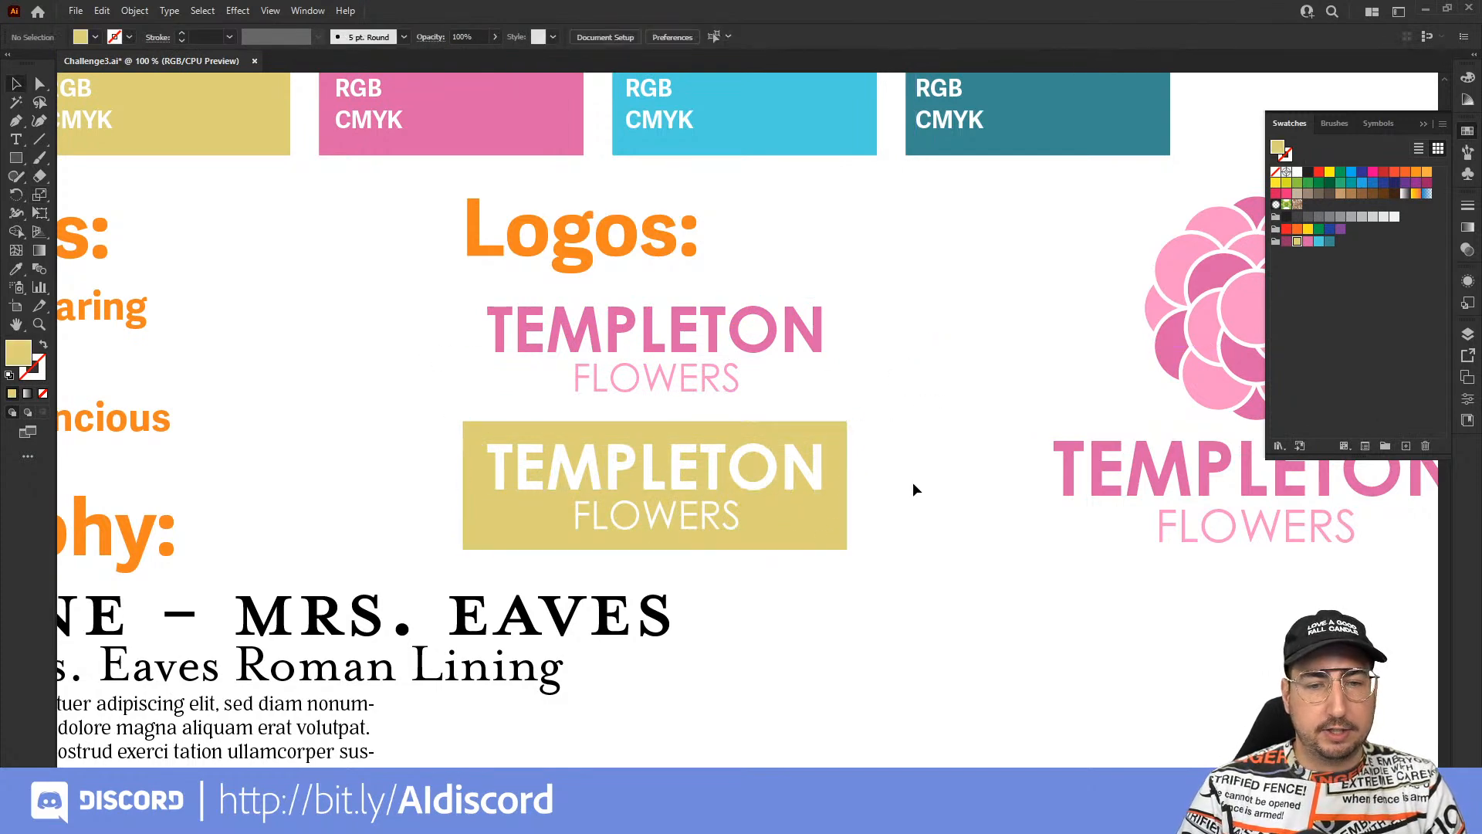
Shrink the stacked flower logo until its emblem is about 176 px wide and place it beside the two wordmarks.
key(z)
alt+click(807, 443)
drag(808, 443, 688, 436)
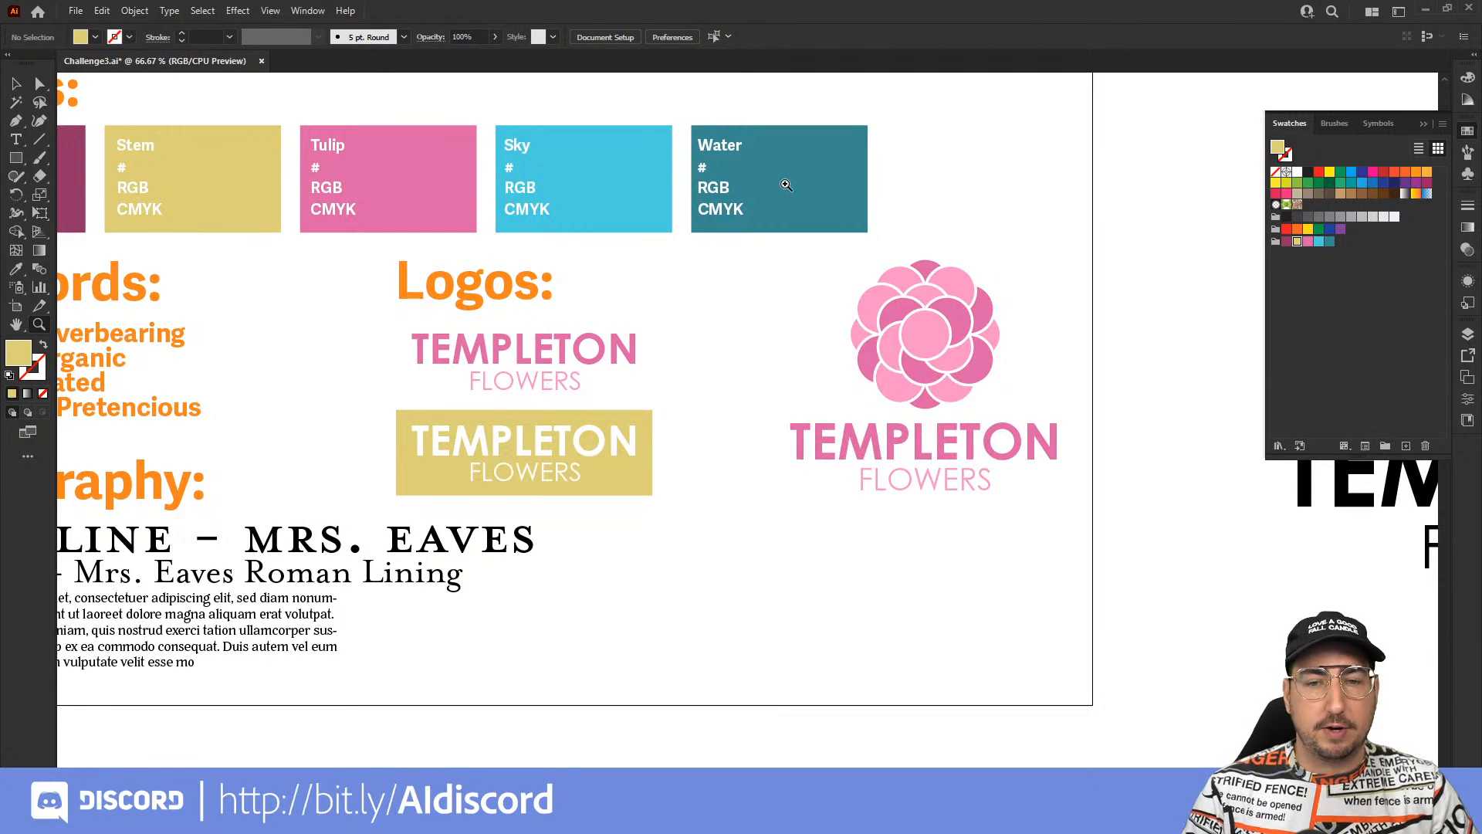
key(v)
drag(796, 310, 1002, 485)
key(s)
drag(1104, 207, 1089, 220)
key(v)
drag(934, 335, 807, 351)
key(s)
drag(1011, 232, 993, 255)
key(v)
drag(781, 349, 770, 358)
click(960, 402)
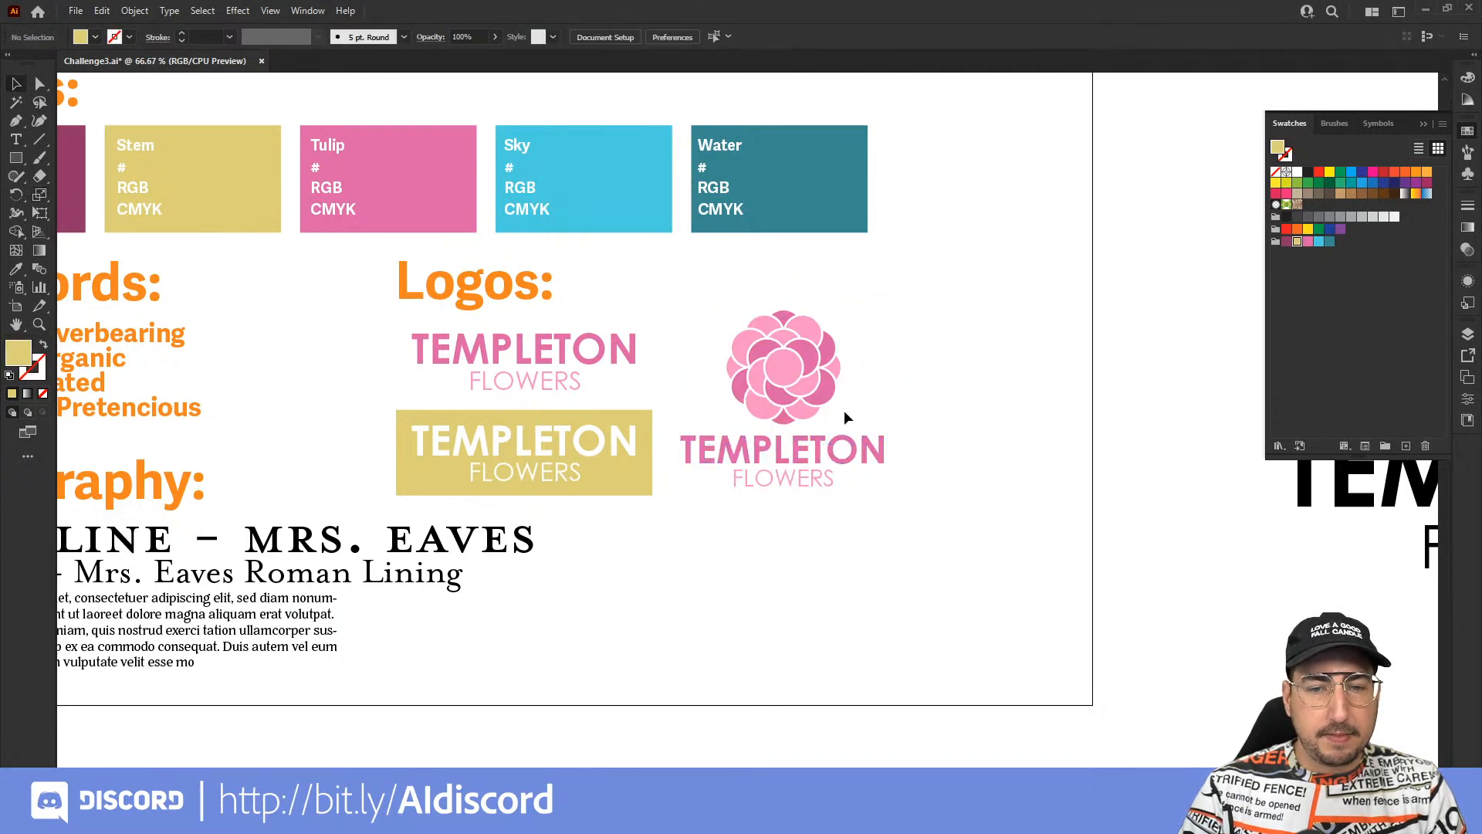
Place two copies of the pink flower emblem side by side beneath the stacked logo.
click(789, 361)
drag(781, 358, 660, 574)
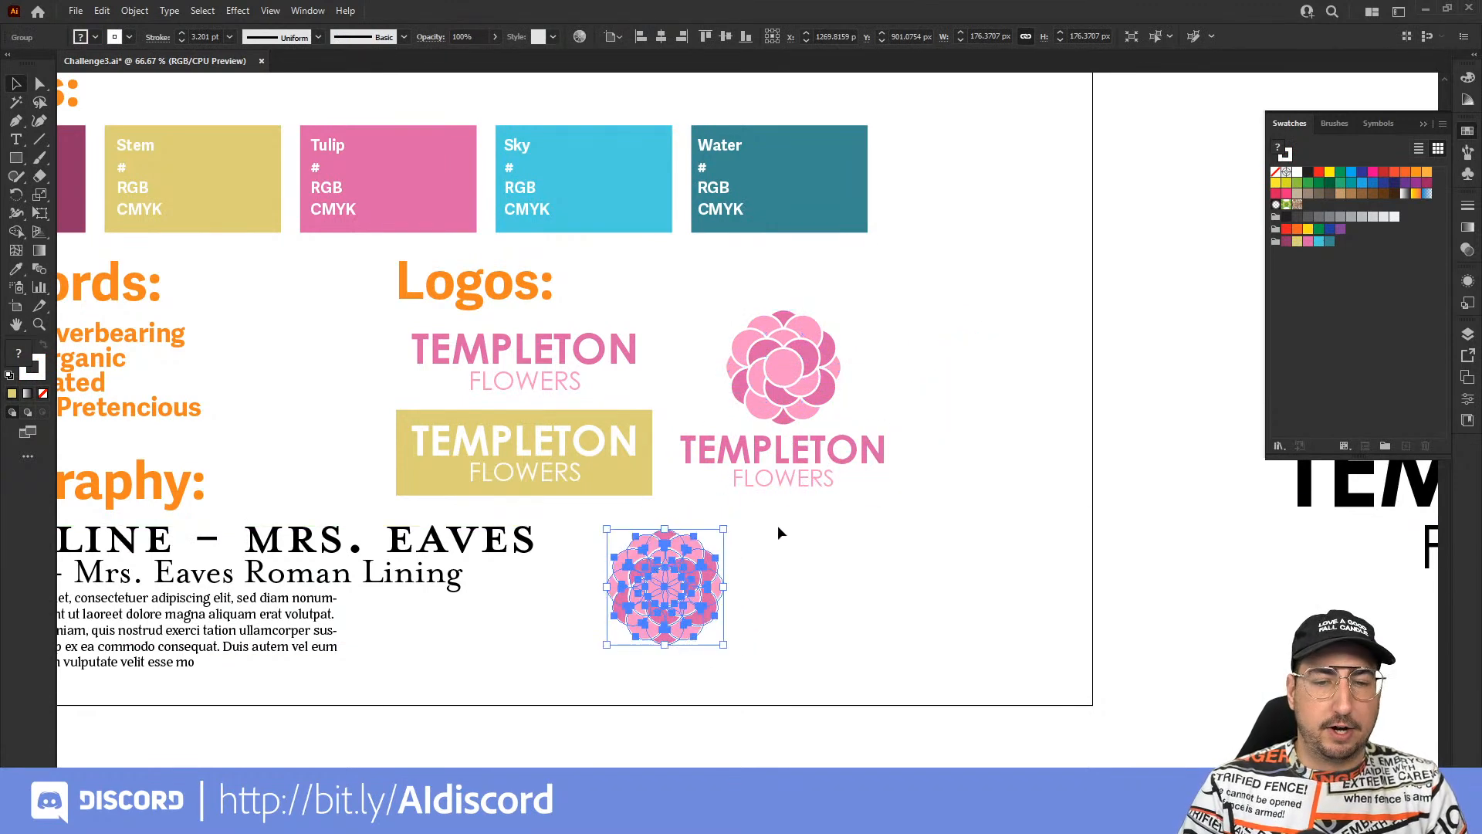
click(811, 531)
key(z)
click(729, 502)
click(698, 424)
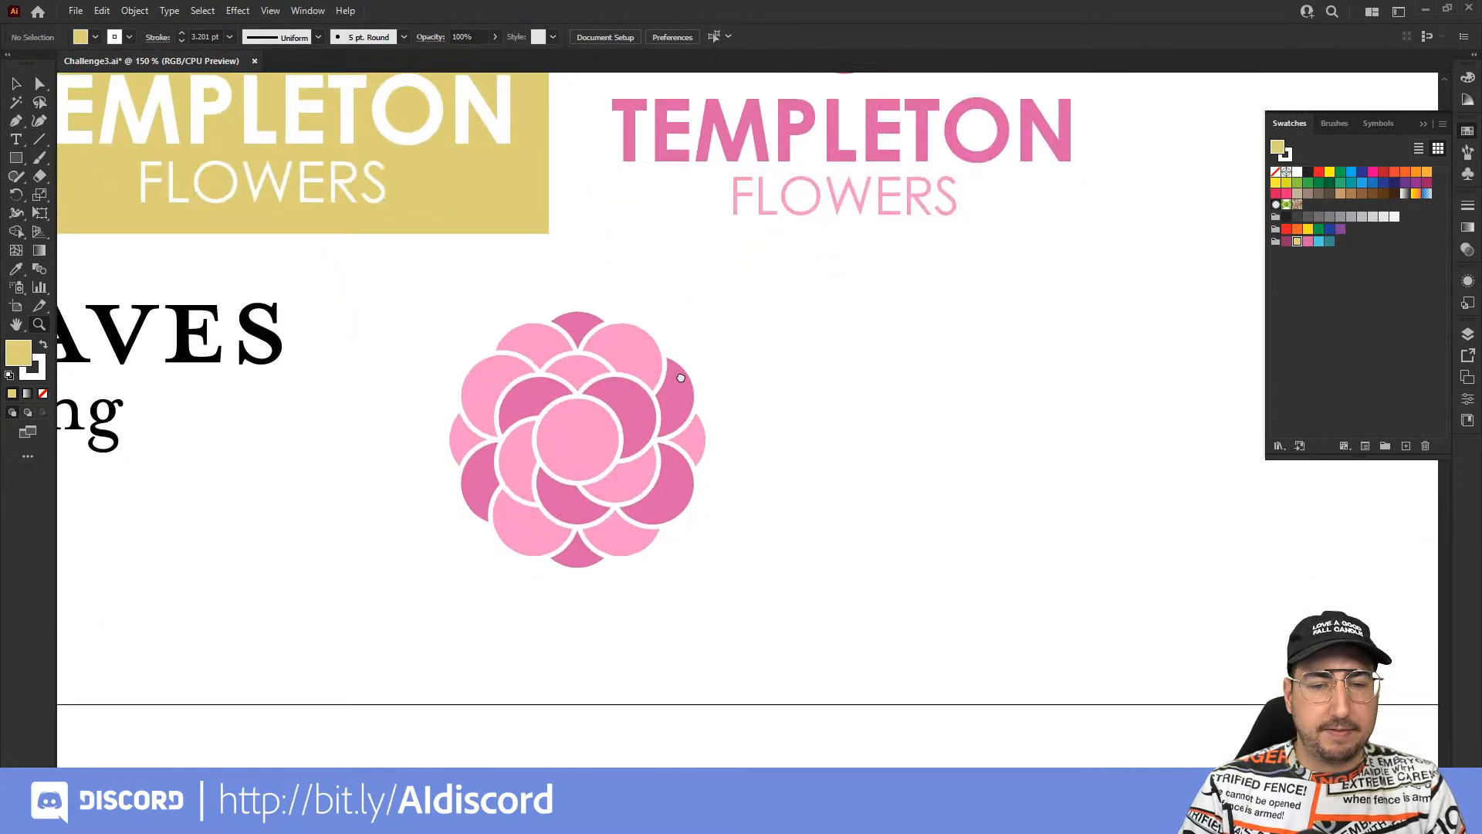
key(v)
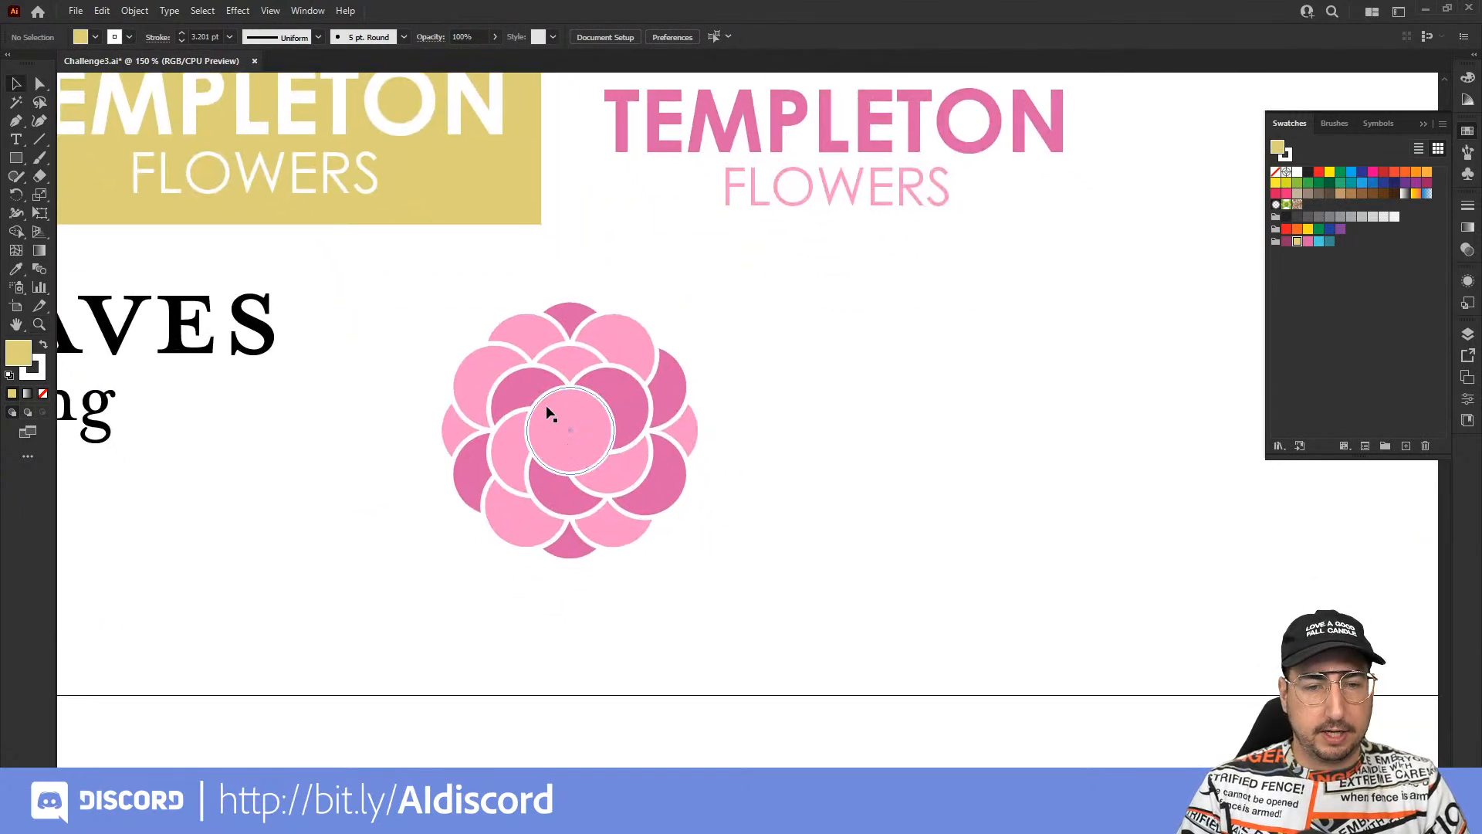
drag(566, 432, 901, 398)
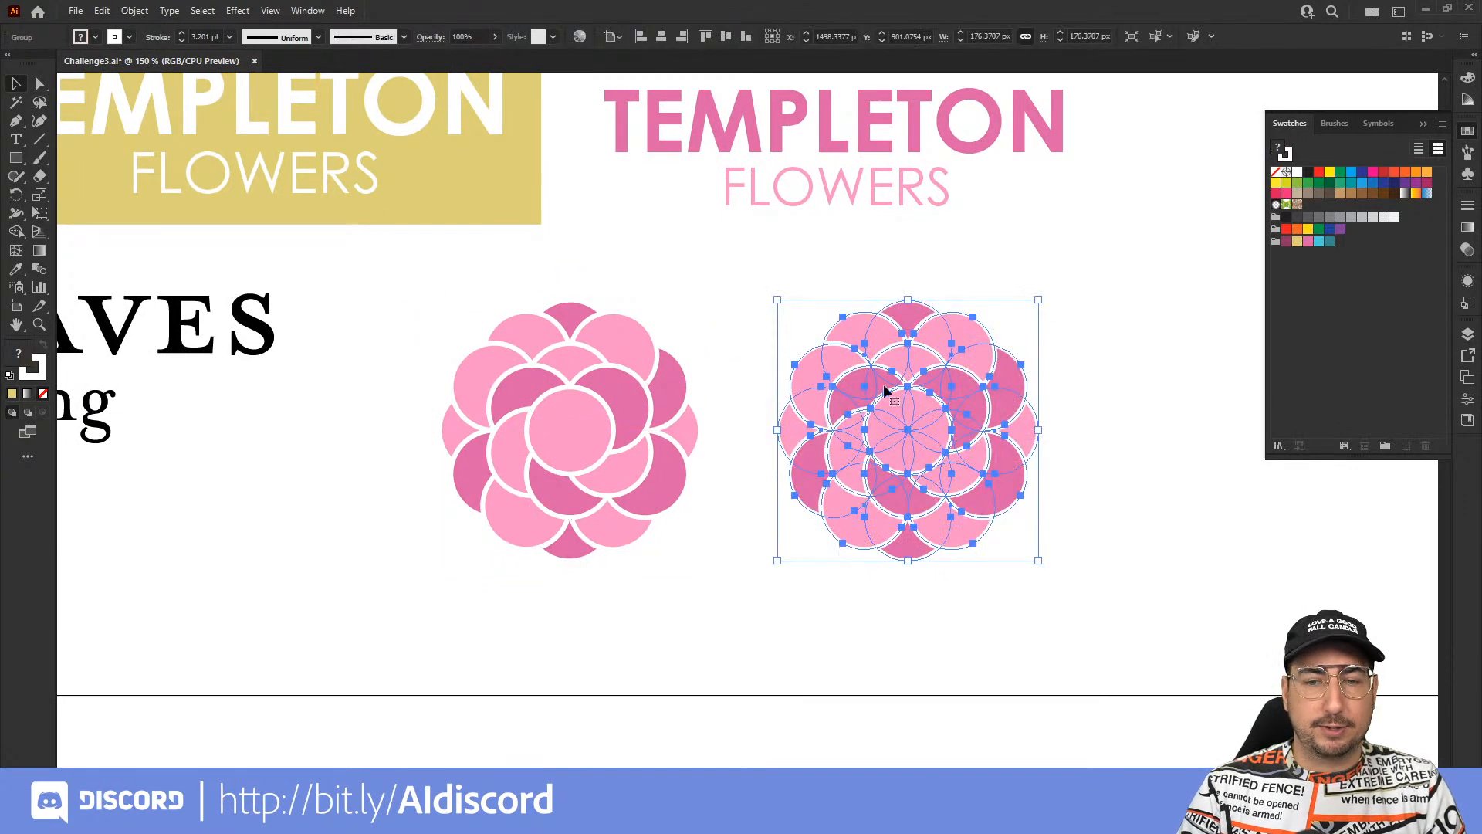
Try to recolor the second flower copy by sampling the full appearance of the dark plum palette swatch.
ctrl+click(933, 271)
ctrl+alt+click(731, 423)
ctrl+alt+click(701, 424)
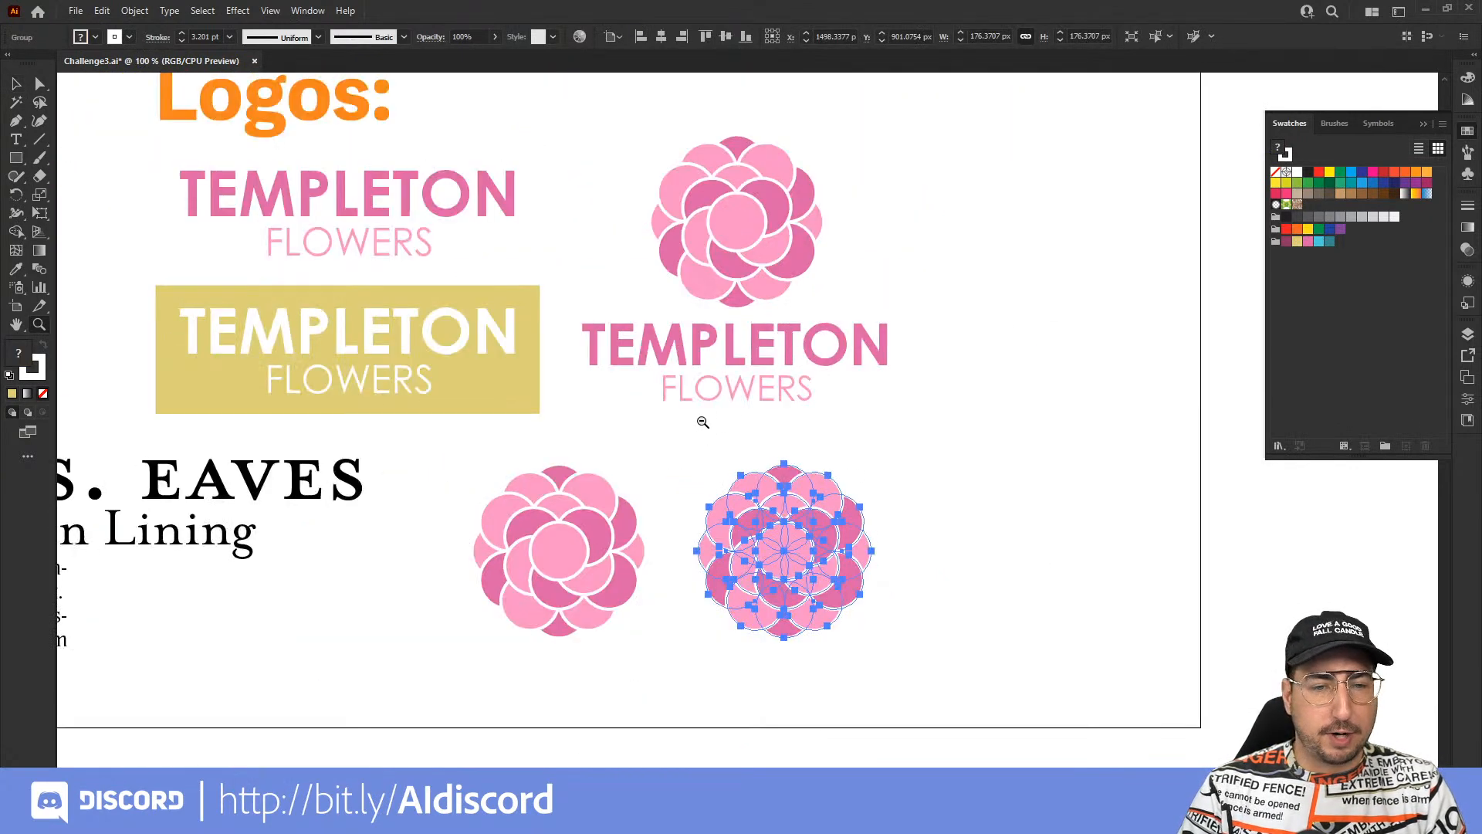
drag(679, 398, 721, 348)
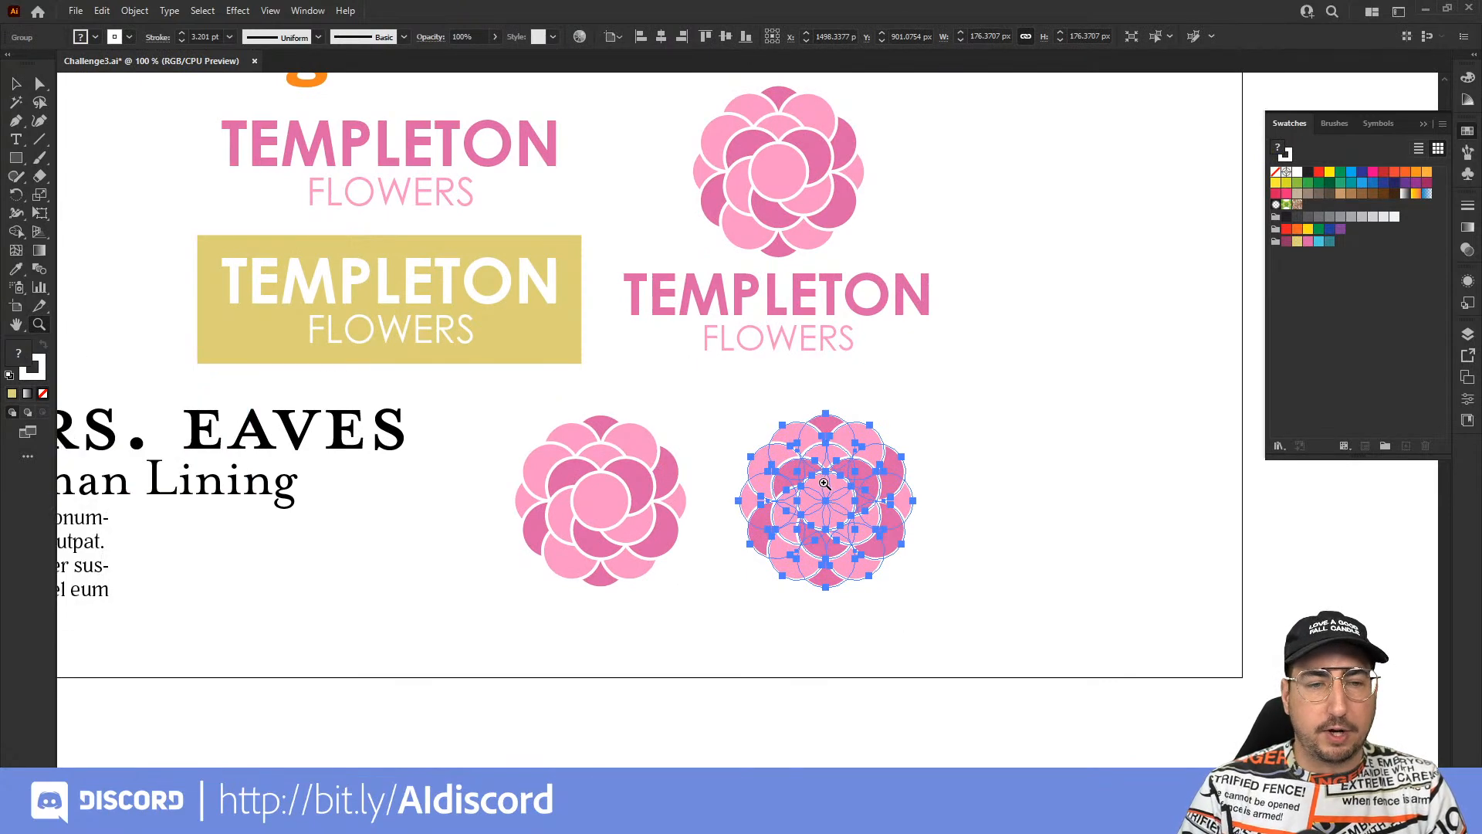
key(i)
scroll(552, 321, up, 3)
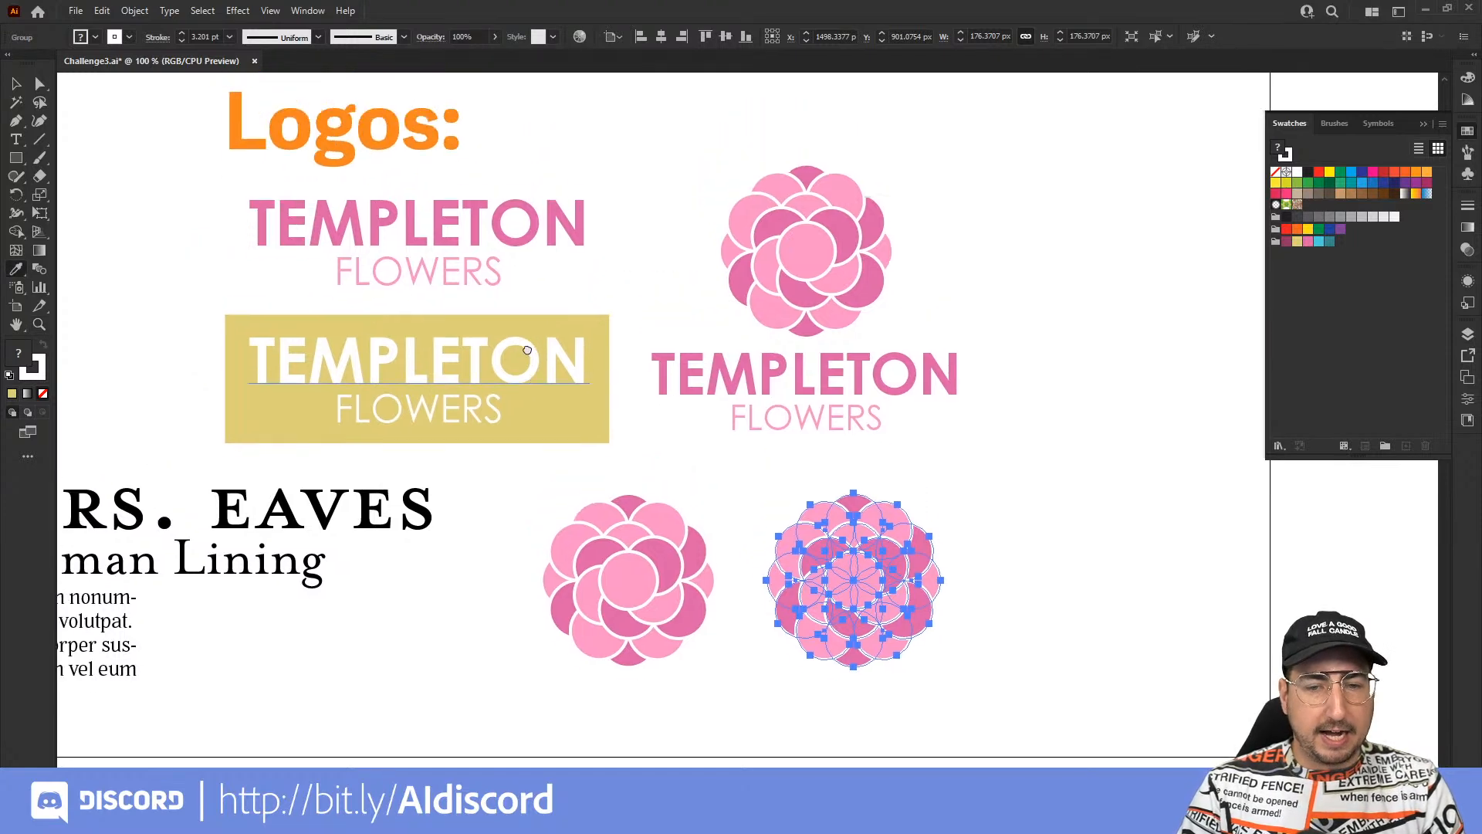
key(z)
alt+click(641, 355)
drag(701, 333, 725, 335)
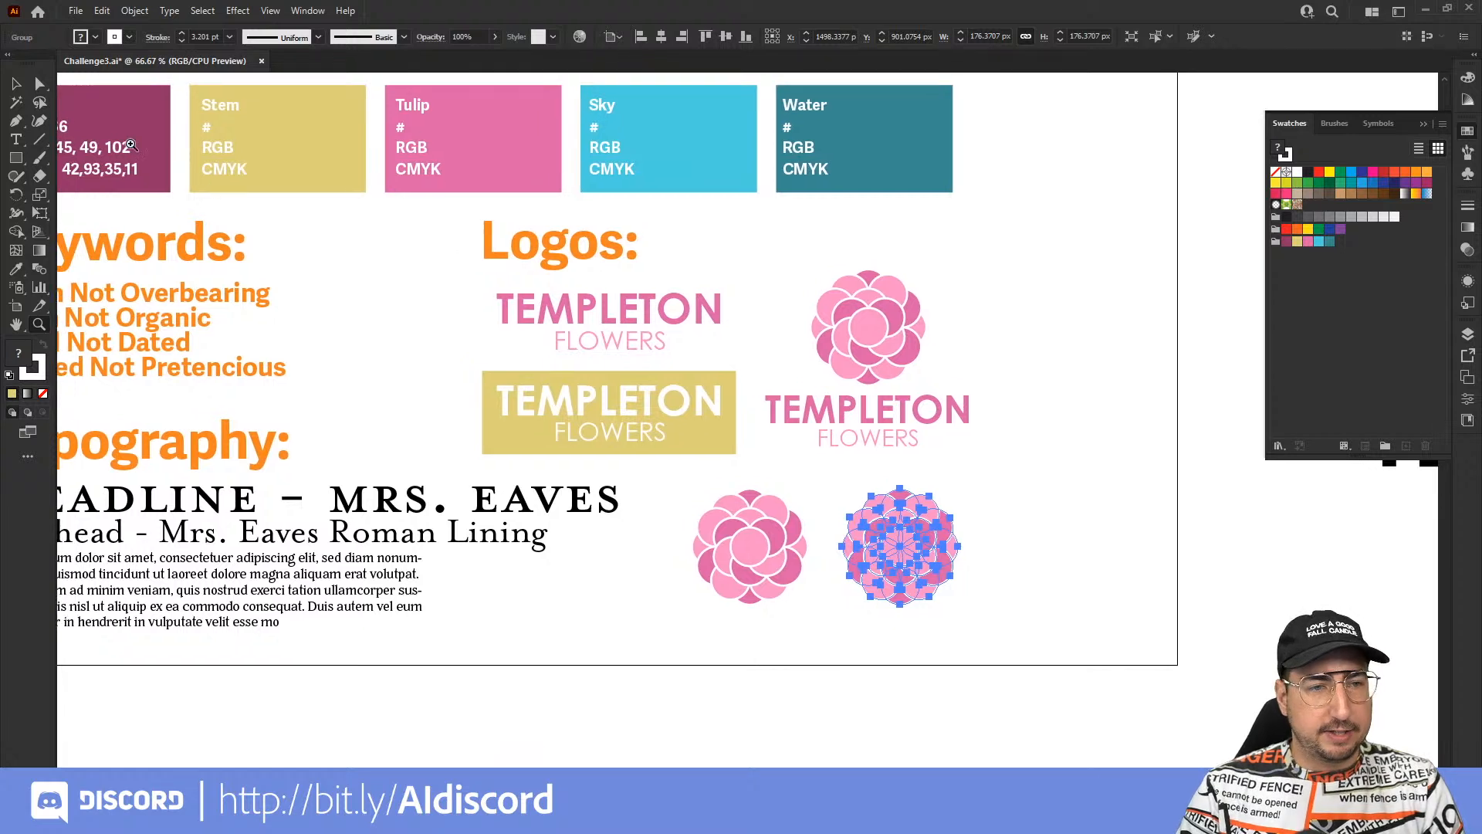
key(i)
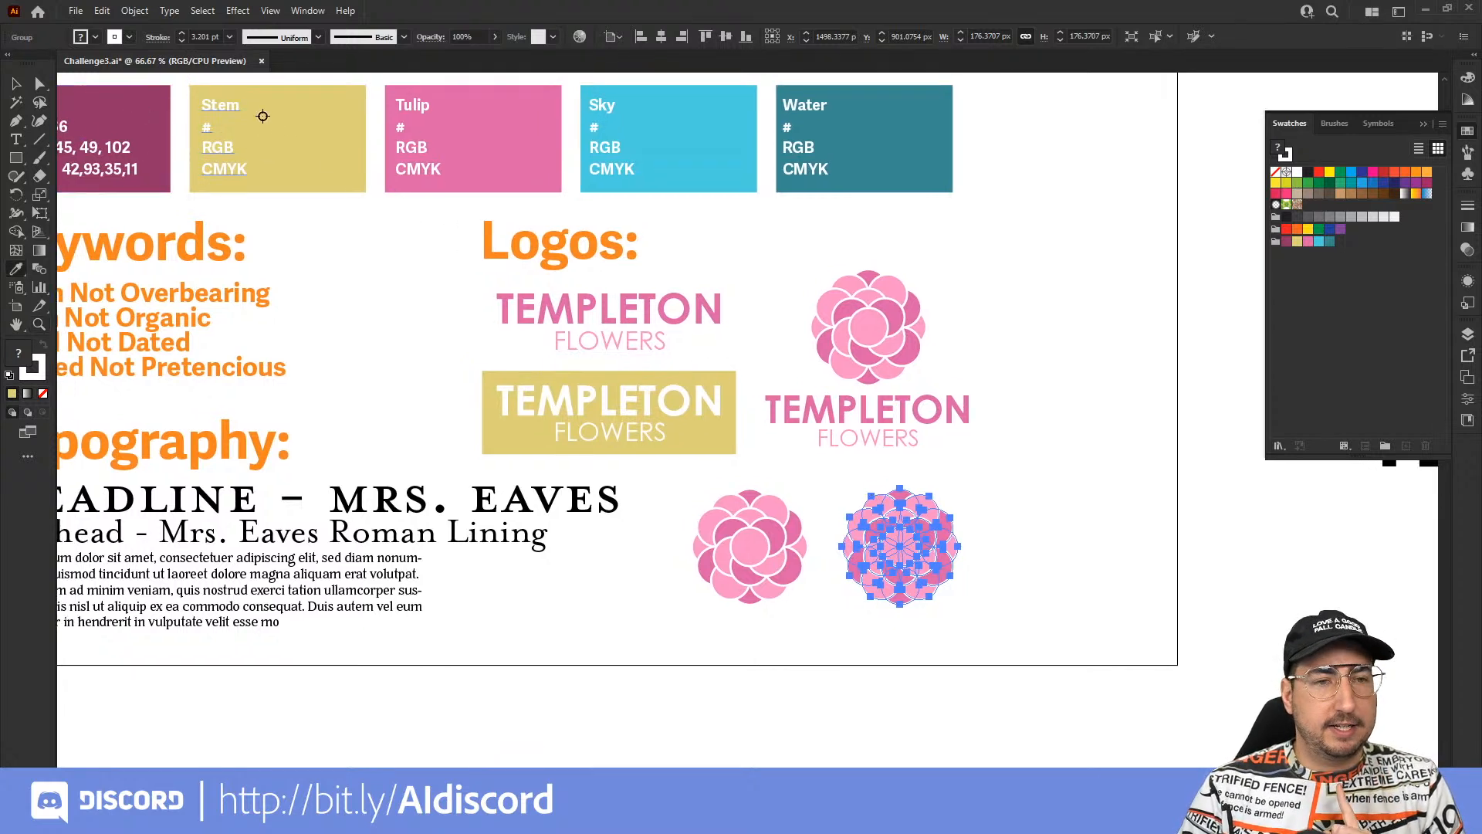
click(173, 100)
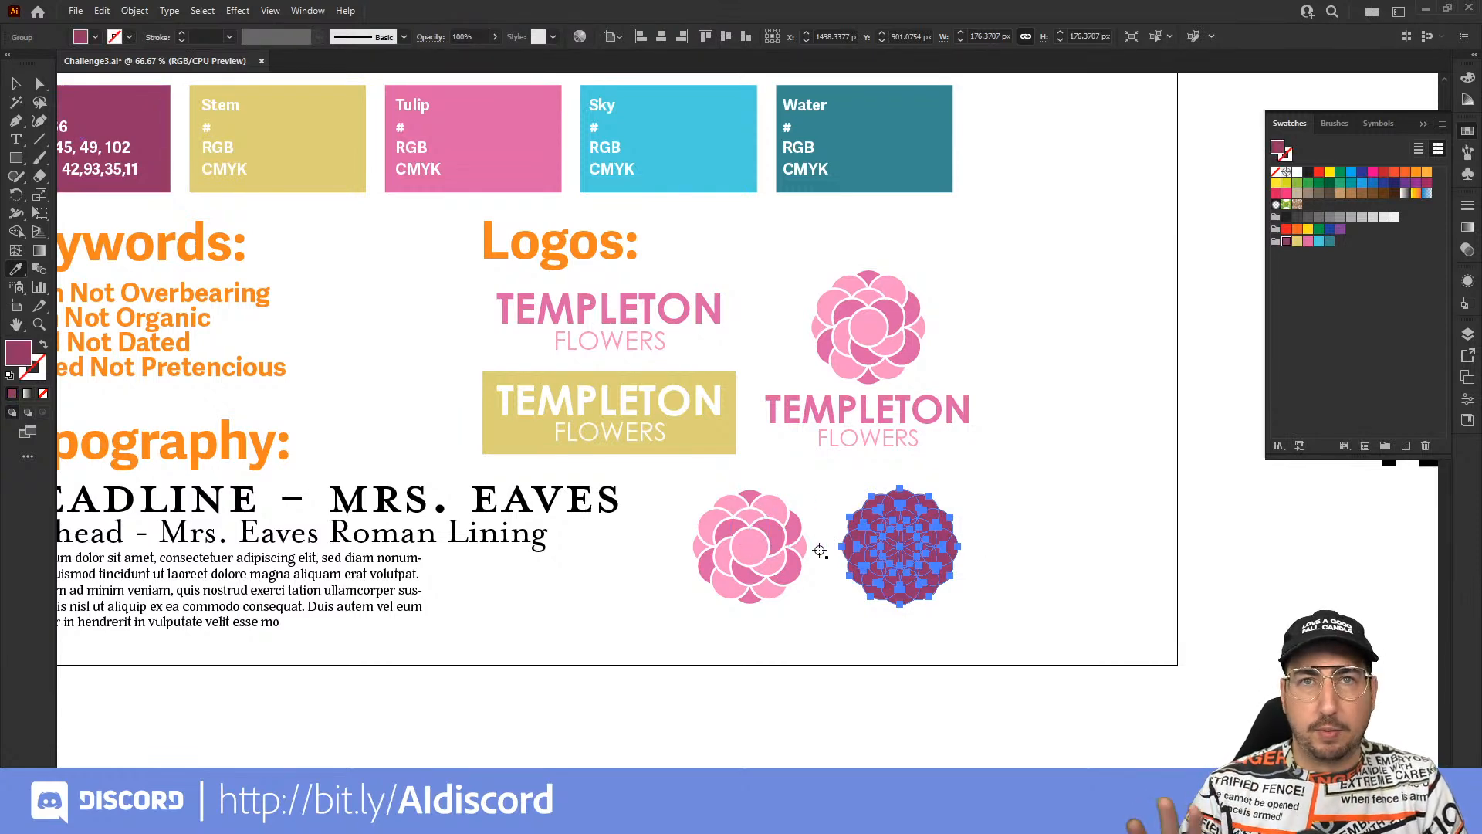
key(ctrl+z)
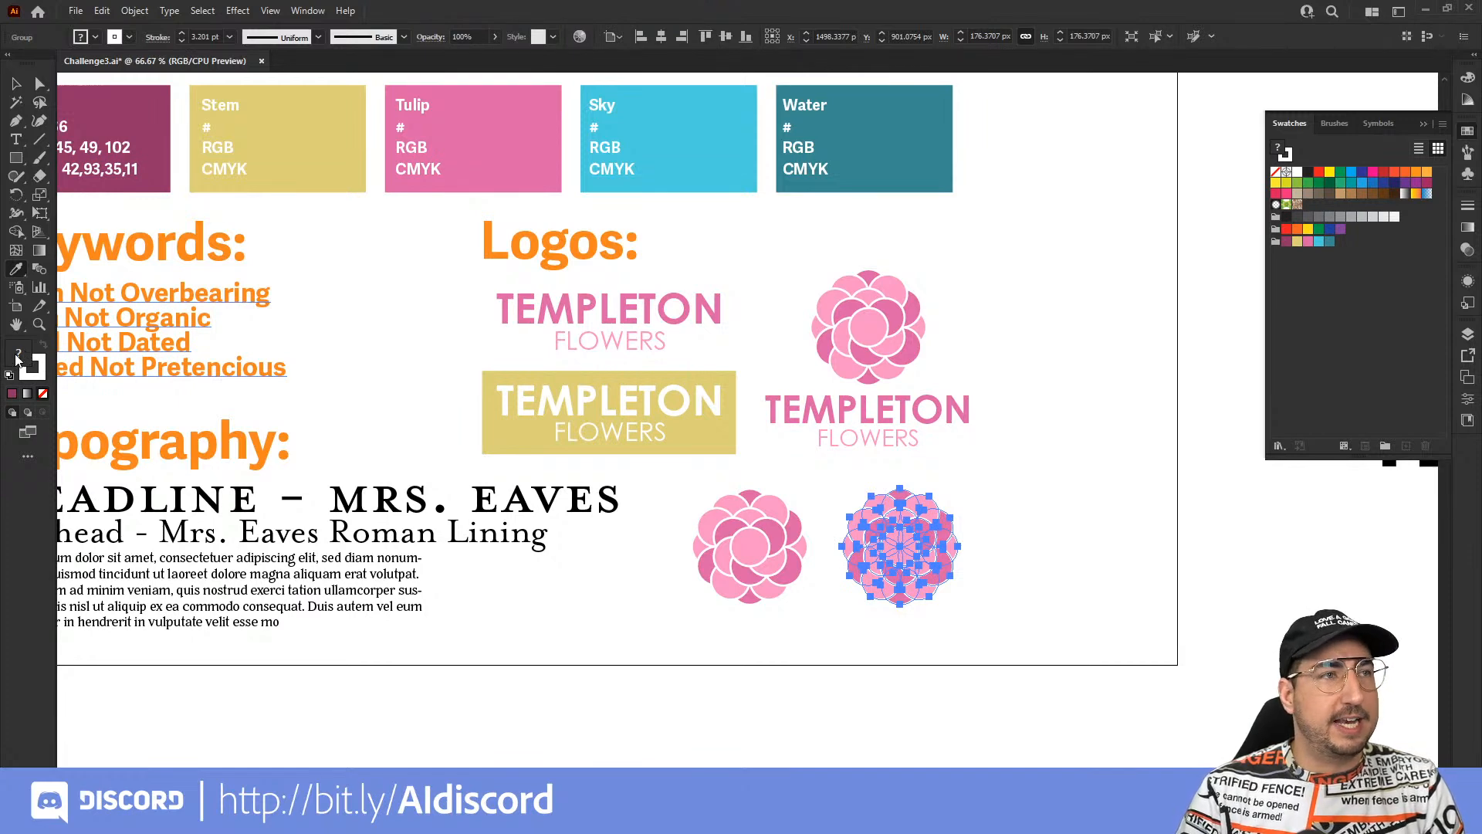
Fill the second flower copy with the dark plum palette color while keeping its white strokes.
click(166, 88)
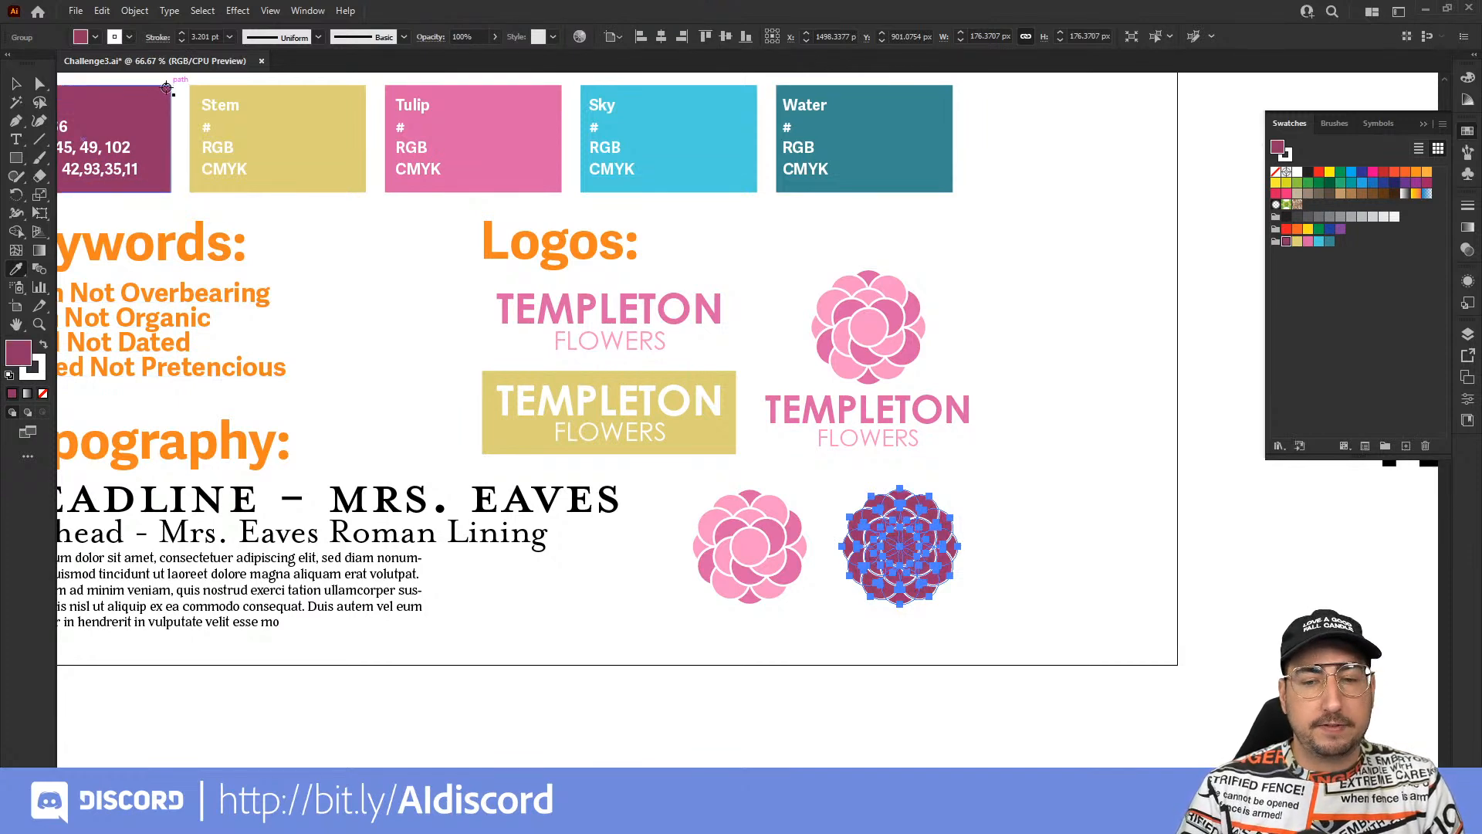
key(v)
click(1003, 471)
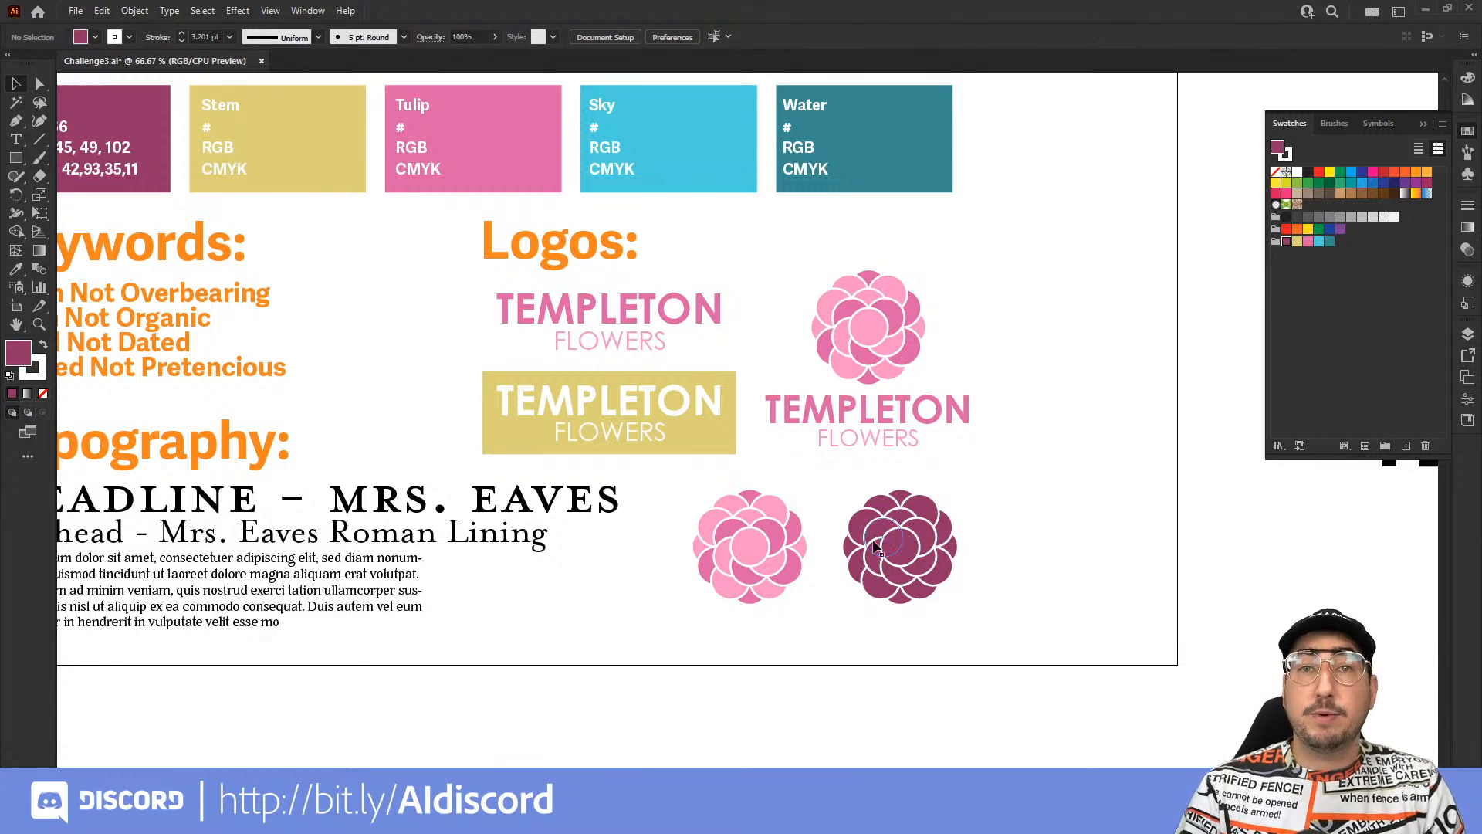
Duplicate the plum flower straight across to make a third emblem in the row.
drag(943, 551, 772, 517)
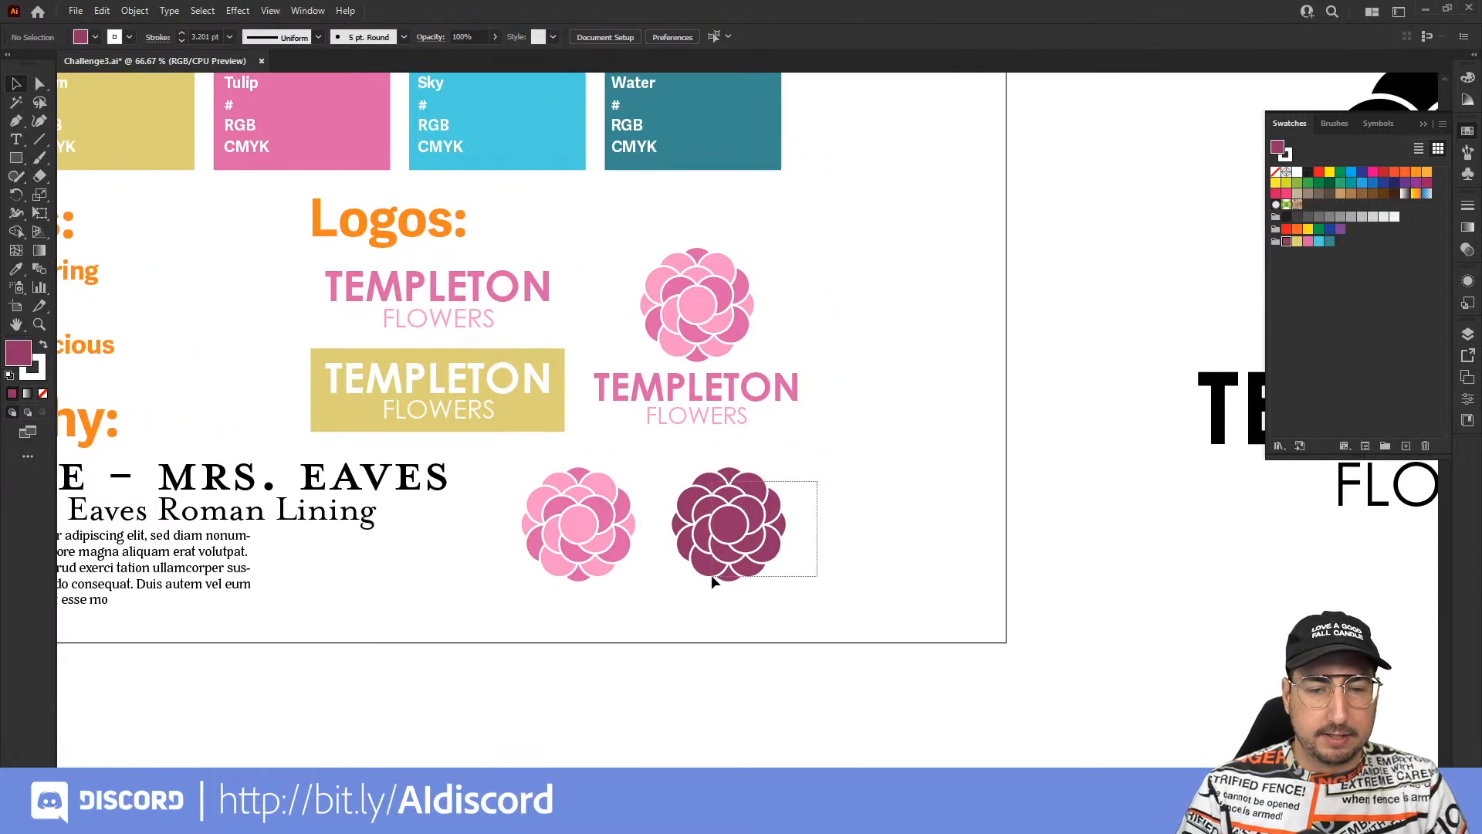
drag(710, 574, 904, 516)
click(887, 429)
Draw a rectangle about 212 × 229 px over the third flower and fill it with the Water swatch's color.
key(m)
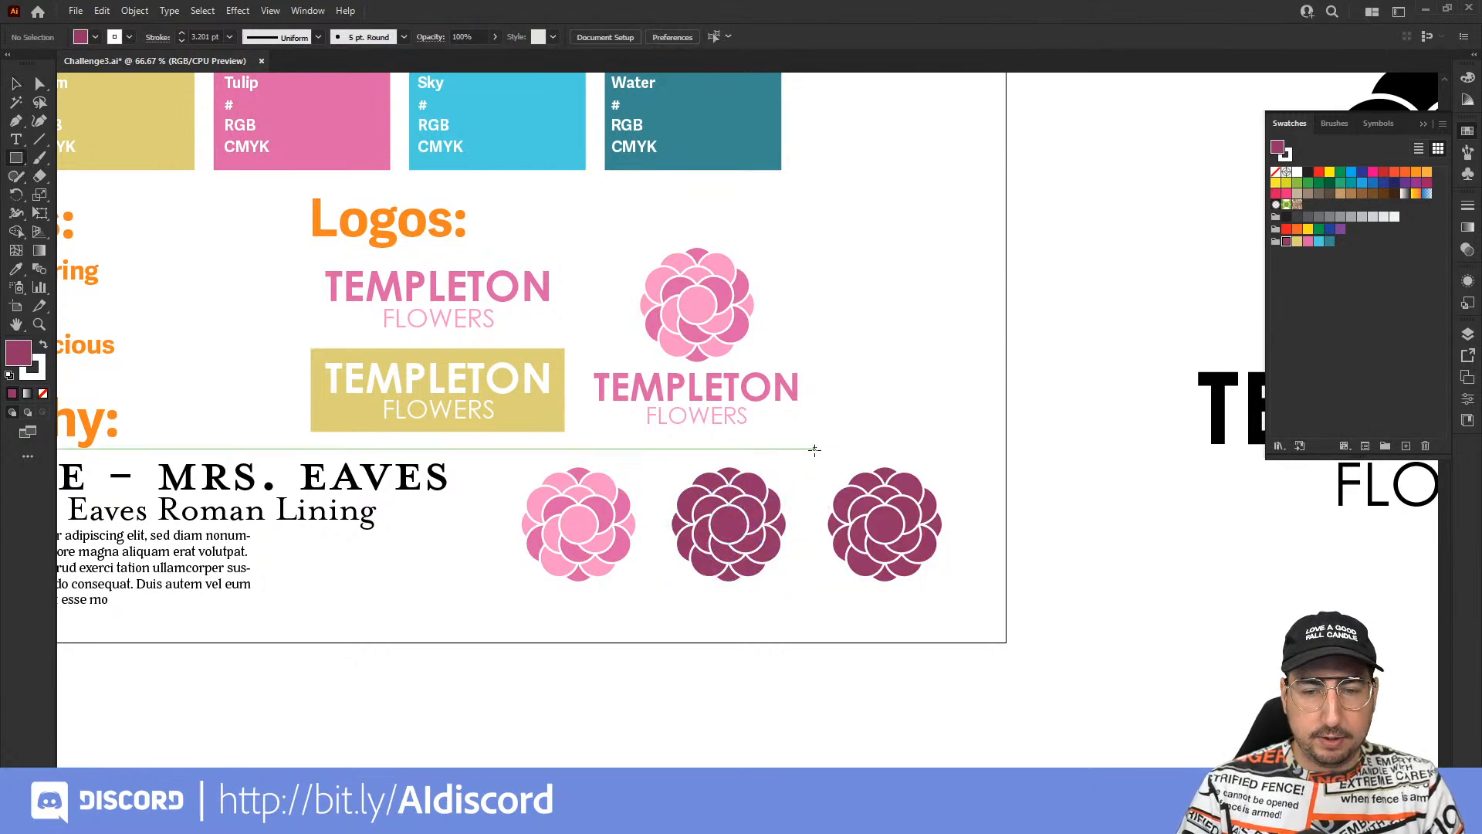
drag(815, 450, 954, 599)
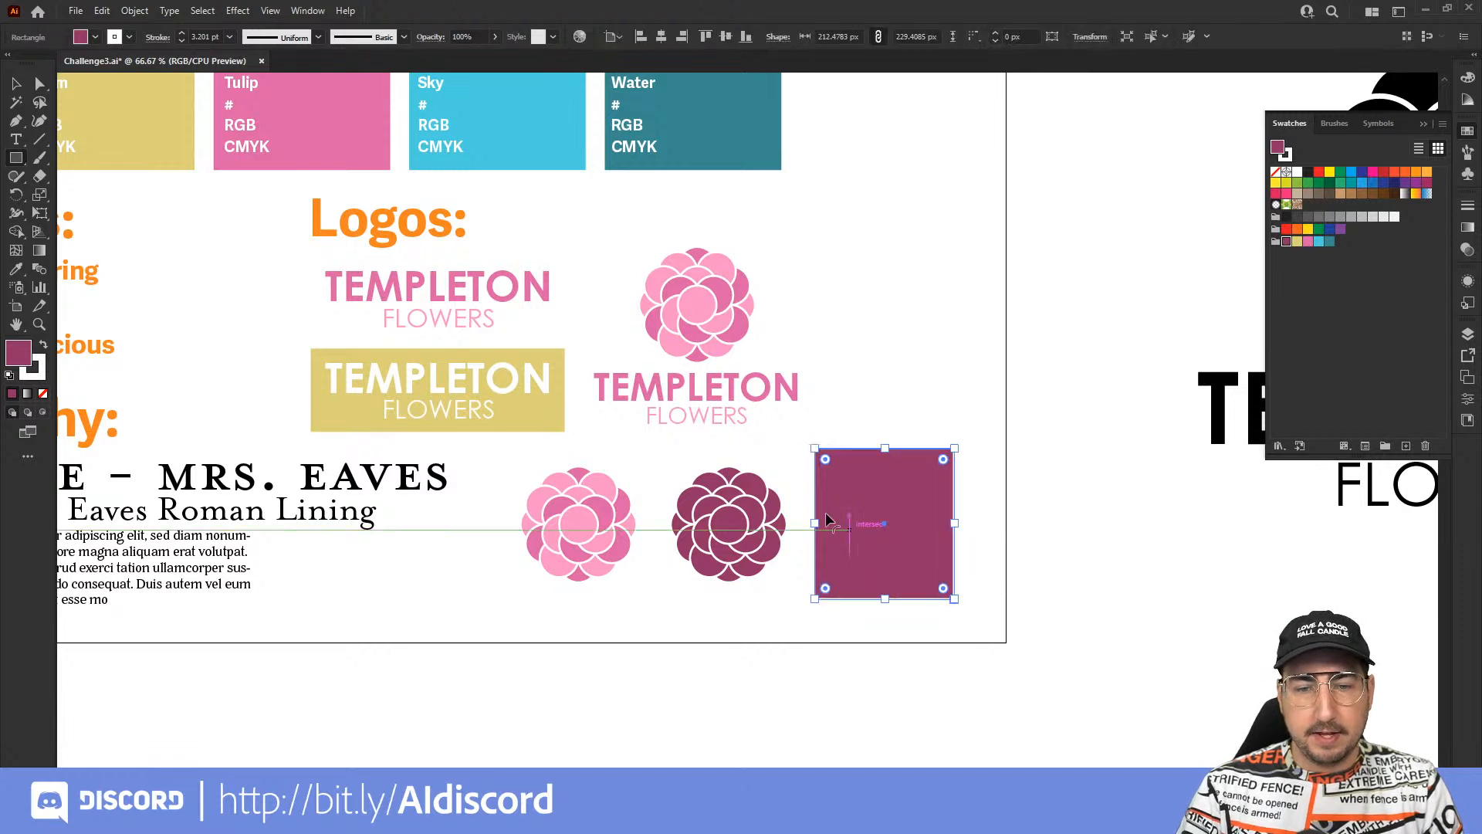
key(i)
click(776, 145)
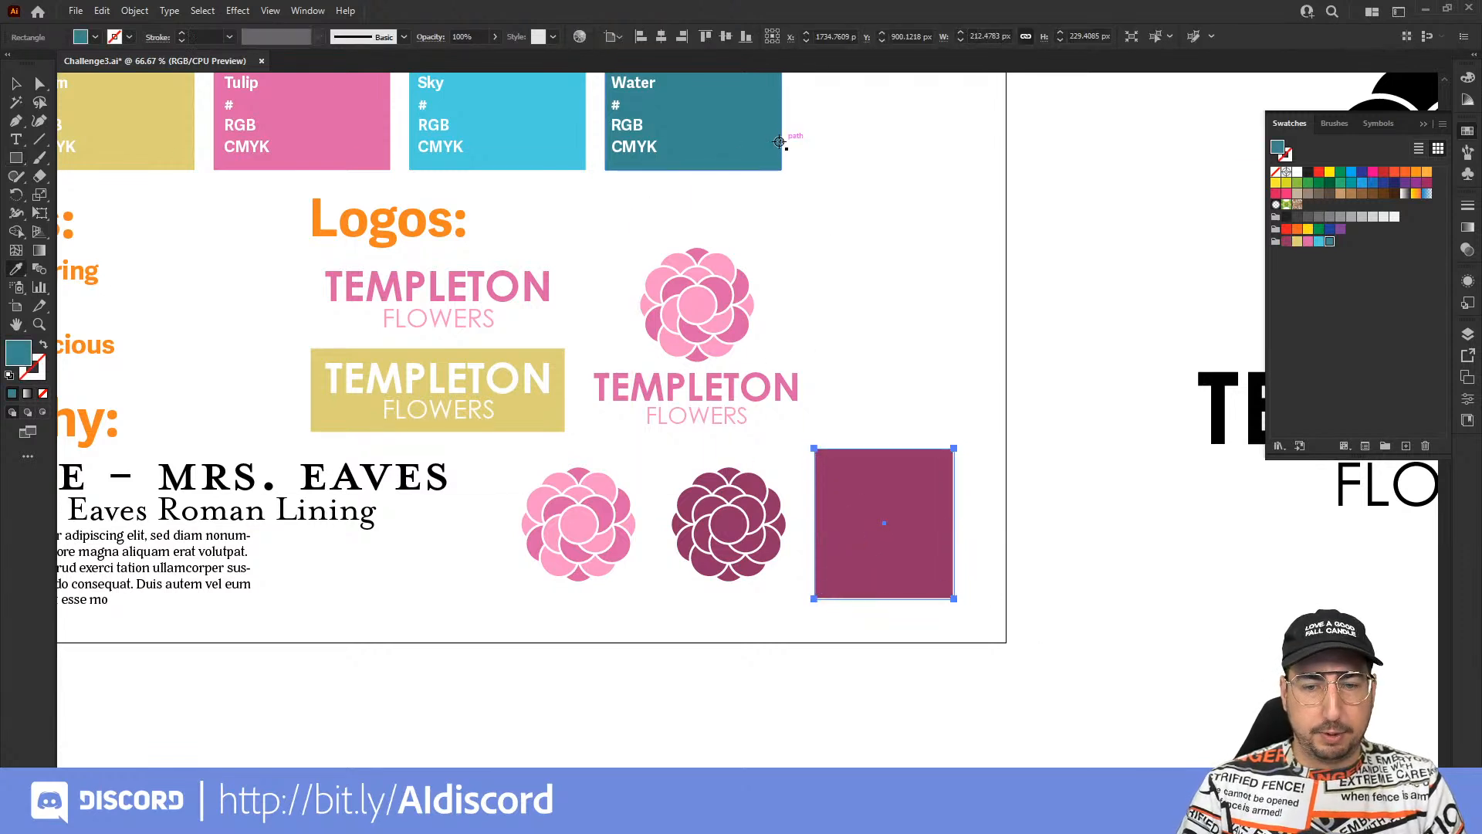
Send the Water-colored rectangle to the back so it lies behind the third flower.
key(v)
right_click(887, 494)
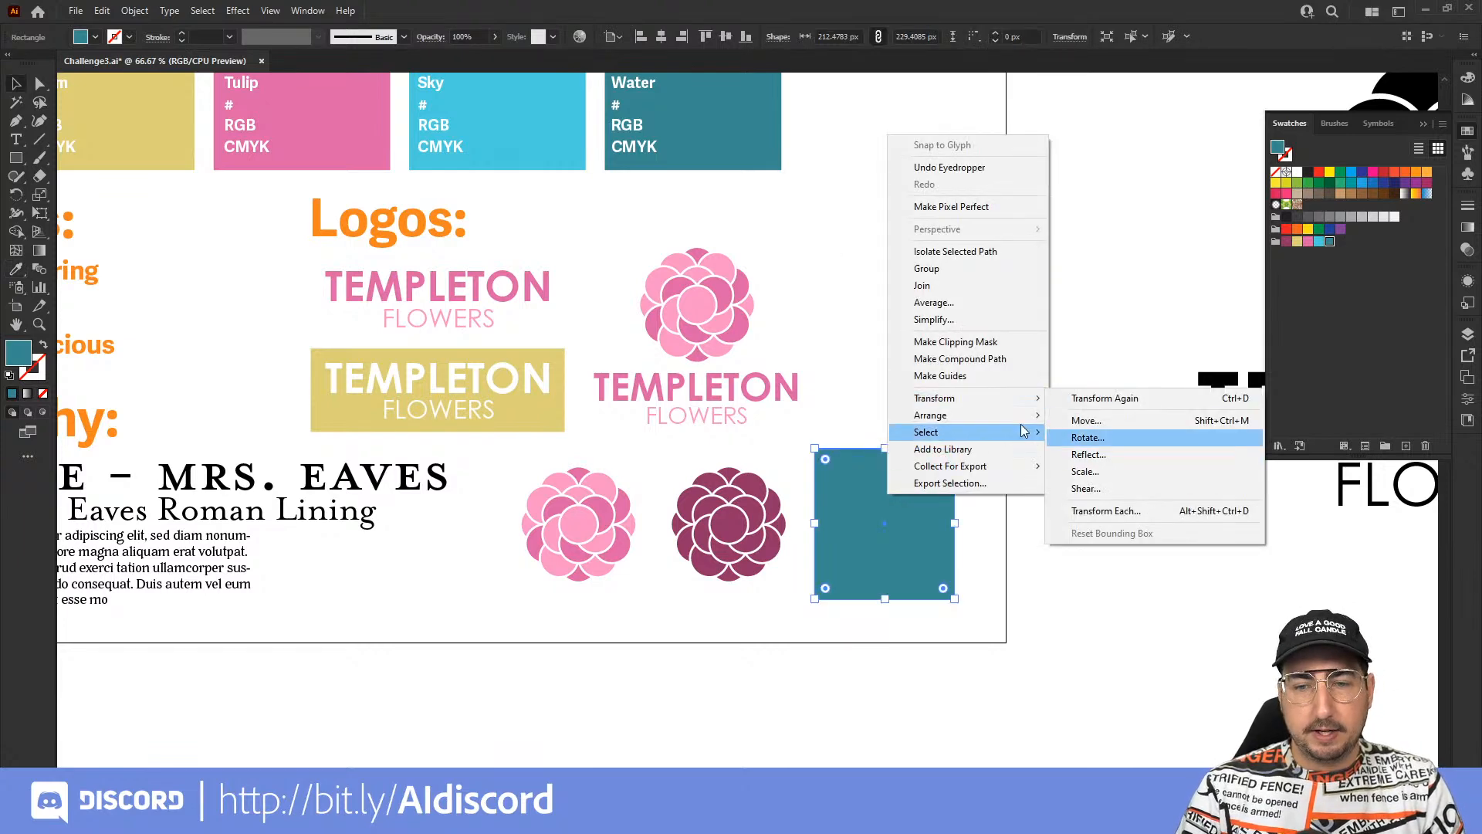
mouse_move(986, 414)
click(1083, 465)
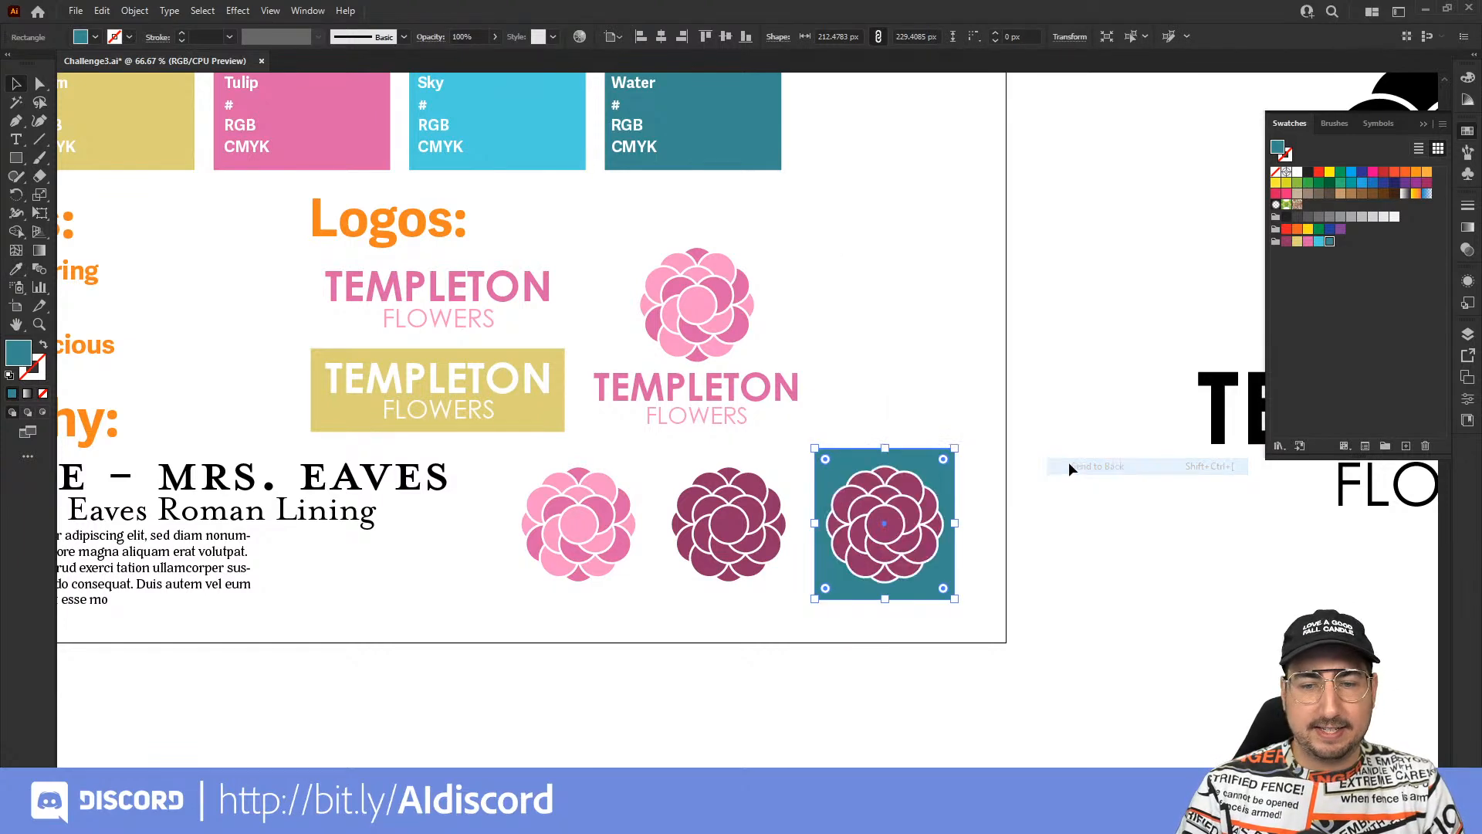
click(1016, 426)
Set the third flower's stroke to the Water color sampled from its background rectangle.
click(887, 500)
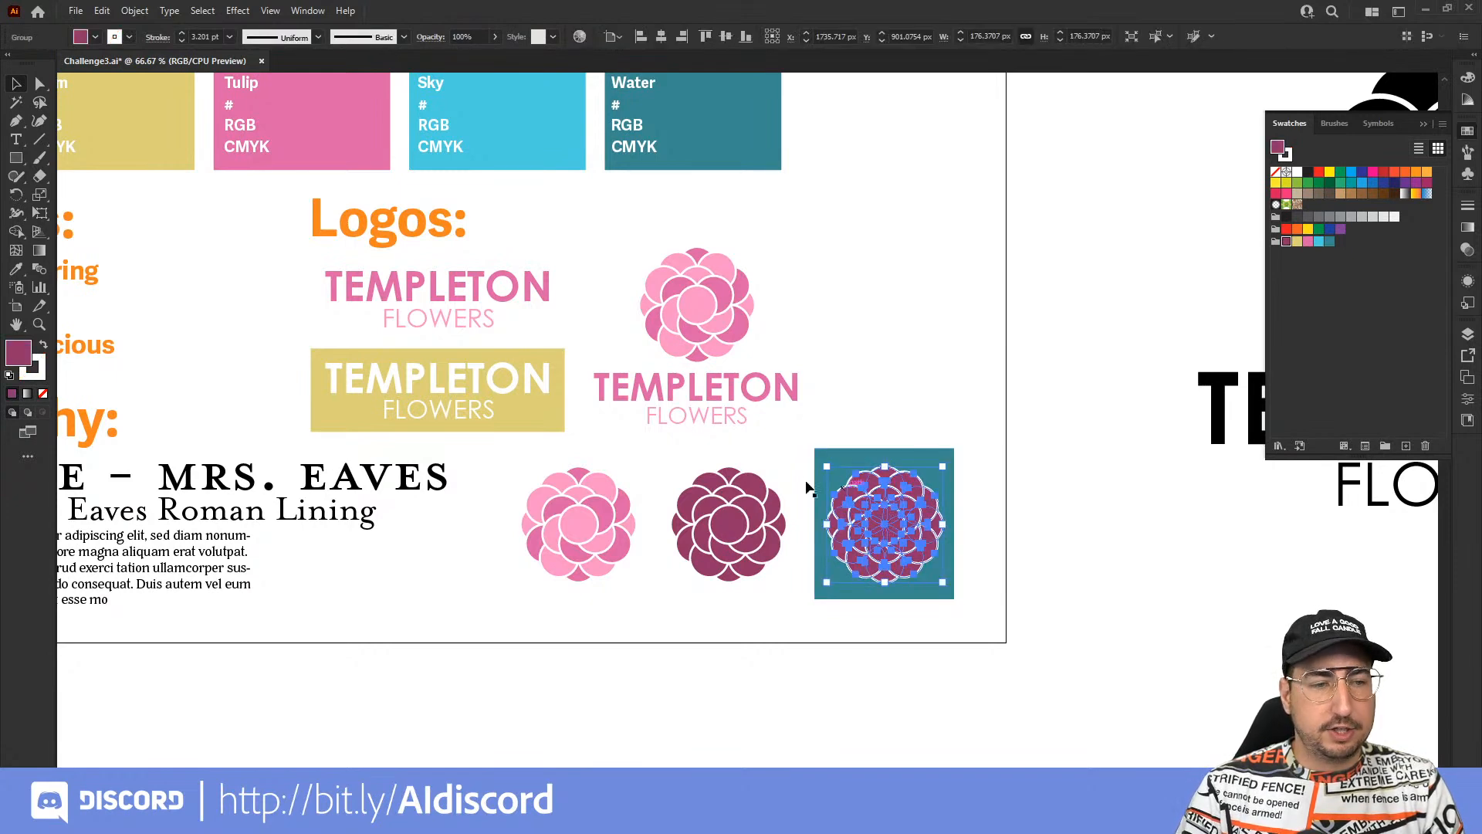
click(34, 373)
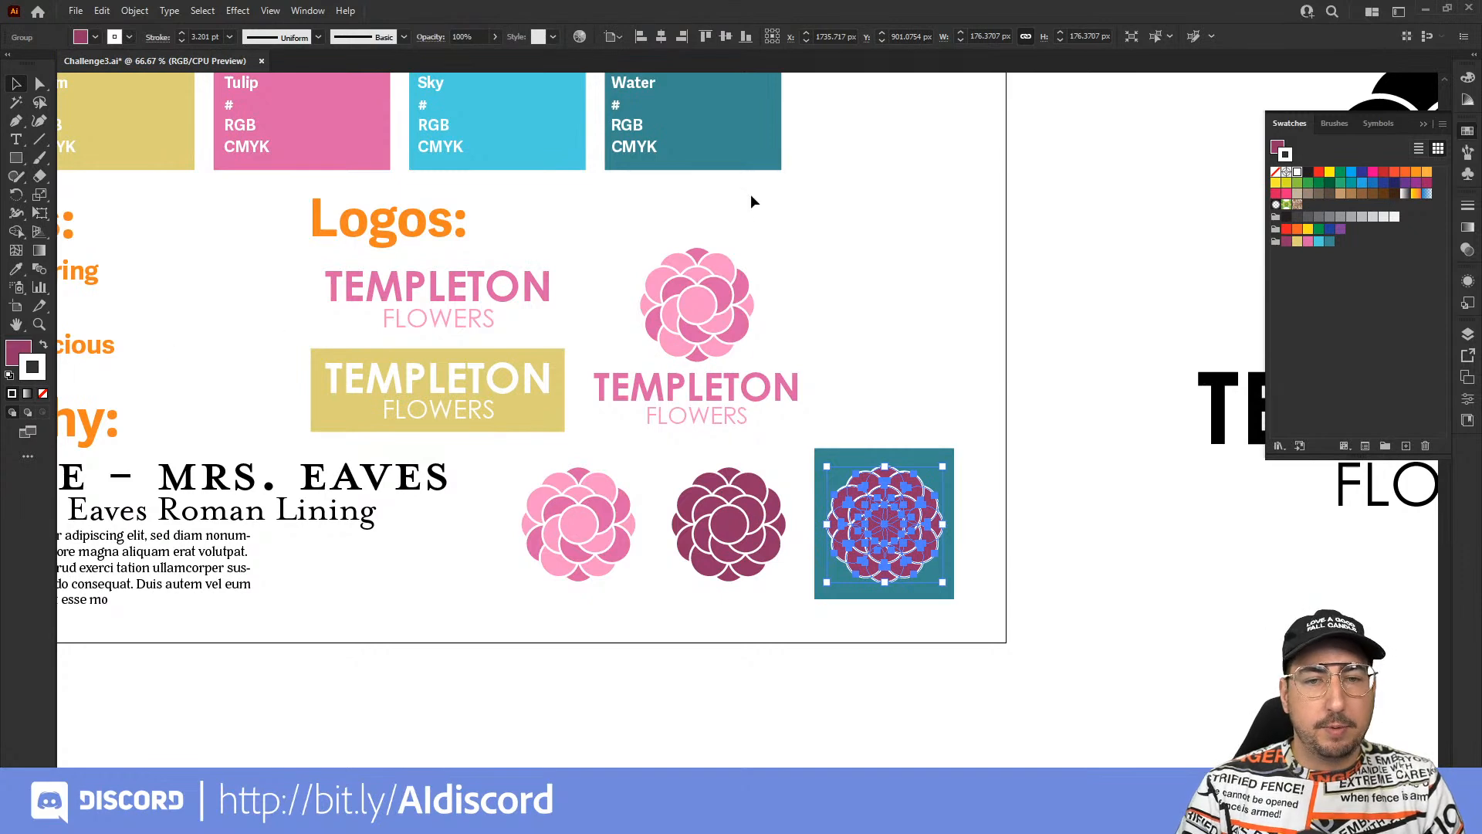
click(18, 268)
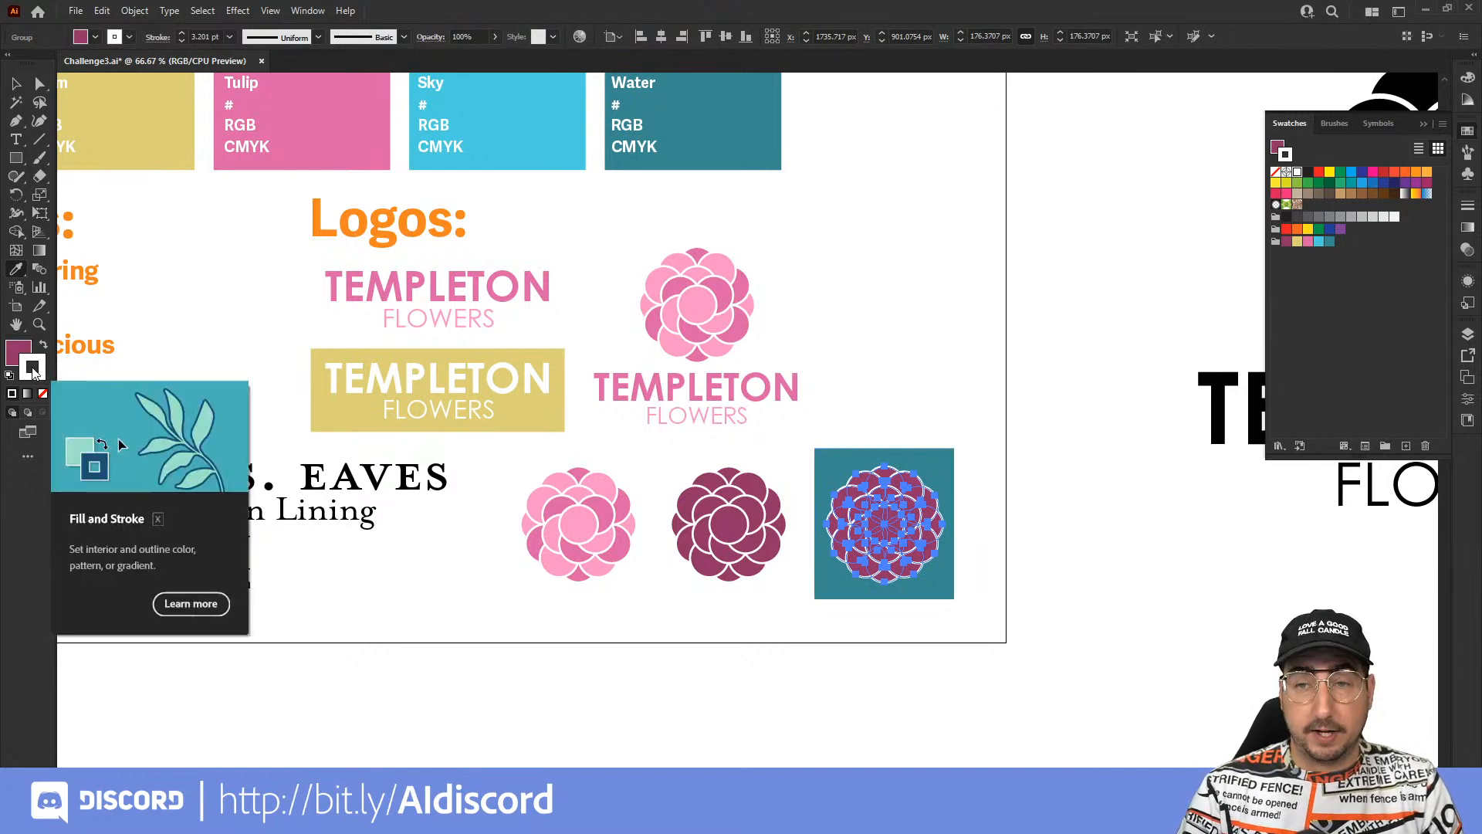
shift+click(943, 443)
key(v)
click(988, 487)
Fill the third flower with white, keeping its Water-colored strokes.
key(z)
click(866, 480)
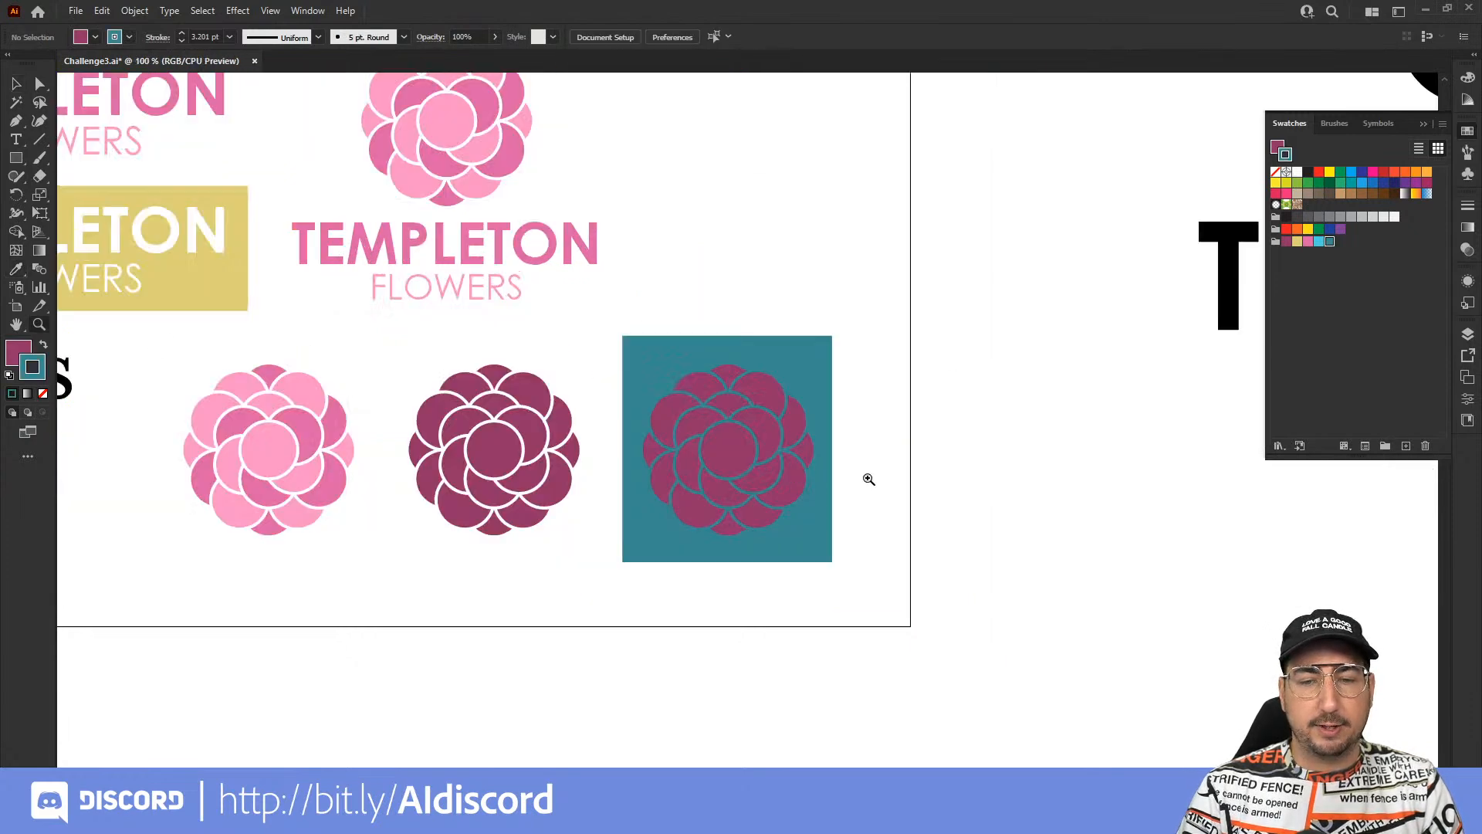
click(819, 494)
click(782, 503)
drag(782, 502, 697, 347)
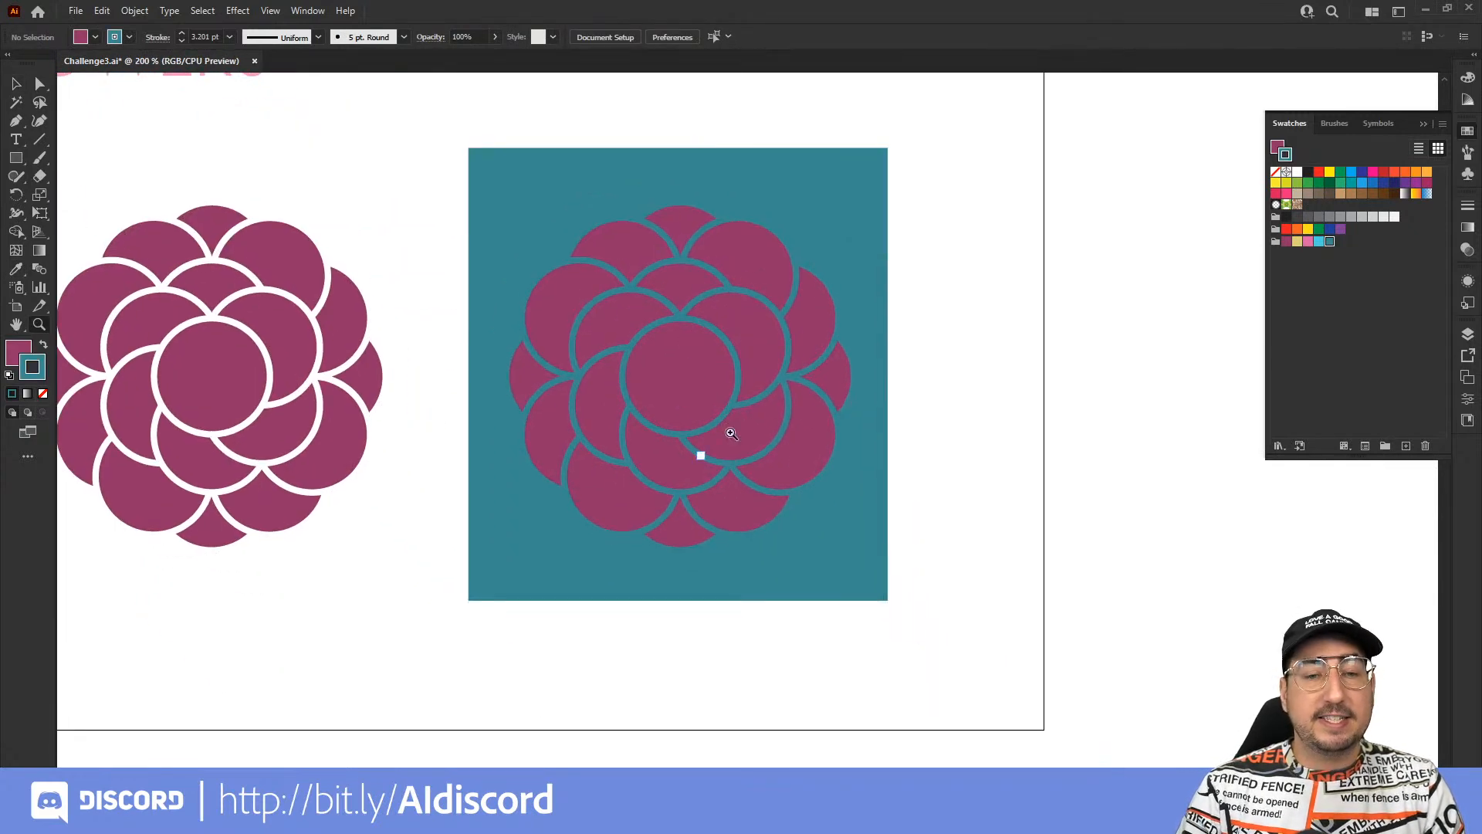
key(v)
click(725, 337)
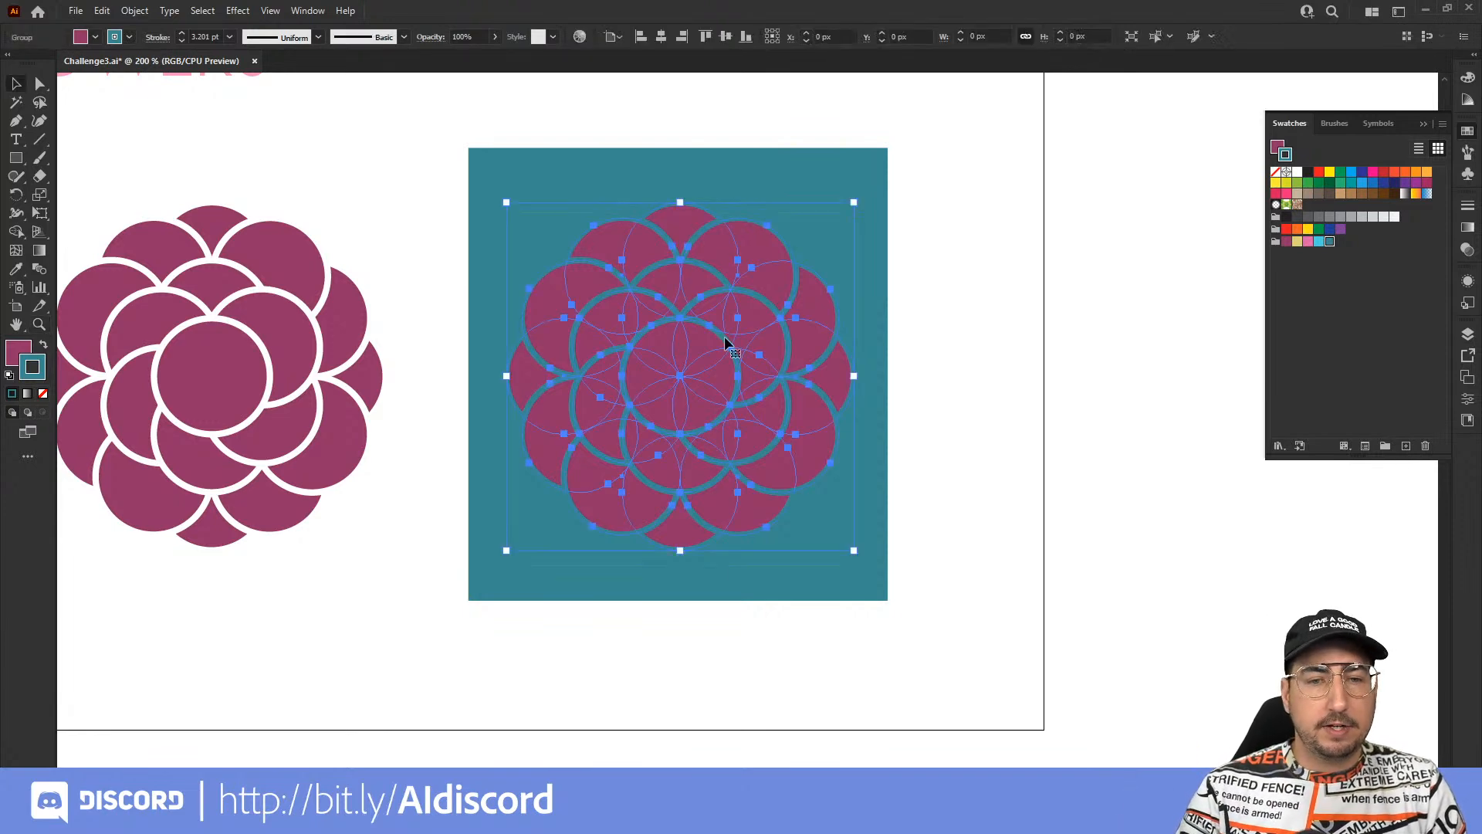
click(20, 353)
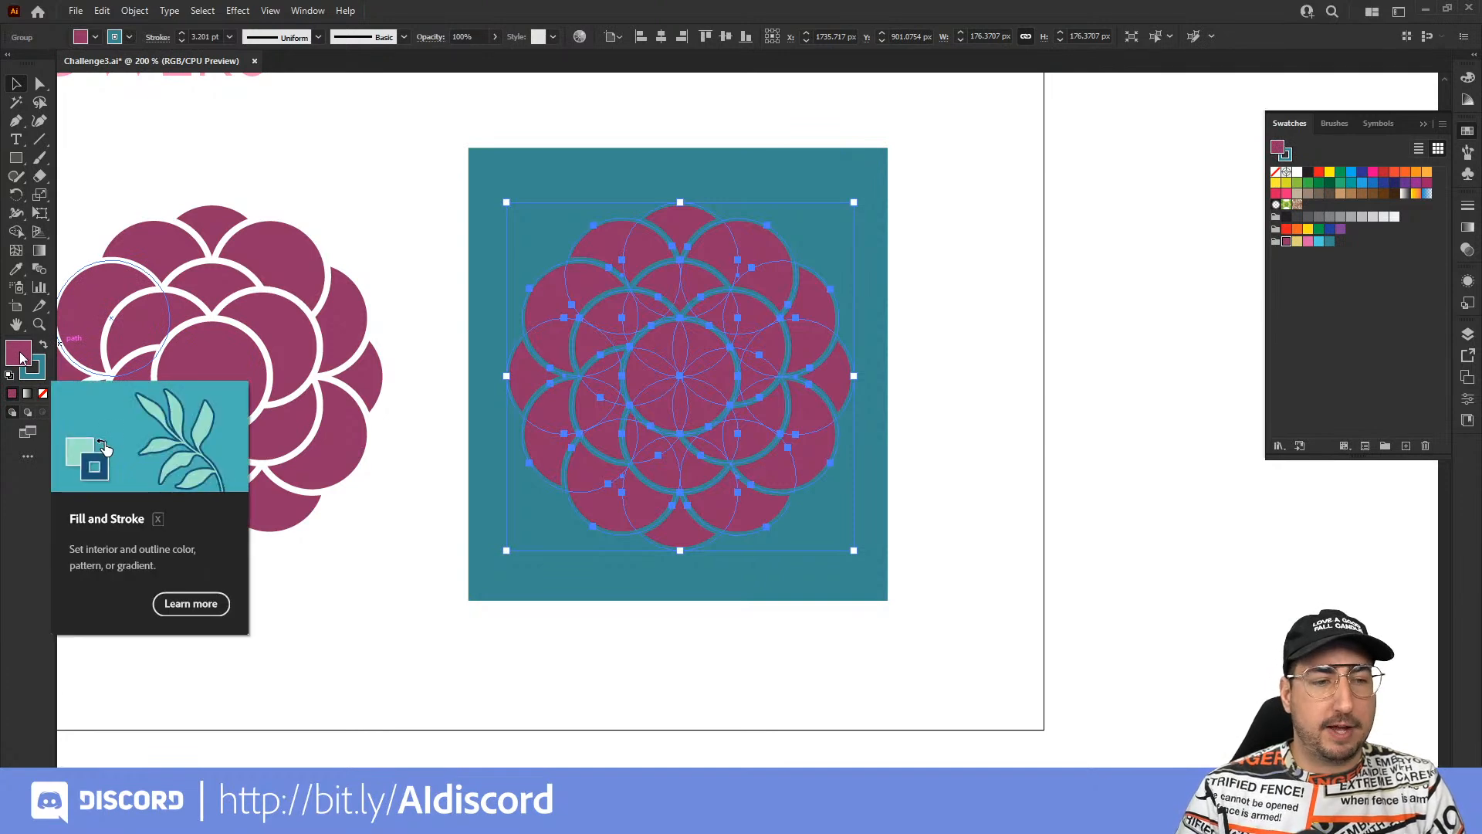
click(1298, 173)
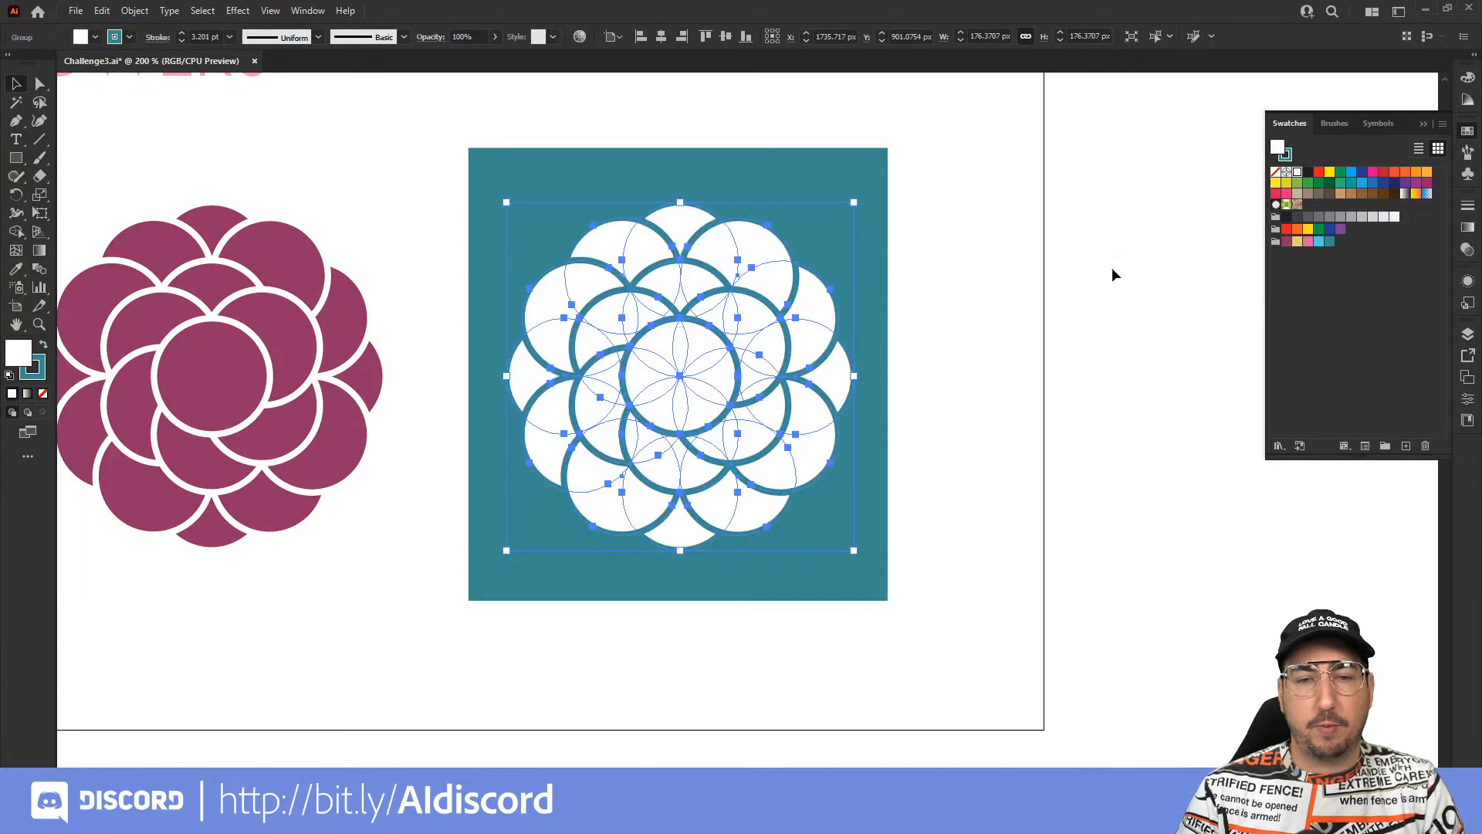
key(z)
alt+click(664, 373)
alt+click(665, 373)
alt+click(664, 372)
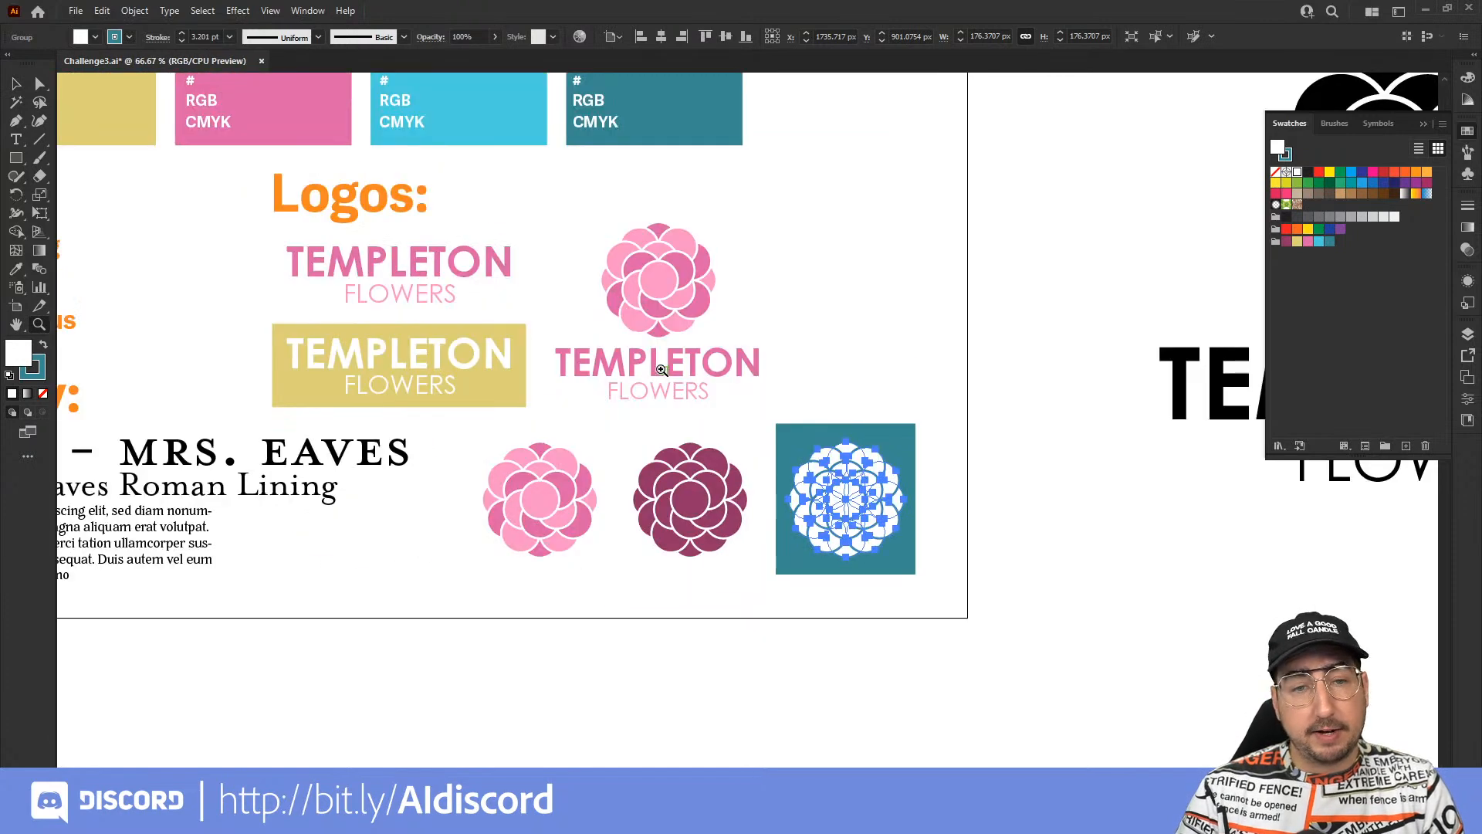
Fill the third flower on the Water background with the Stem color, keeping its Water-colored strokes.
drag(669, 361, 886, 438)
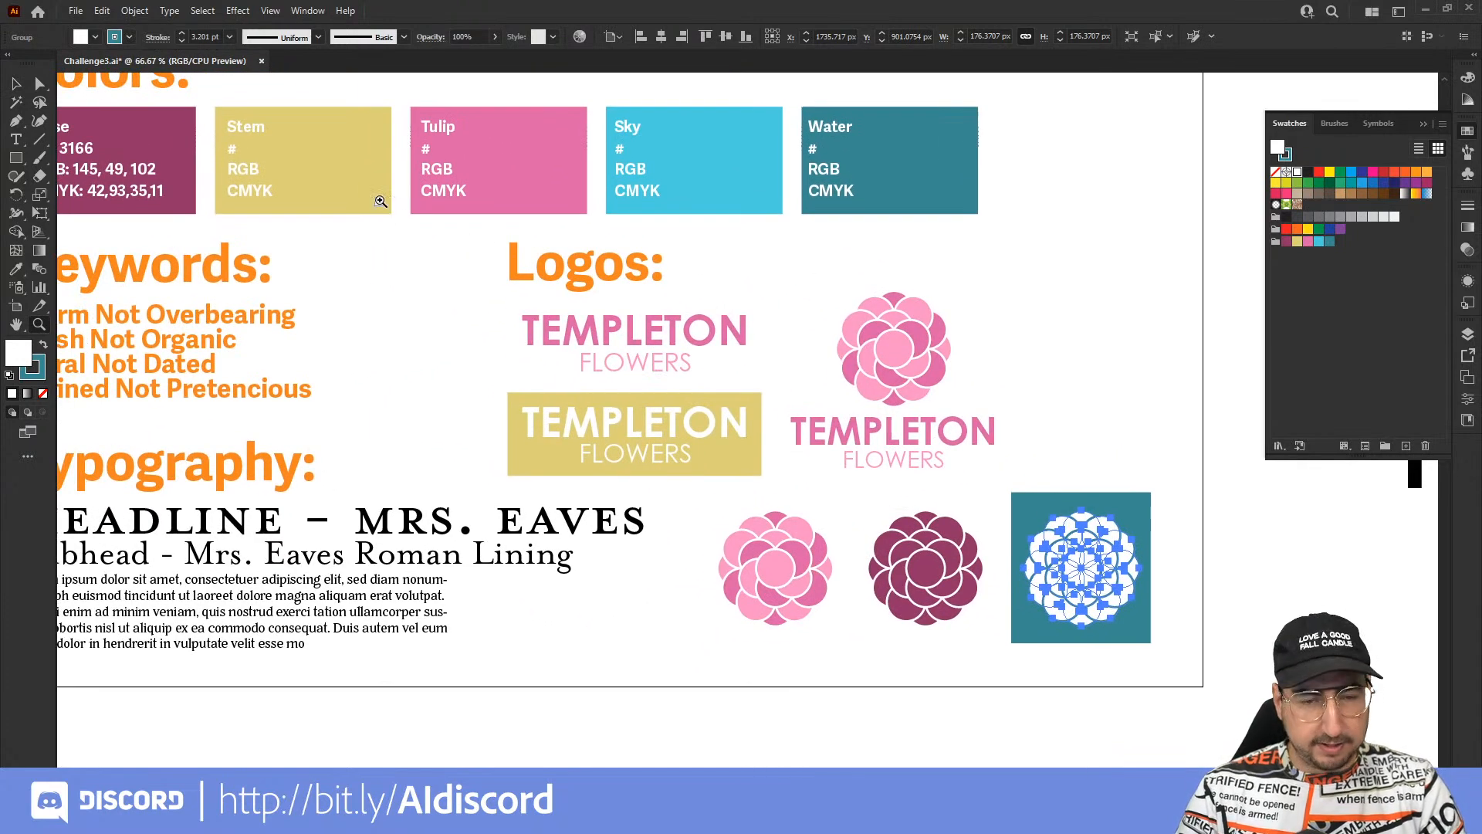
click(386, 201)
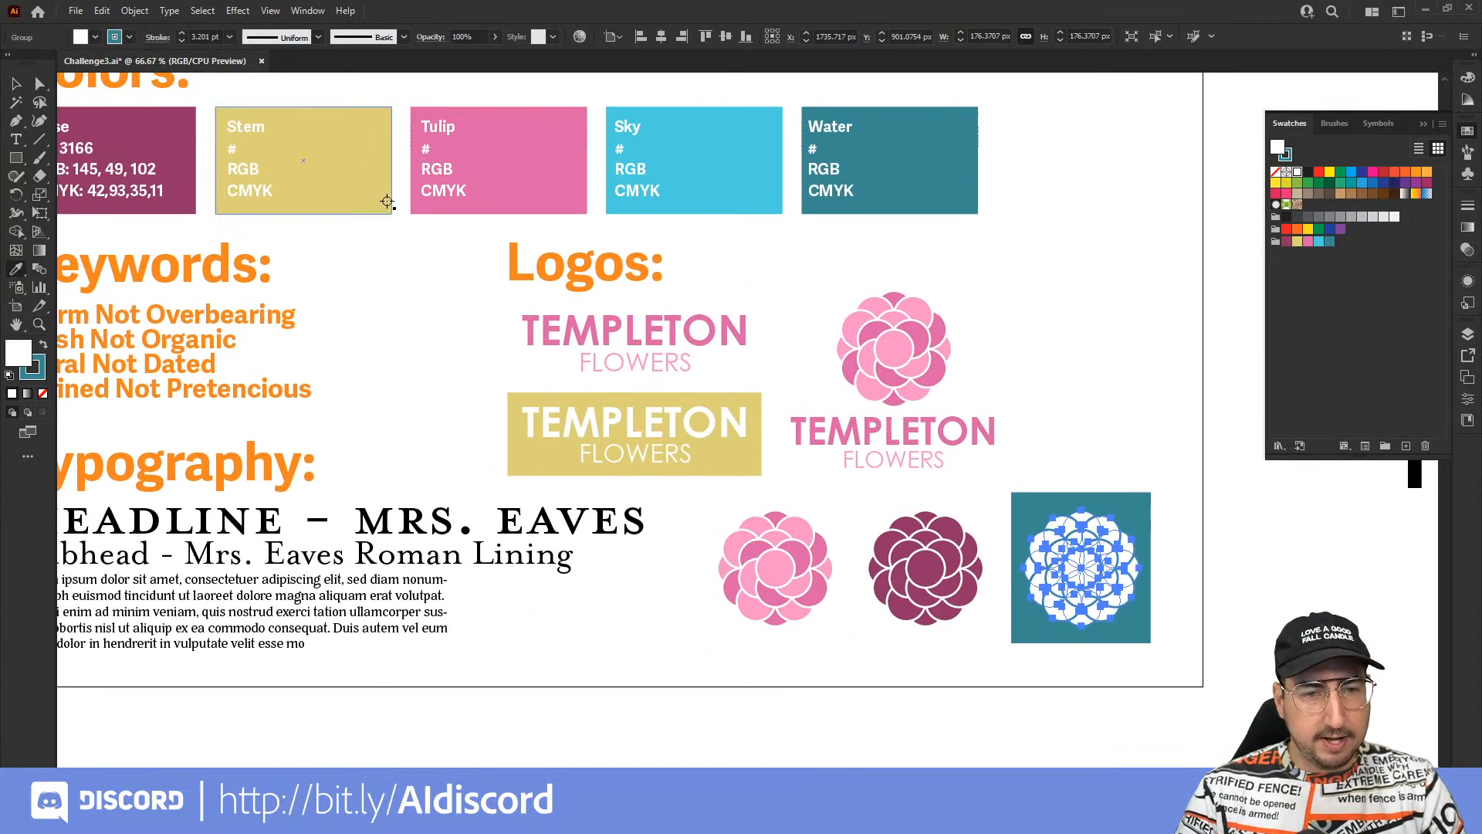
click(1297, 242)
click(1109, 405)
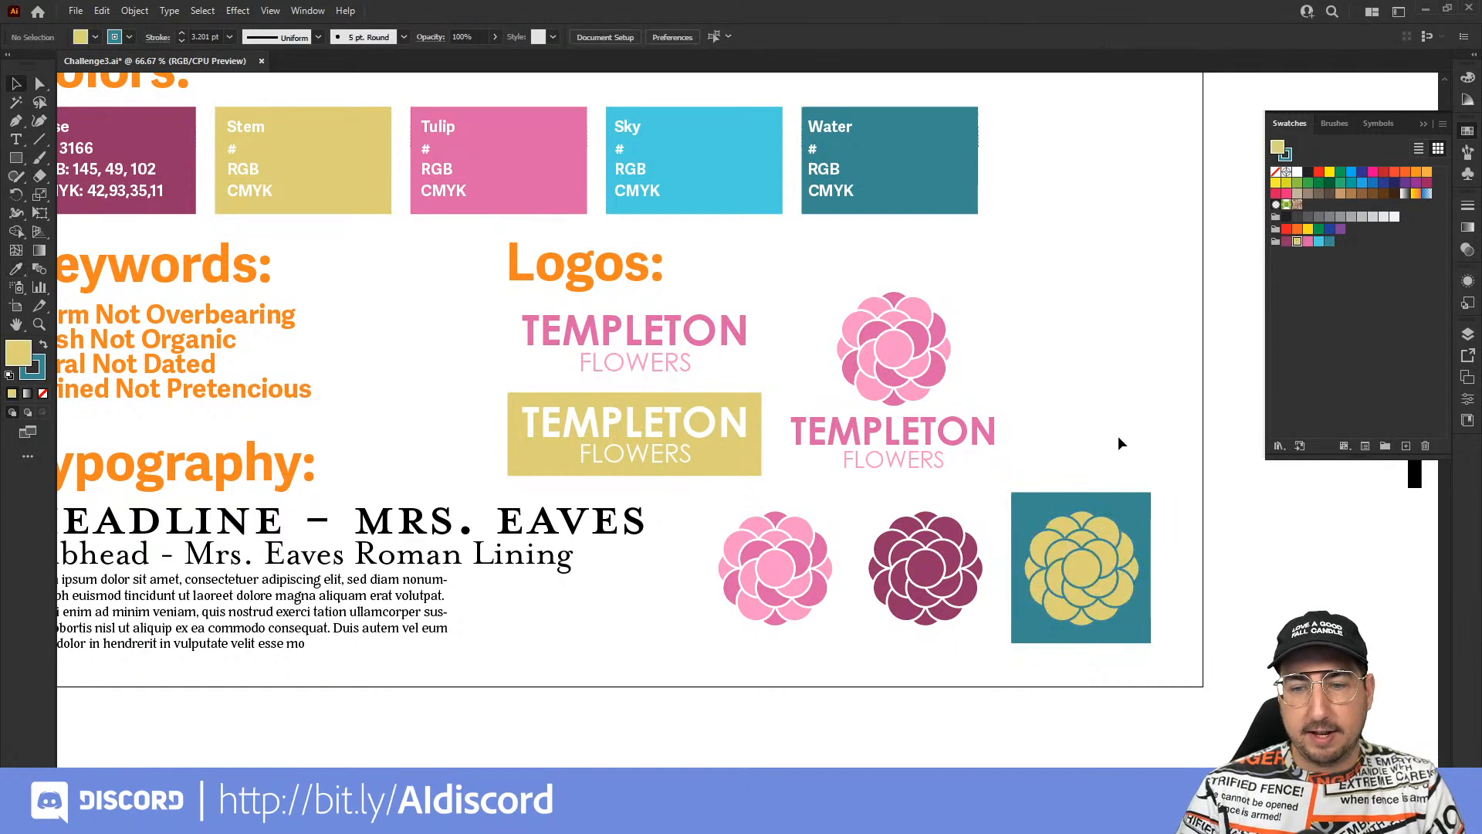
Examine the Stem-colored flower on its Water background up close and within the logo layout.
key(z)
click(1105, 557)
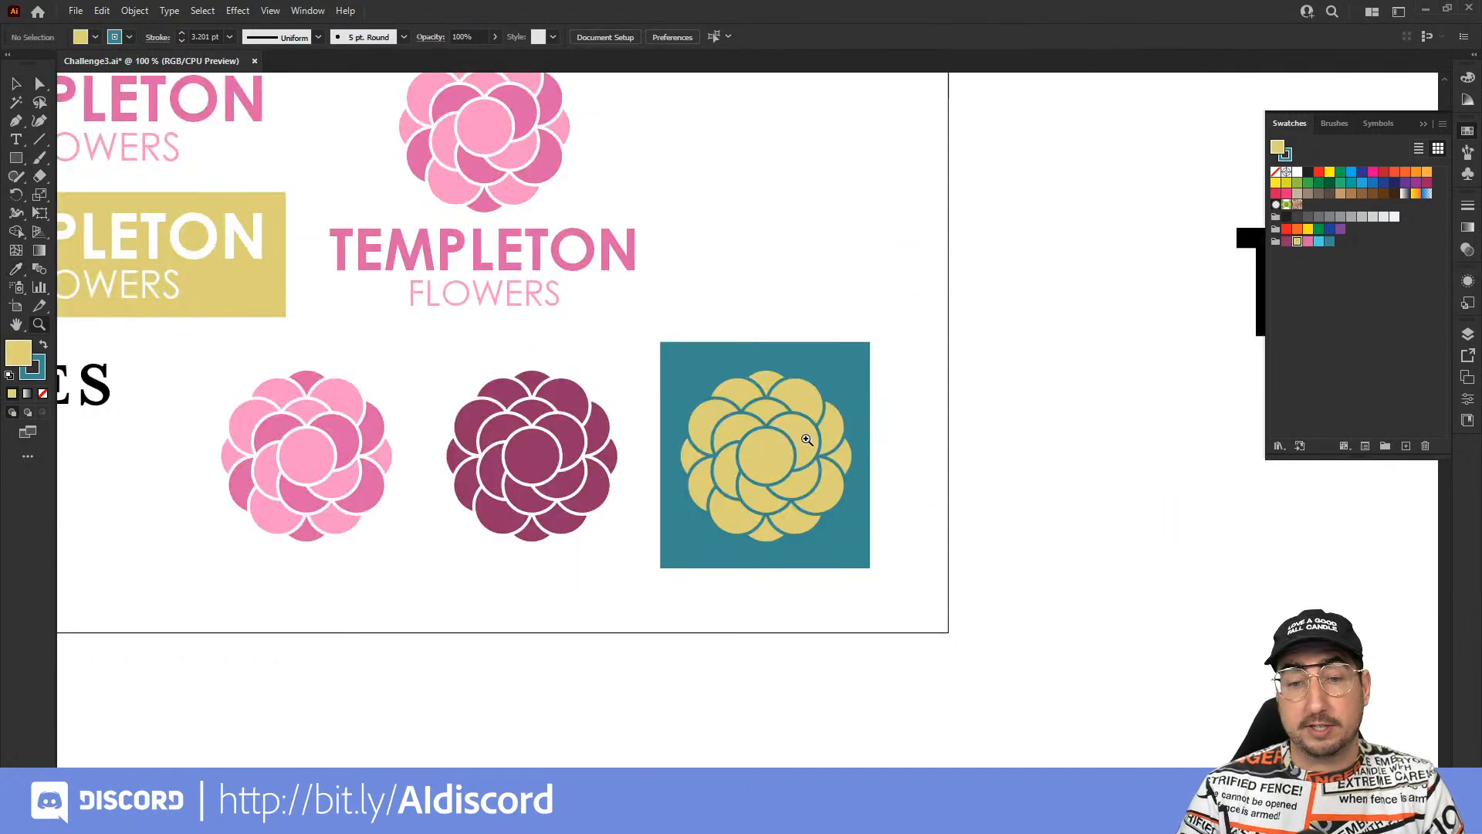
click(1123, 561)
click(649, 435)
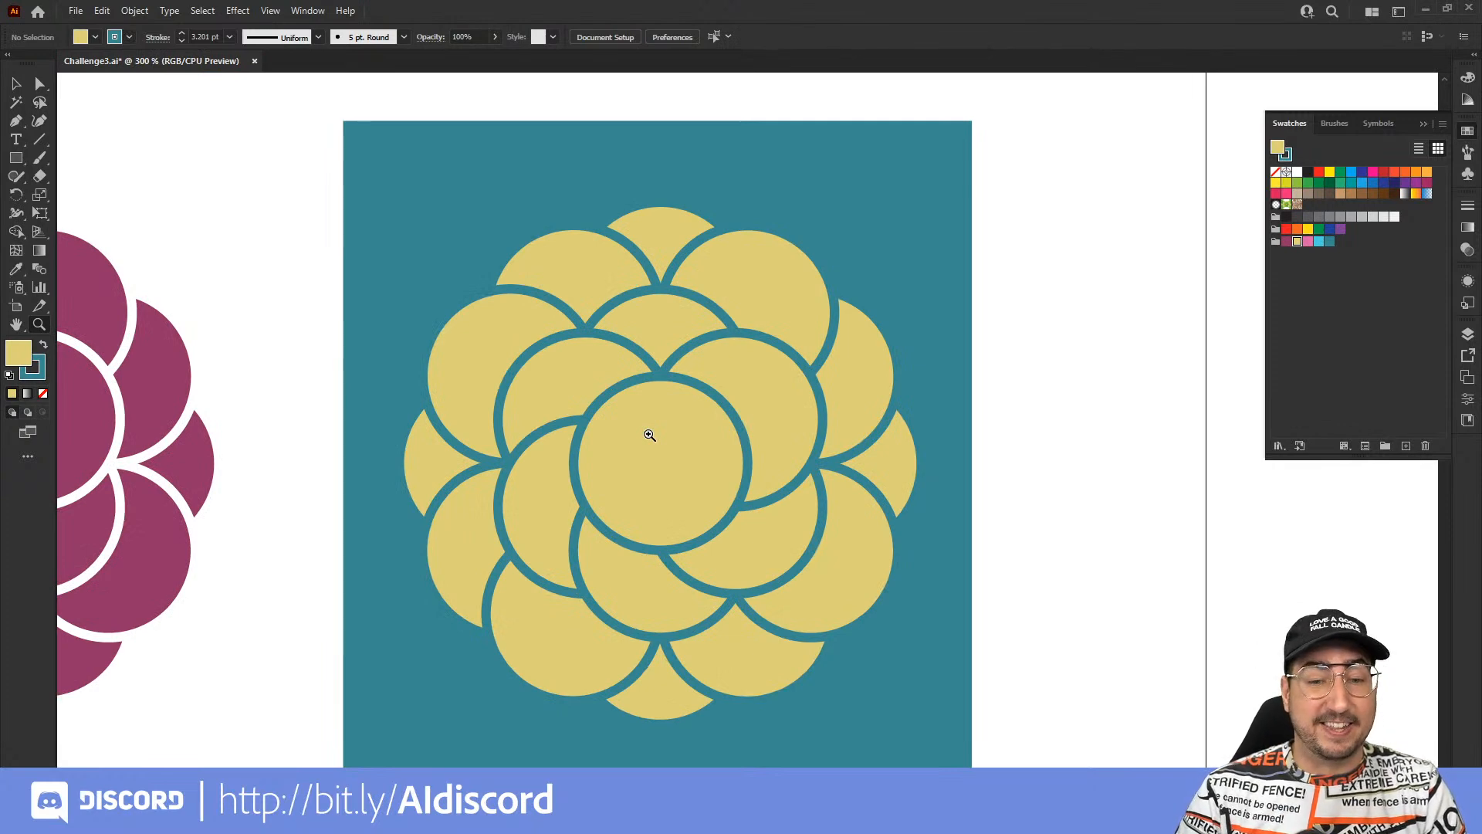
alt+click(683, 479)
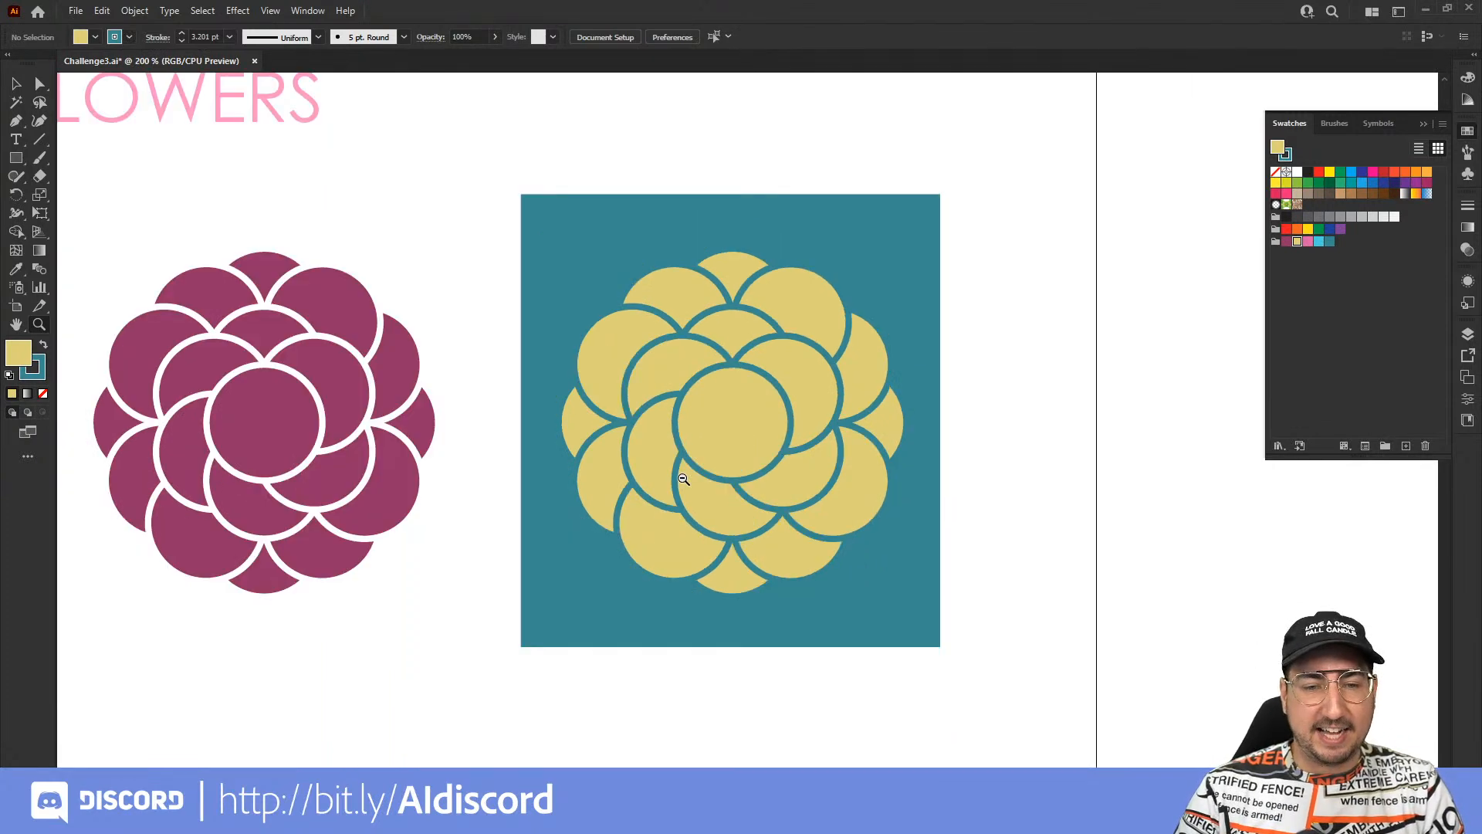
alt+click(663, 451)
alt+click(652, 433)
alt+click(649, 426)
alt+click(632, 381)
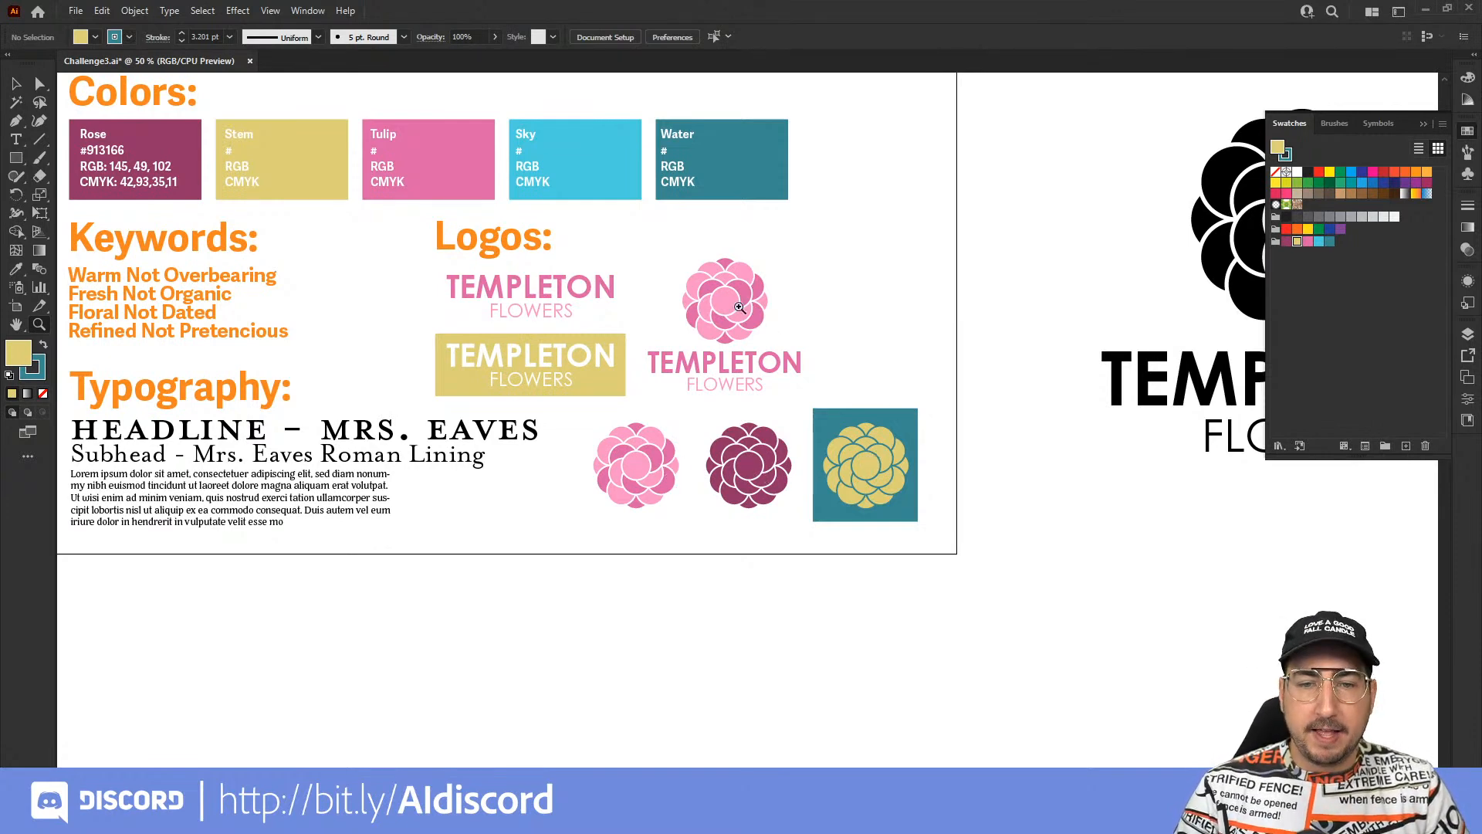
key(v)
drag(821, 278, 718, 375)
drag(739, 310, 899, 321)
key(ctrl+z)
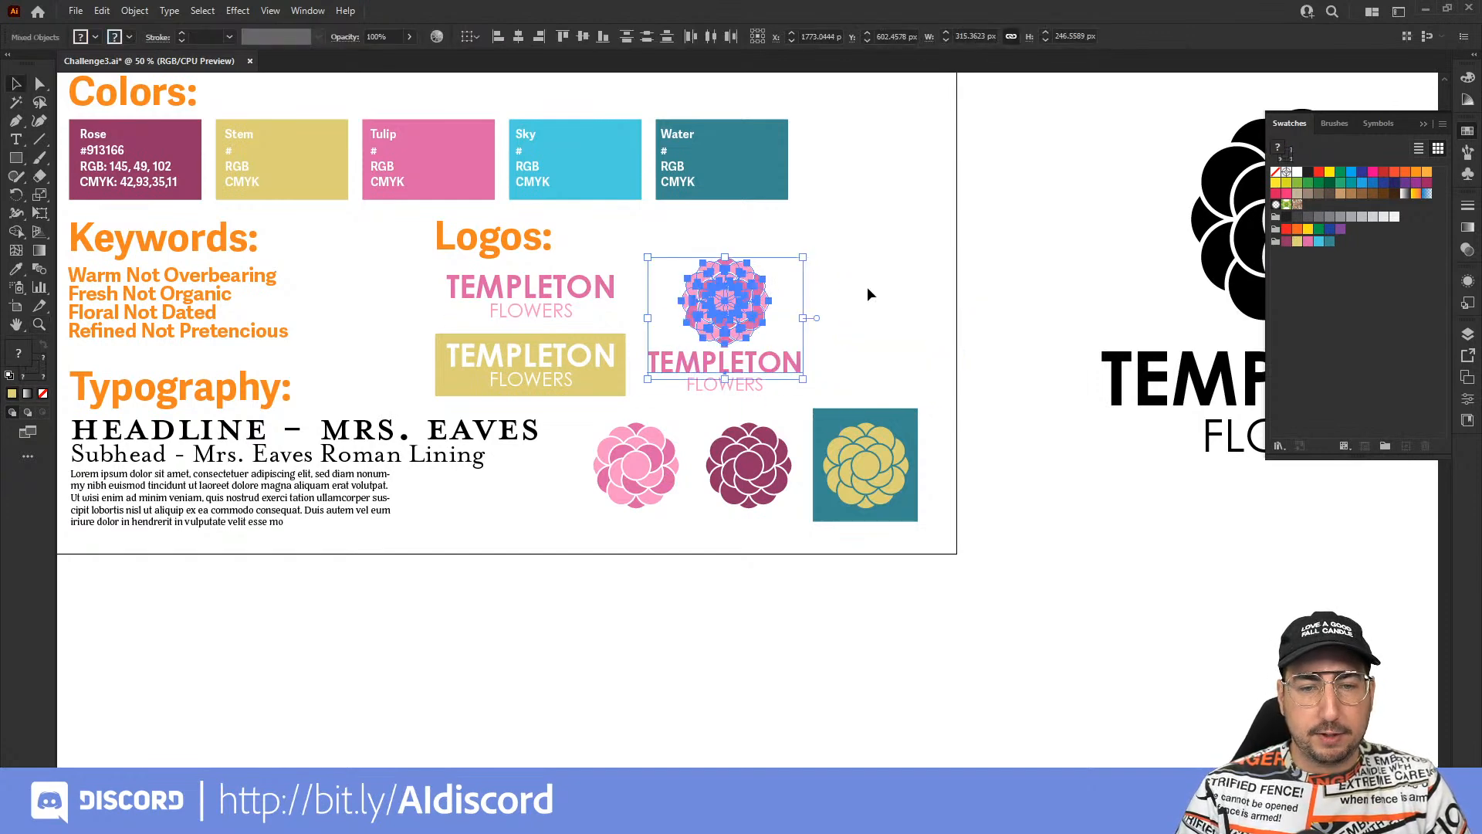
Duplicate the stacked pink Templeton Flowers logo, including the flower and both text lines, to the right of the original.
drag(858, 257, 727, 380)
drag(735, 315, 911, 318)
click(1012, 225)
Draw a Stem-filled rectangle with a Water stroke, about 356 × 318 px, covering the duplicated stacked logo.
key(z)
click(891, 368)
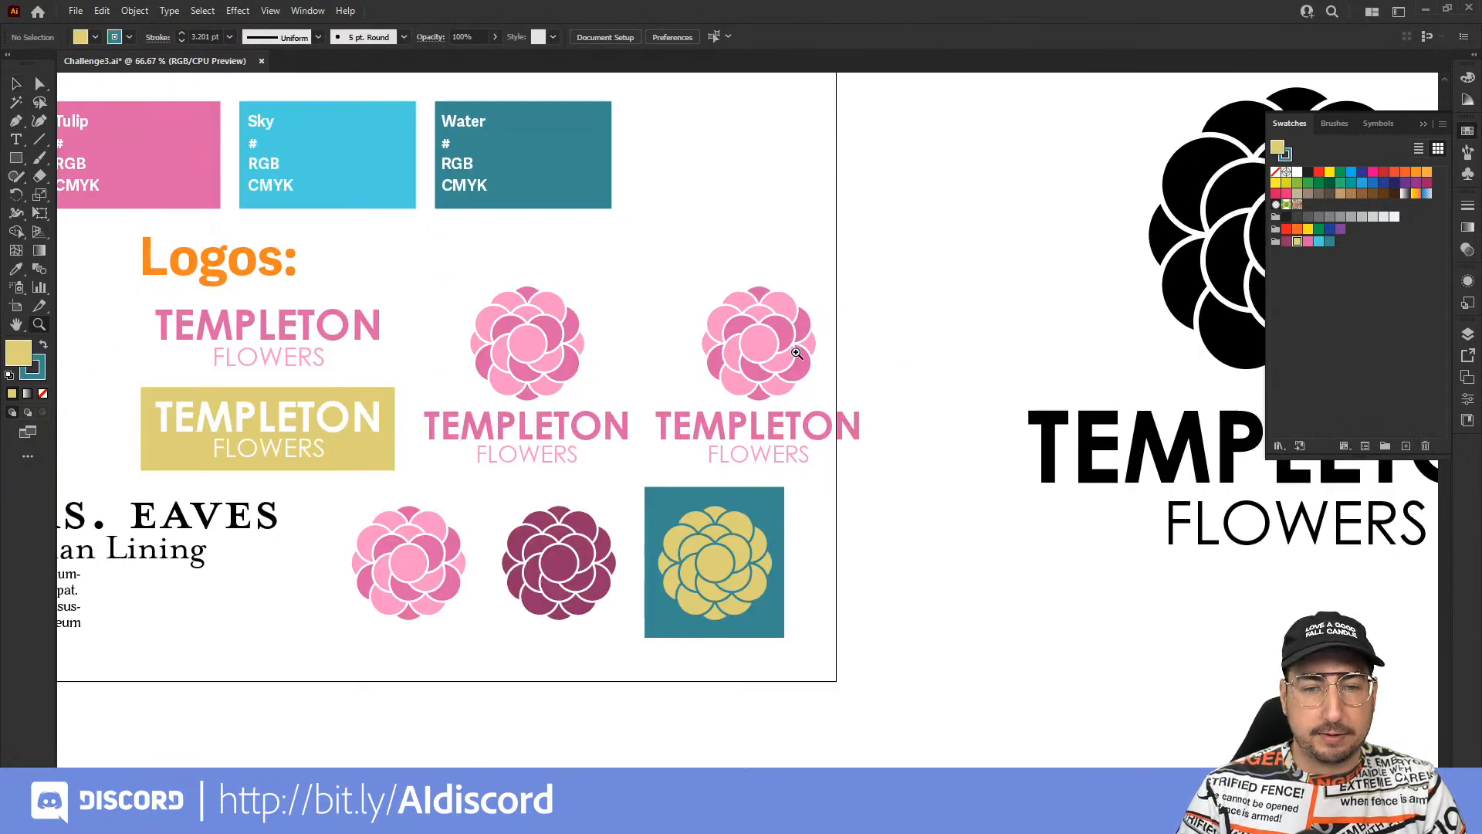
click(891, 367)
key(m)
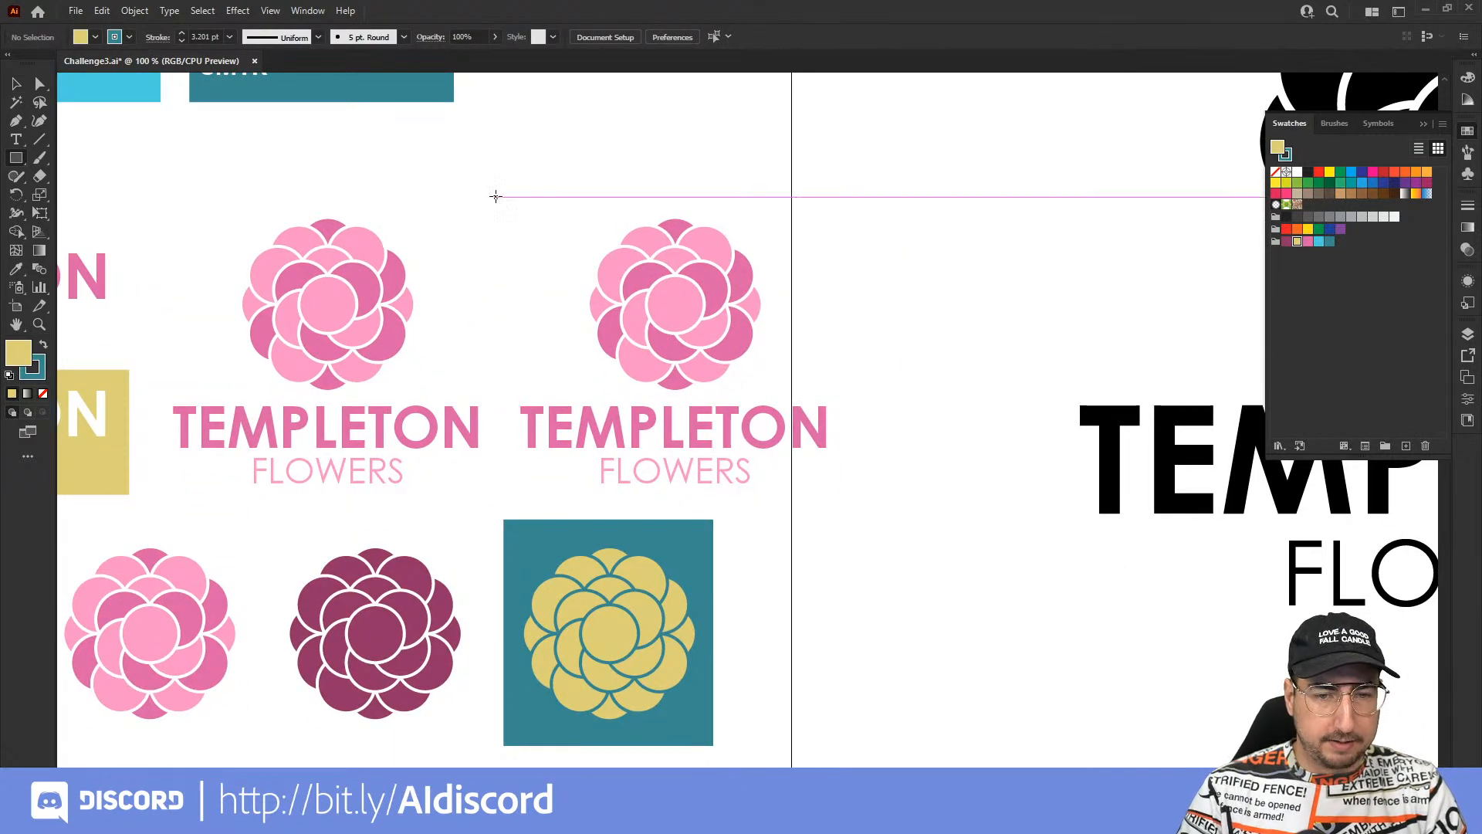
drag(496, 198, 846, 510)
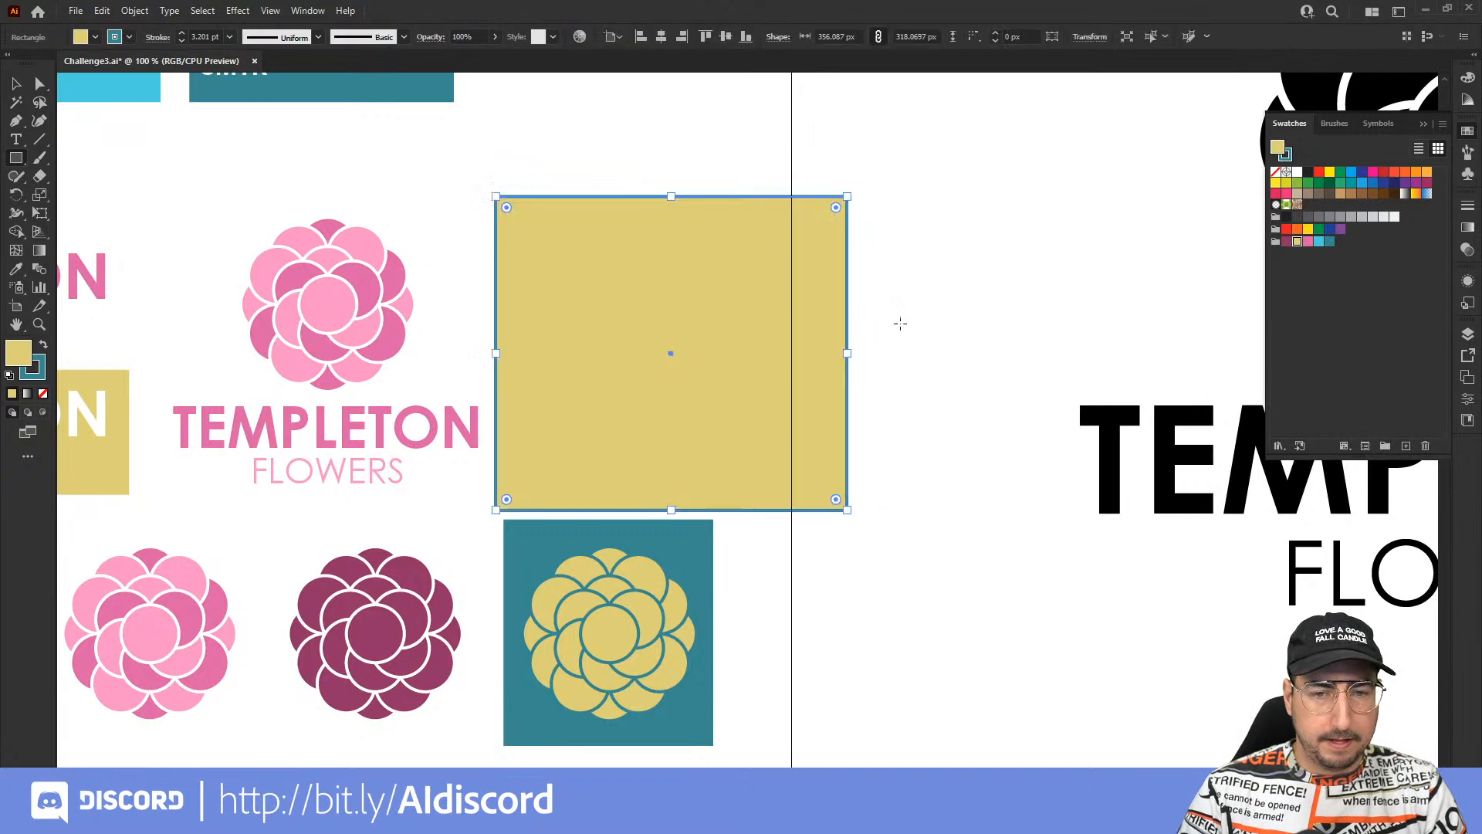
Scale the rectangle and duplicated logo together to about 230 × 205 px and move them up within the artboard's right edge.
key(v)
drag(942, 255, 711, 424)
key(s)
drag(964, 185, 728, 426)
key(v)
key(s)
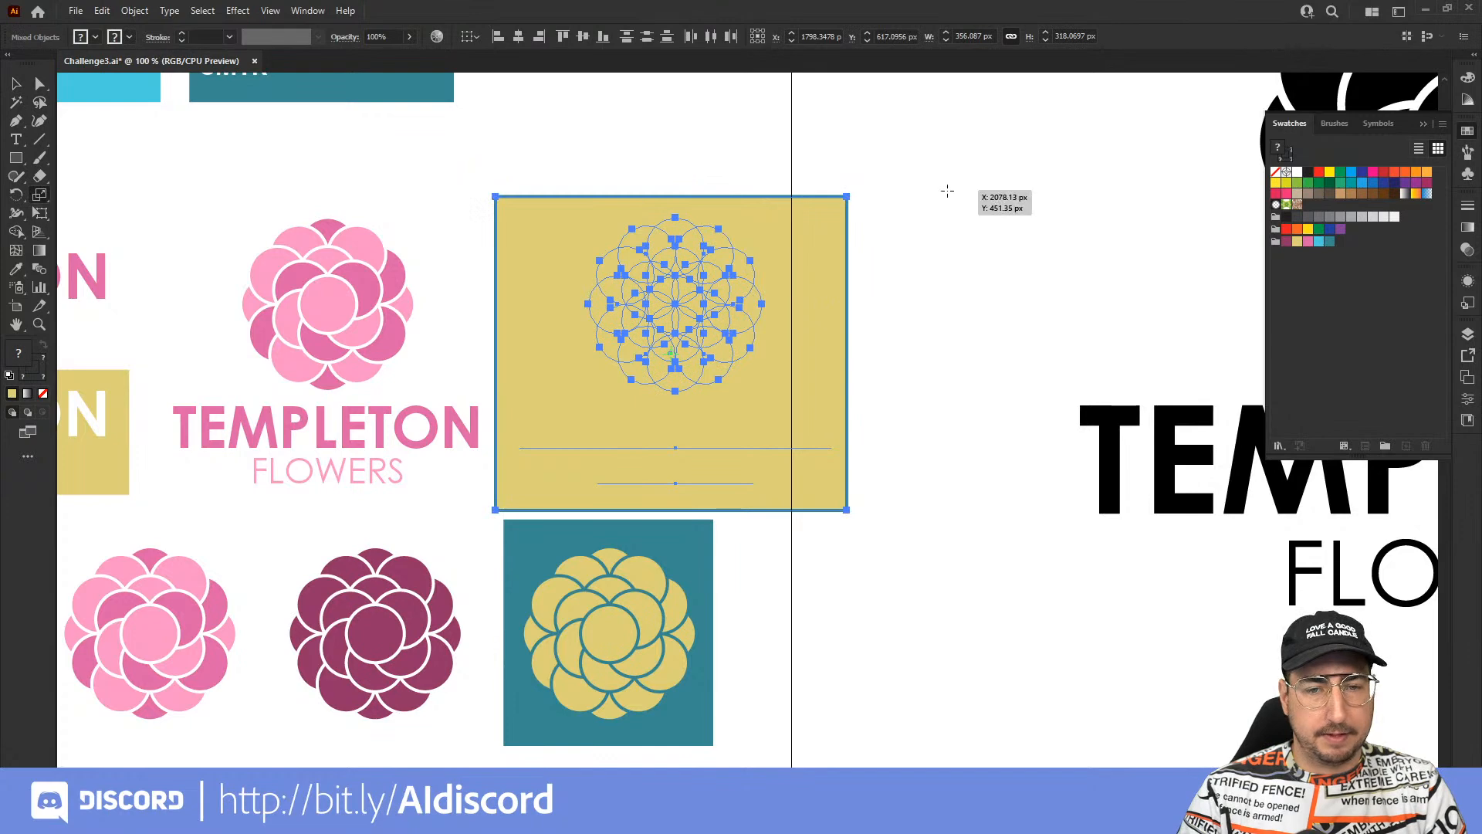
drag(947, 192, 849, 250)
scroll(664, 371, down, 2)
scroll(608, 365, up, 2)
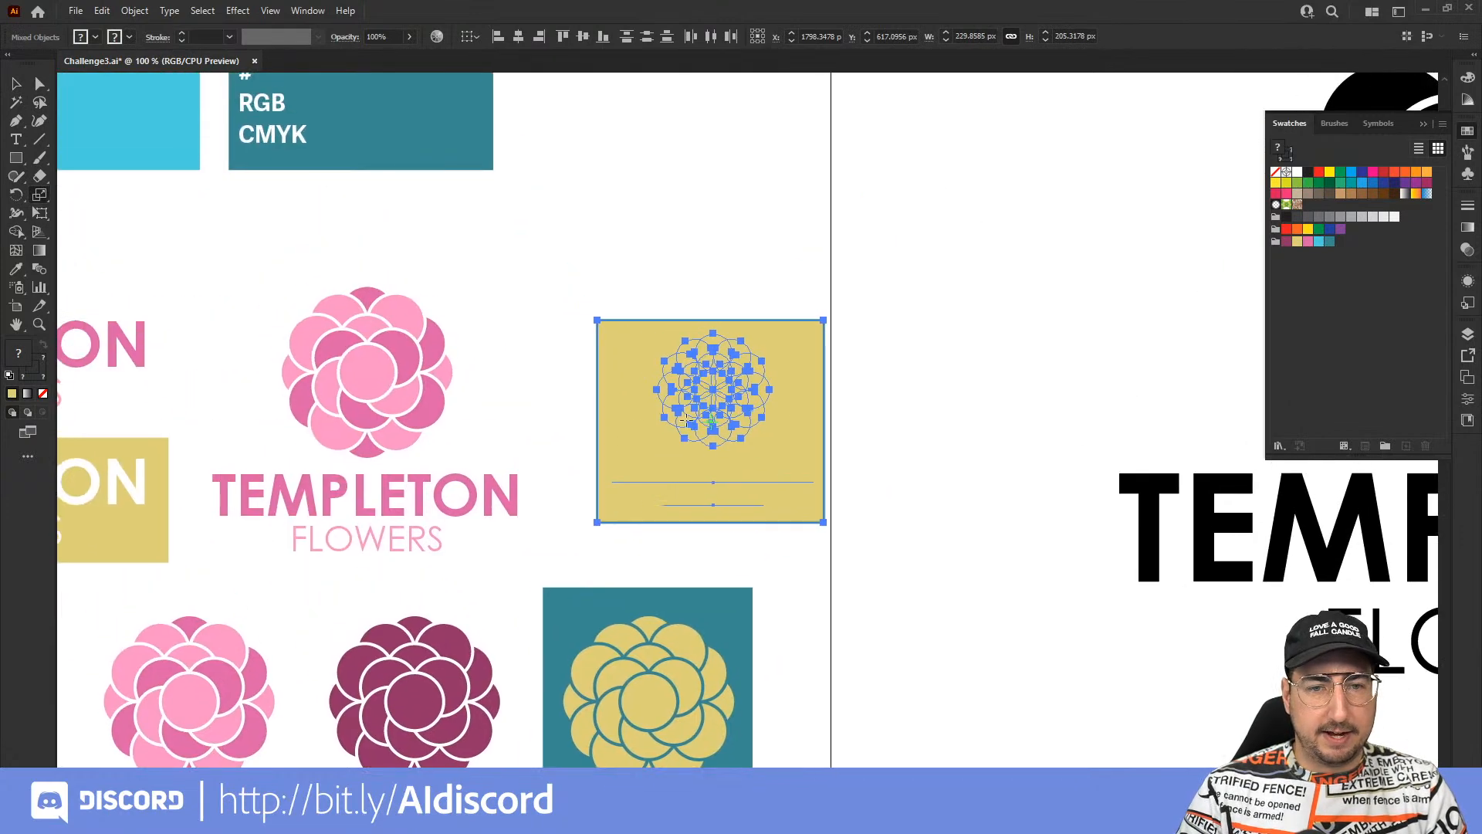
mouse_move(608, 364)
mouse_down()
mouse_move(483, 365)
mouse_move(608, 364)
mouse_up()
key(v)
drag(757, 398, 717, 305)
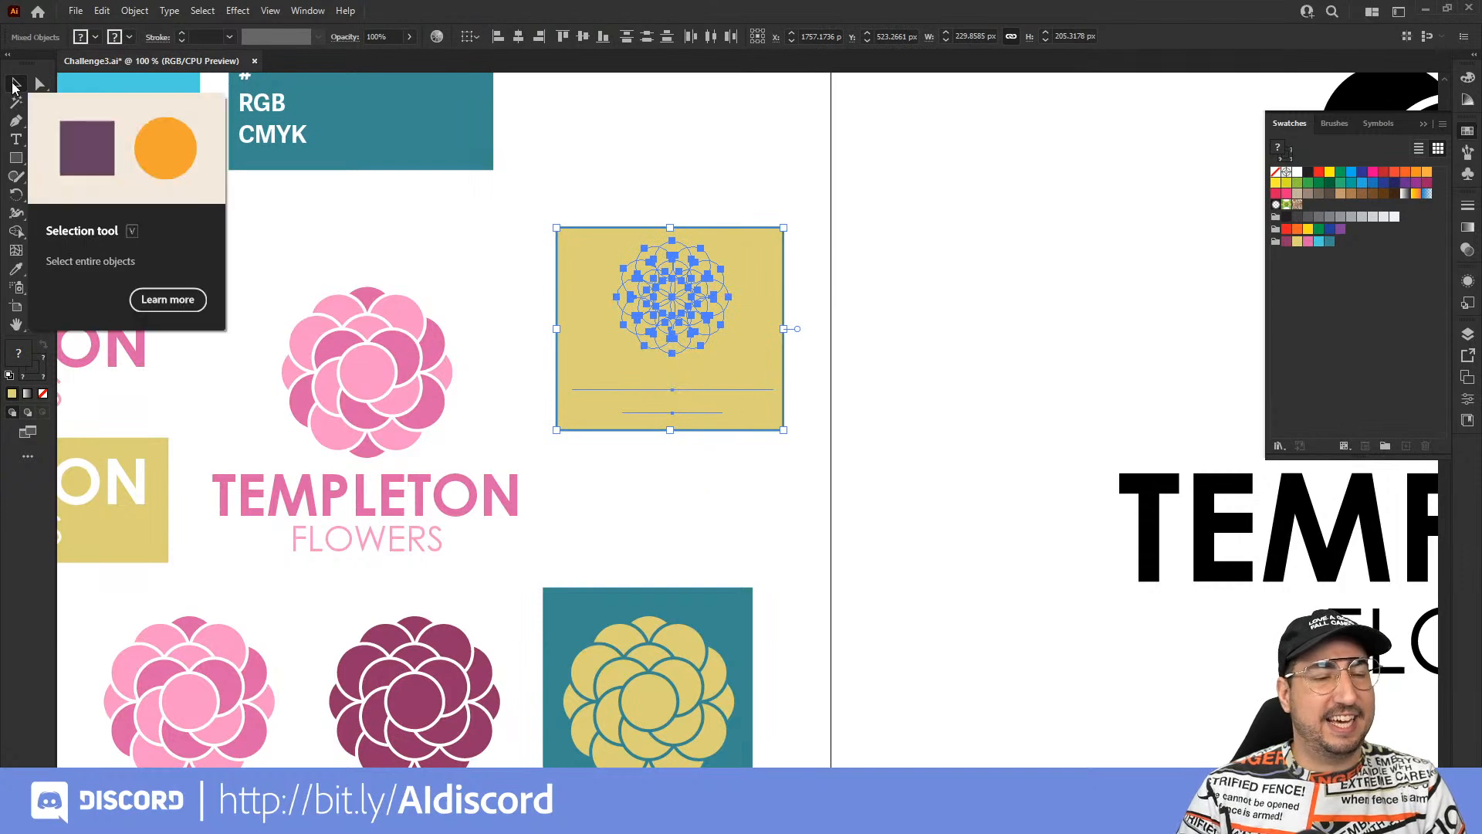
Send the Stem-colored rectangle to the back so it lies behind the duplicated stacked logo.
key(ctrl+equal)
click(757, 356)
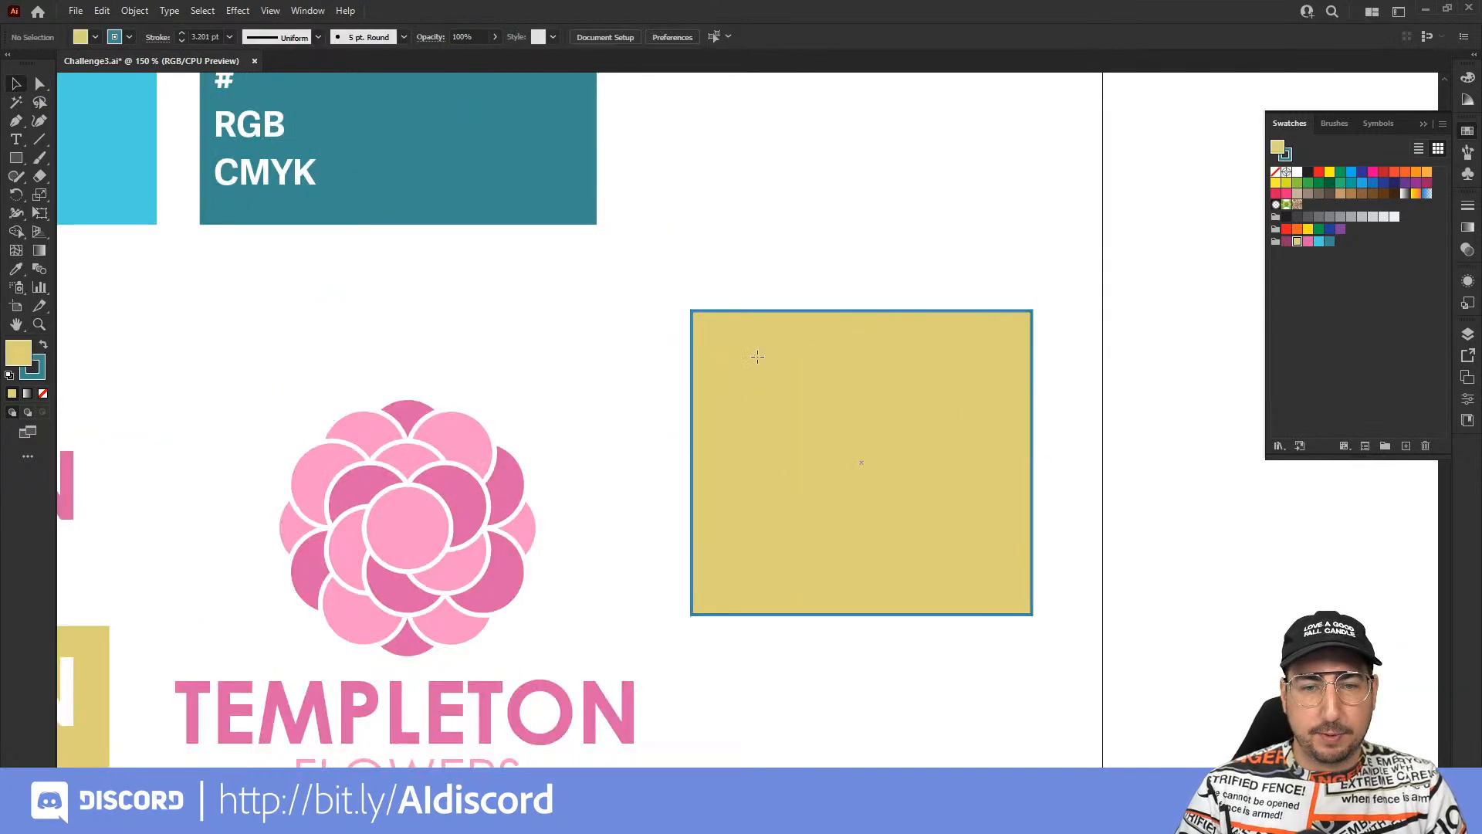
right_click(758, 357)
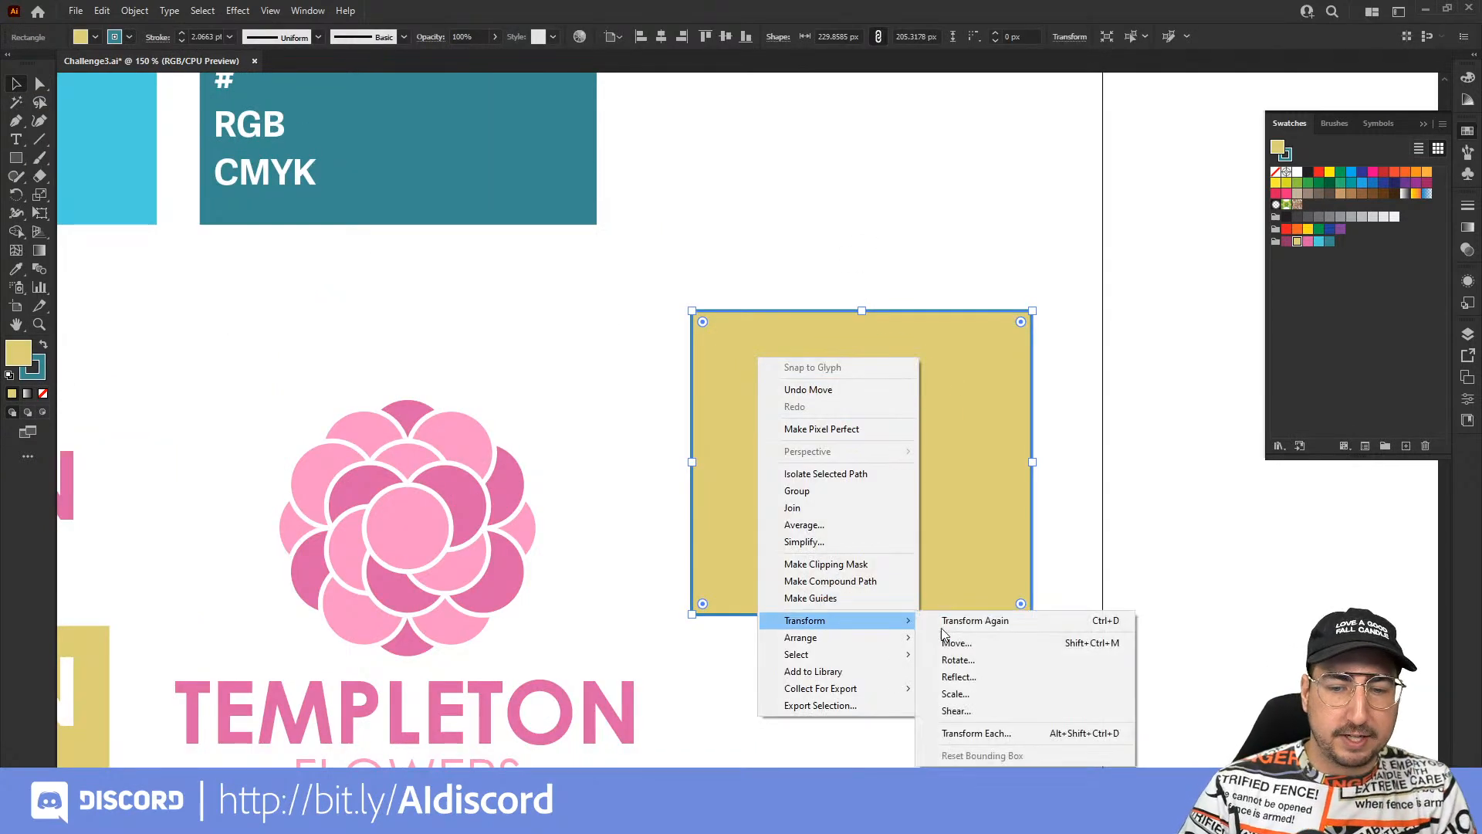
mouse_move(870, 640)
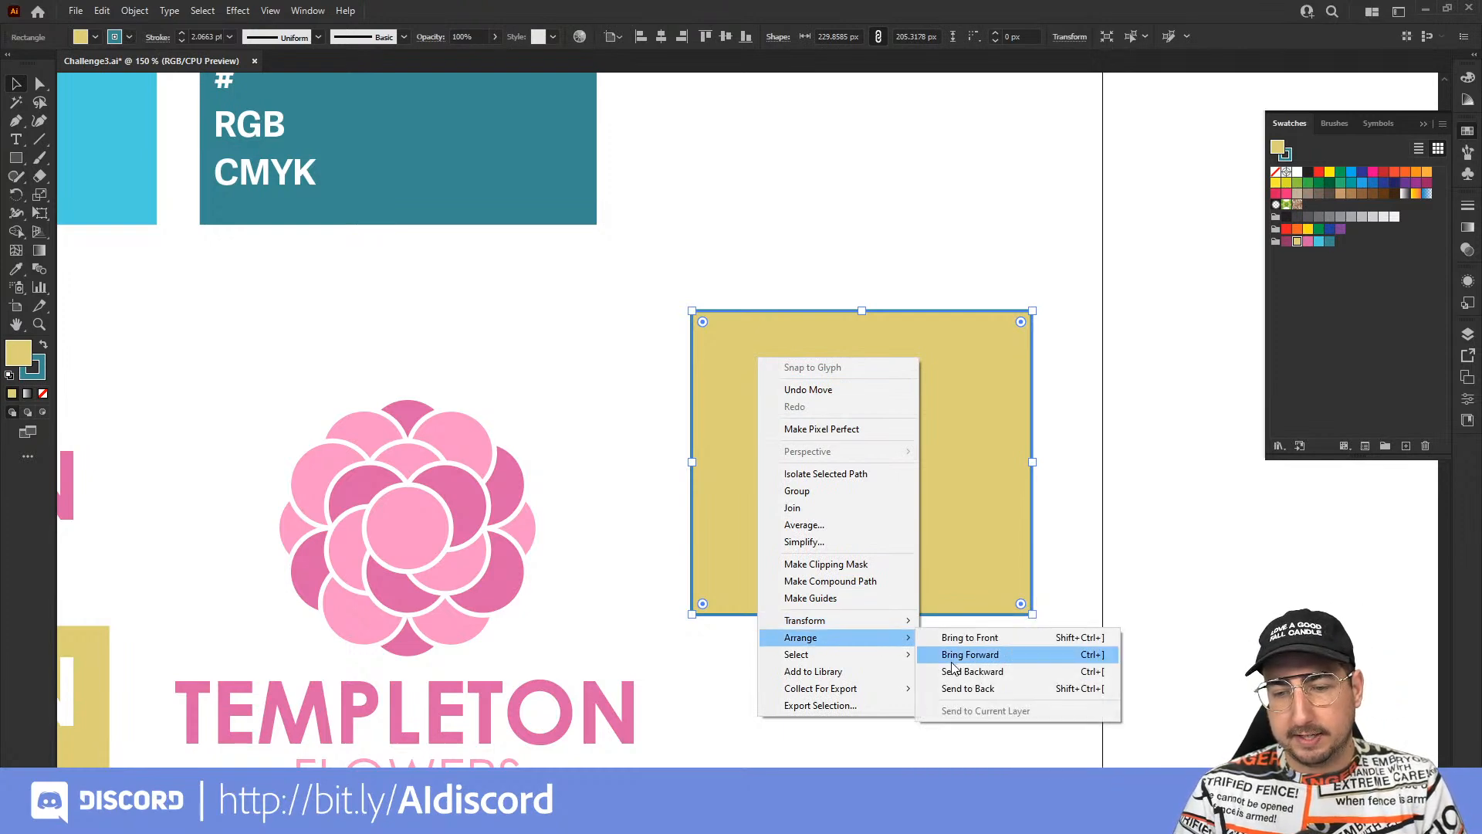
click(951, 689)
click(1086, 446)
Fill the duplicated logo's flower, TEMPLETON text and FLOWERS text with the Water swatch.
drag(1086, 445, 976, 185)
alt+click(807, 324)
scroll(741, 328, down, 1)
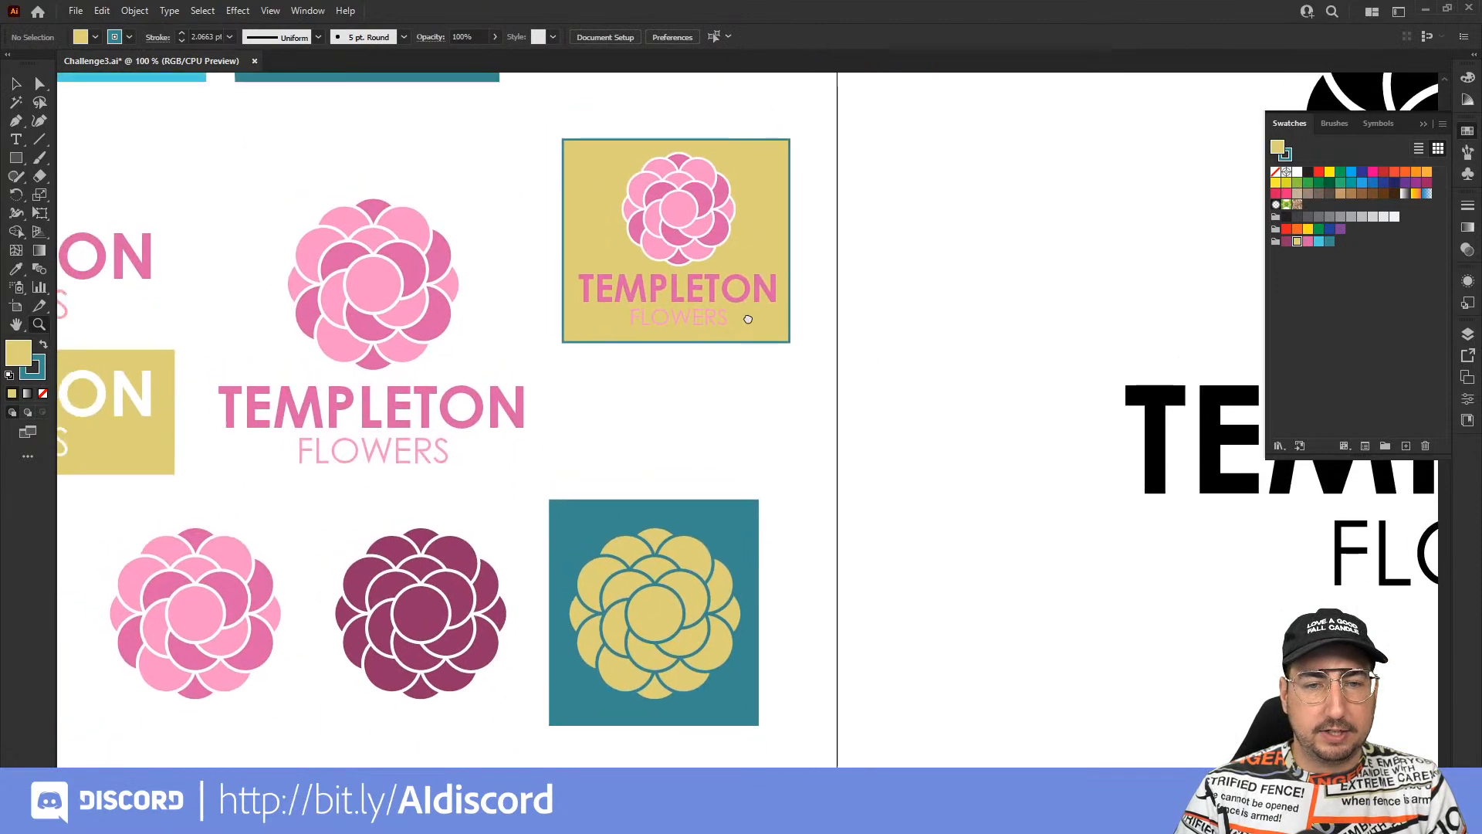
key(v)
click(695, 193)
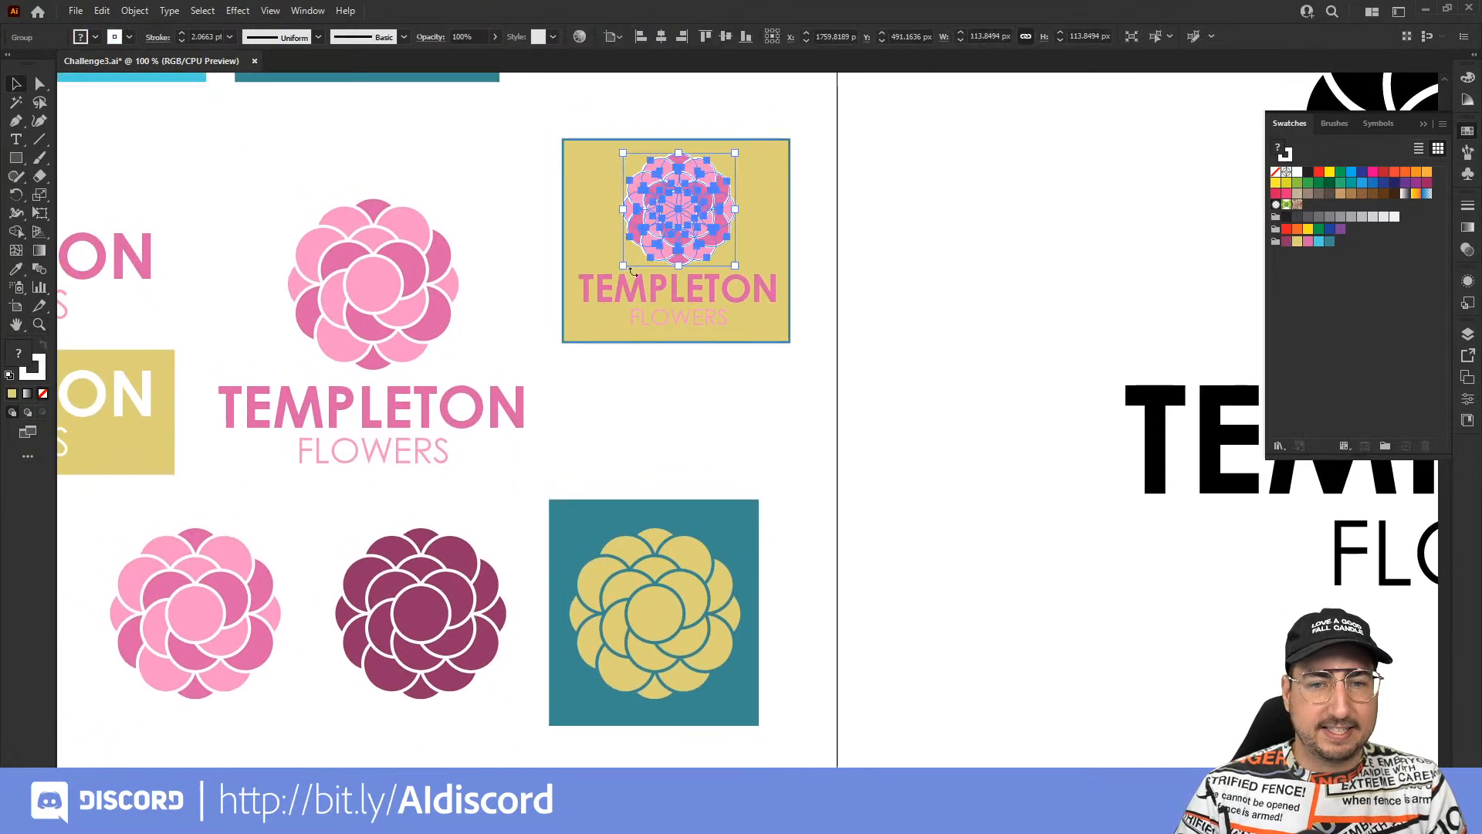
shift+click(639, 287)
shift+click(647, 318)
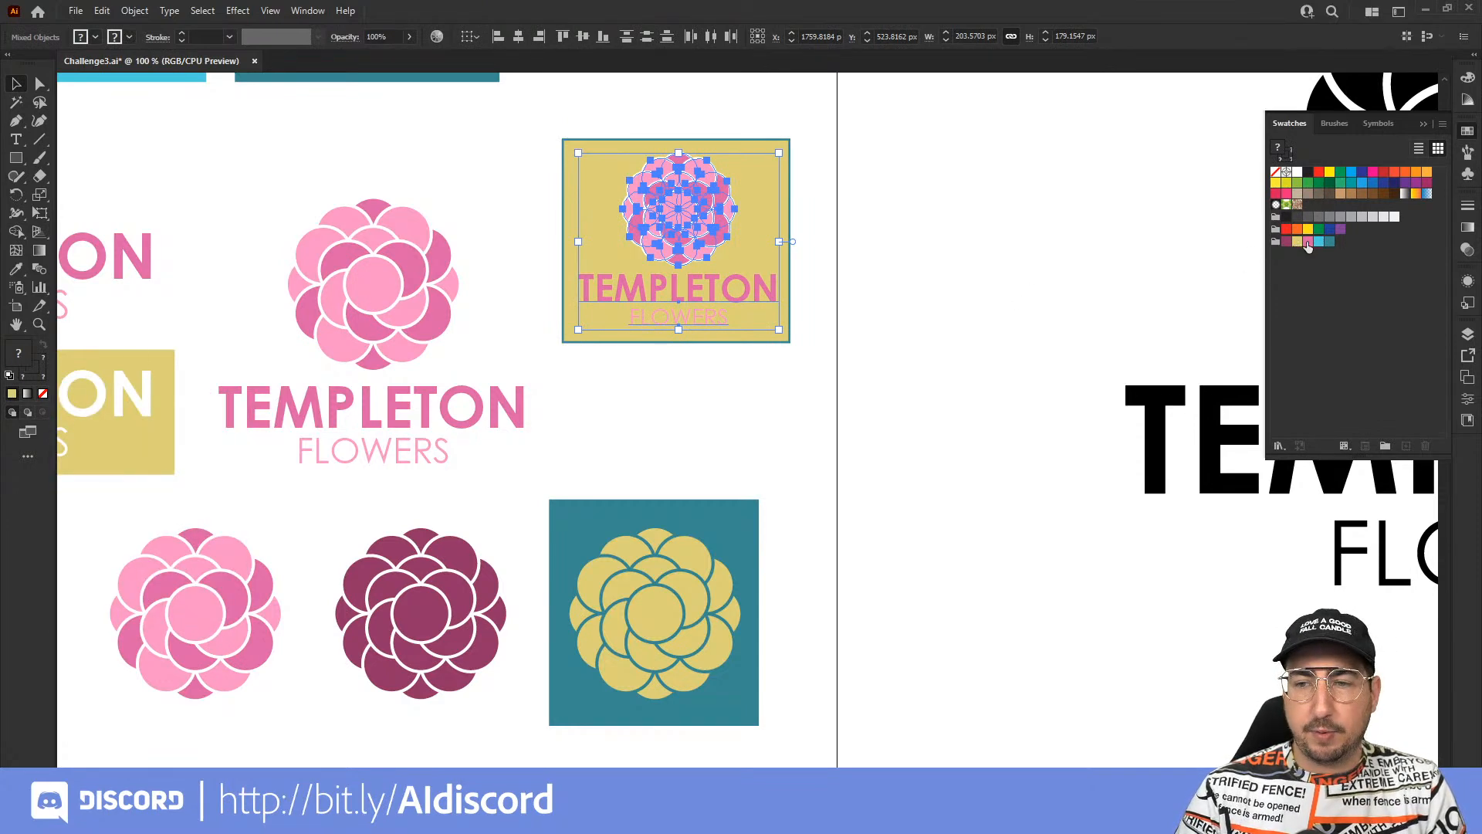
click(1328, 242)
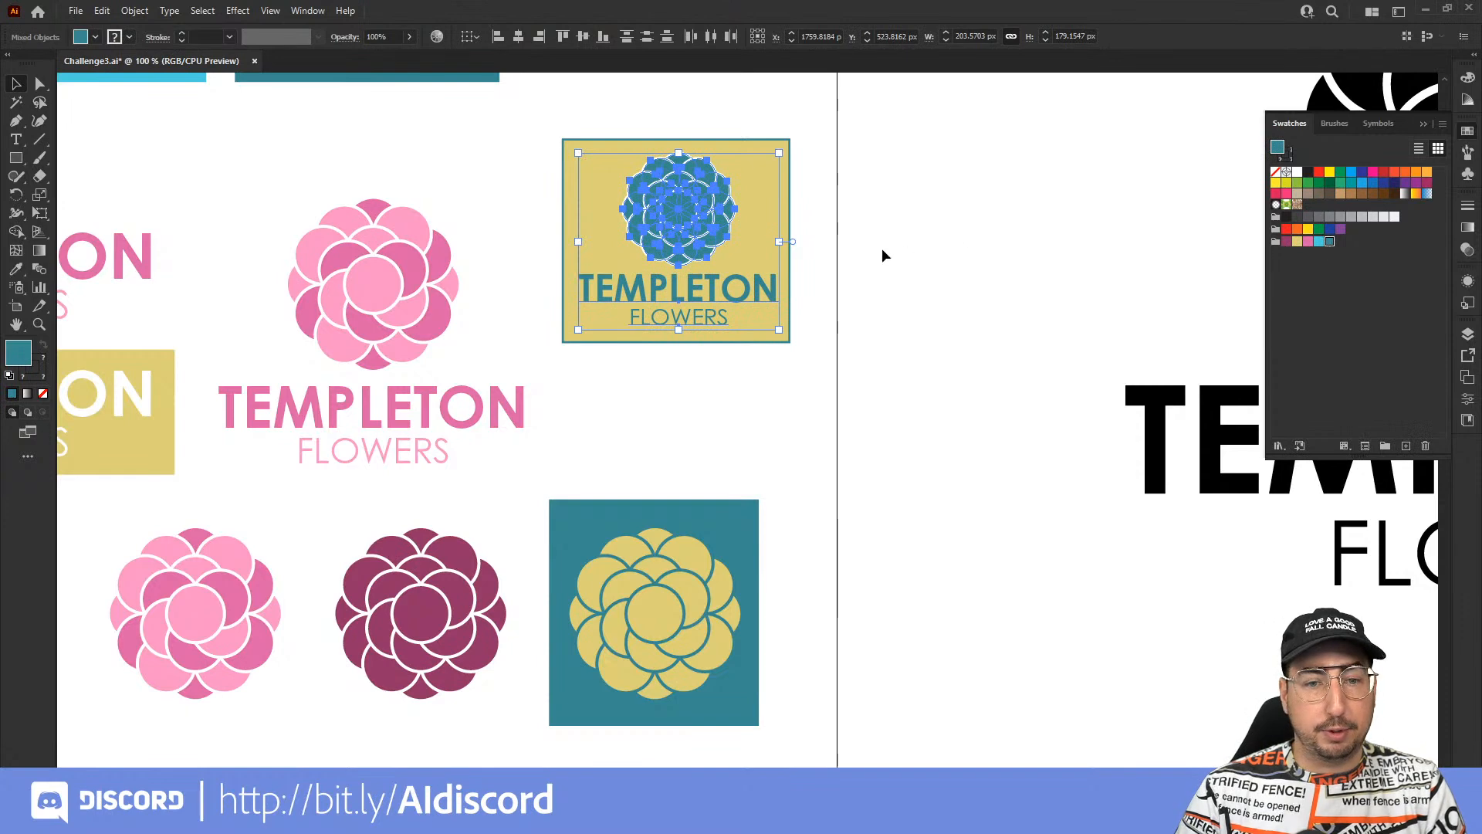
click(841, 227)
Remove the stroke from the Stem-colored background rectangle.
click(776, 209)
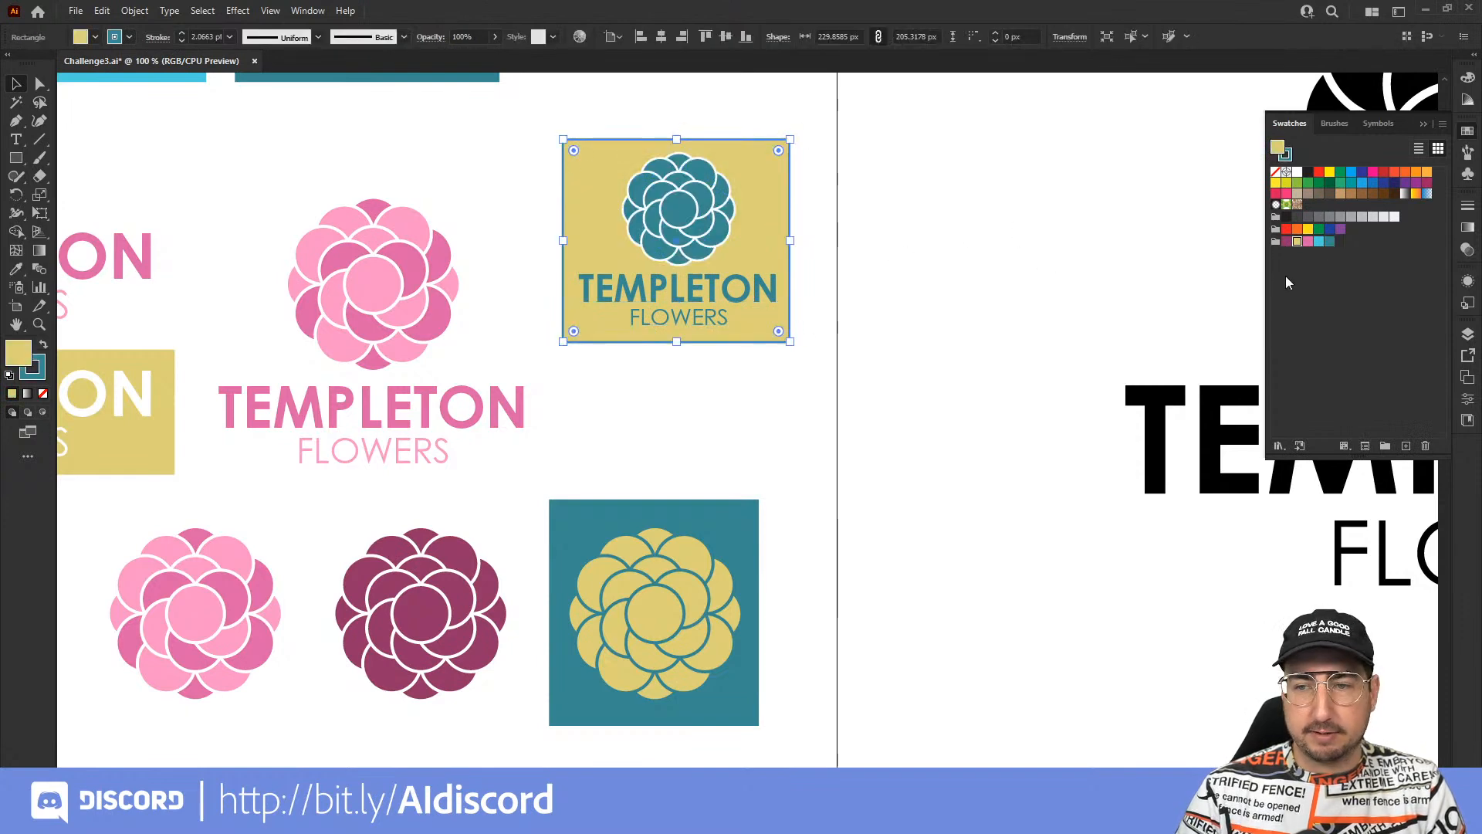
key(x)
key(slash)
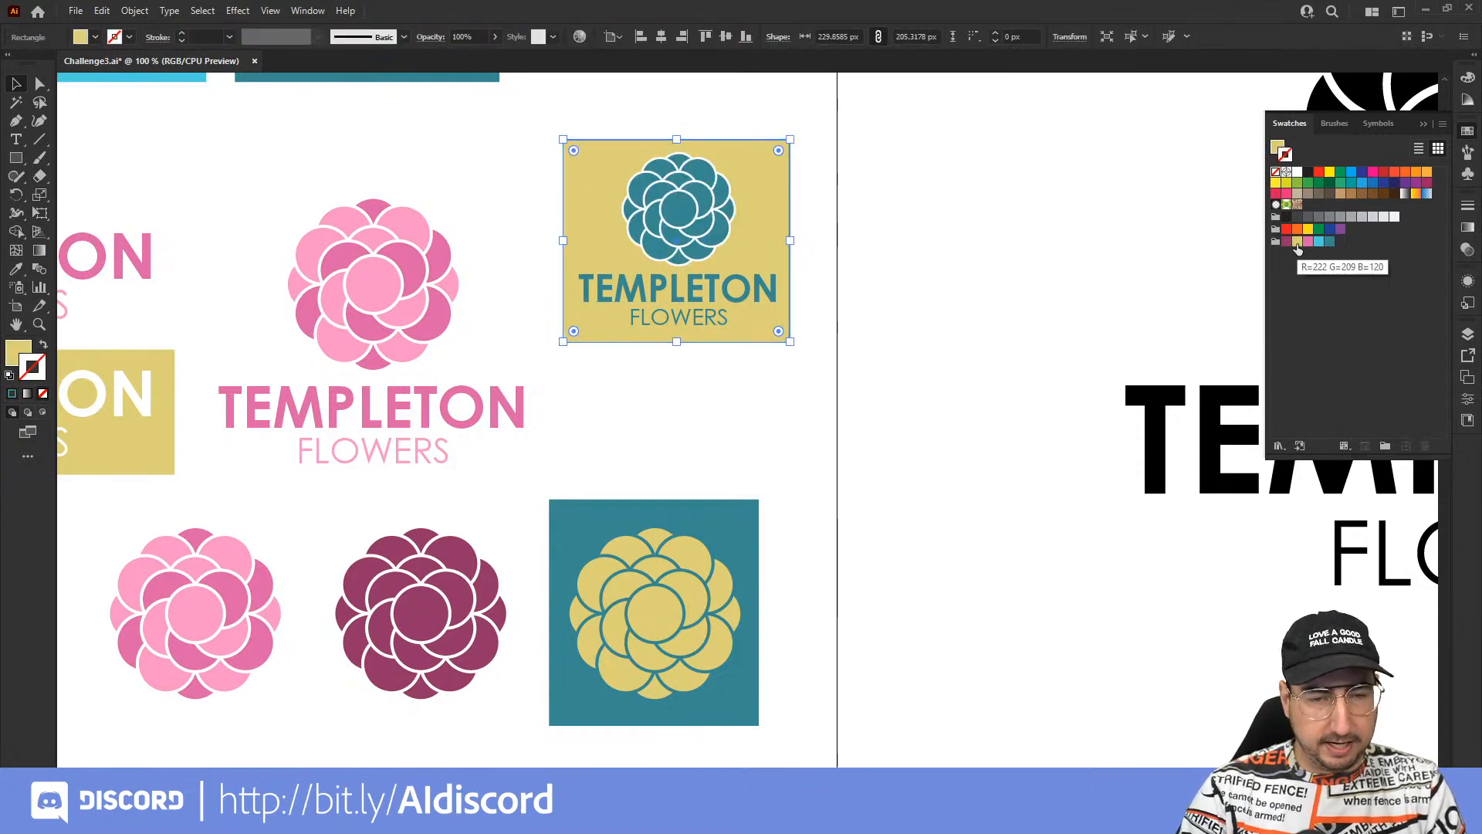
key(x)
Set the stroke of the Water-colored flower in the small stacked logo to the Stem swatch.
click(699, 197)
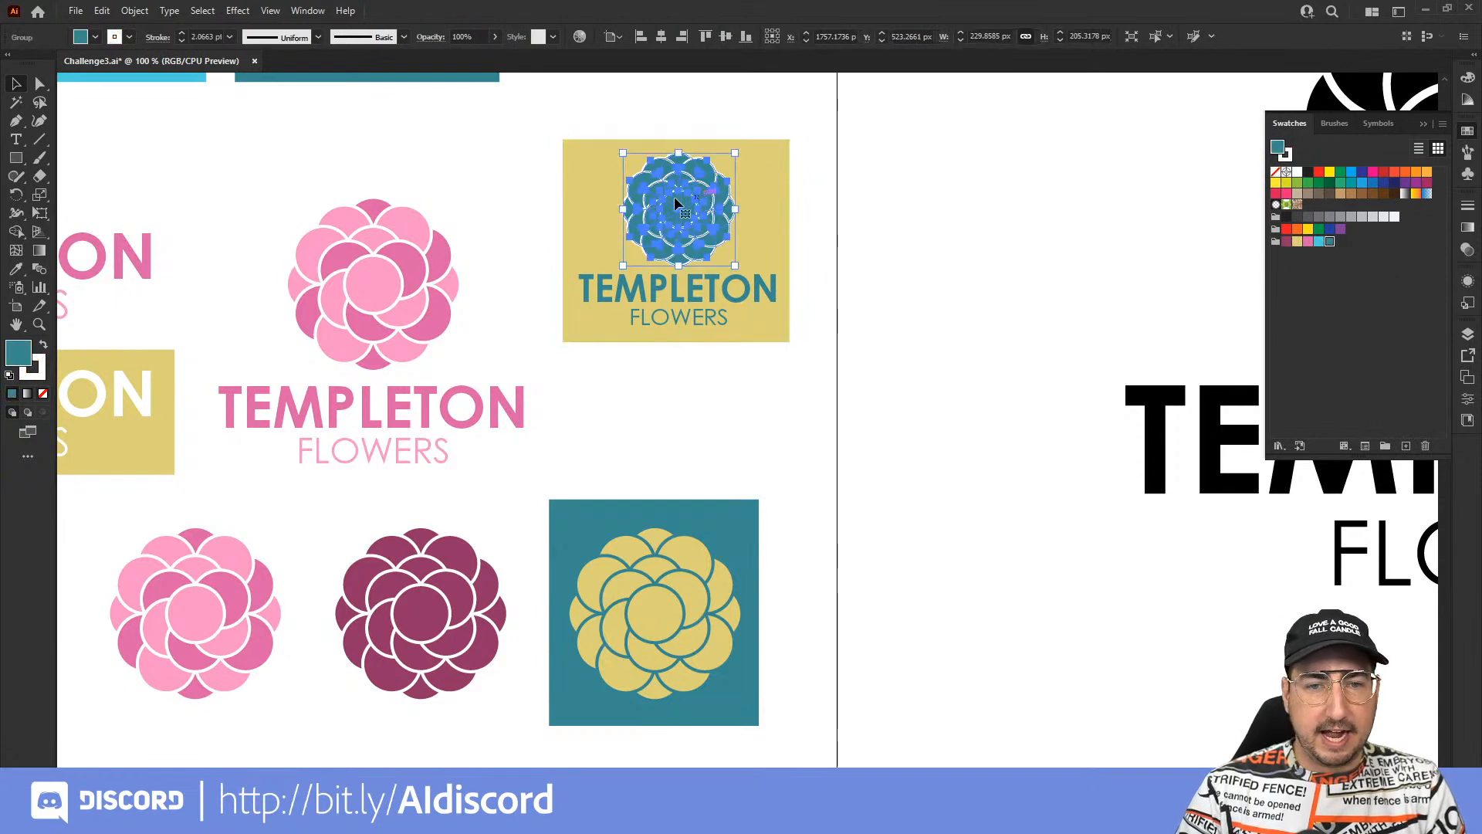
key(x)
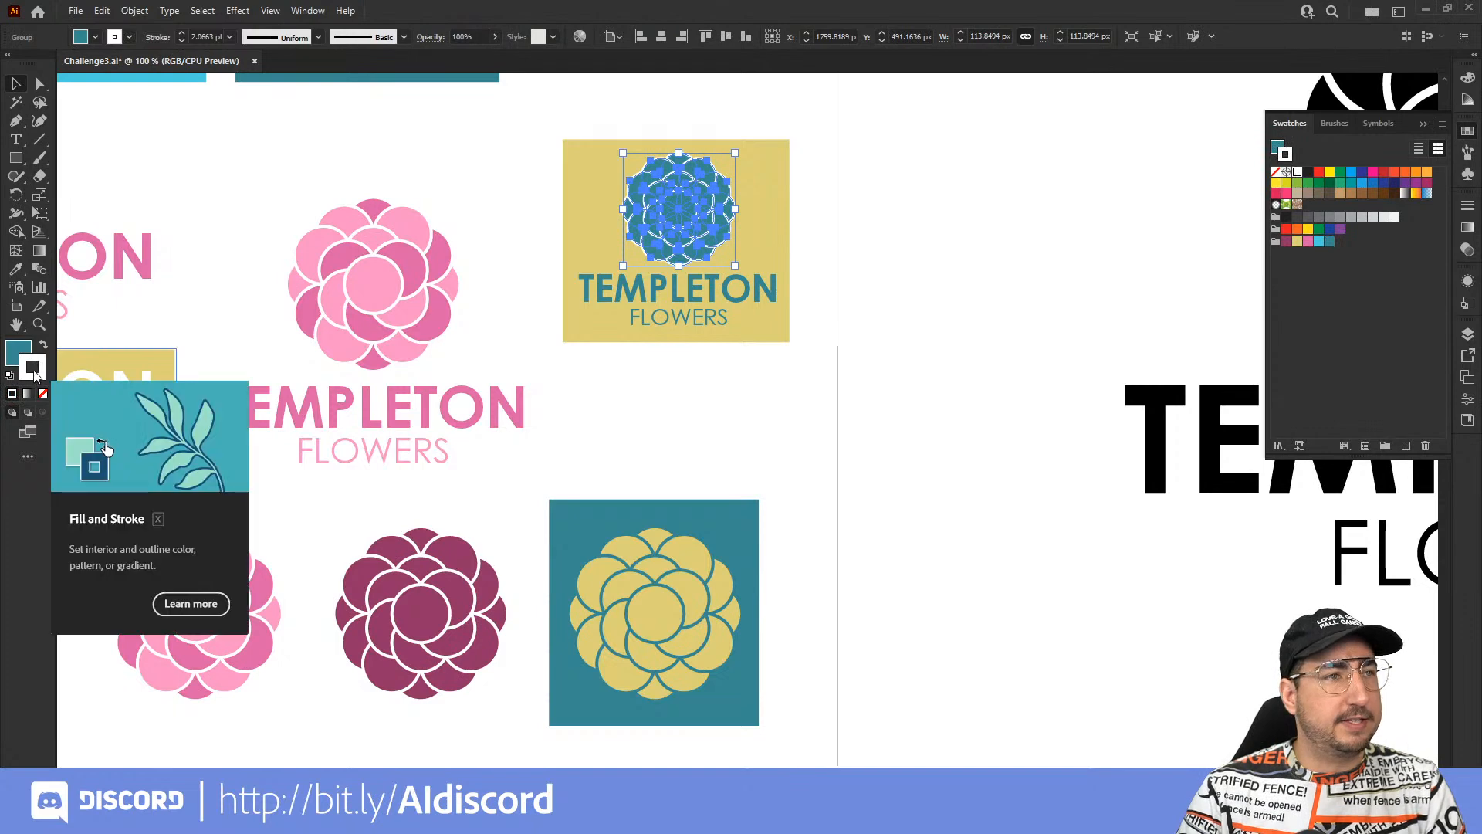
click(1296, 242)
click(920, 272)
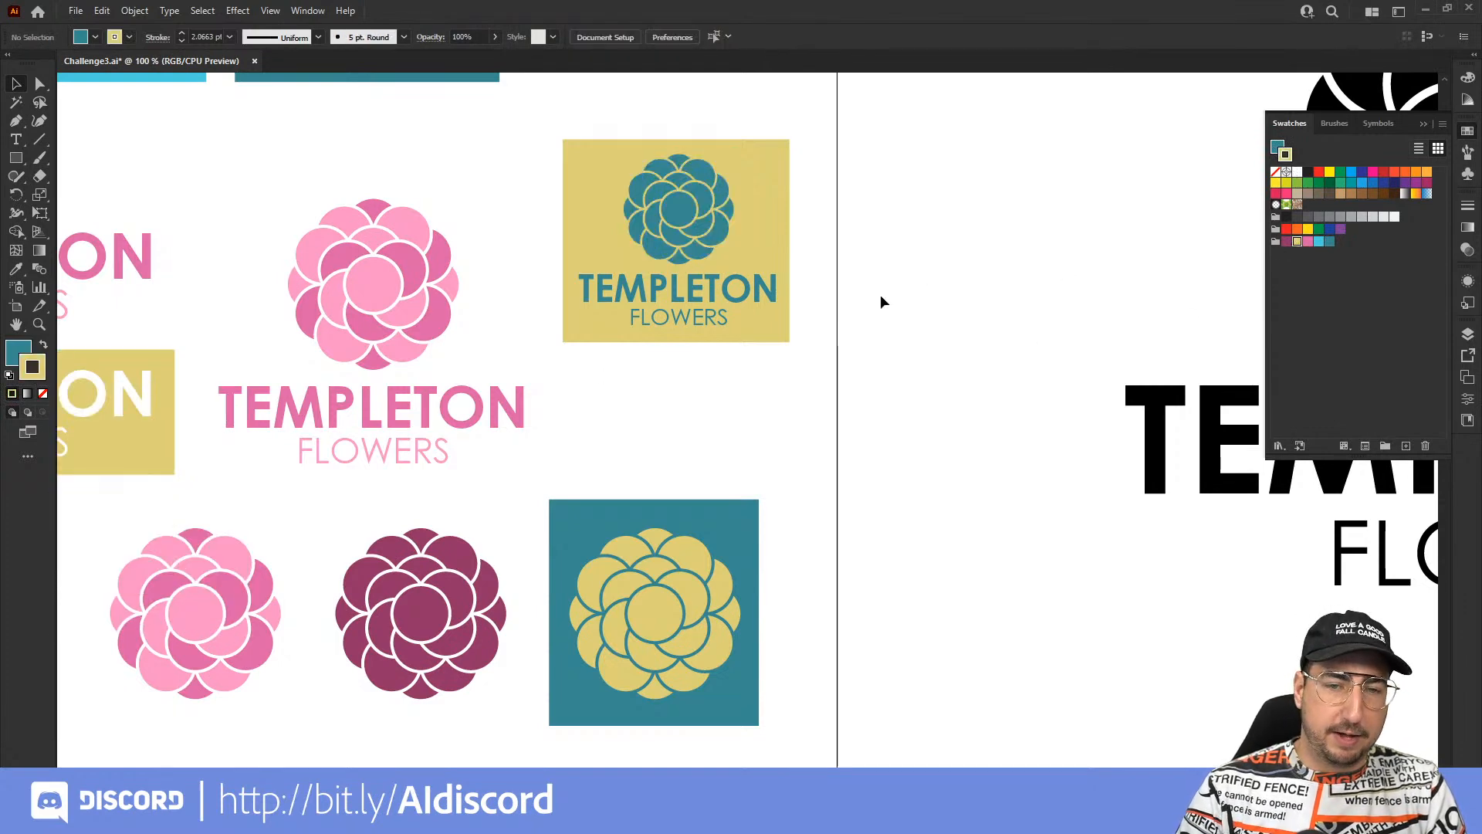
key(z)
alt+click(702, 448)
alt+click(704, 450)
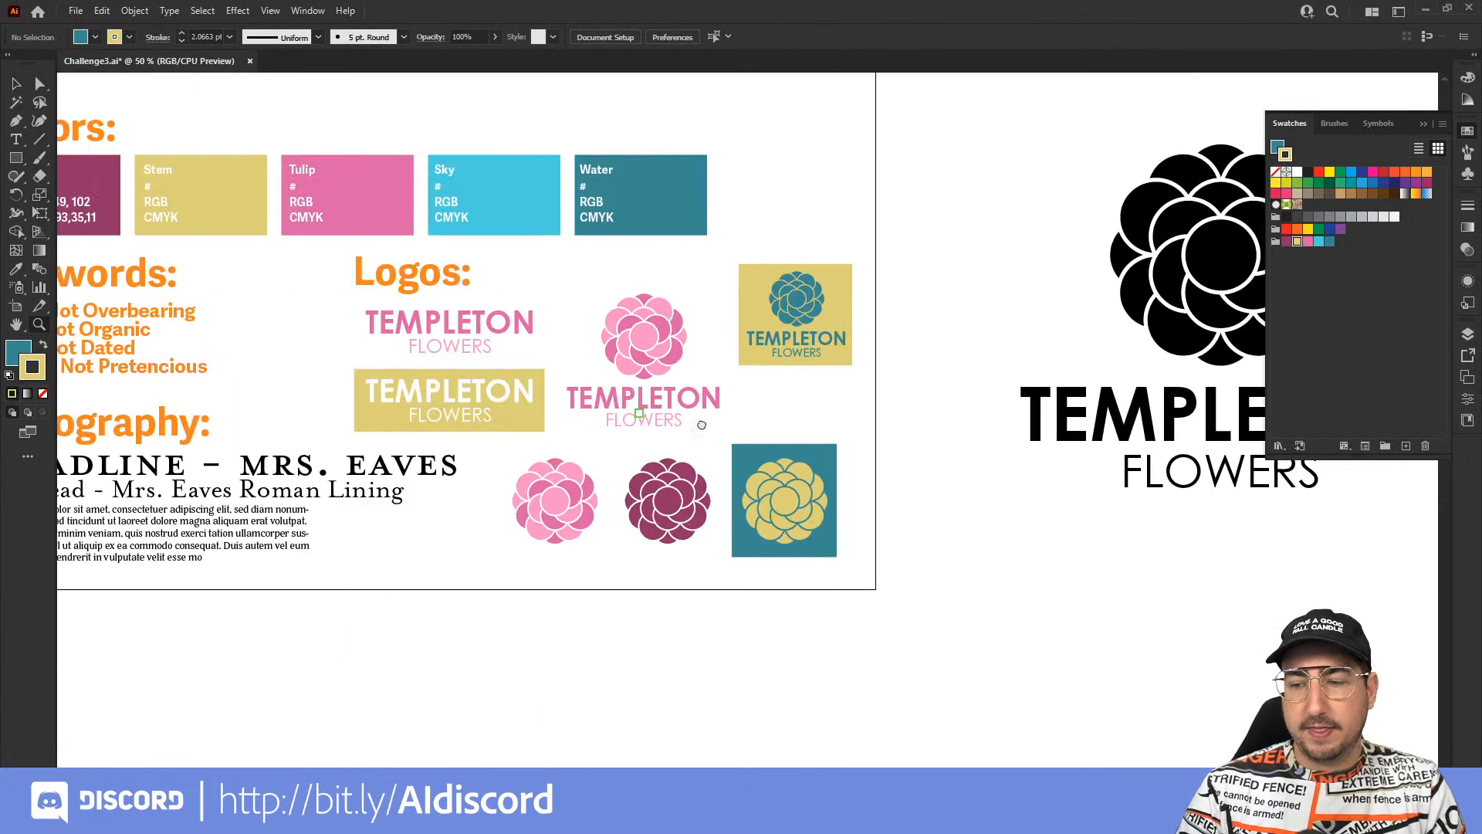
drag(649, 421, 911, 525)
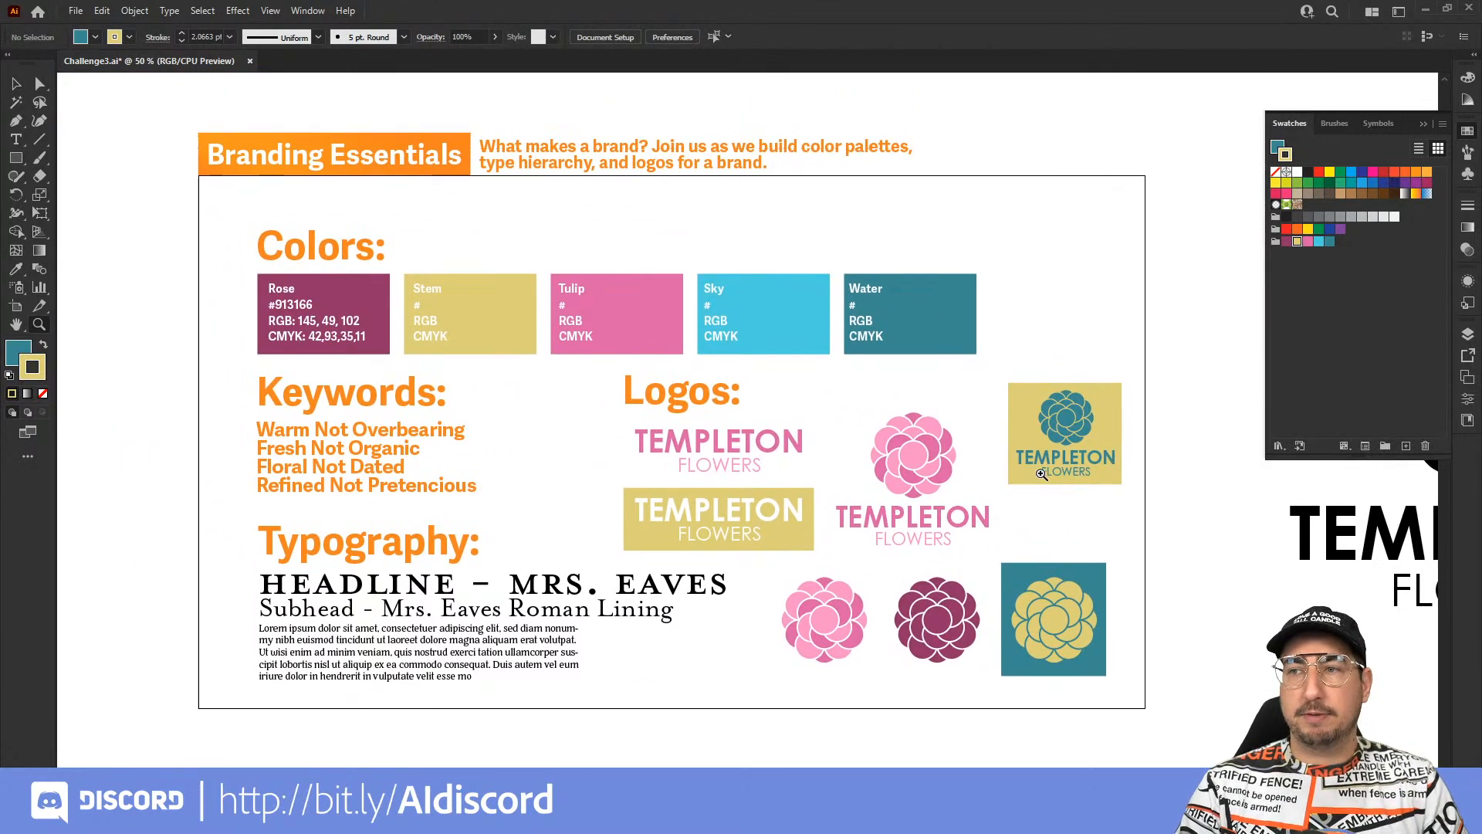